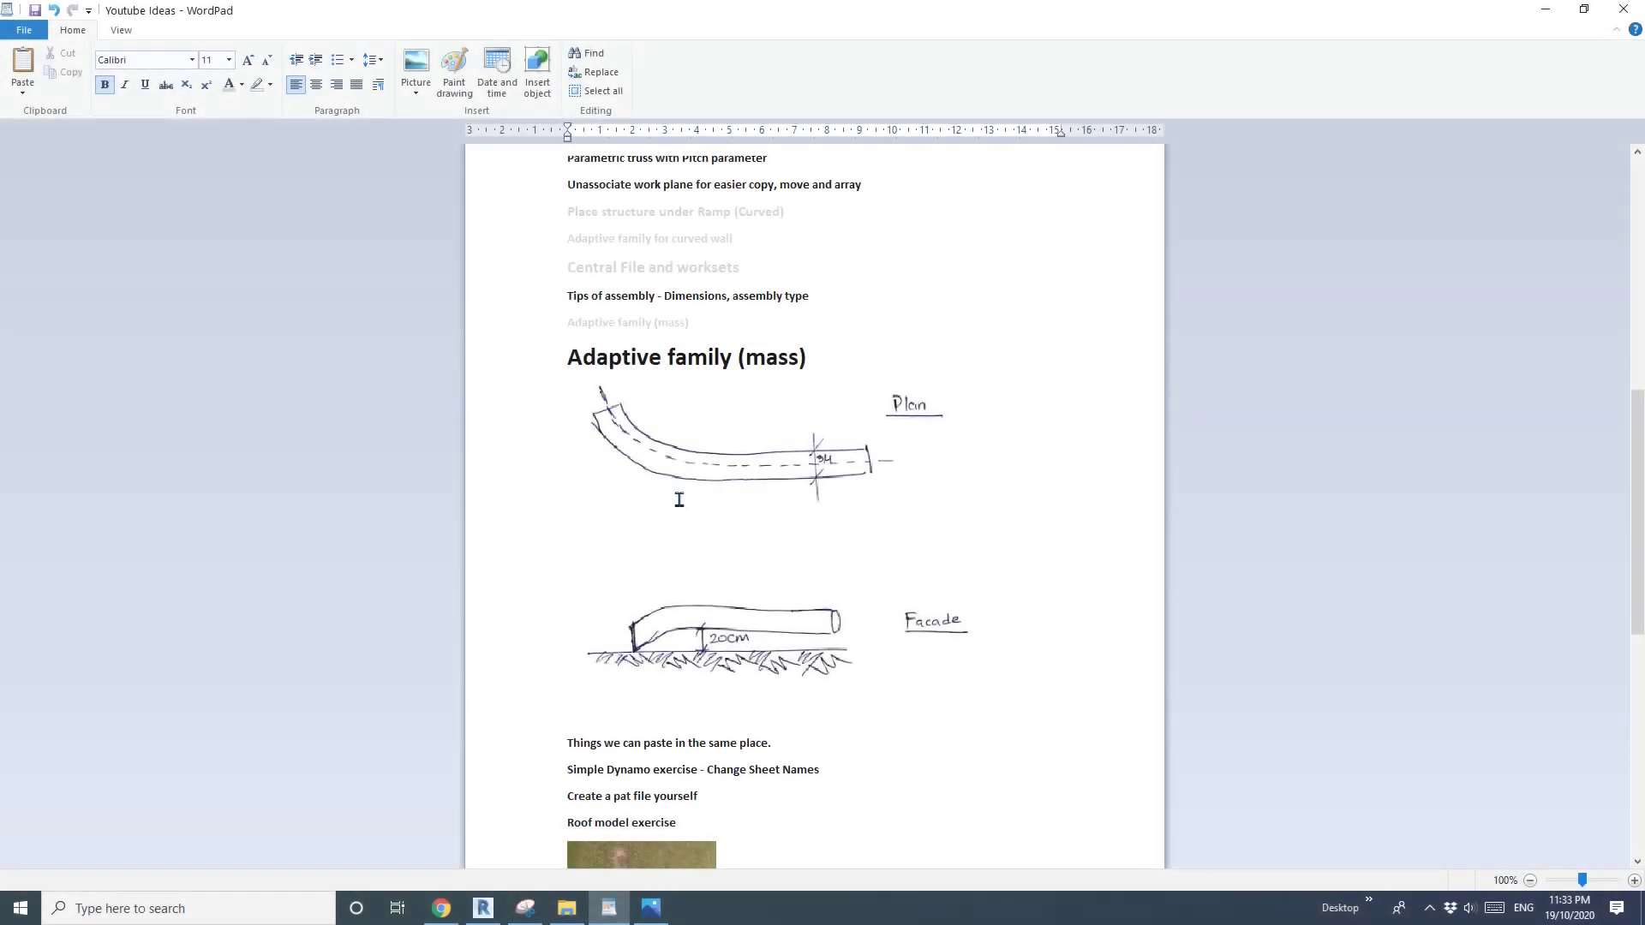
Examine the plan and facade sketches under the Adaptive family (mass) heading, including the width and 20 cm height notes
scroll(746, 514, down, 4)
click(734, 476)
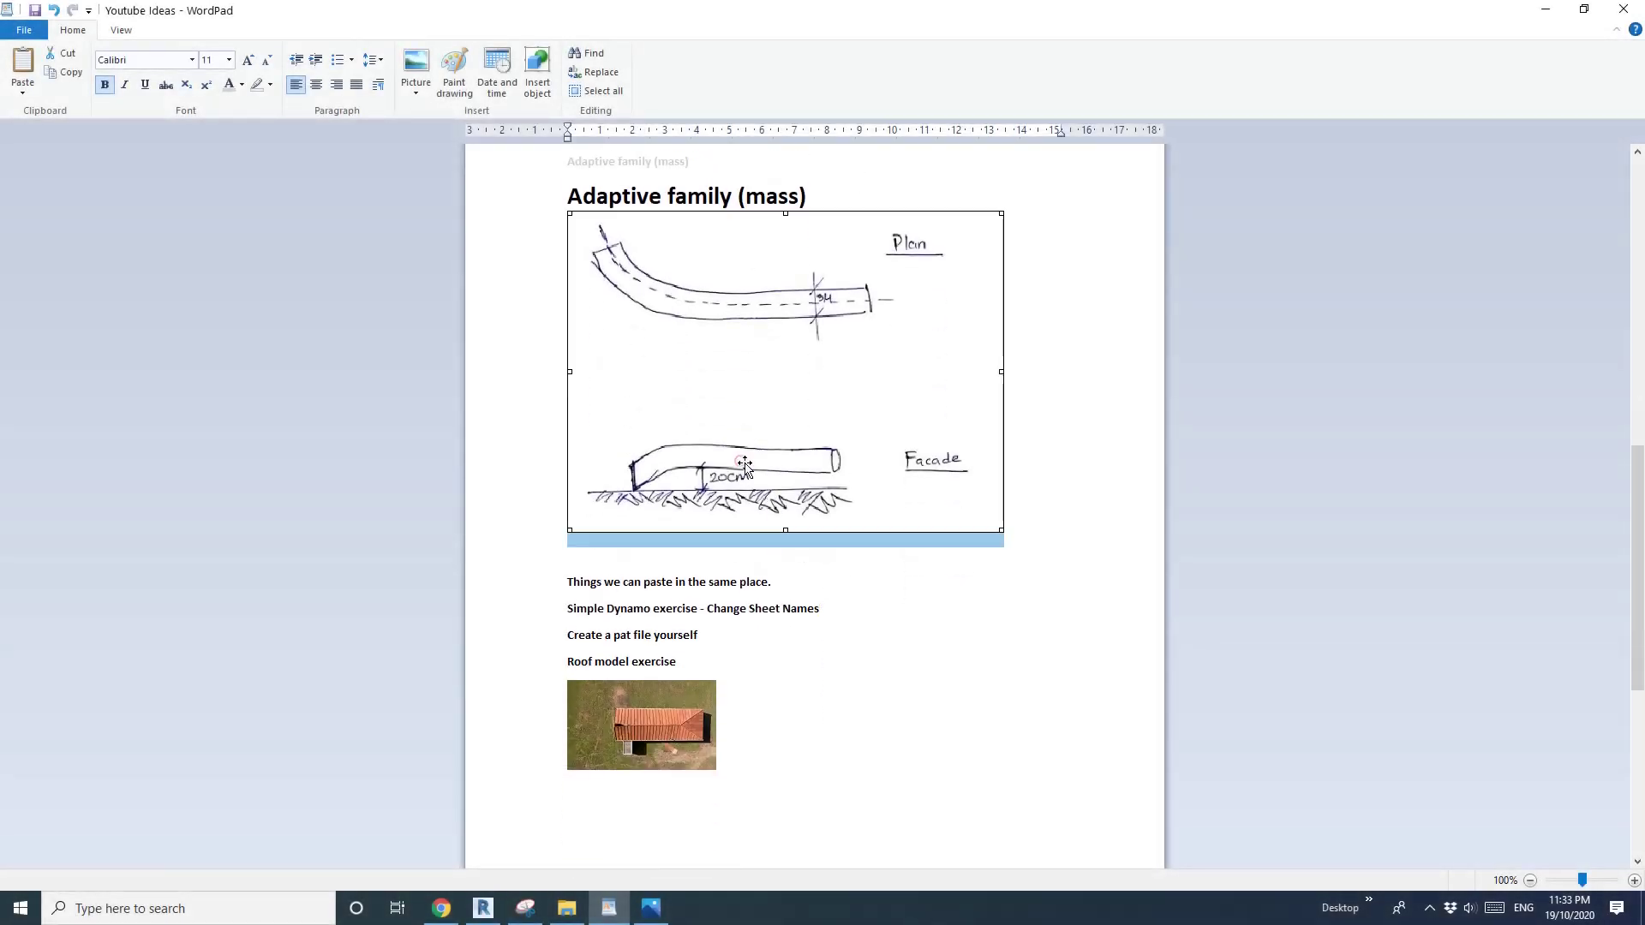
scroll(735, 476, up, 4)
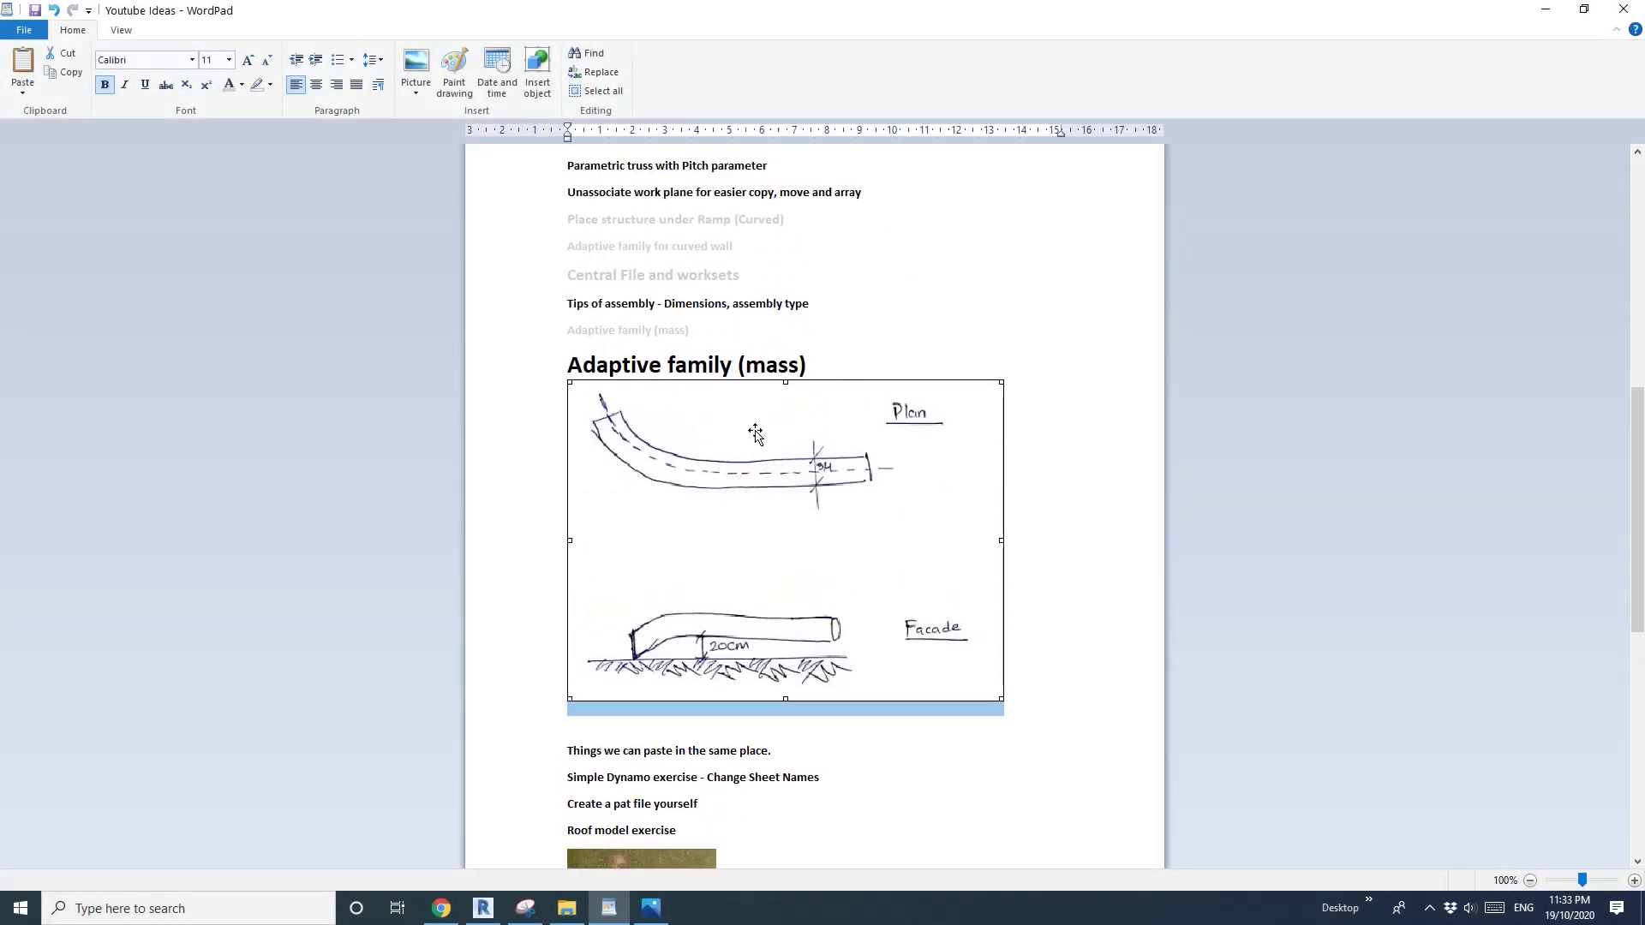
click(1087, 517)
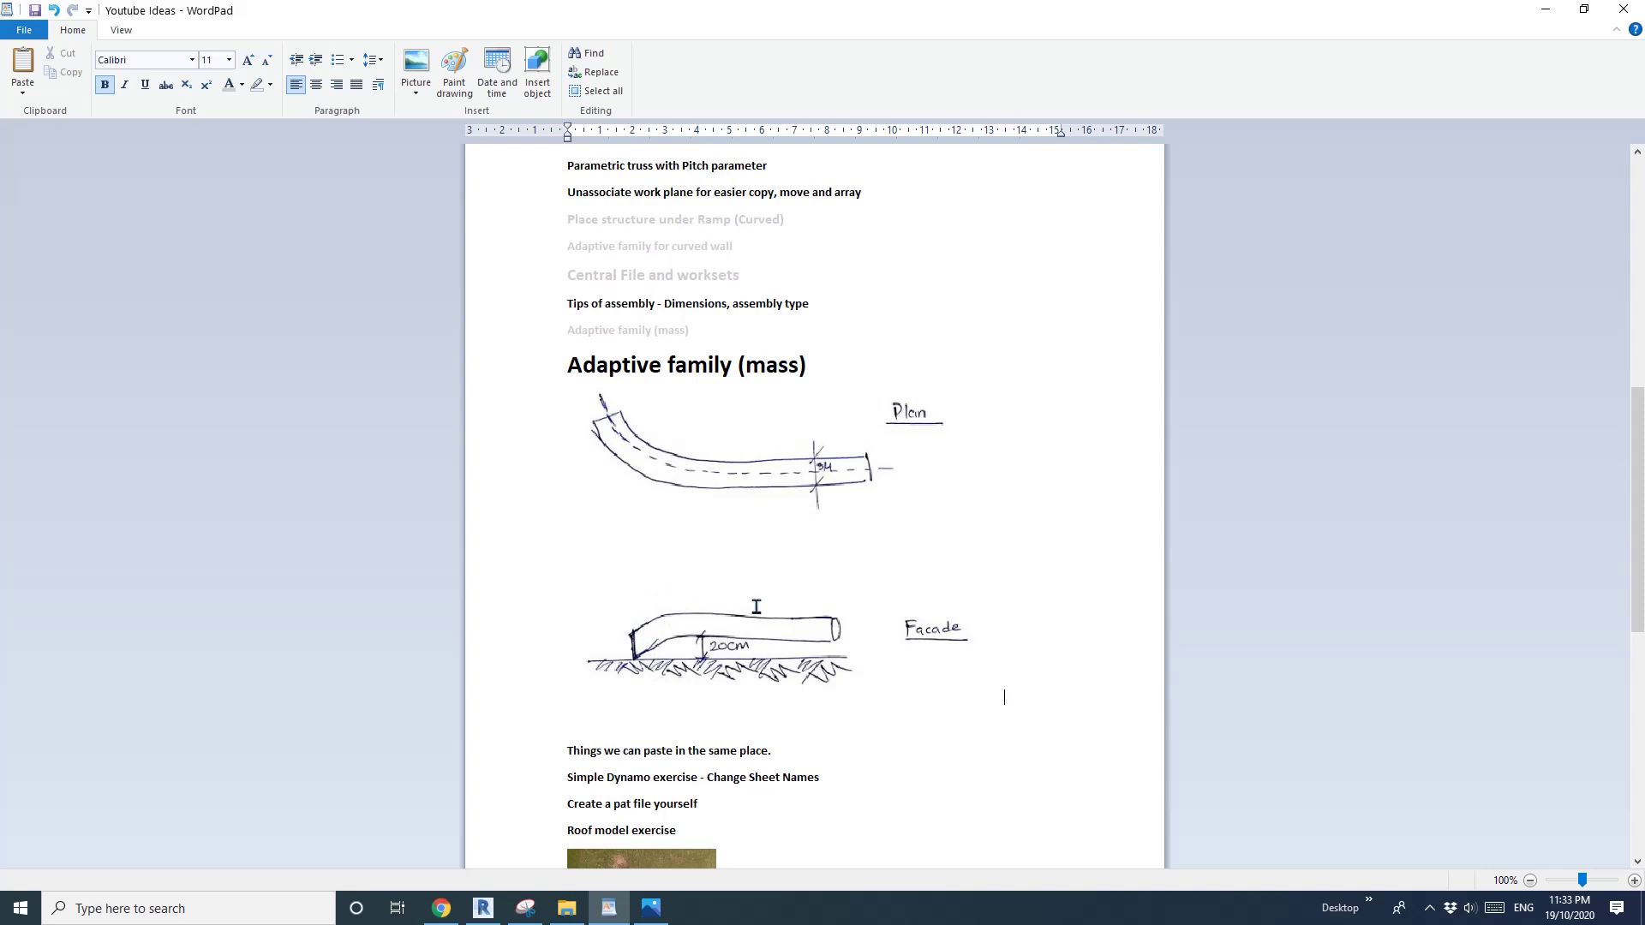
click(683, 636)
scroll(678, 624, down, 2)
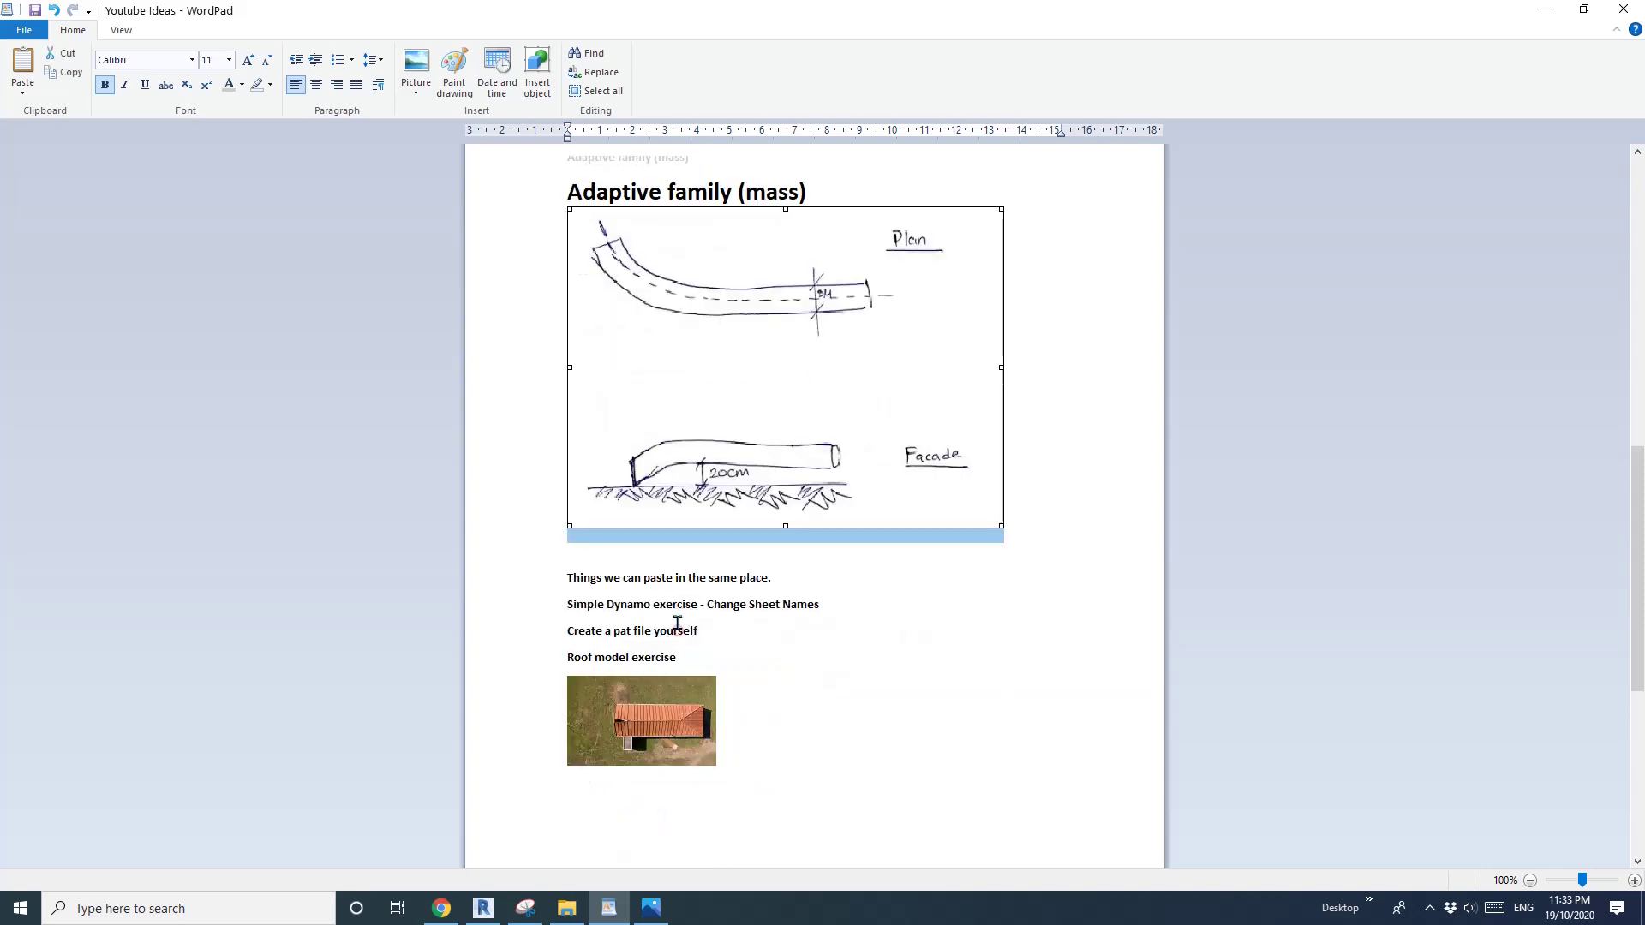
click(1081, 459)
scroll(1081, 458, up, 1)
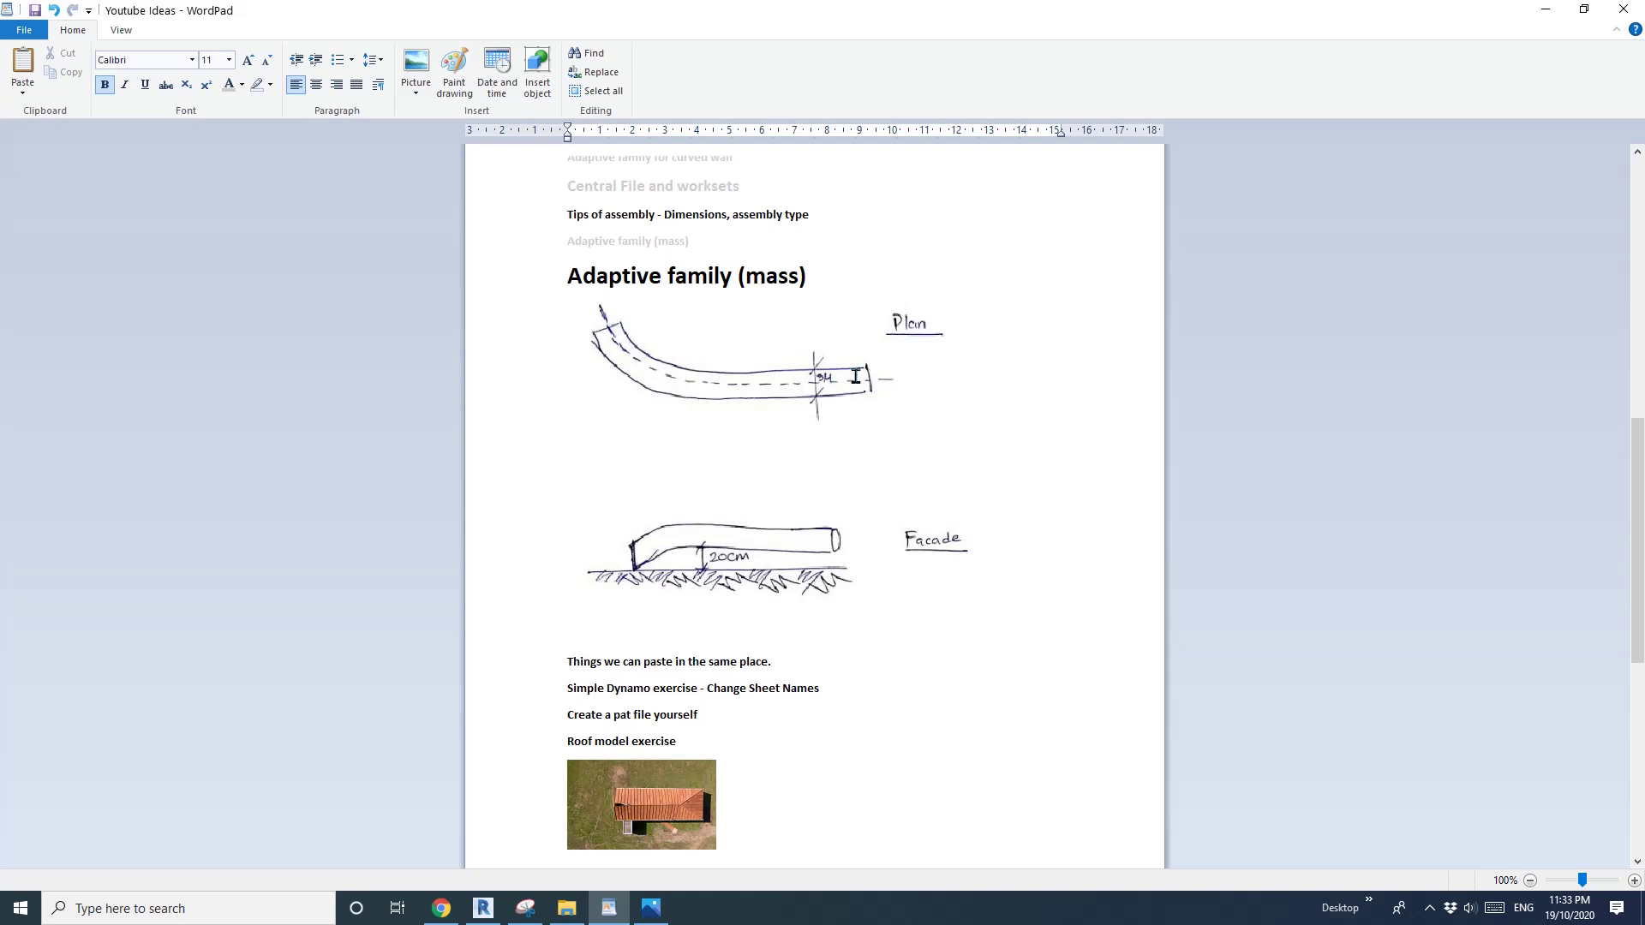
Switch to Revit and create a new family from the Metric Generic Model Adaptive template
click(484, 910)
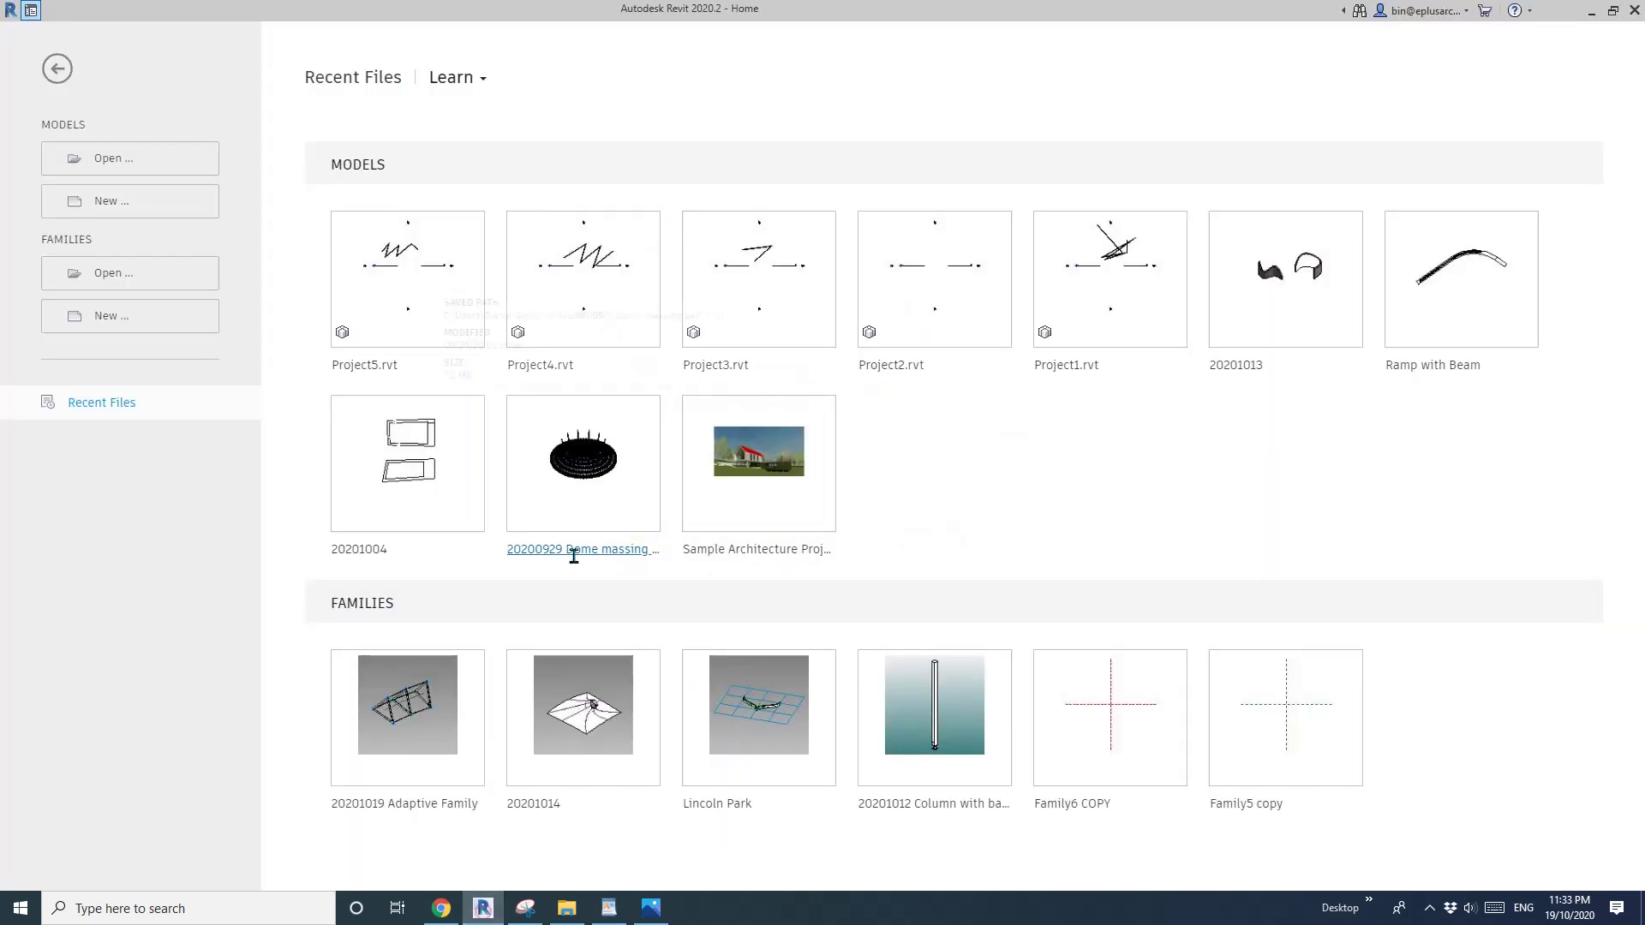
click(144, 317)
scroll(609, 481, down, 5)
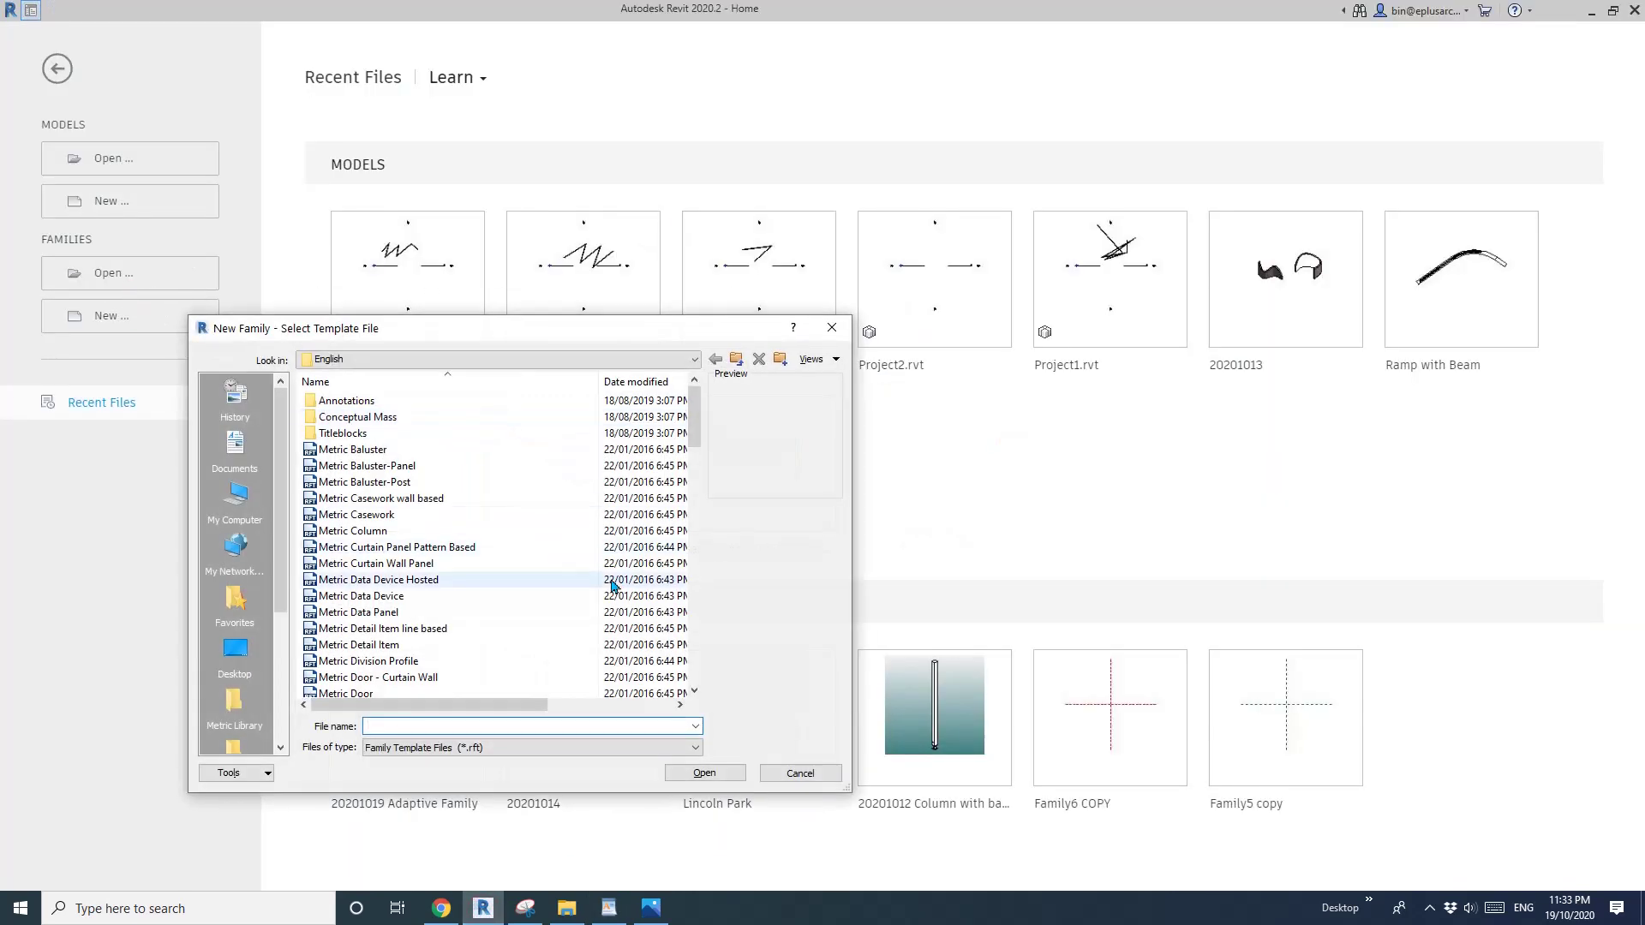
click(435, 628)
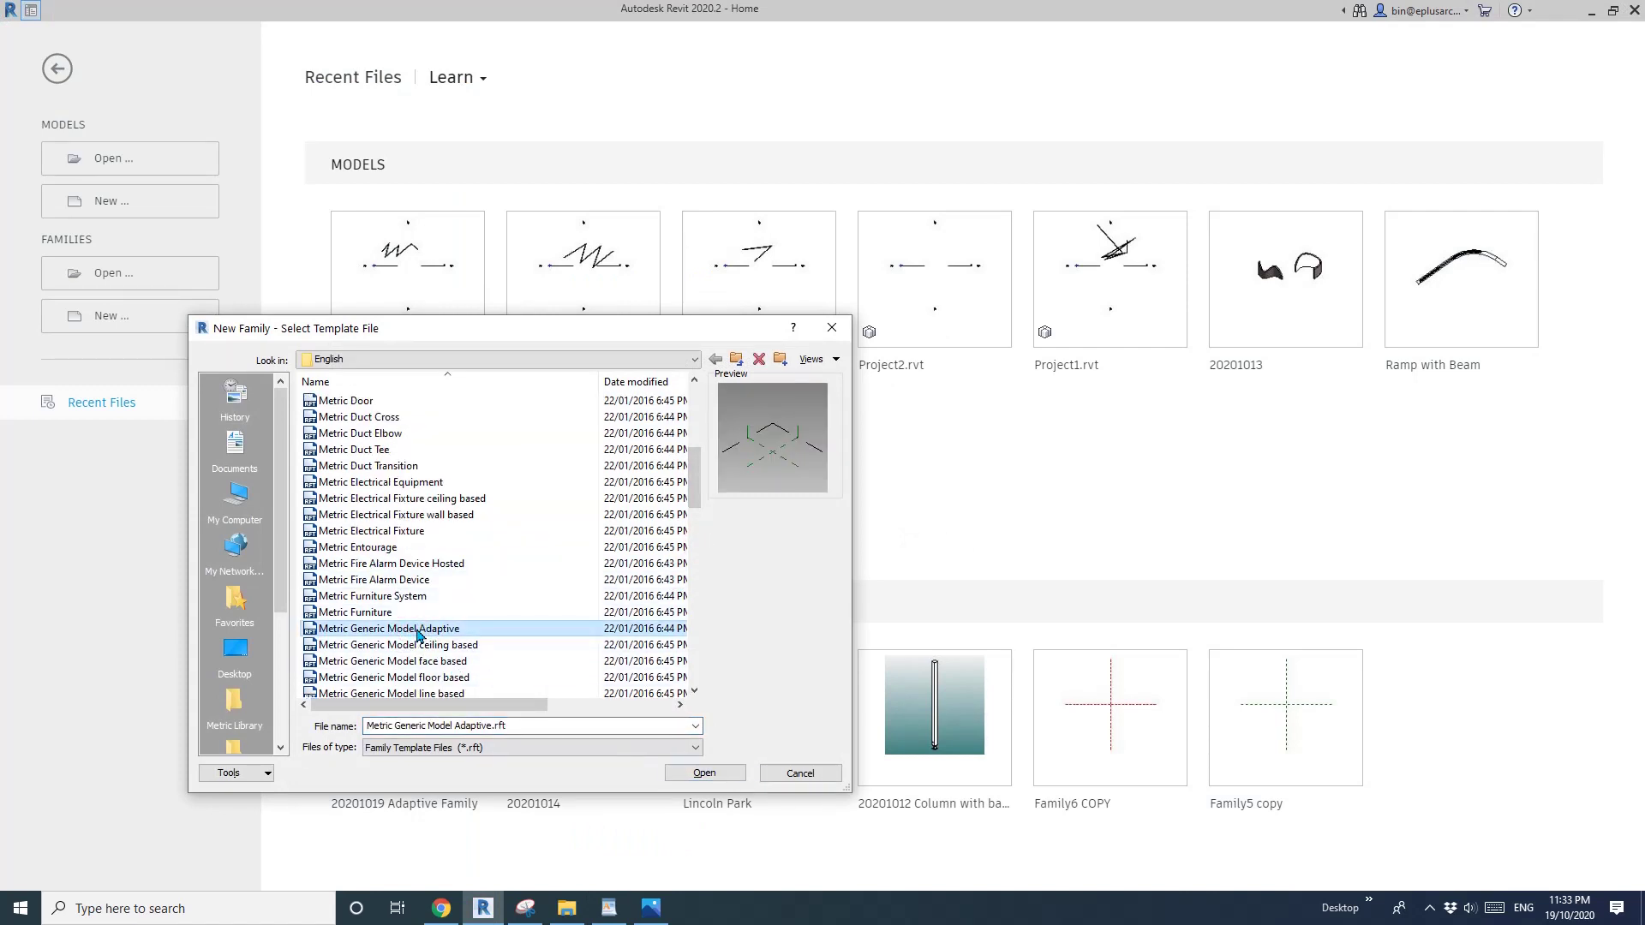
click(701, 772)
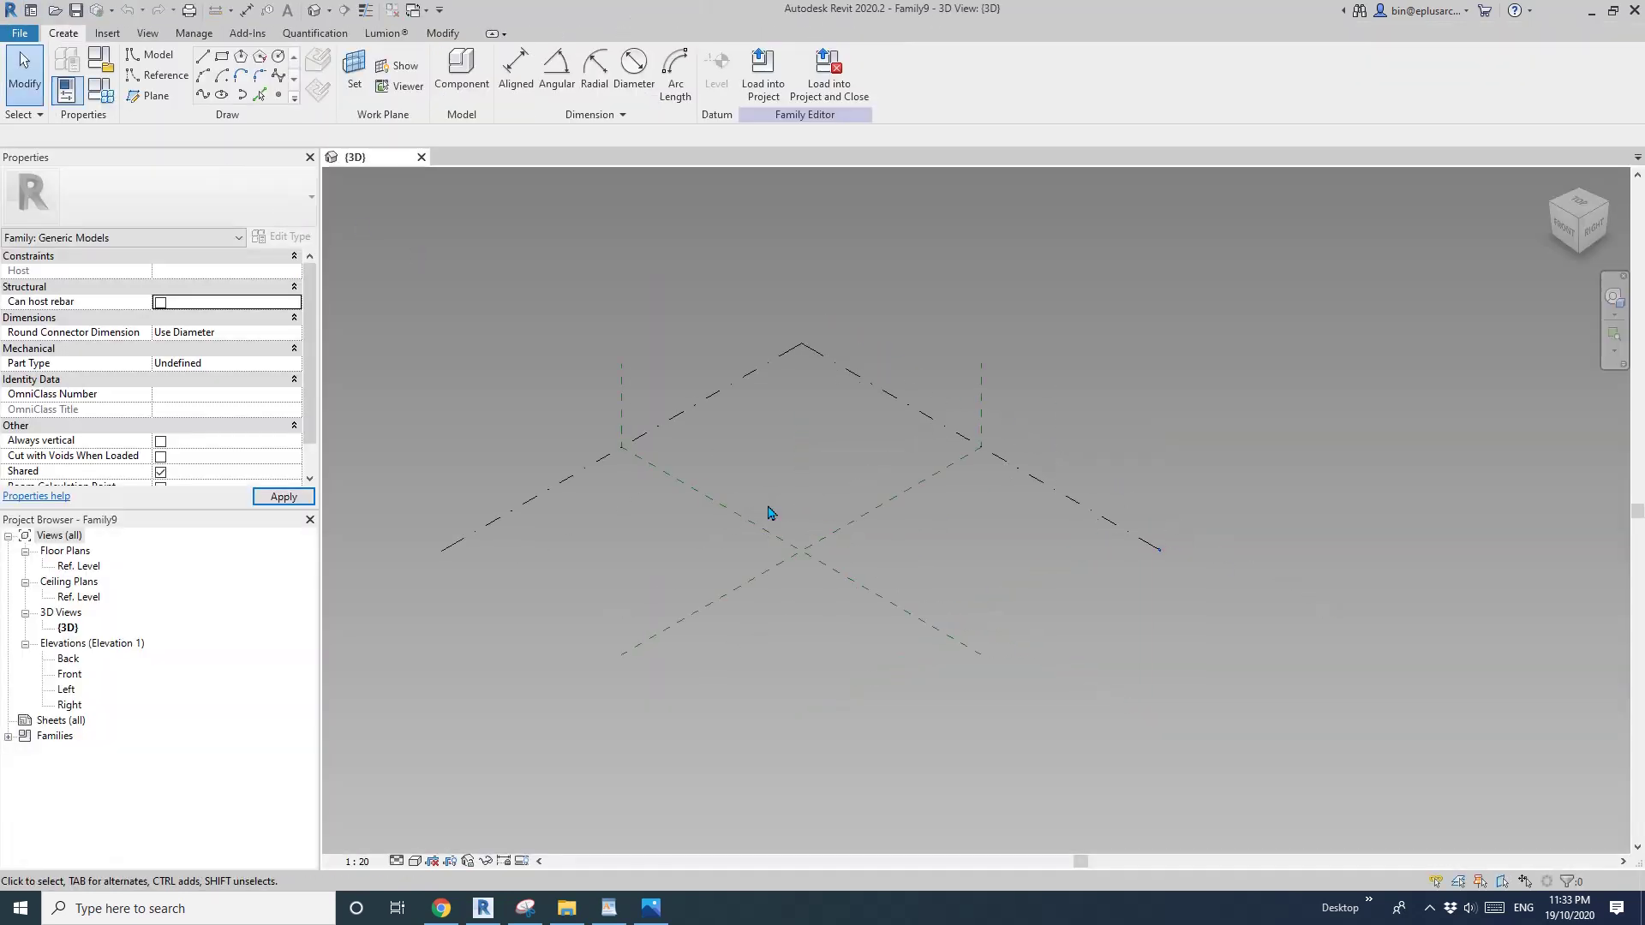
Place four reference points in a row on the reference level and make them all adaptive
scroll(736, 477, up, 2)
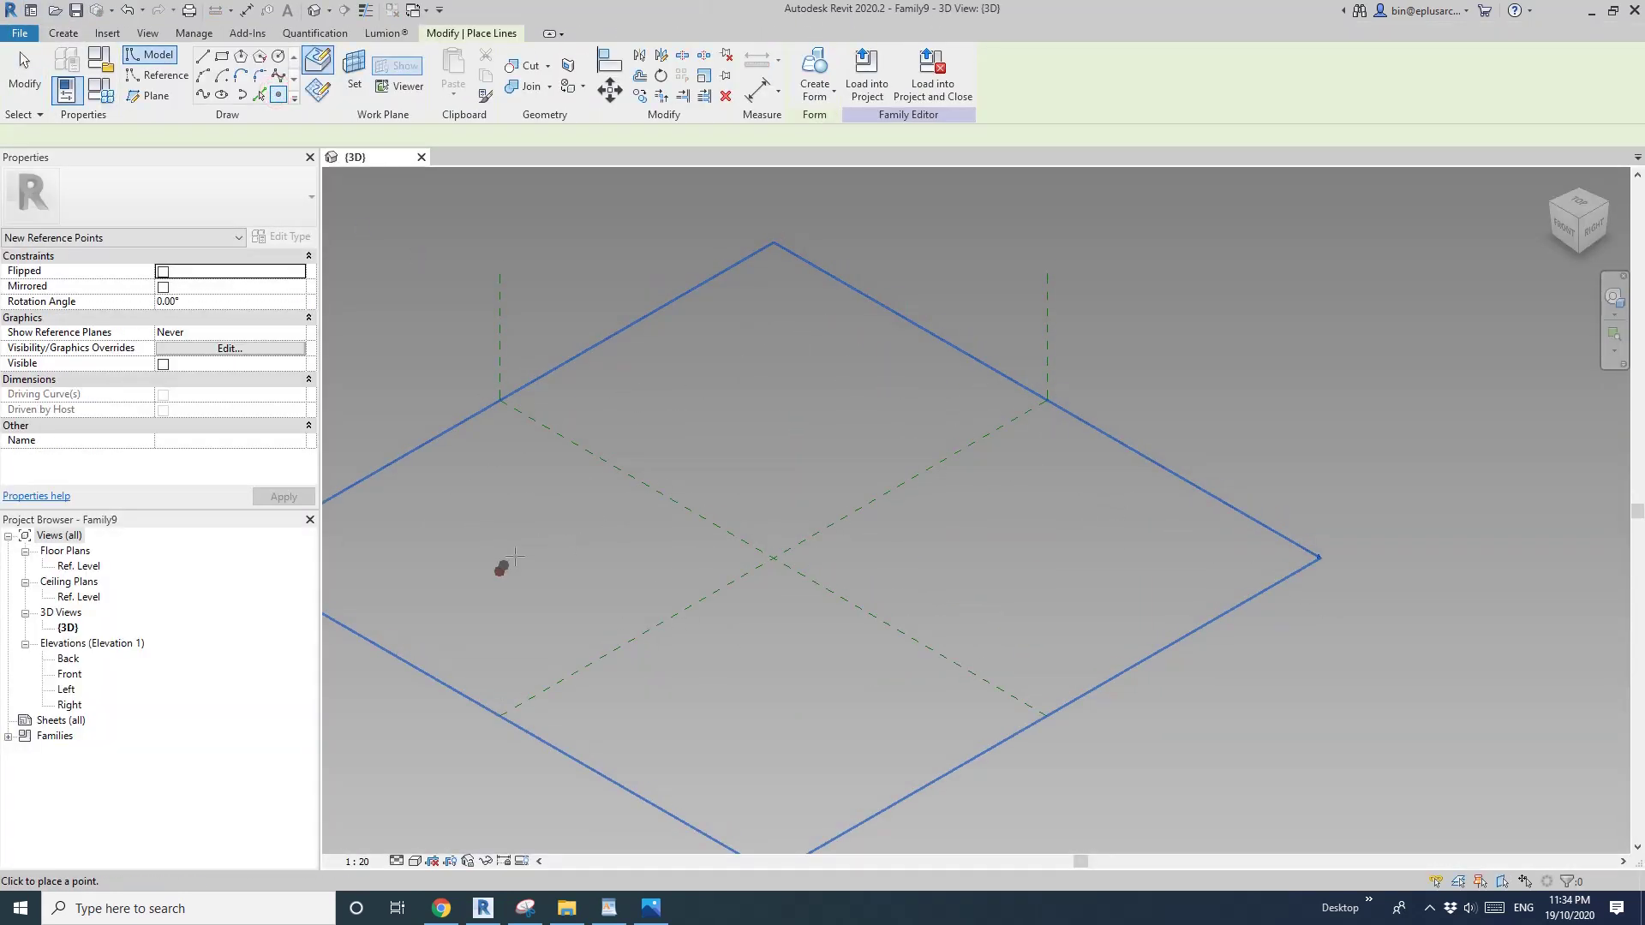
key(Escape)
drag(378, 298, 1002, 694)
click(900, 75)
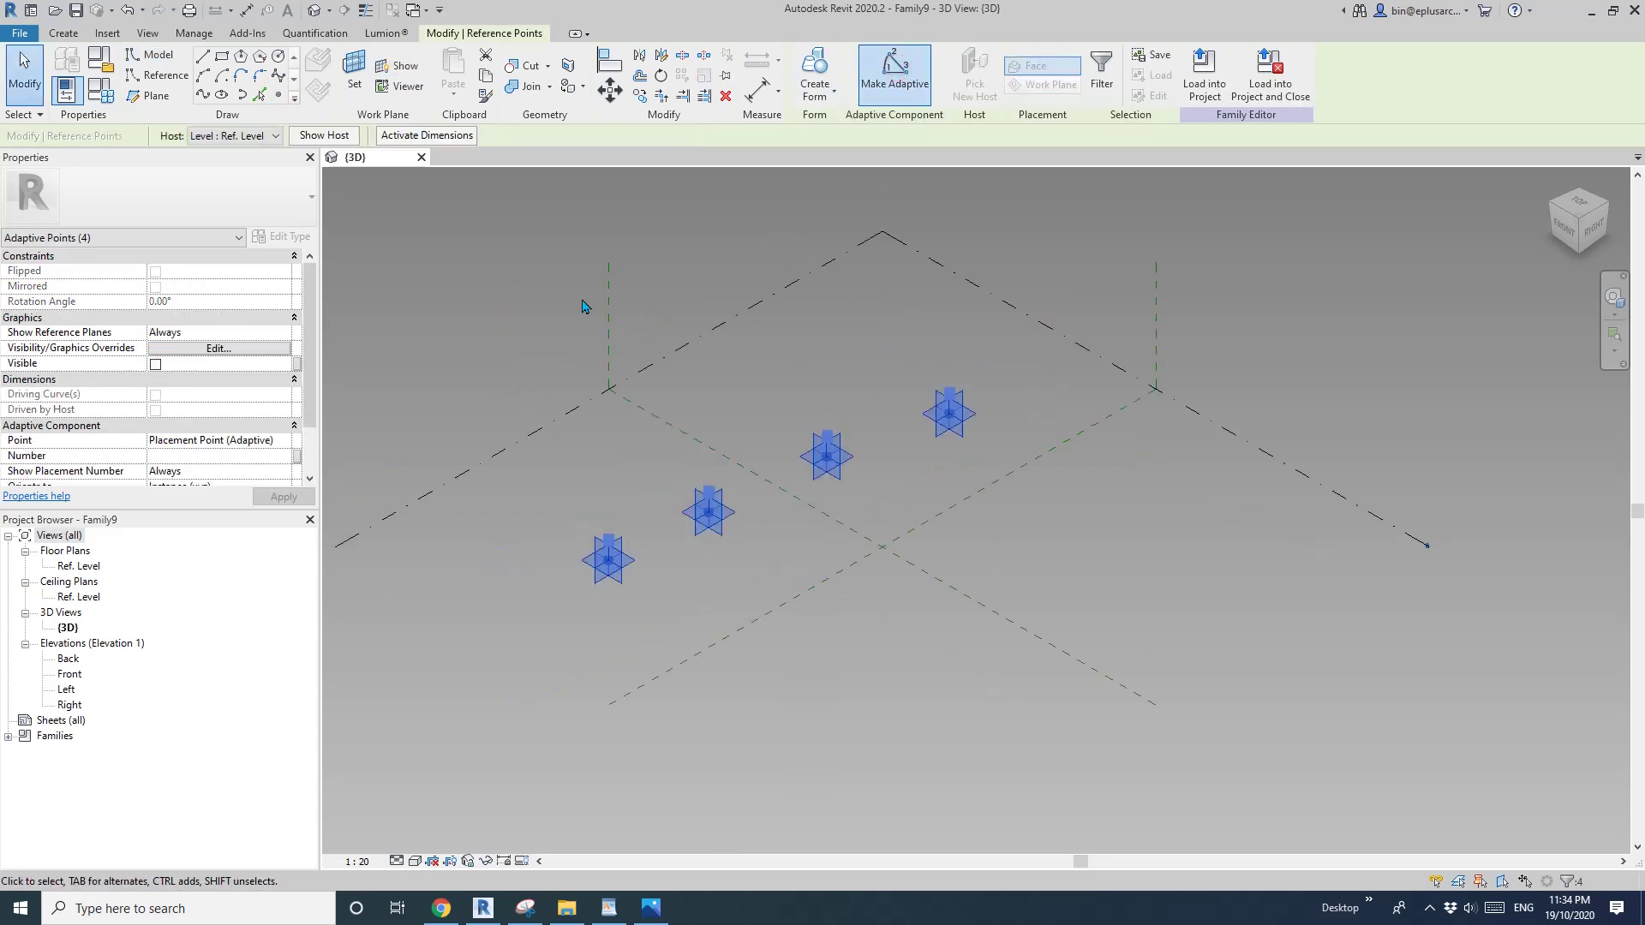
Draw a spline through the four adaptive points
click(206, 96)
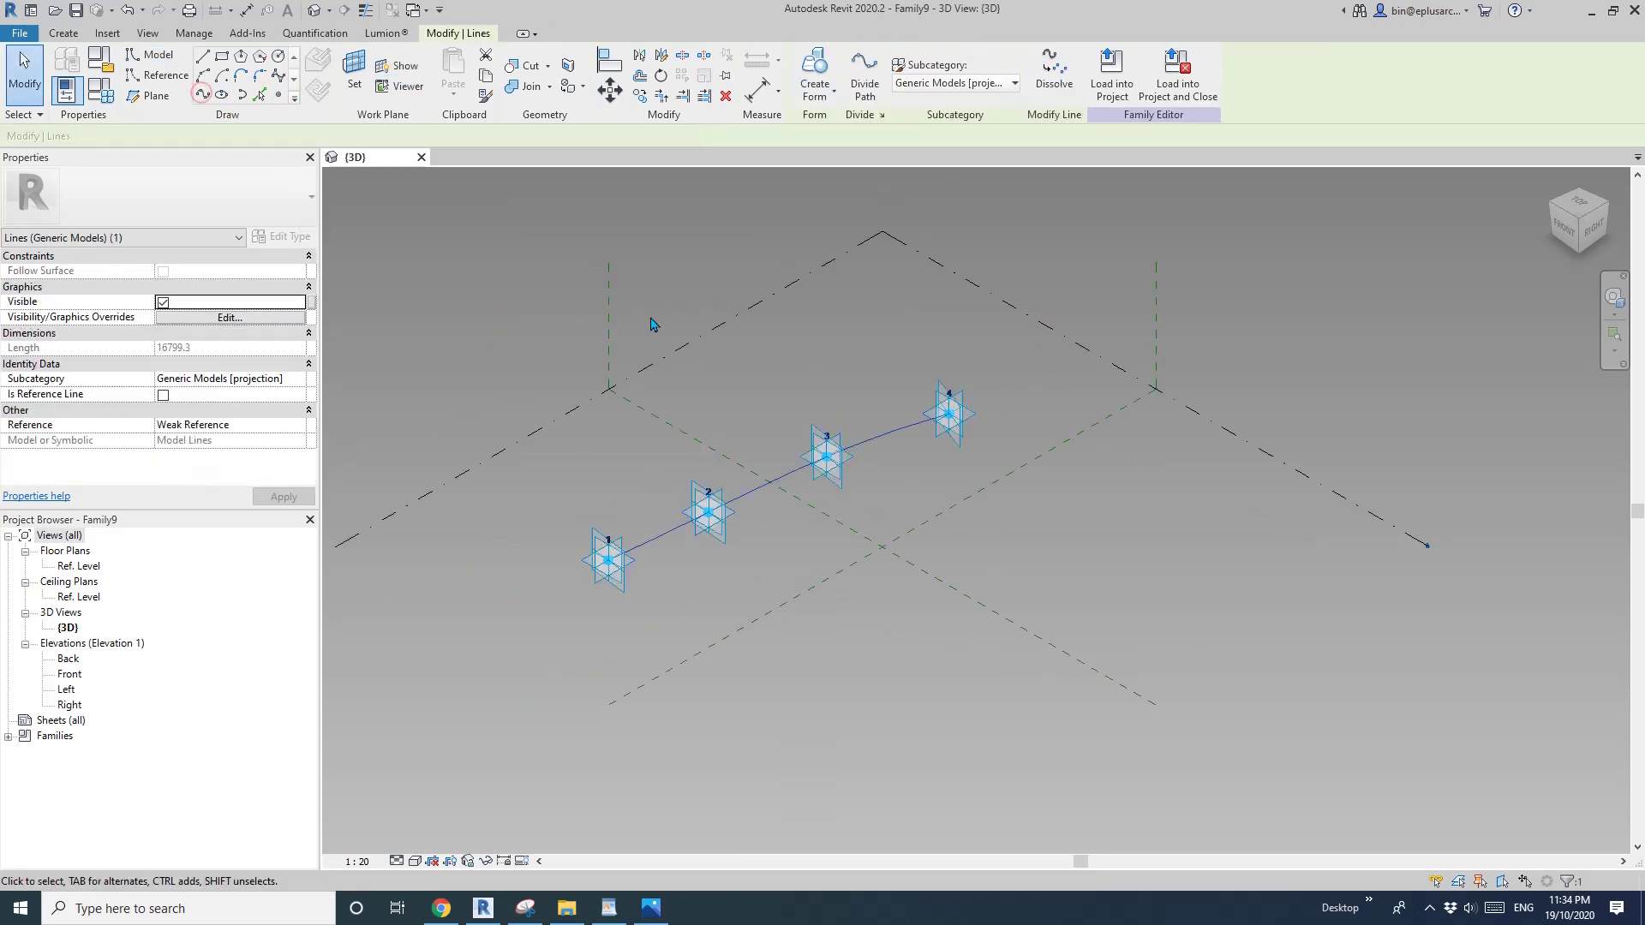
scroll(804, 370, up, 2)
middle_drag(794, 350, 787, 372)
click(786, 372)
scroll(775, 446, down, 1)
middle_drag(762, 511, 829, 486)
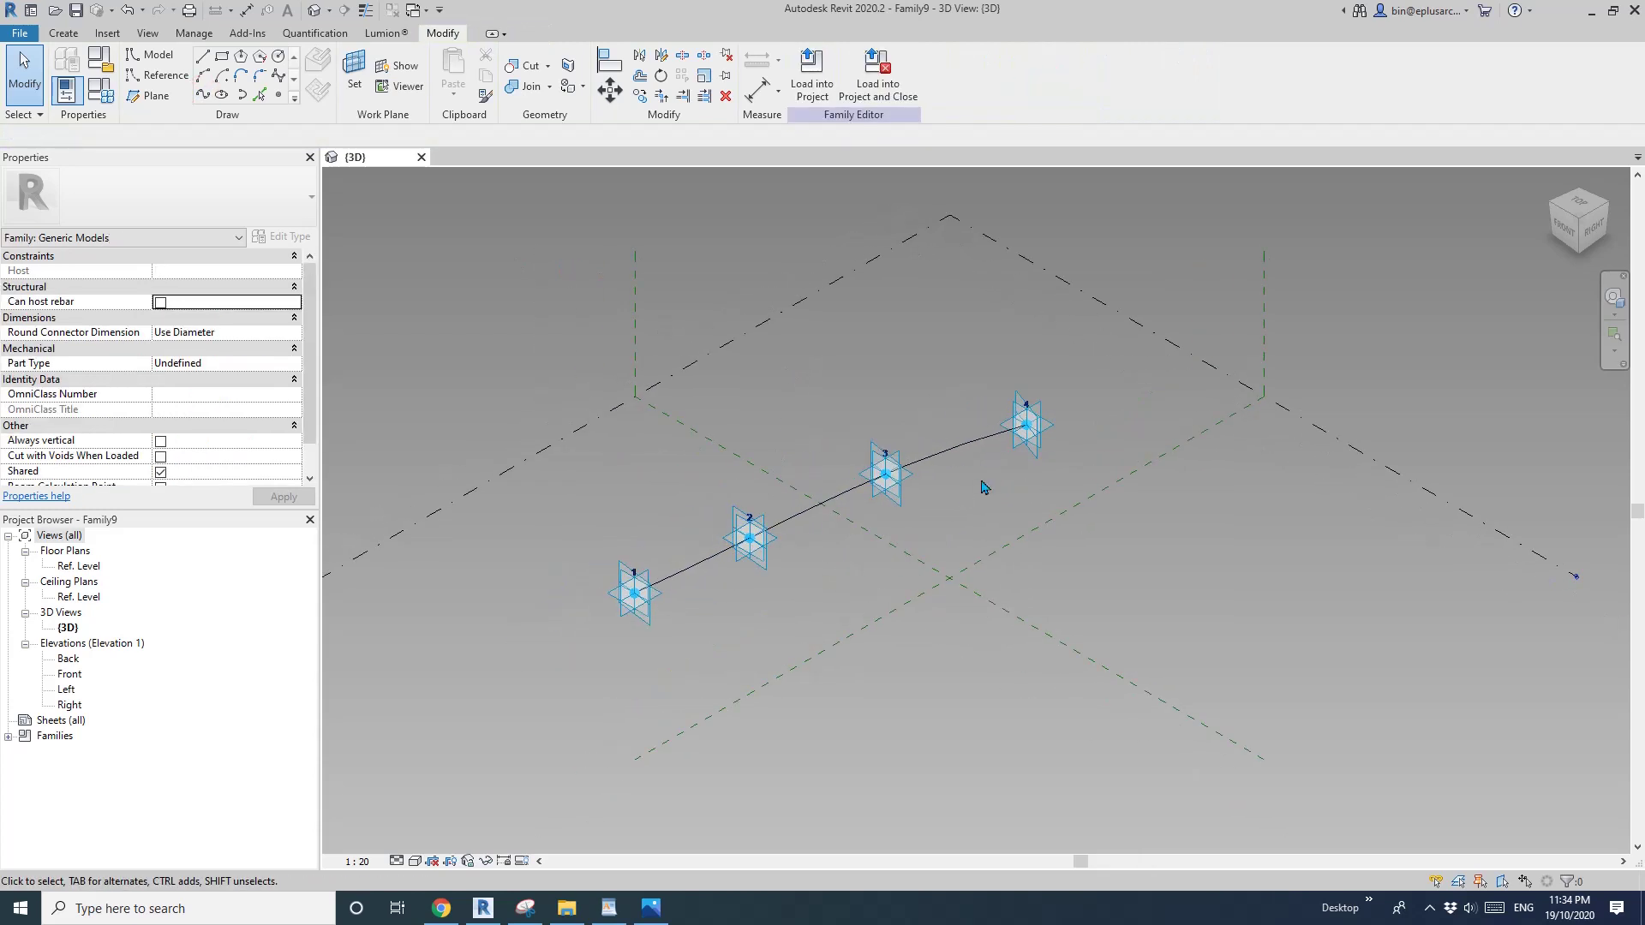
Convert the spline through the adaptive points into a reference line
click(838, 498)
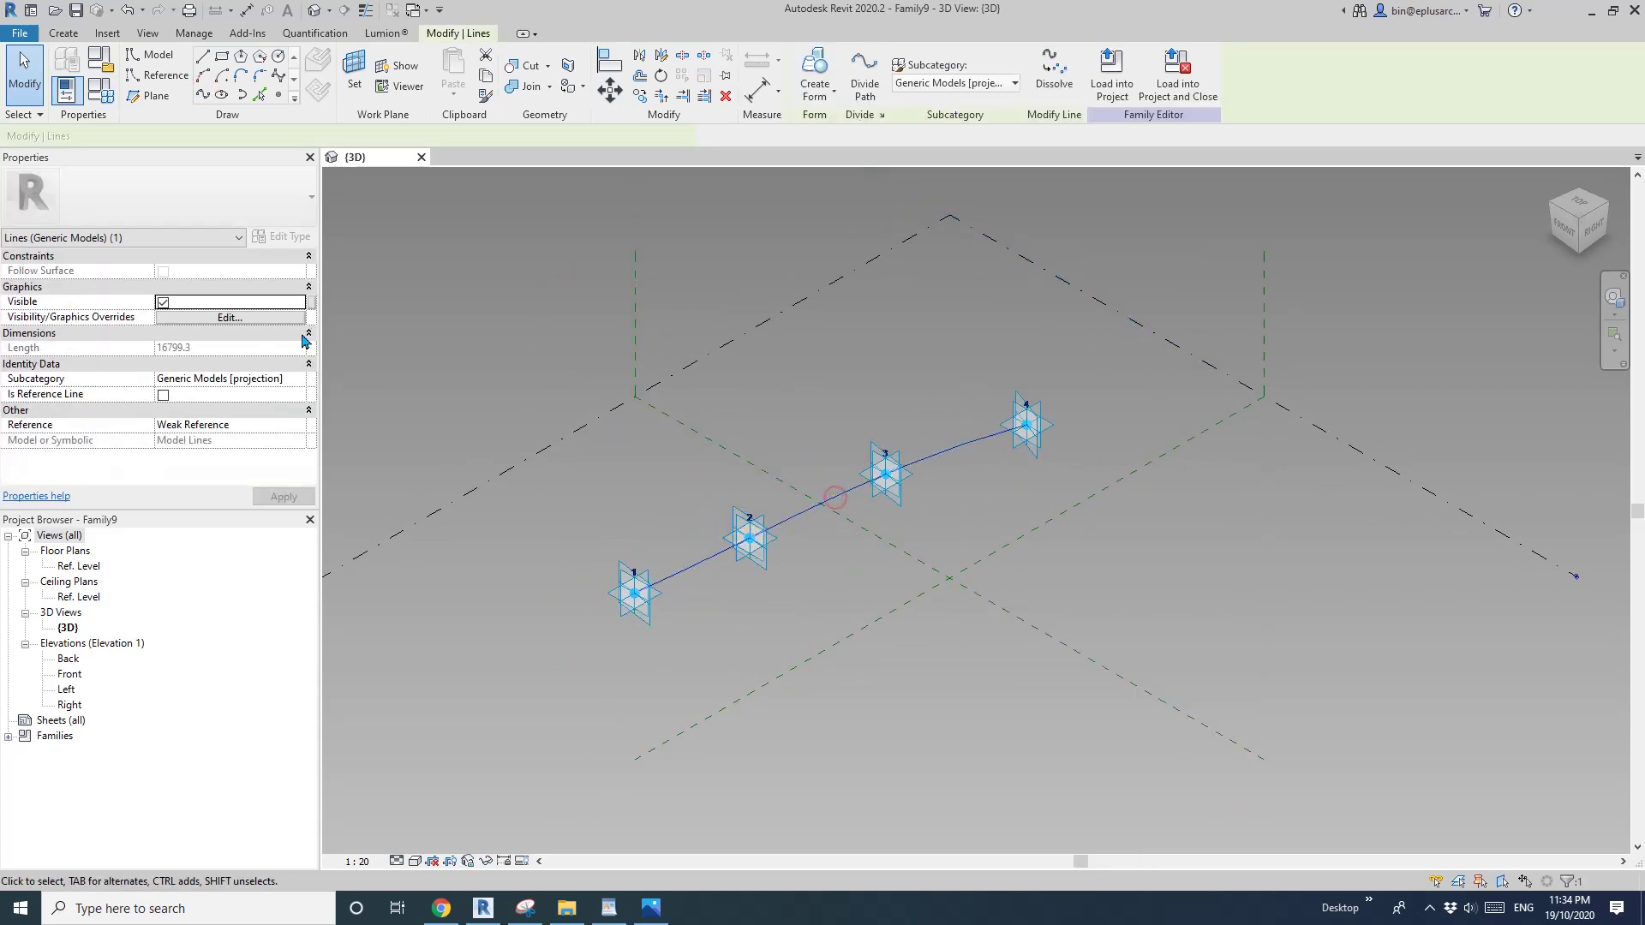
click(162, 395)
click(733, 355)
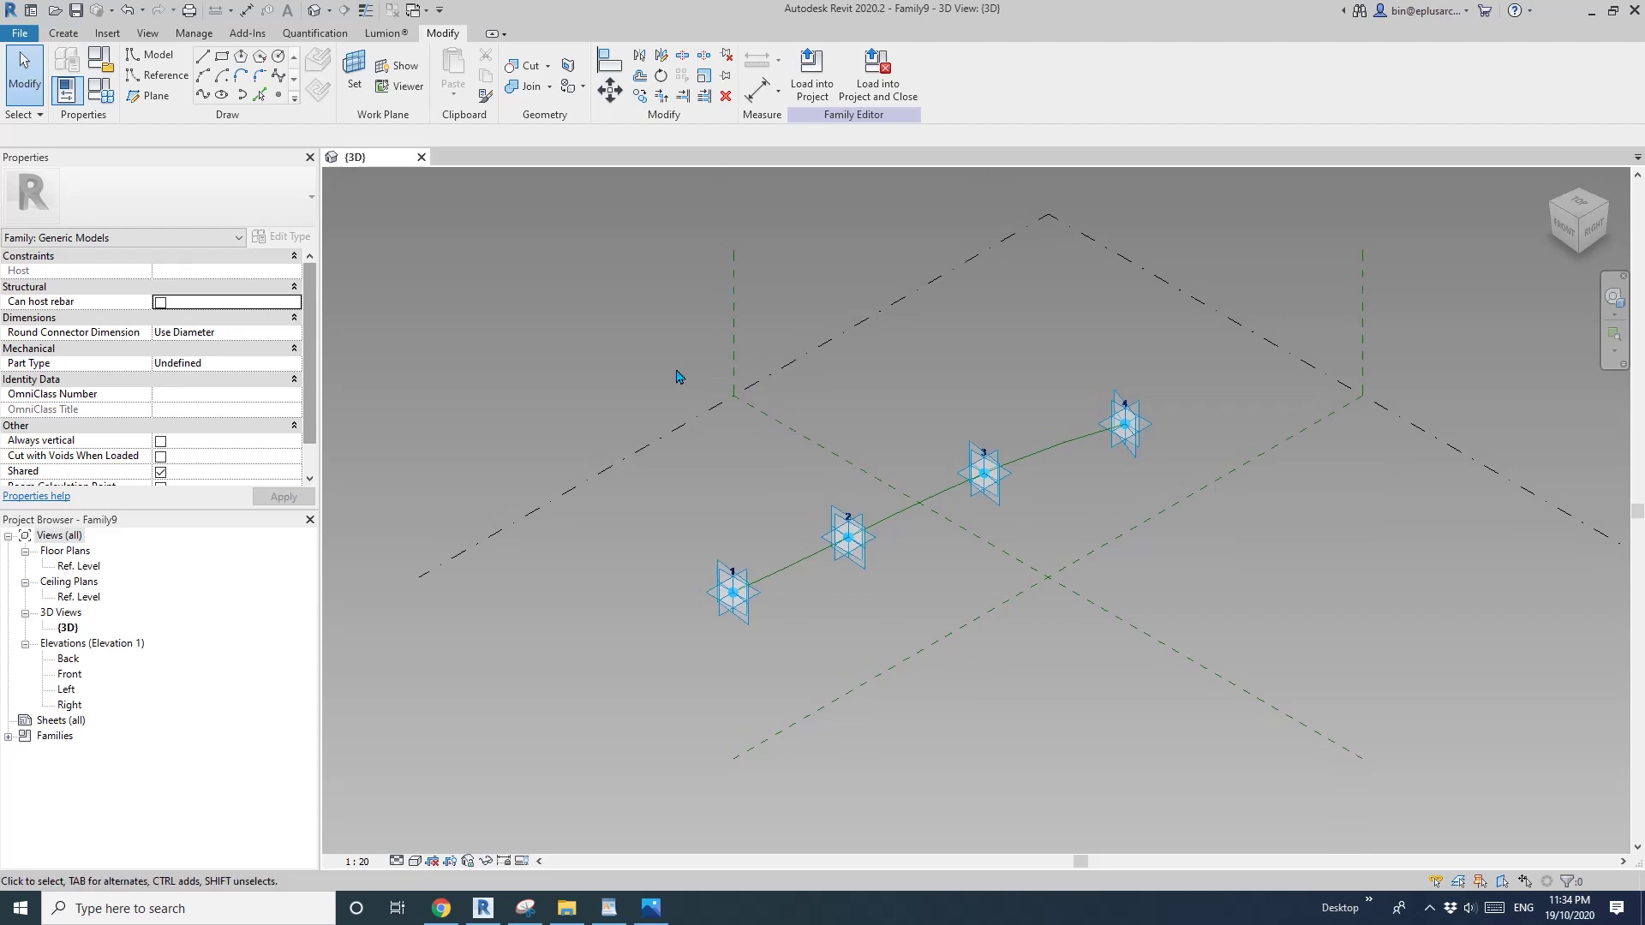
Create a second family from the Metric Generic Model Adaptive template
click(24, 32)
mouse_move(56, 98)
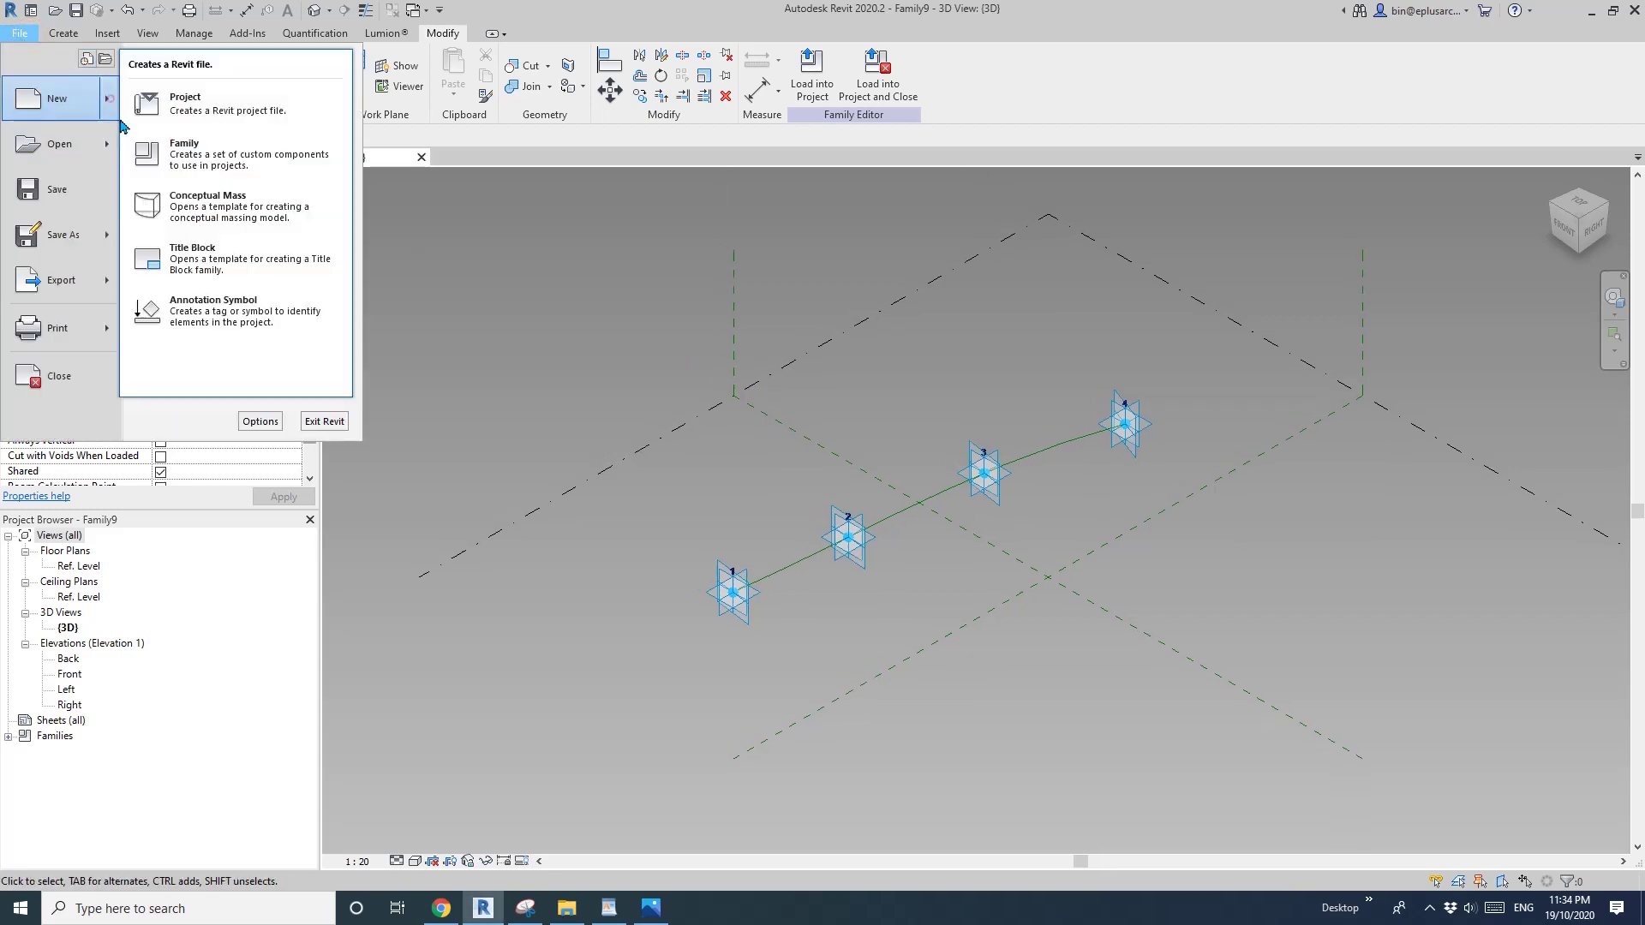
click(220, 161)
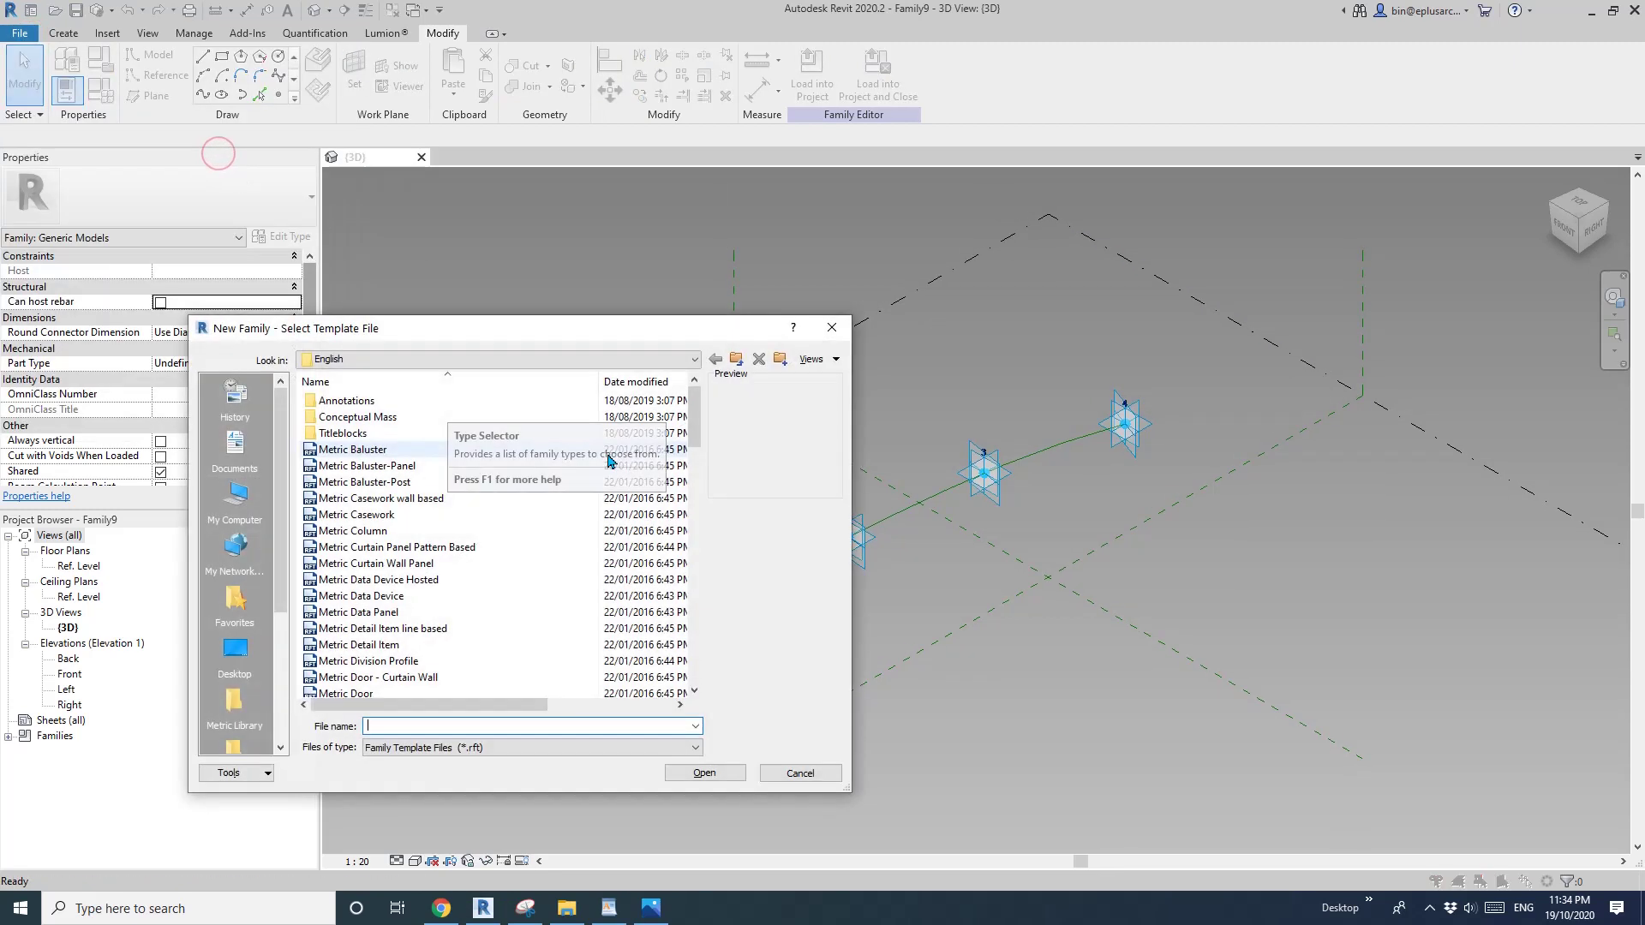
scroll(514, 514, down, 6)
click(436, 580)
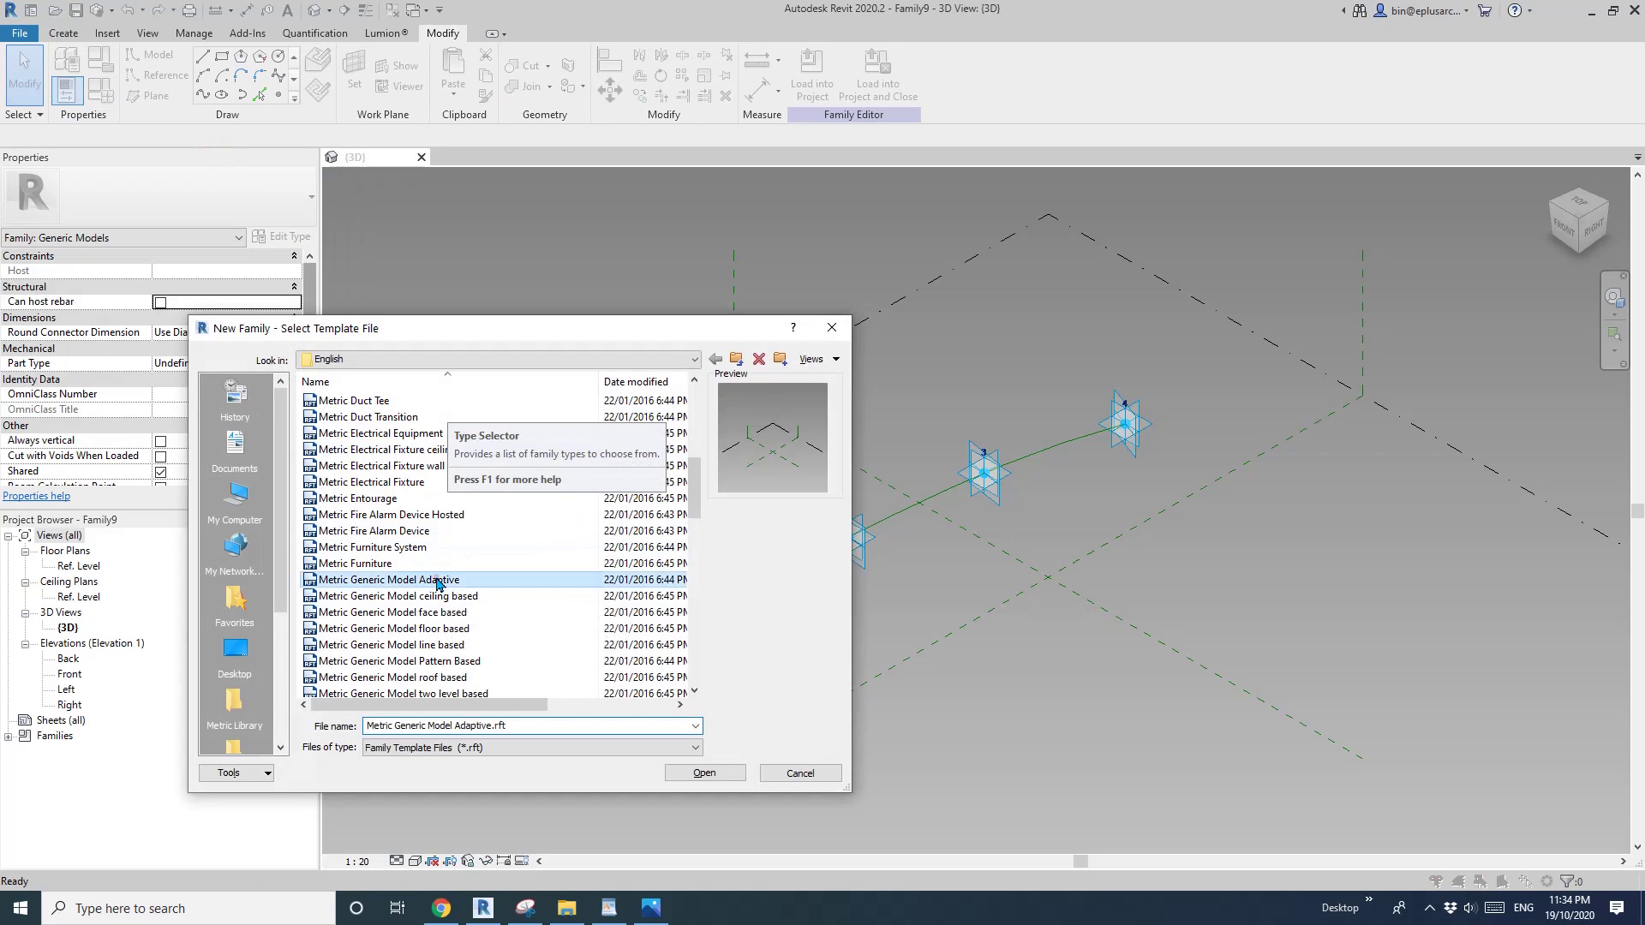
click(704, 773)
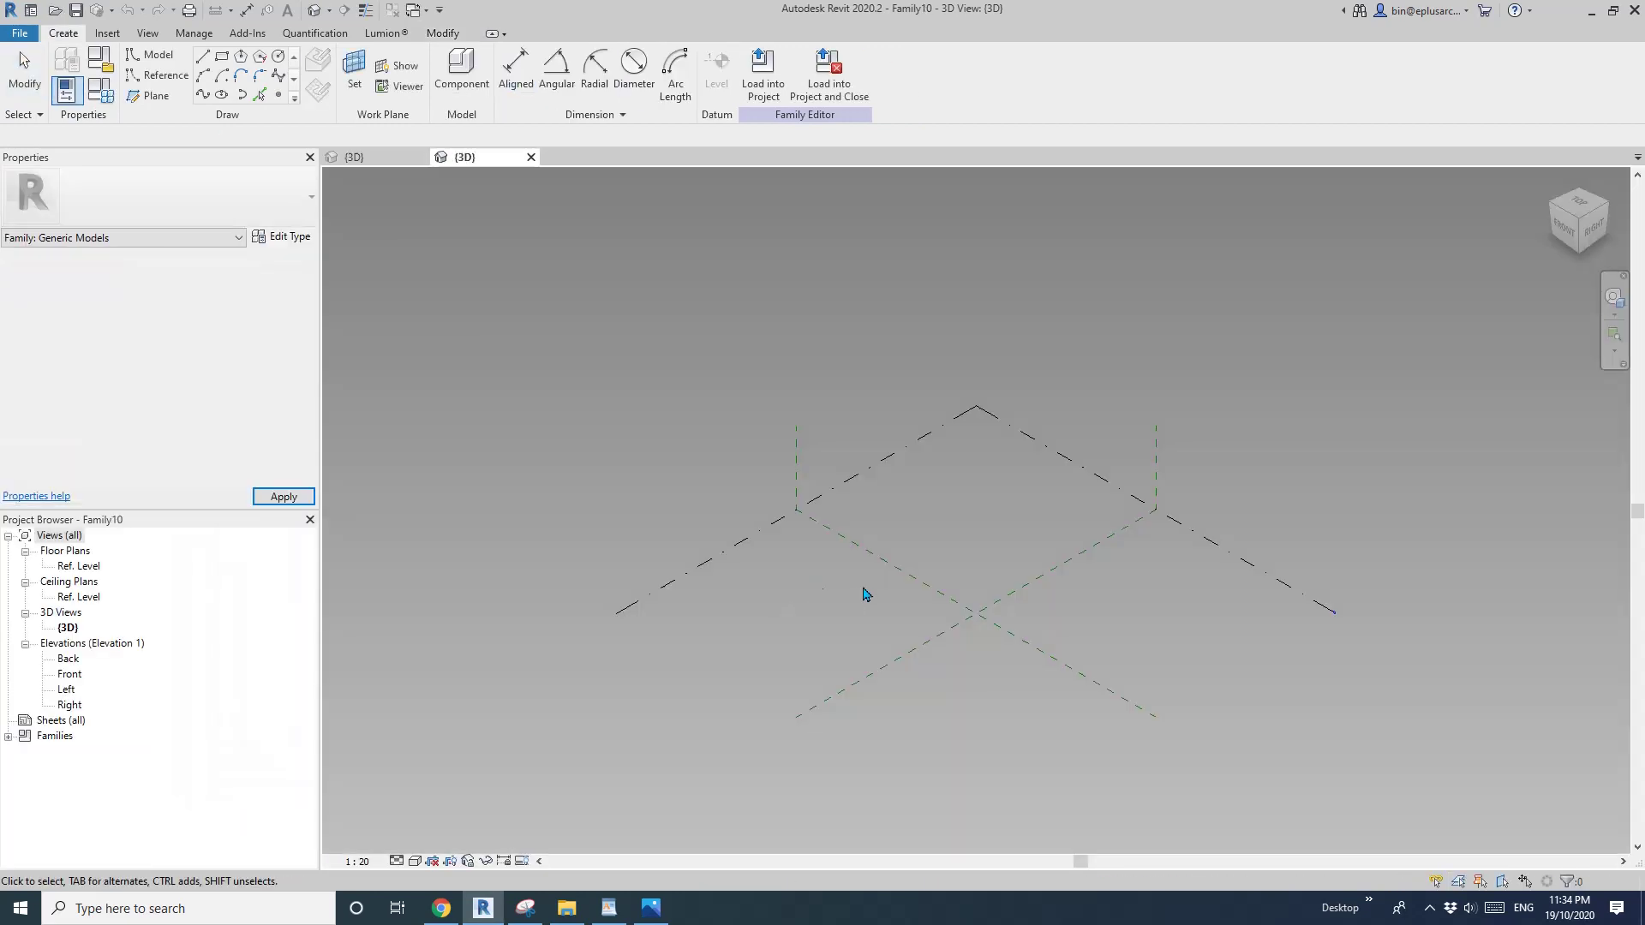
Place one reference point on the reference level of the new family and make it adaptive
click(771, 609)
scroll(861, 585, up, 1)
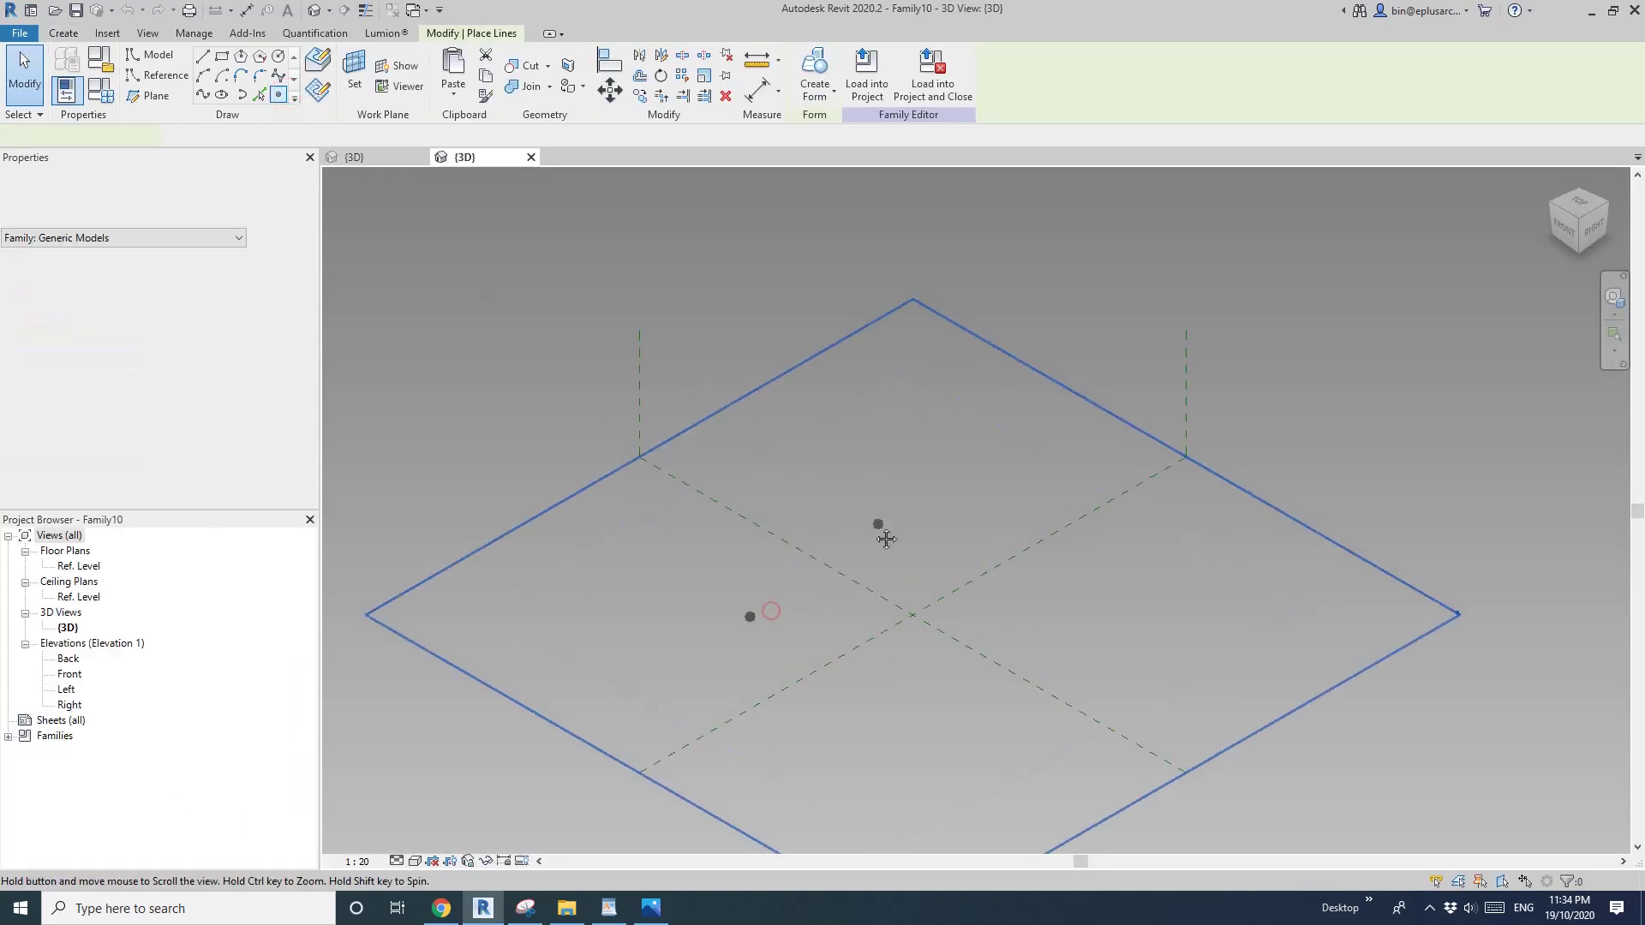
key(Escape)
drag(651, 581, 792, 638)
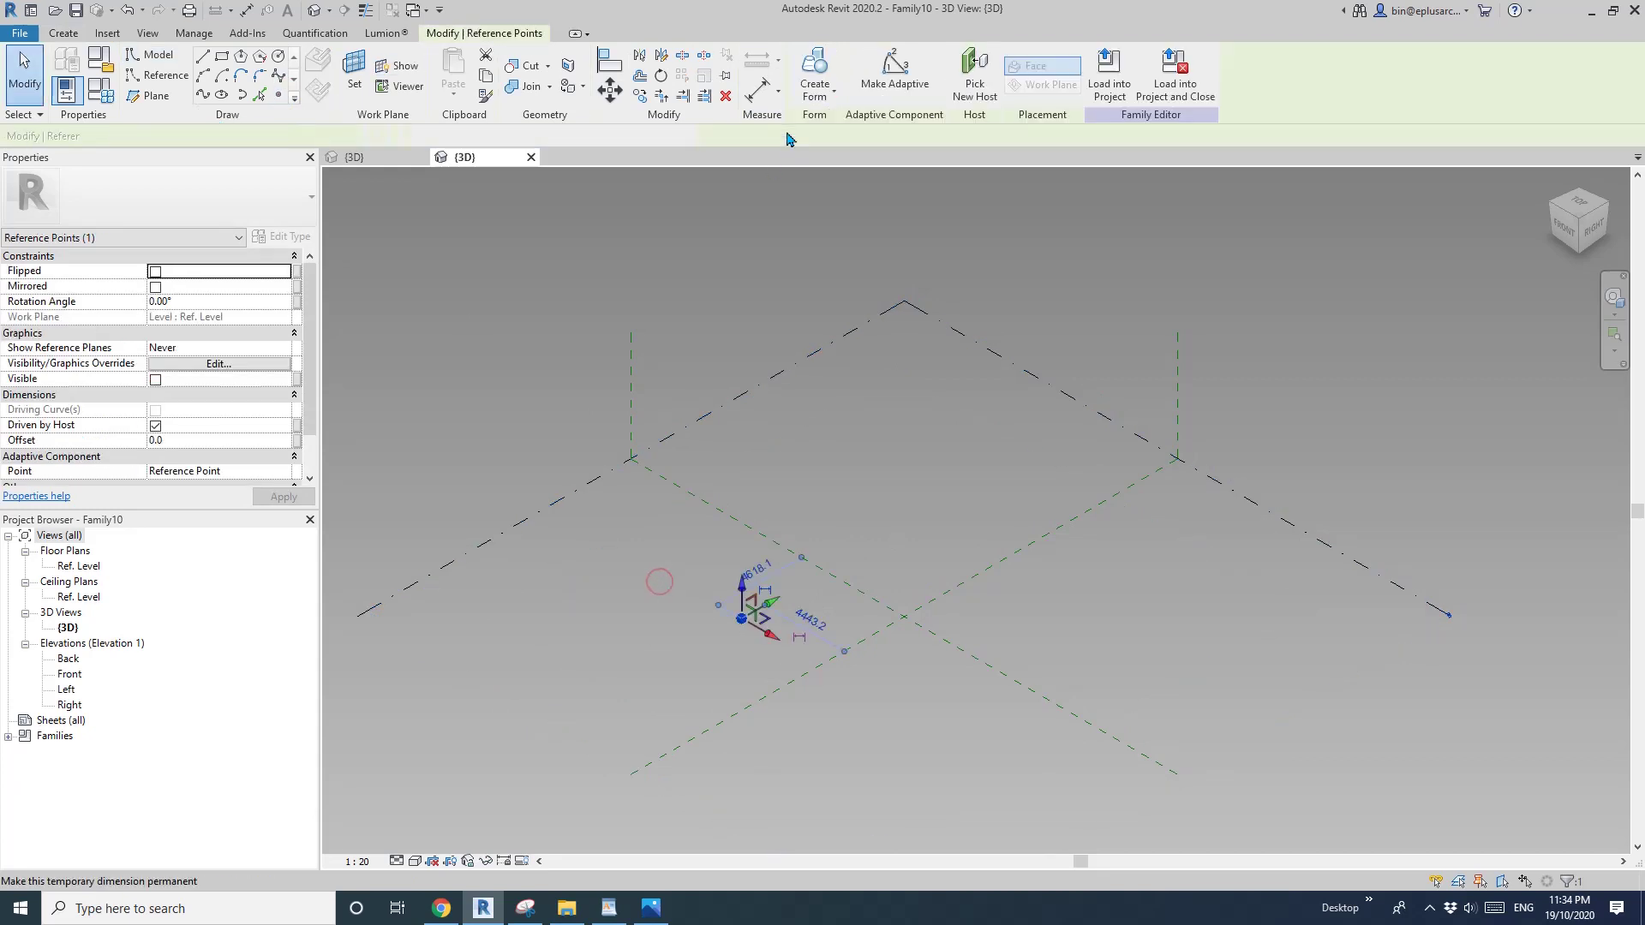
click(908, 71)
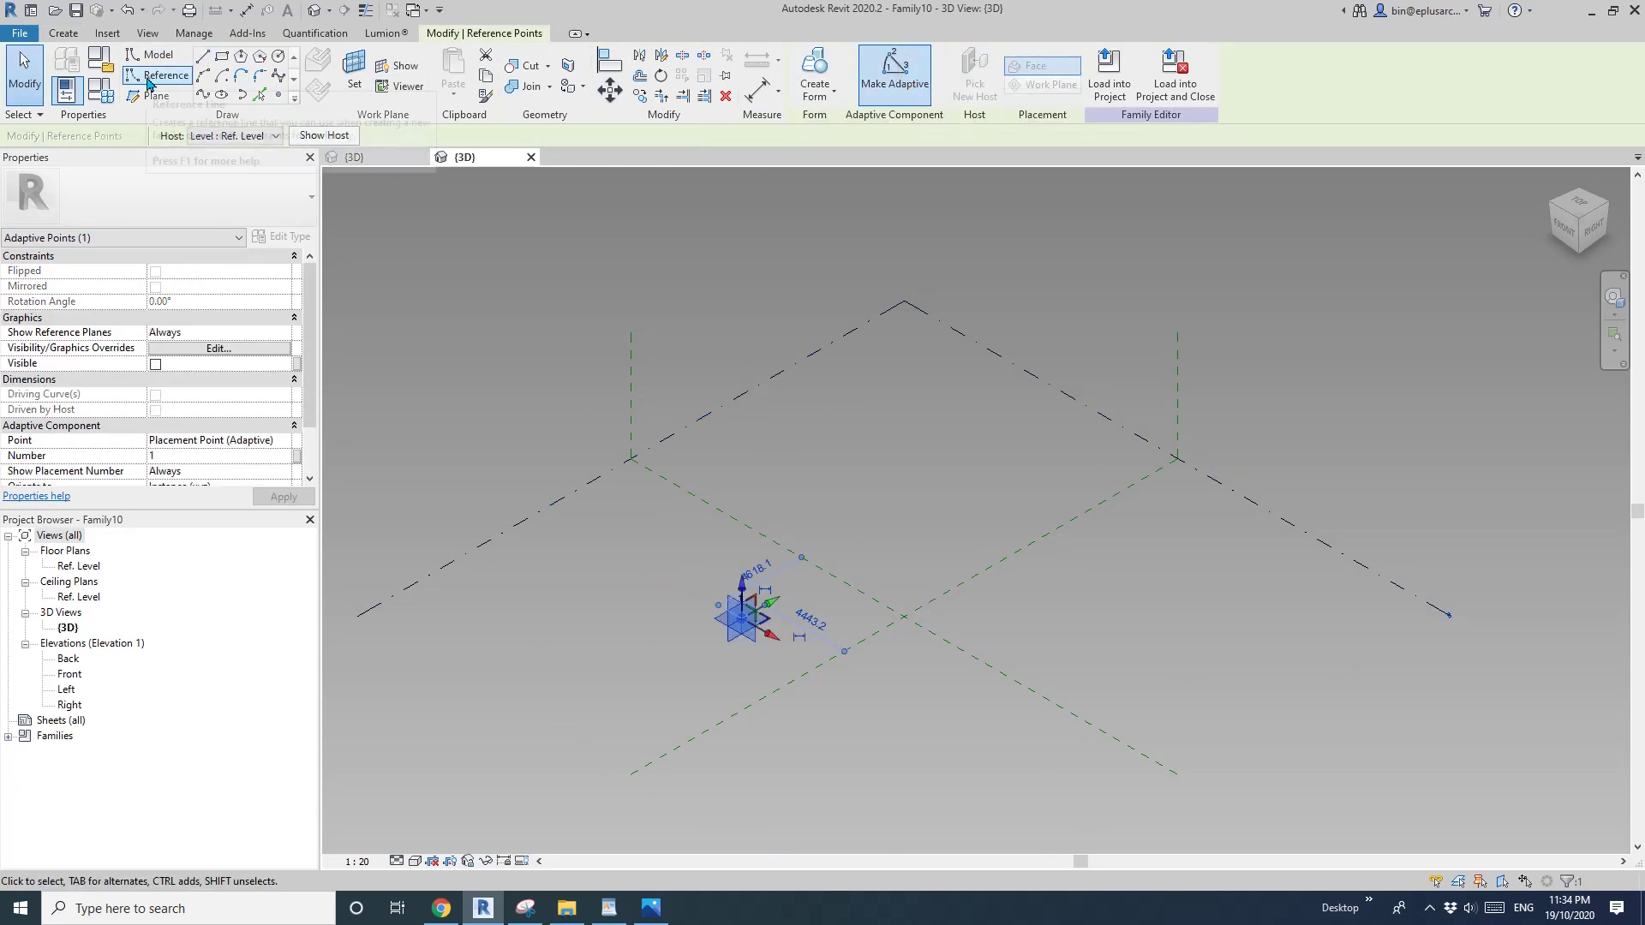
Draw a reference-line circle with a radius of about 3500, centred on the adaptive point and on its vertical work plane
click(152, 75)
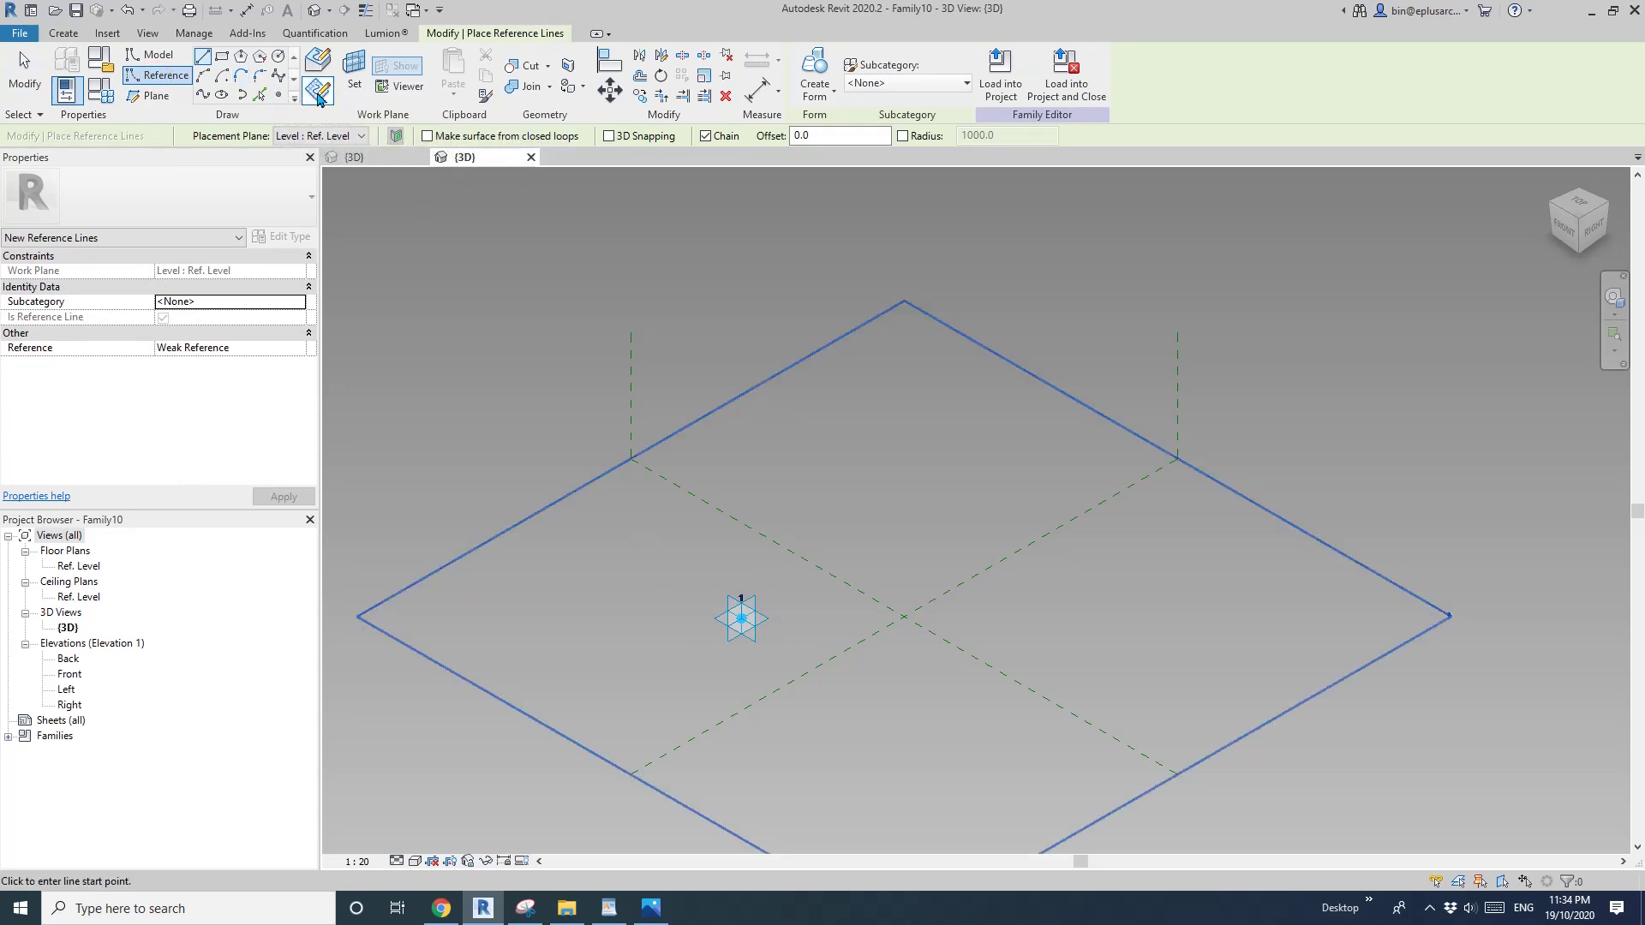
click(279, 58)
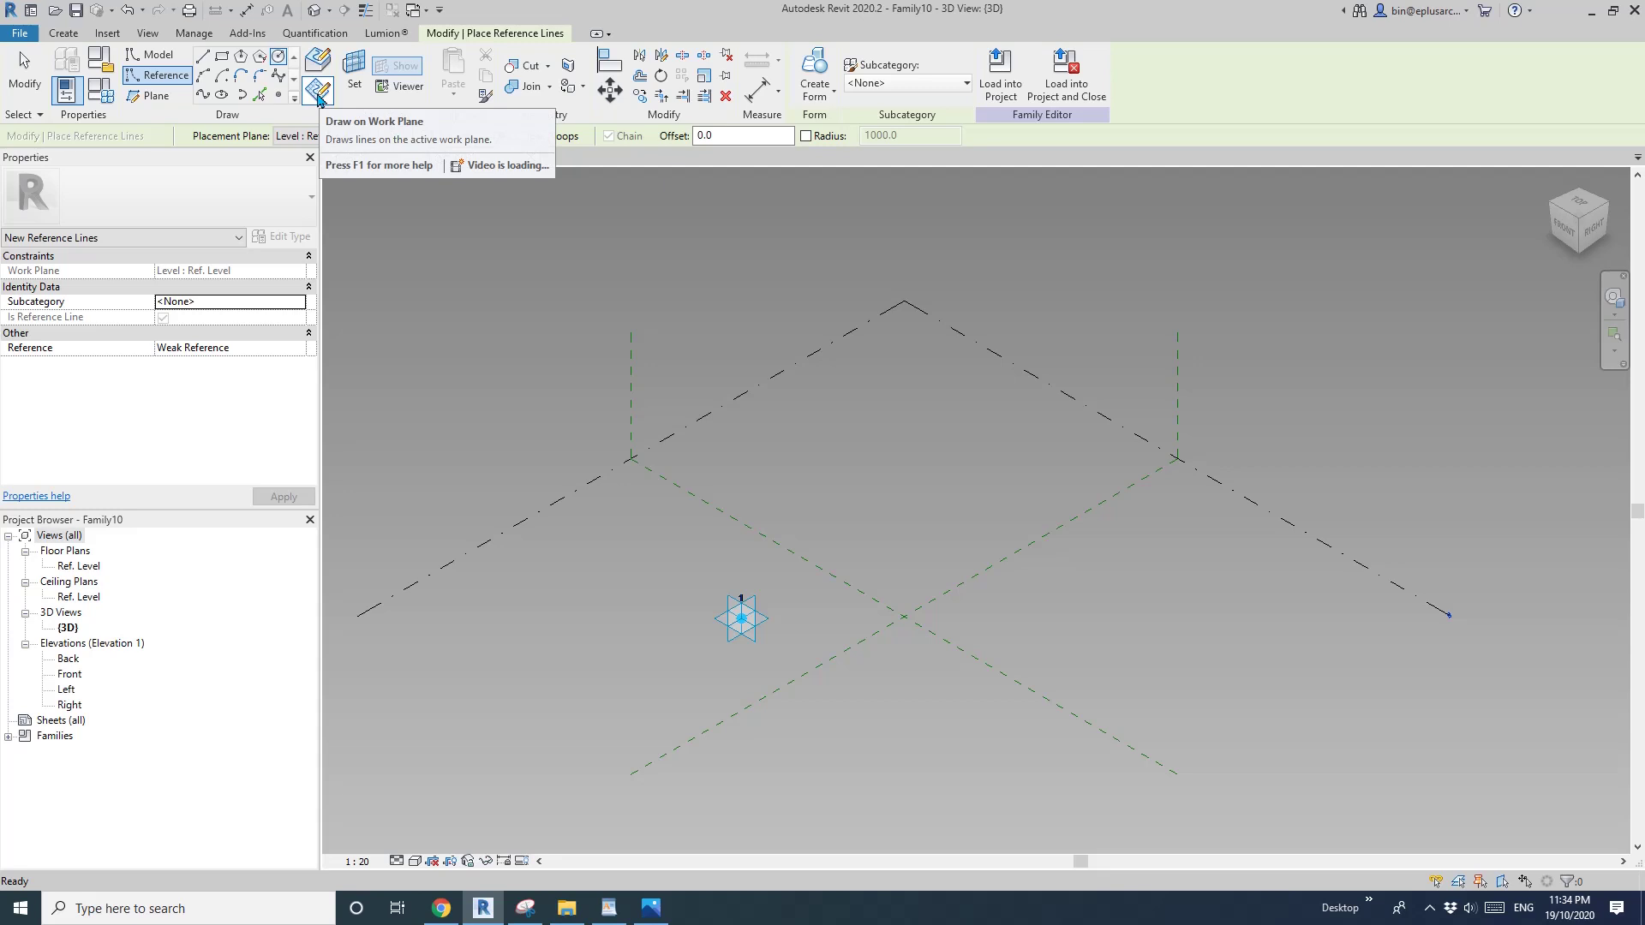
click(354, 67)
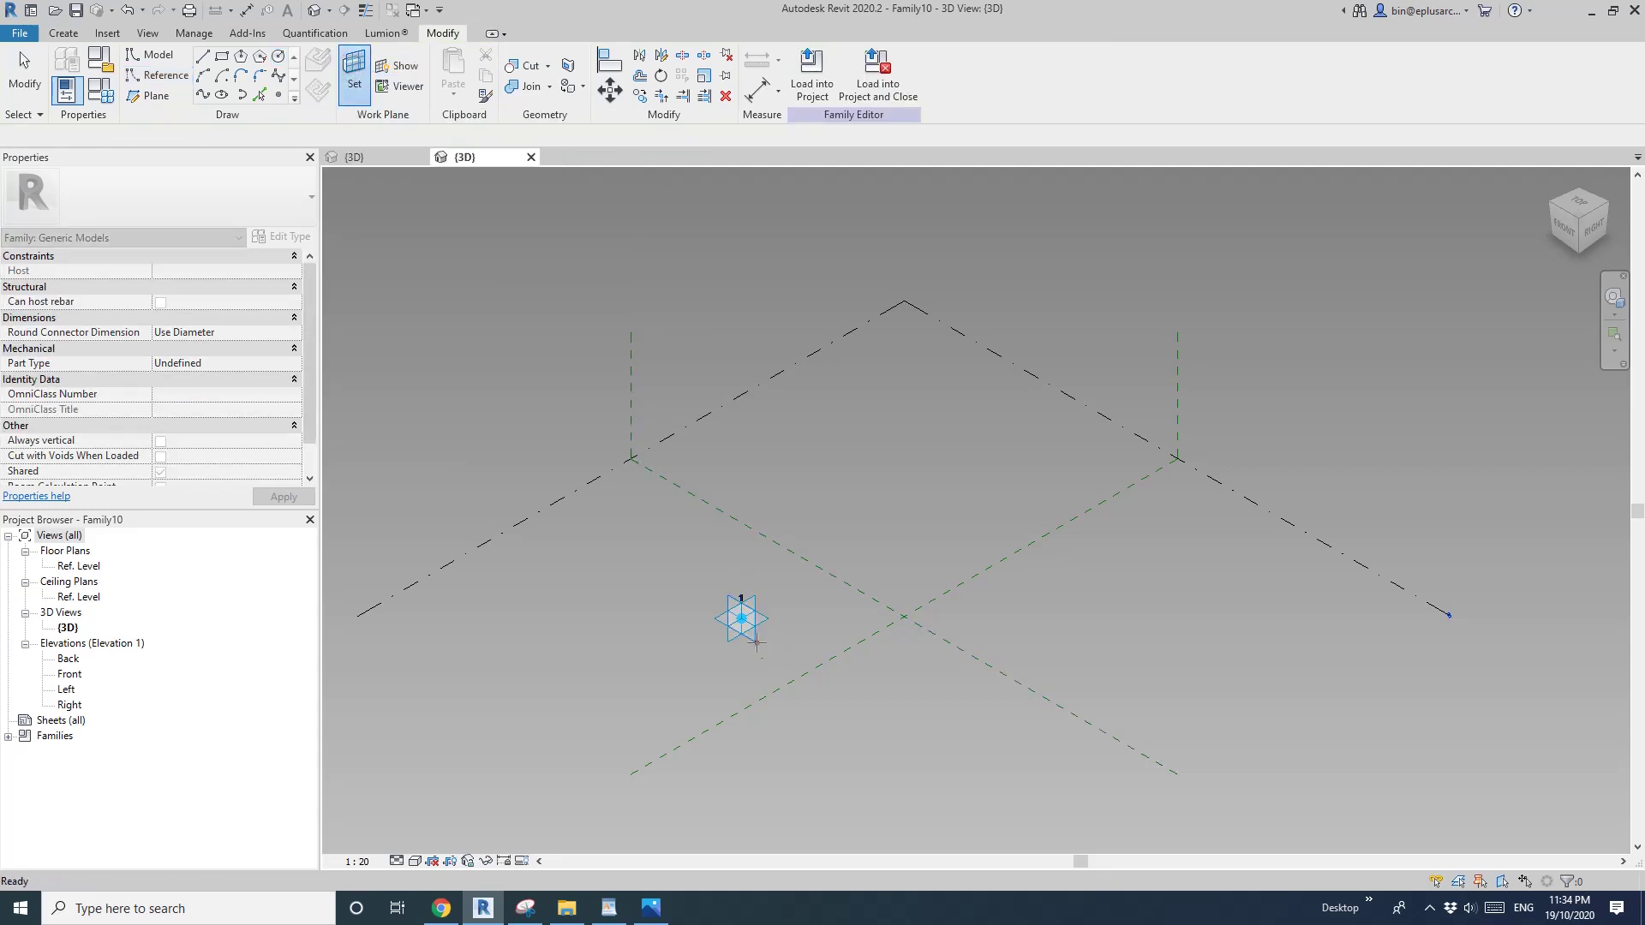
click(754, 640)
scroll(744, 617, up, 2)
click(732, 603)
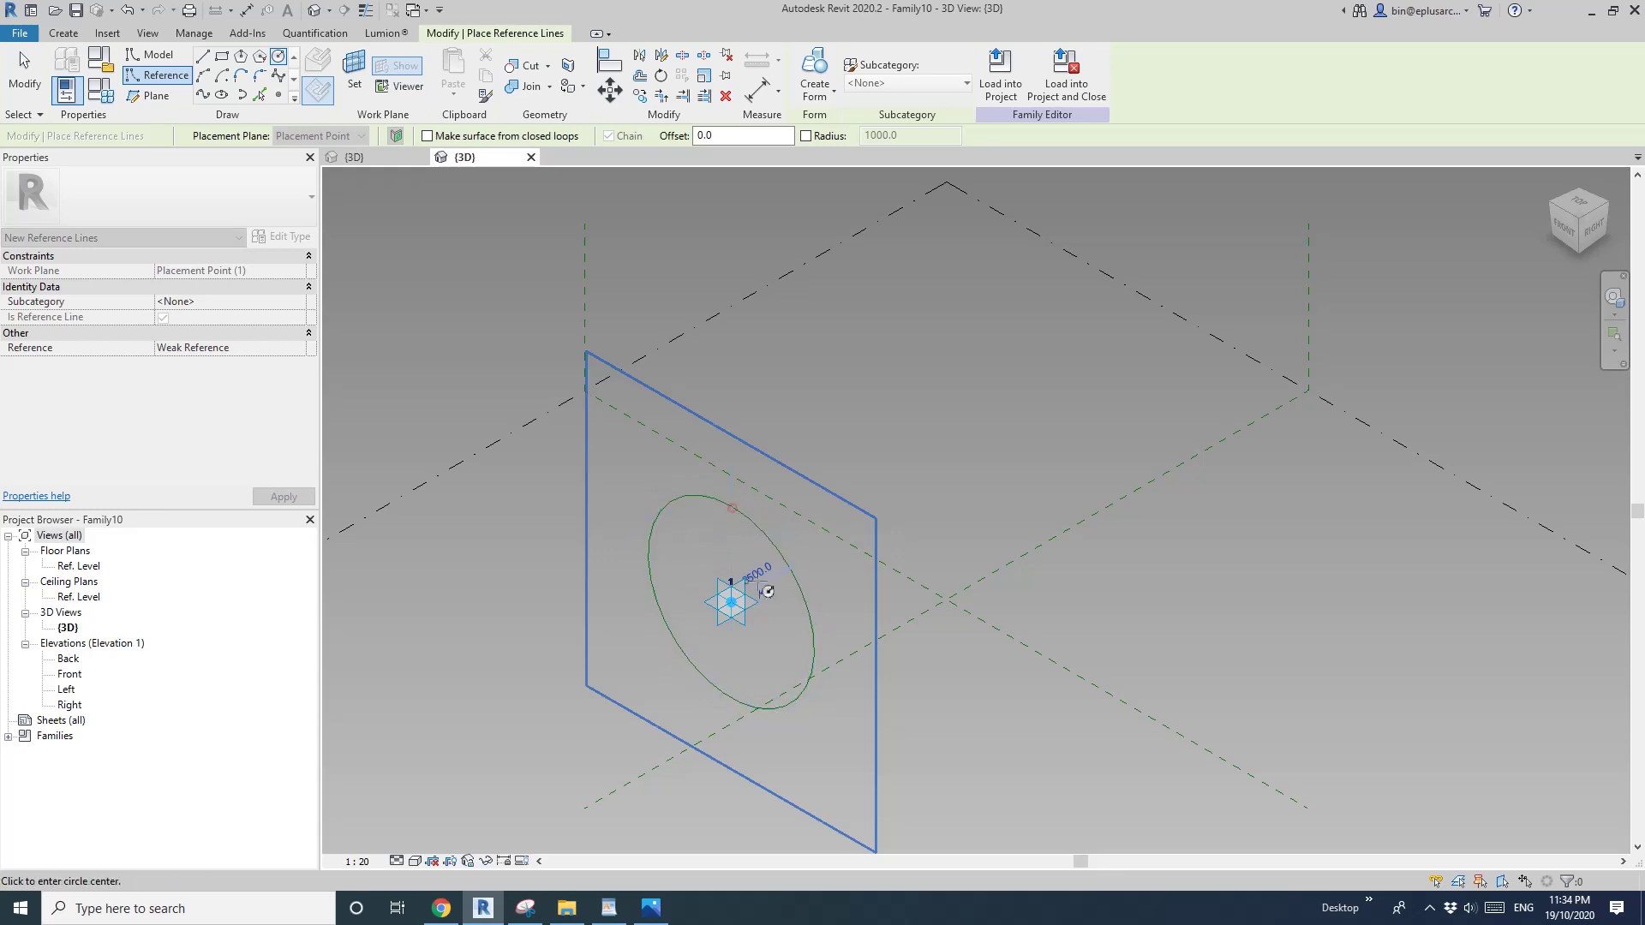
click(765, 572)
key(Escape)
key(Escape)
Move the reference circle up so that its lowest point sits on the adaptive point
scroll(797, 591, up, 1)
click(805, 588)
middle_drag(792, 639, 803, 579)
key(m)
key(v)
click(734, 659)
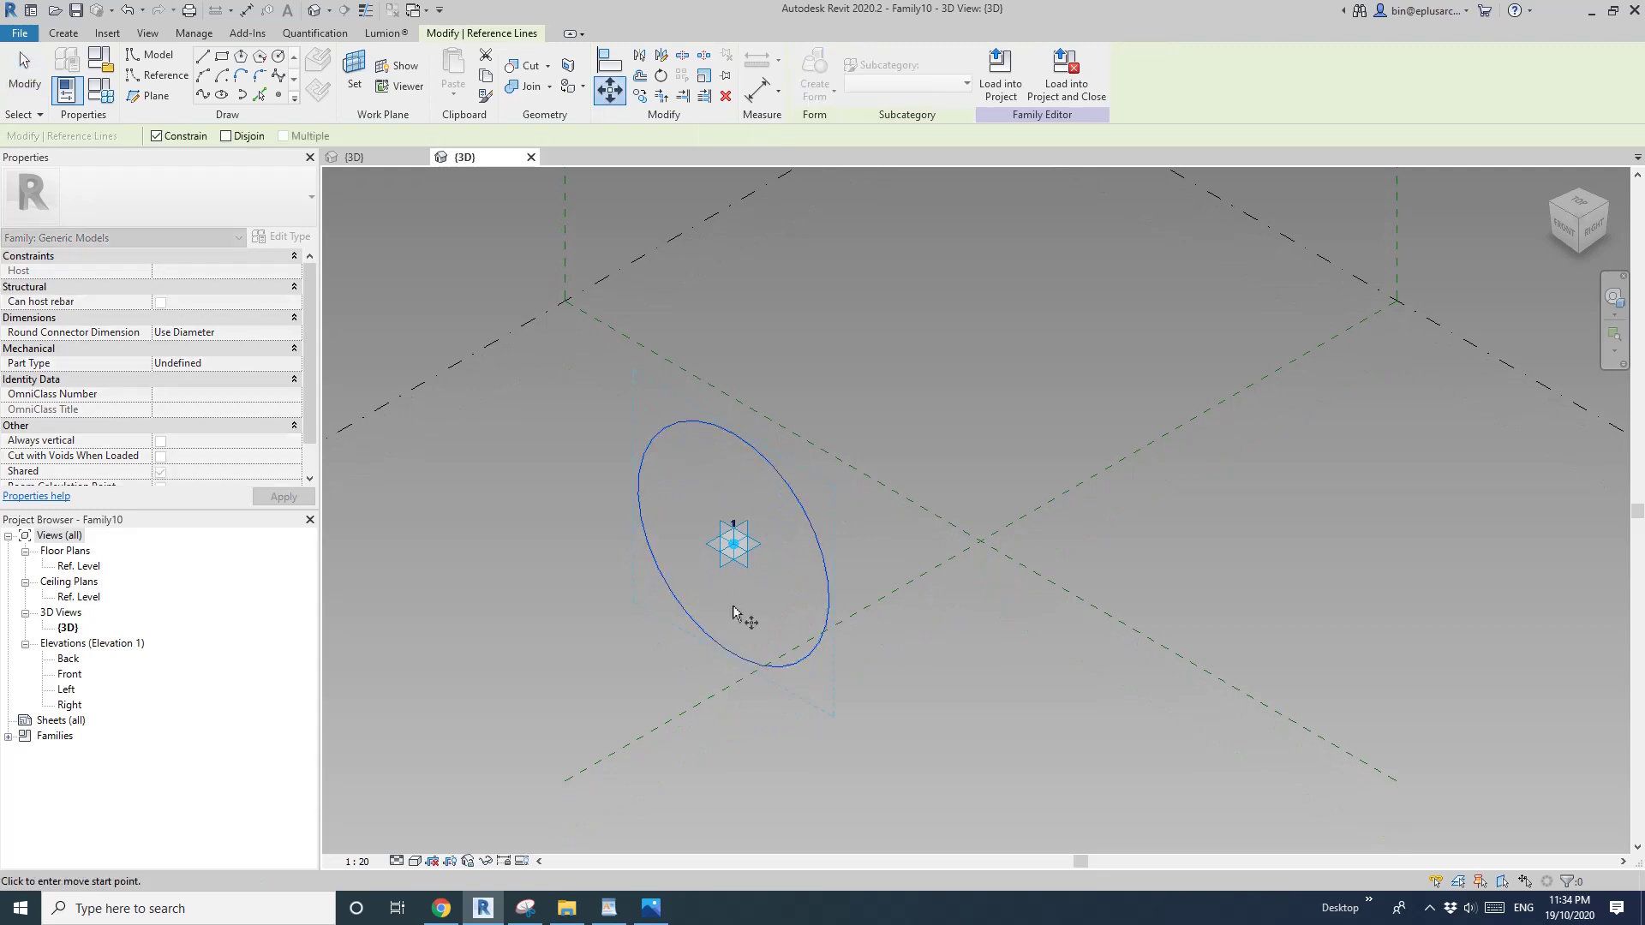
click(734, 551)
shift+middle_drag(800, 606, 873, 573)
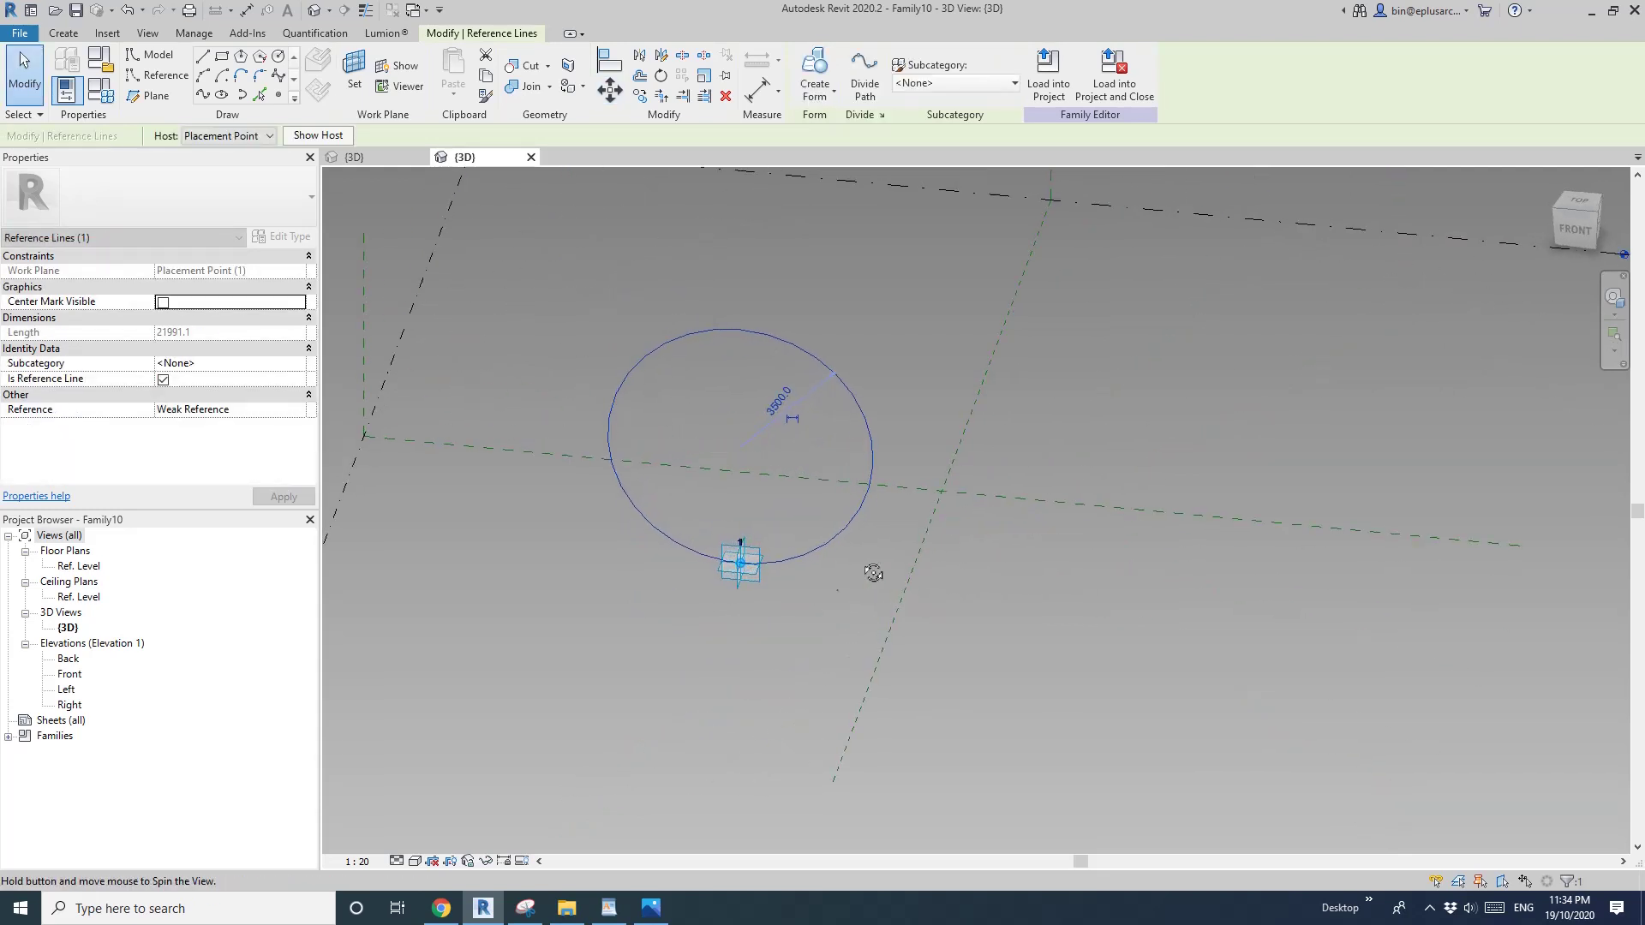
shift+middle_drag(754, 582, 731, 542)
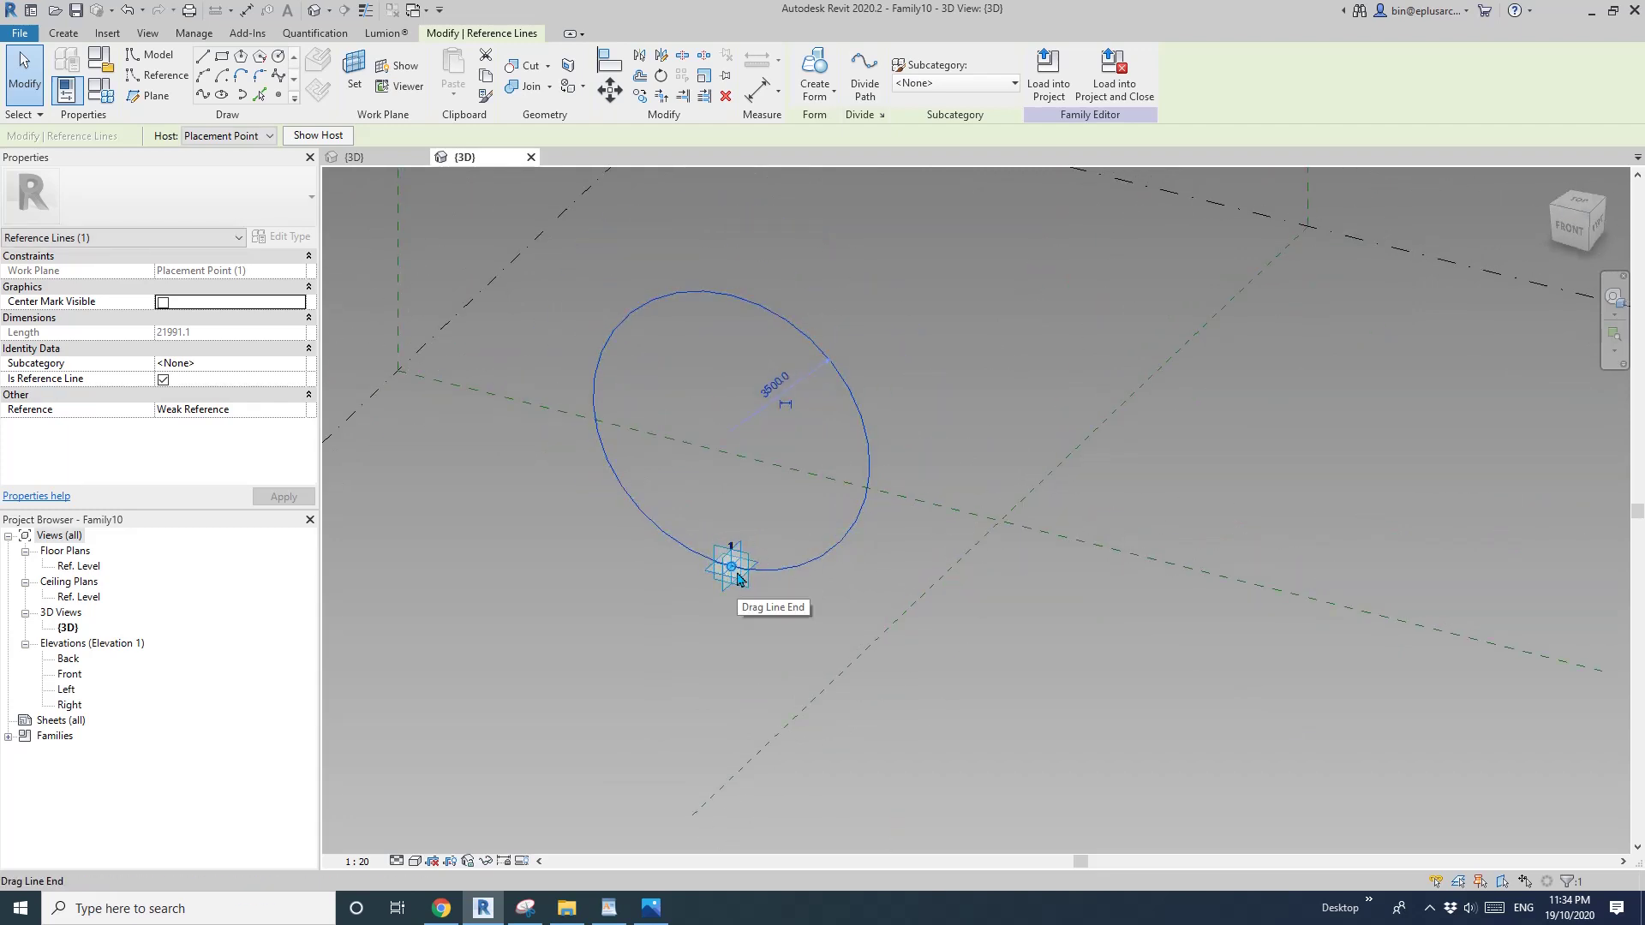
scroll(754, 585, down, 1)
click(777, 451)
scroll(767, 453, down, 1)
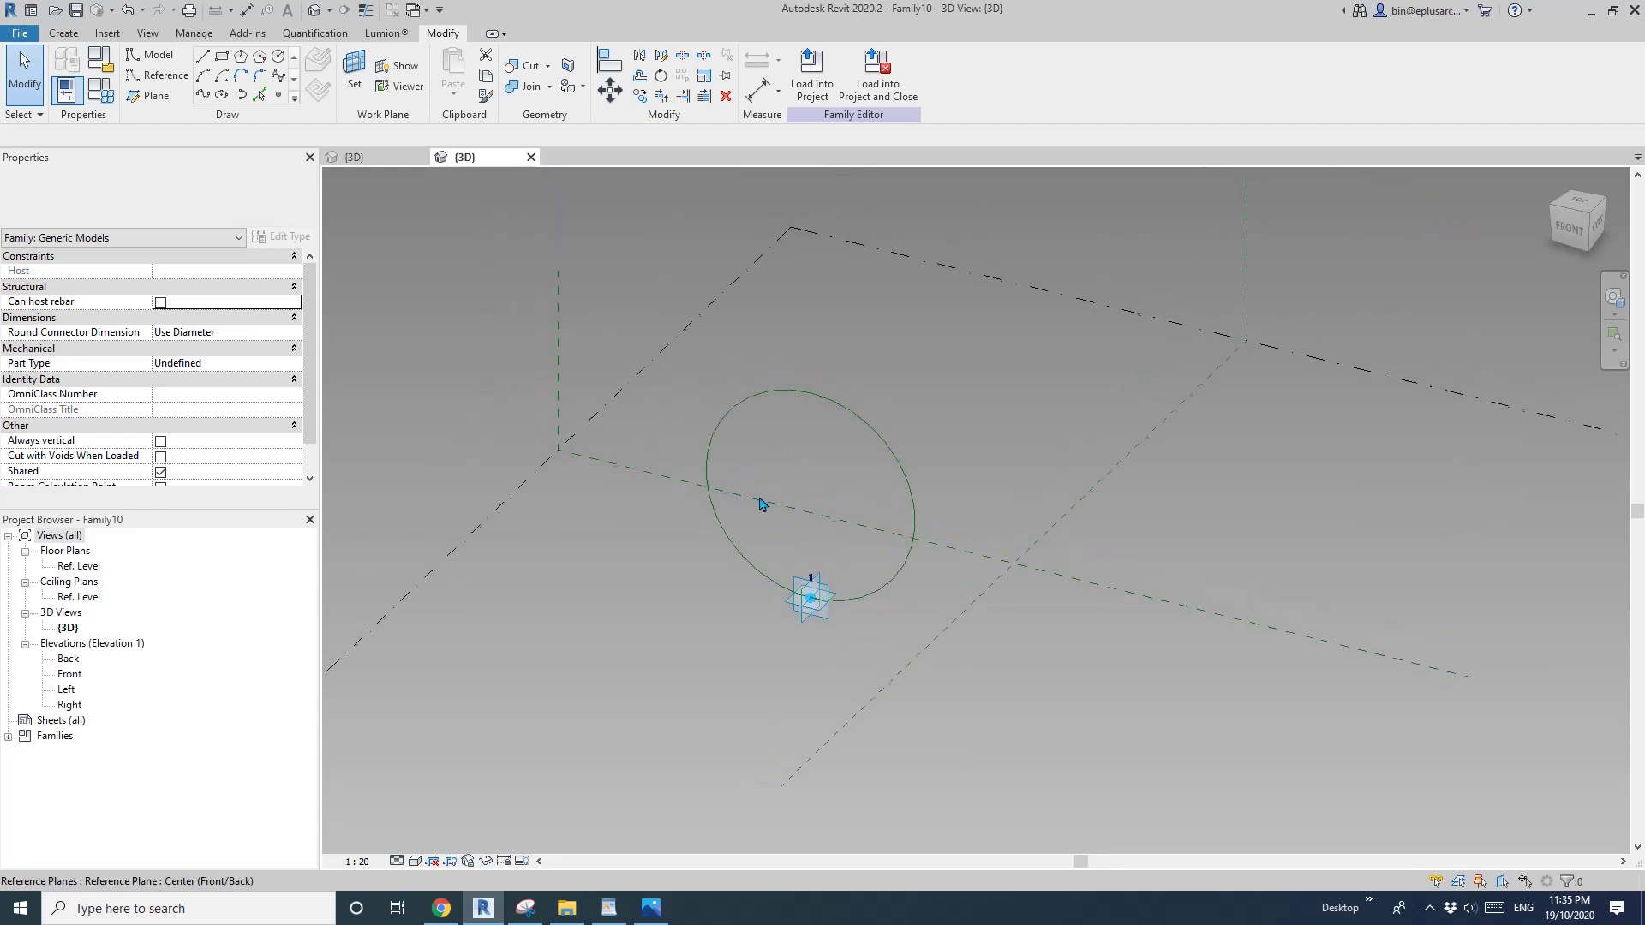
Draw a vertical reference line as a chord across the circle's left side and trim away the arc outside it
click(769, 399)
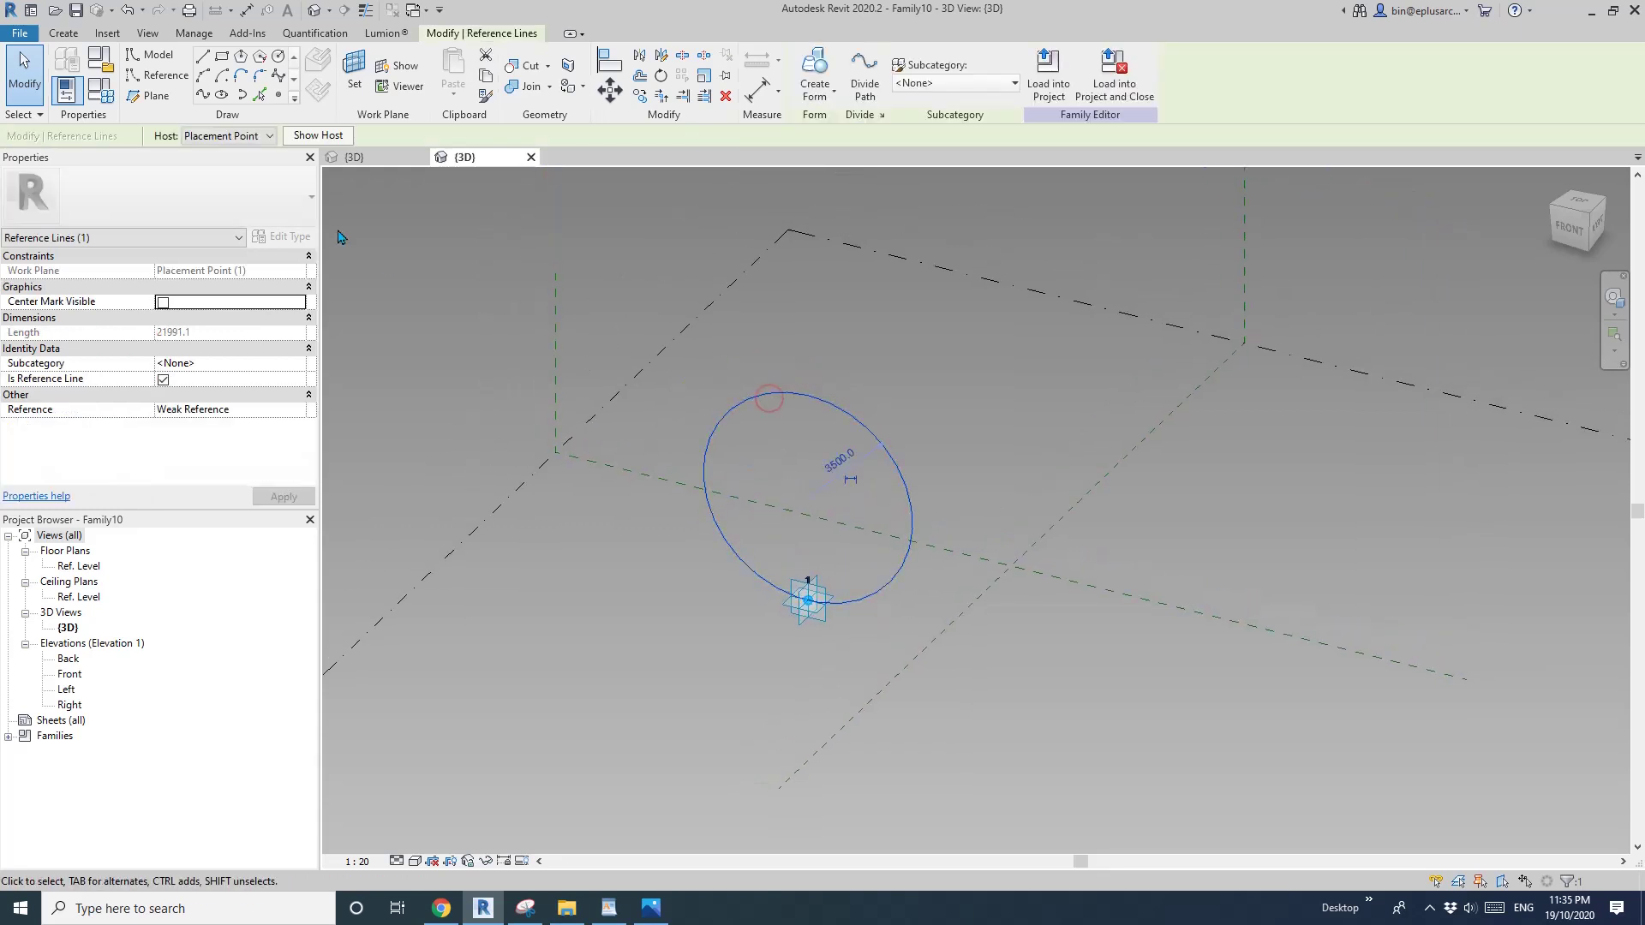
click(157, 76)
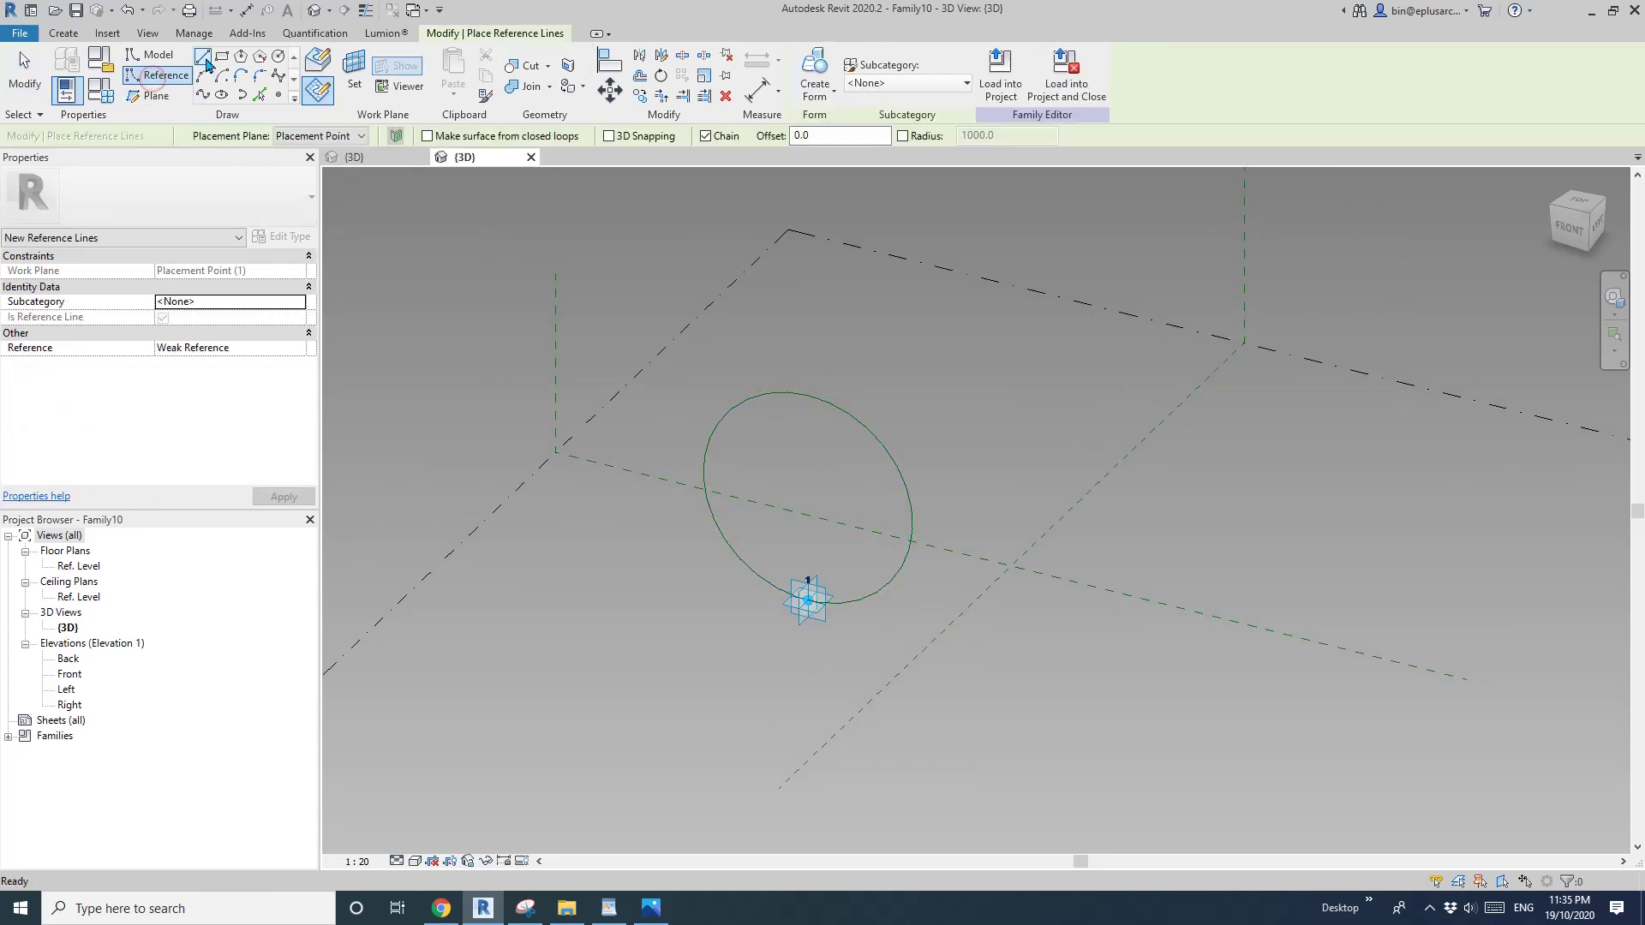
click(746, 397)
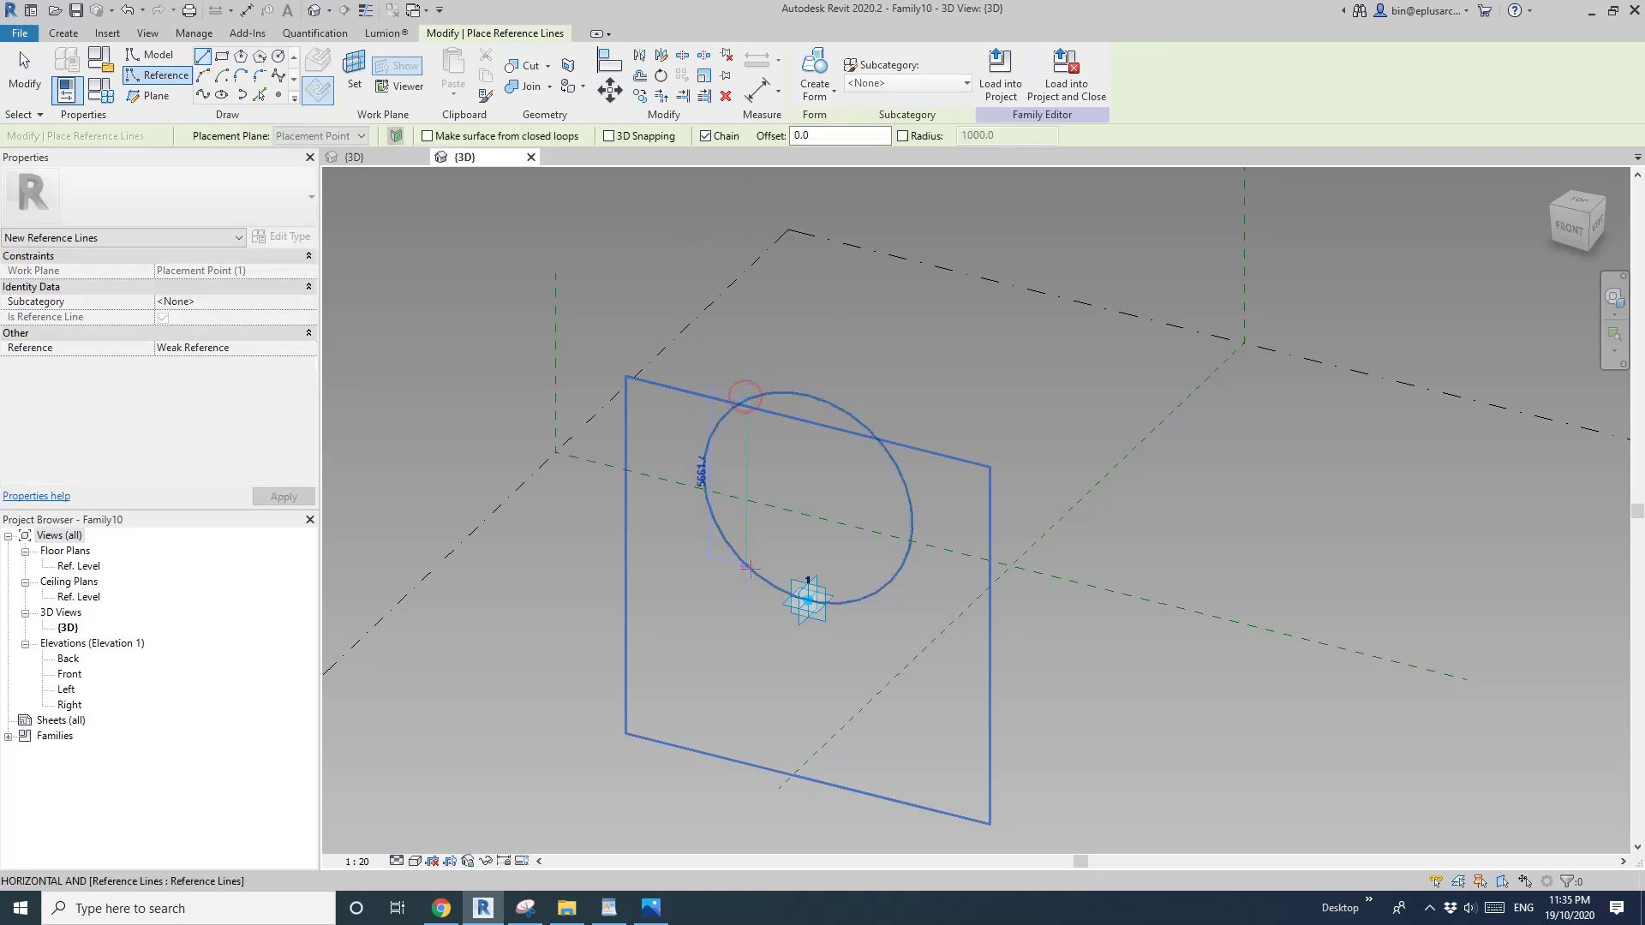
click(746, 564)
key(t)
key(r)
click(783, 392)
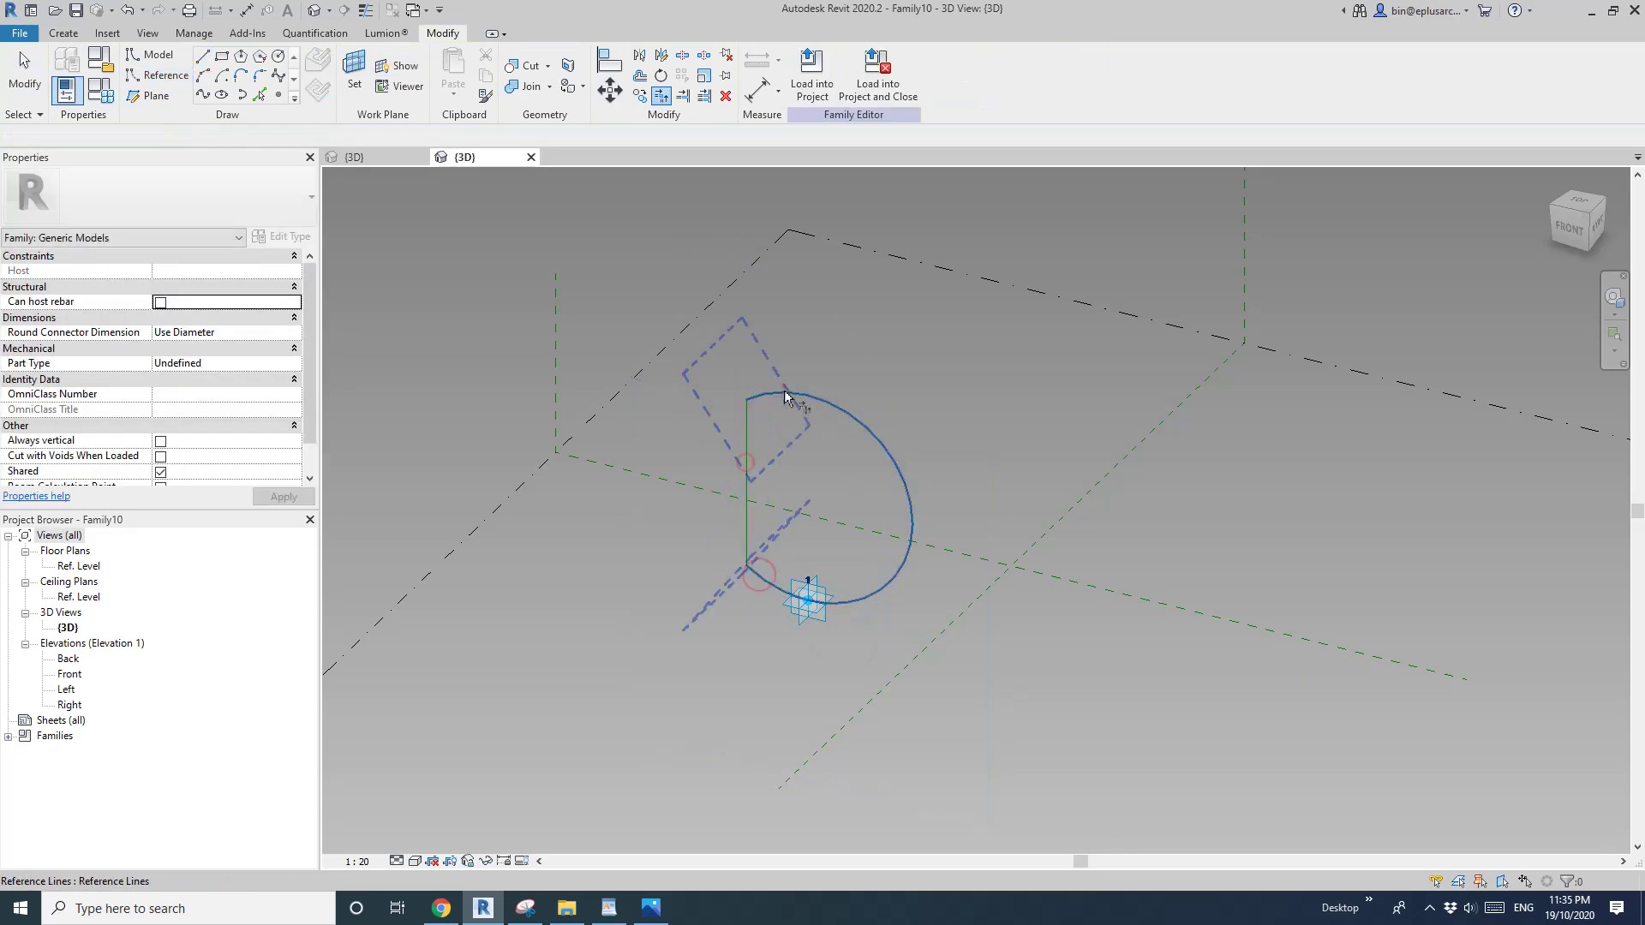
key(Escape)
Load the trimmed circle profile family into the family with the four-point spline
shift+middle_drag(1008, 505, 980, 477)
scroll(980, 477, up, 1)
middle_drag(762, 481, 872, 498)
click(812, 75)
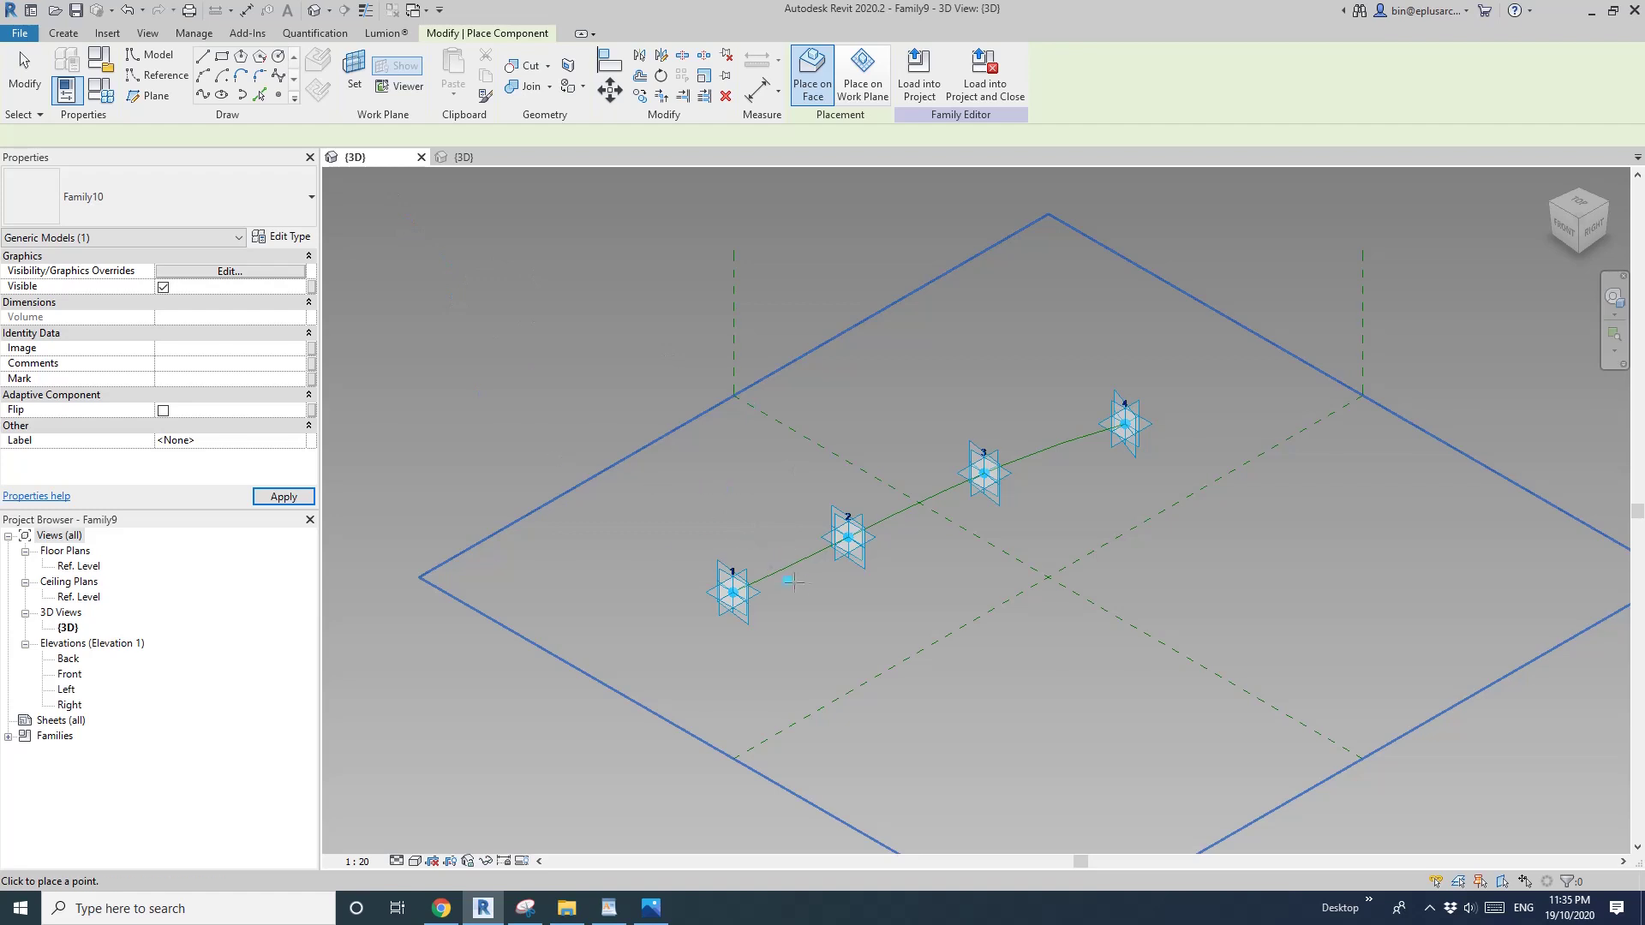
Place one instance of the profile family on the reference spline between the first and second adaptive points
scroll(851, 602, up, 2)
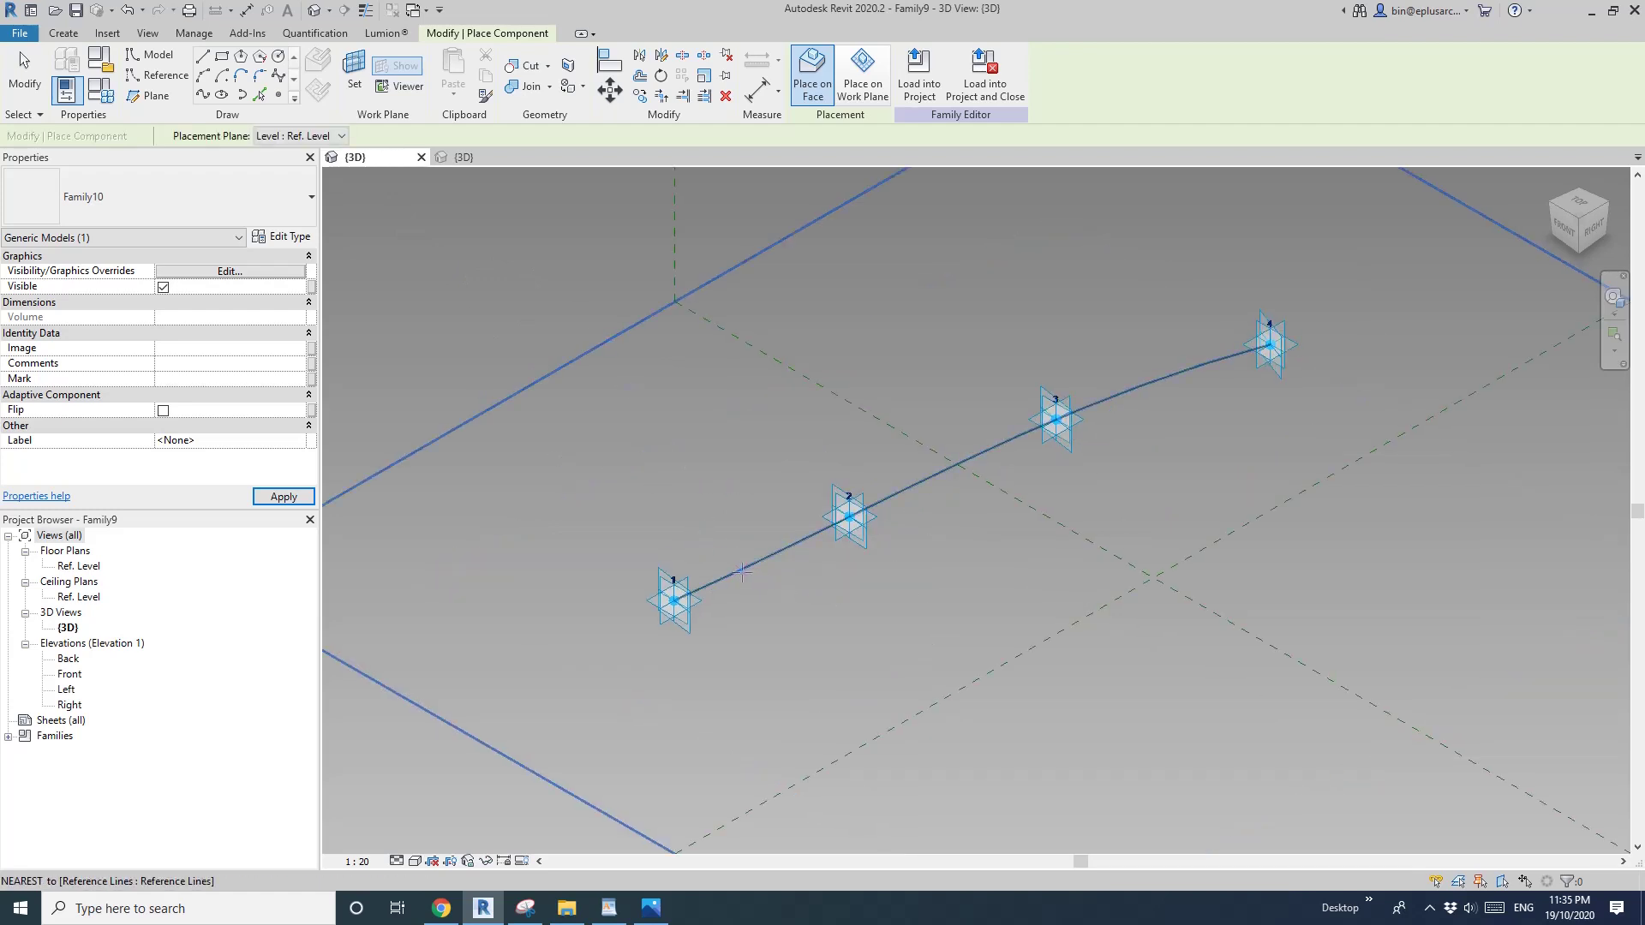
click(746, 568)
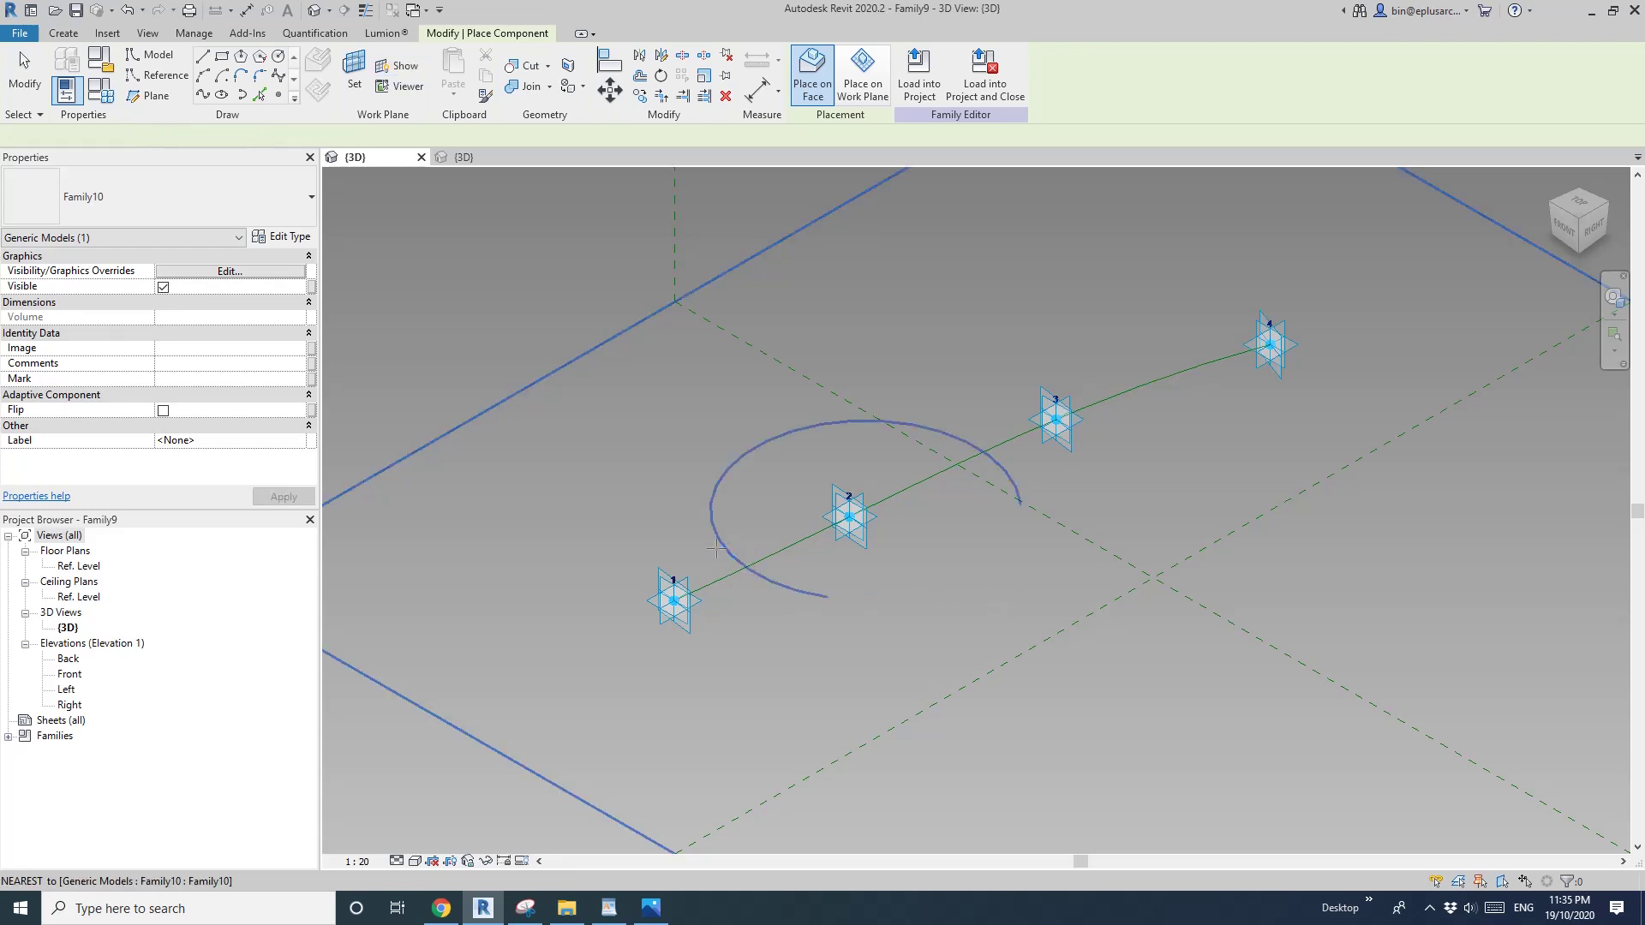
key(Escape)
key(Escape)
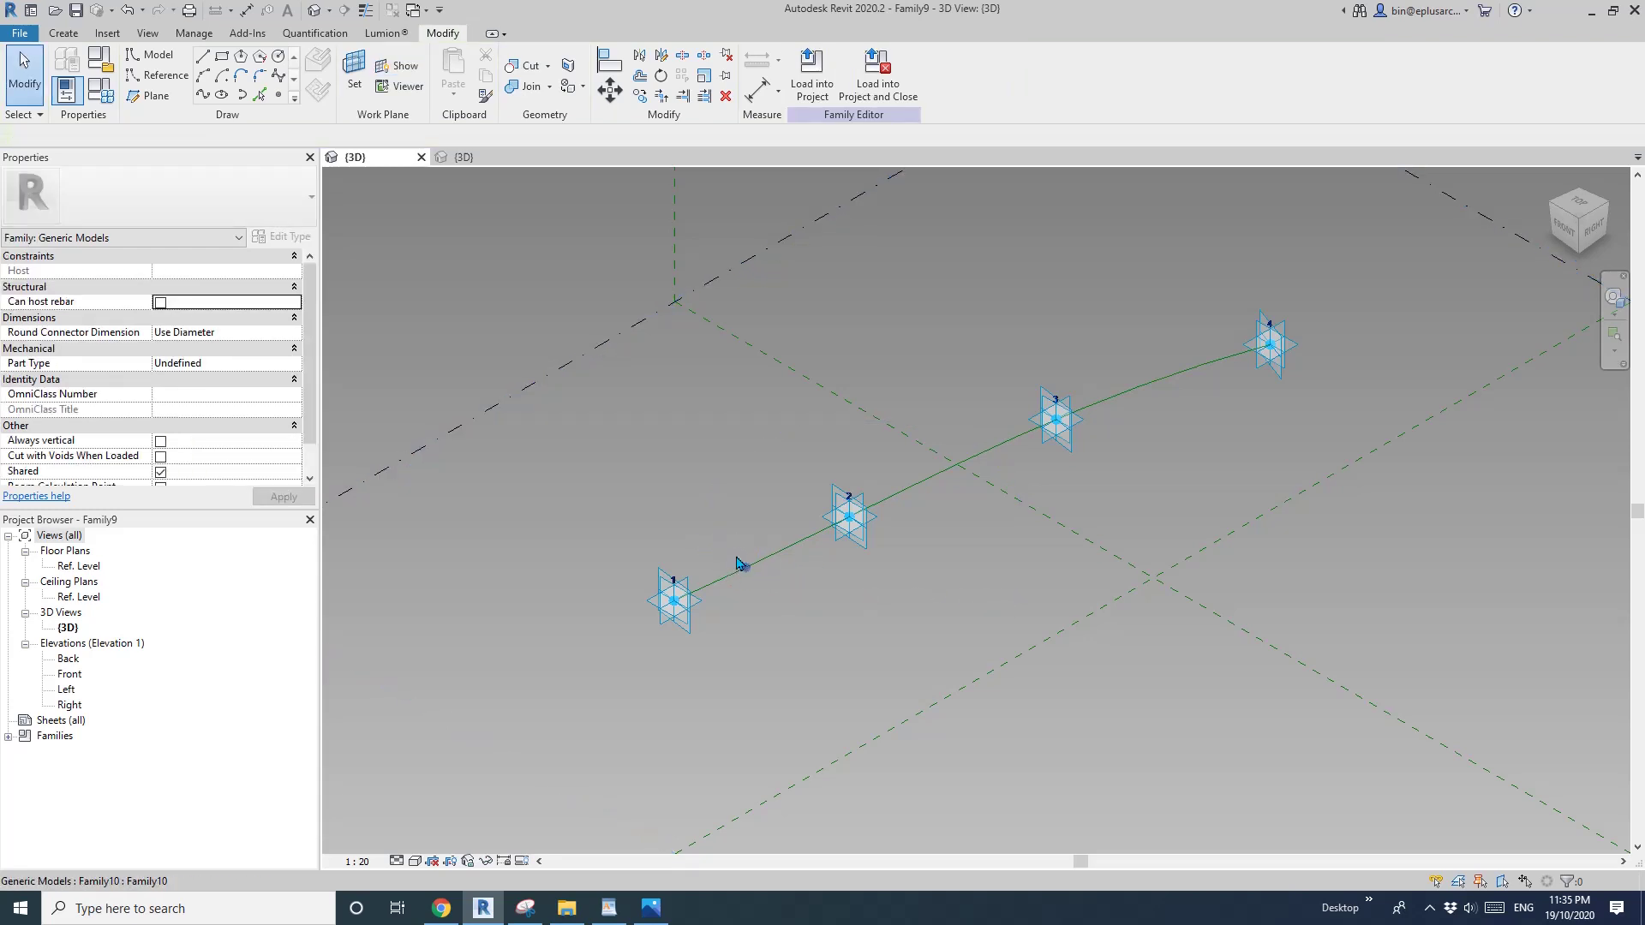
In the profile family, convert the trimmed circle and its chord from reference lines to model lines
click(741, 567)
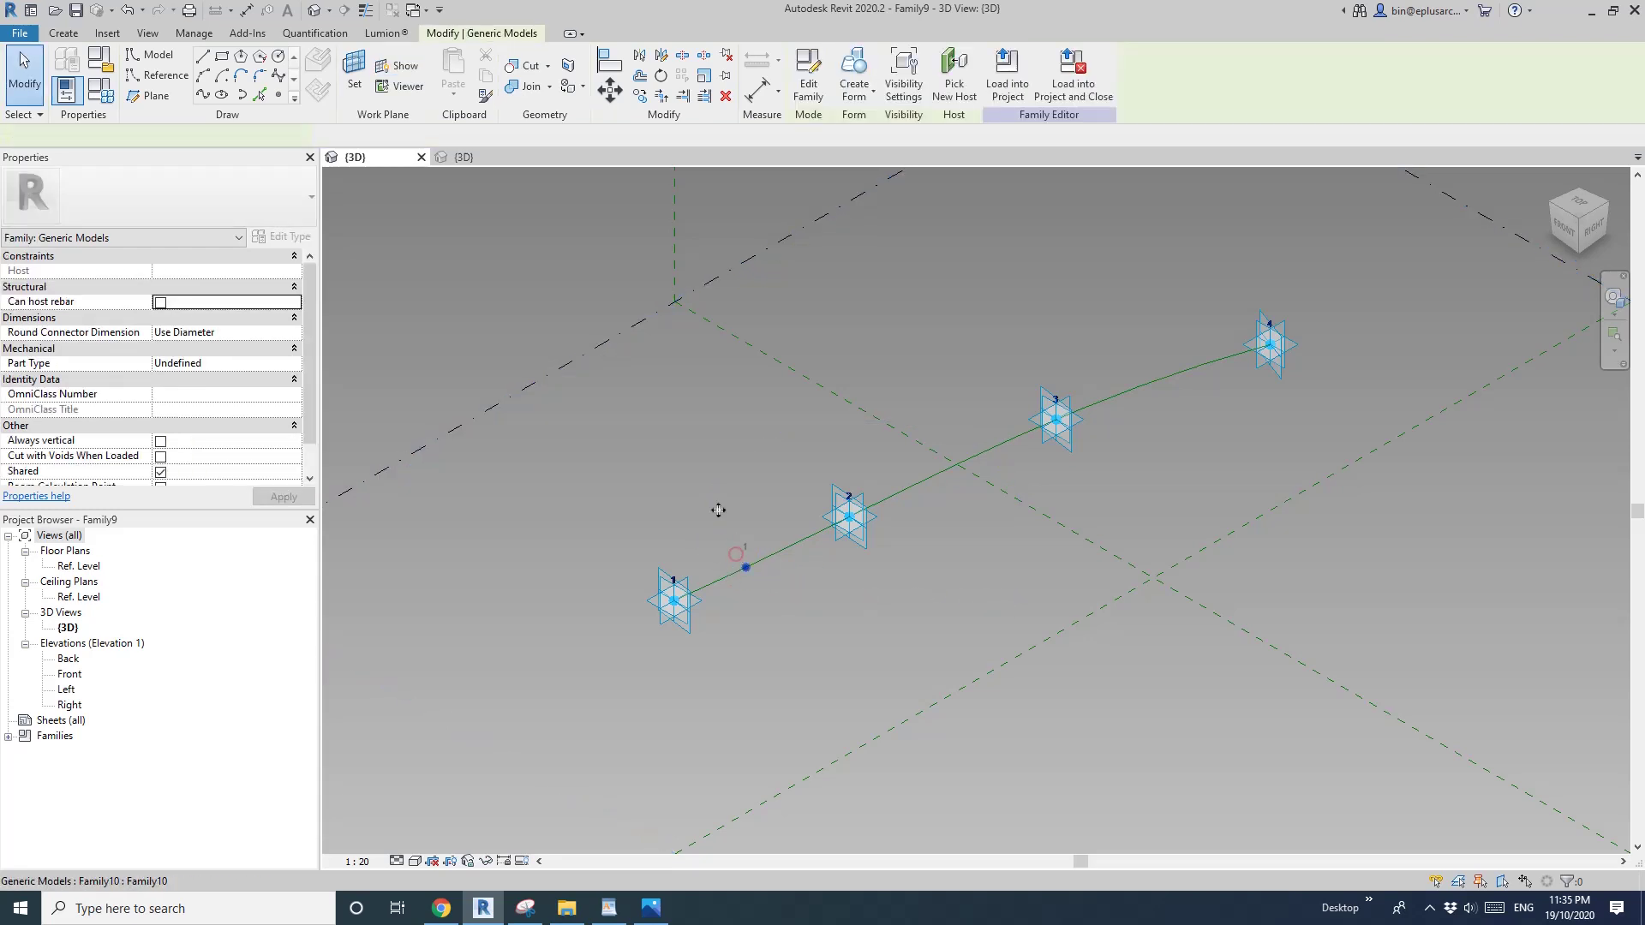
click(464, 161)
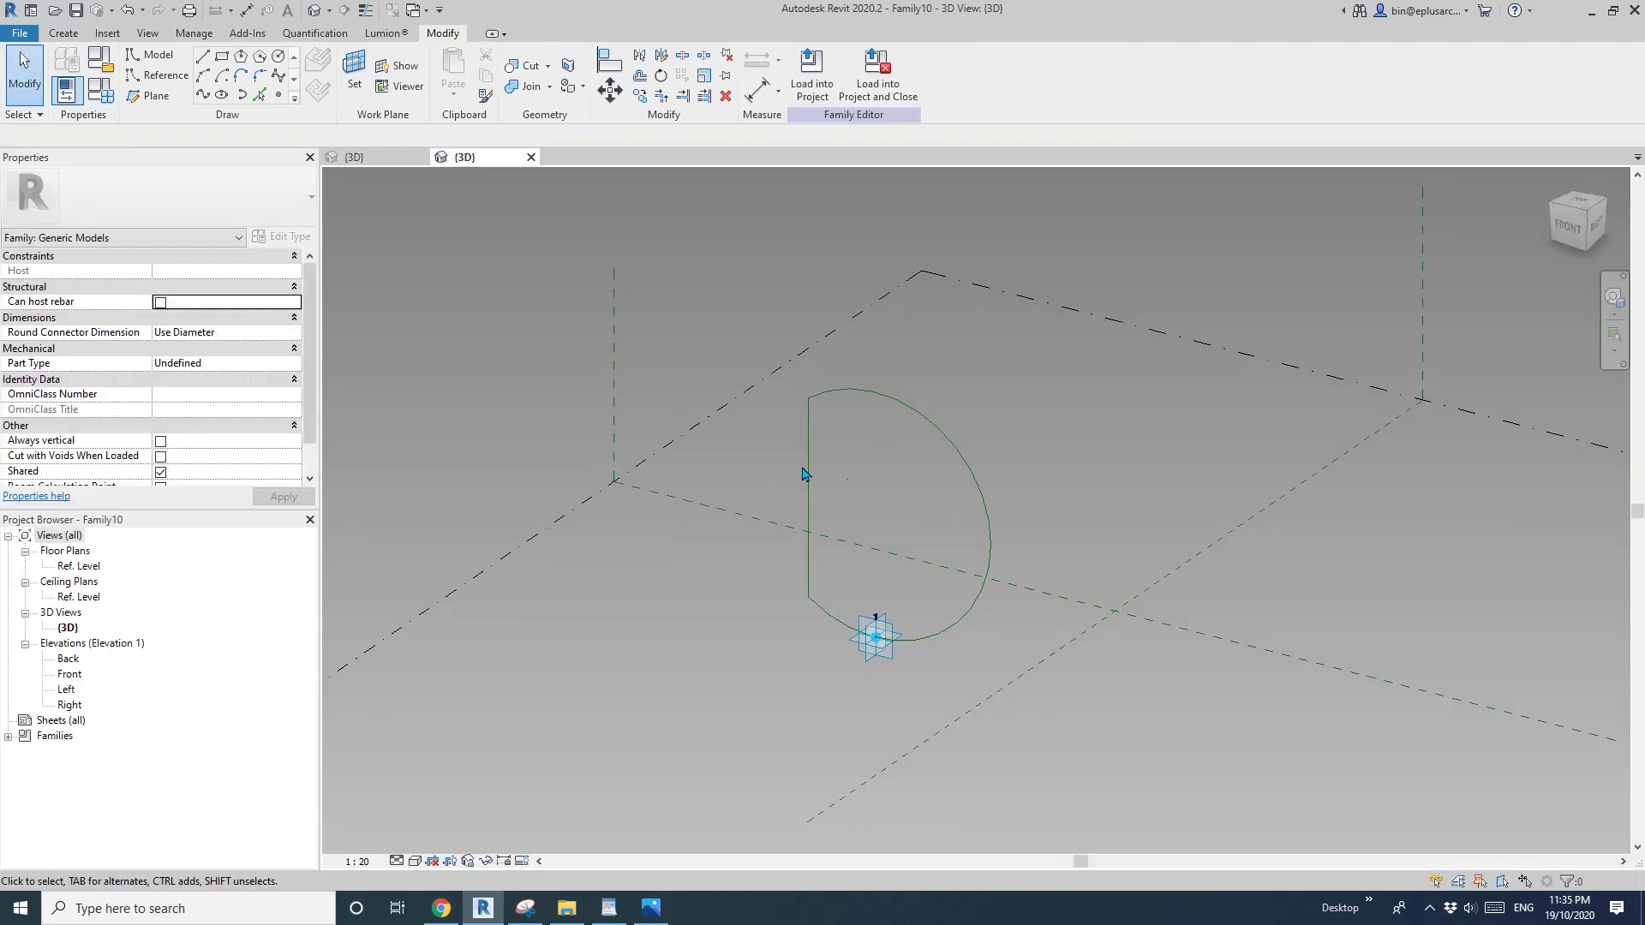
middle_drag(895, 463, 849, 469)
key(Tab)
click(840, 401)
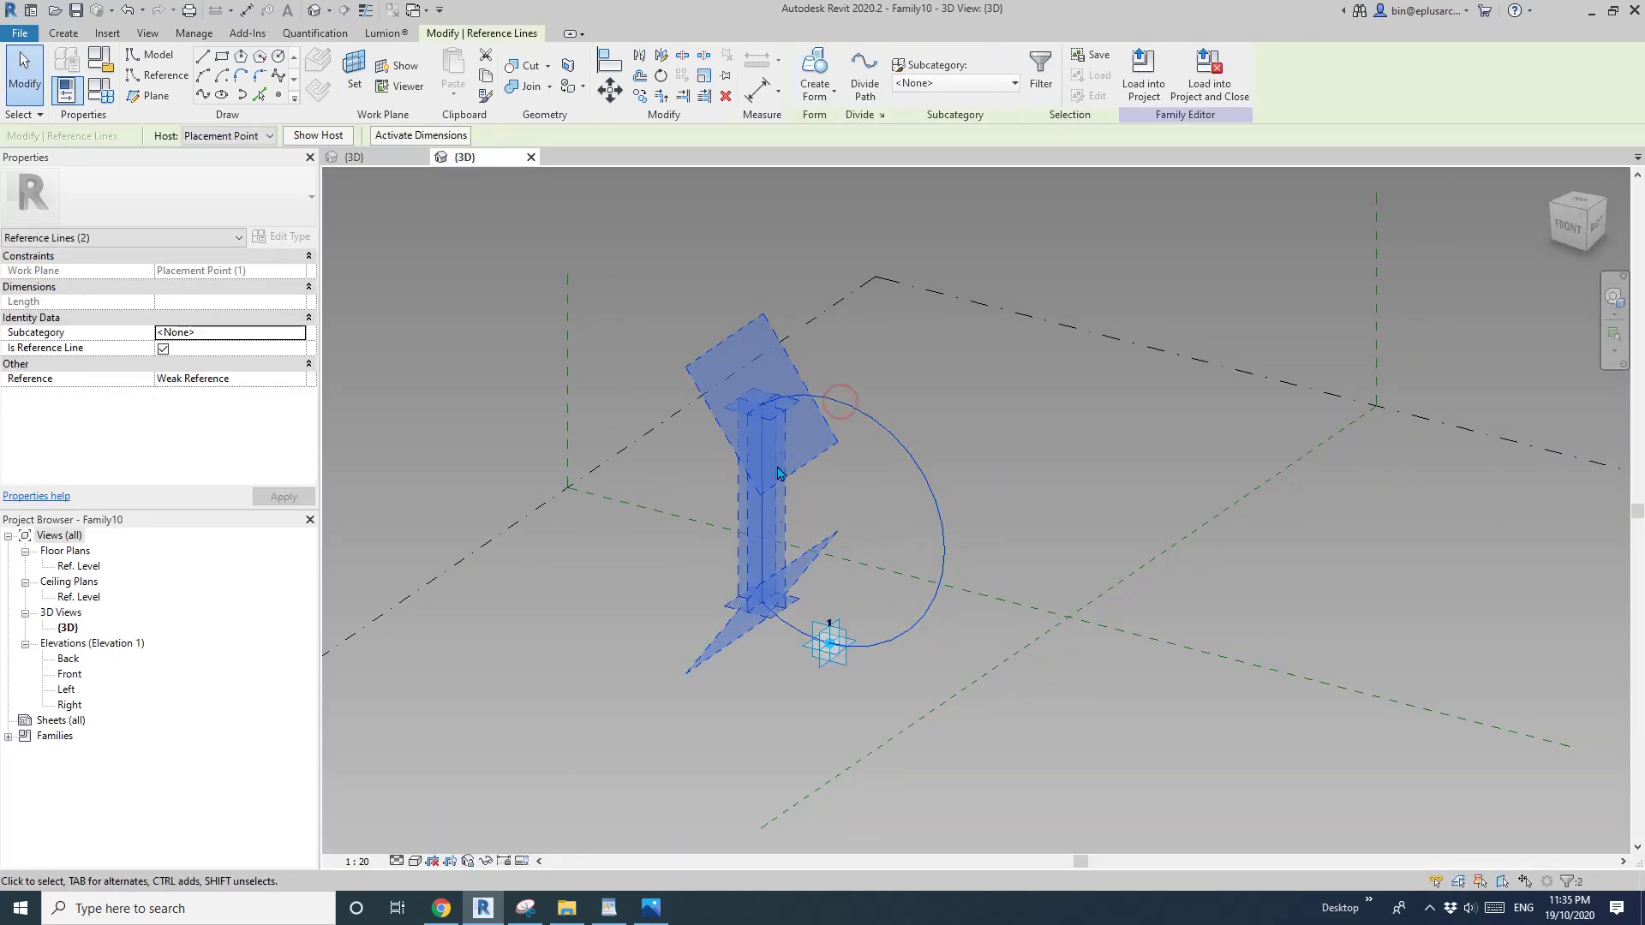
click(161, 347)
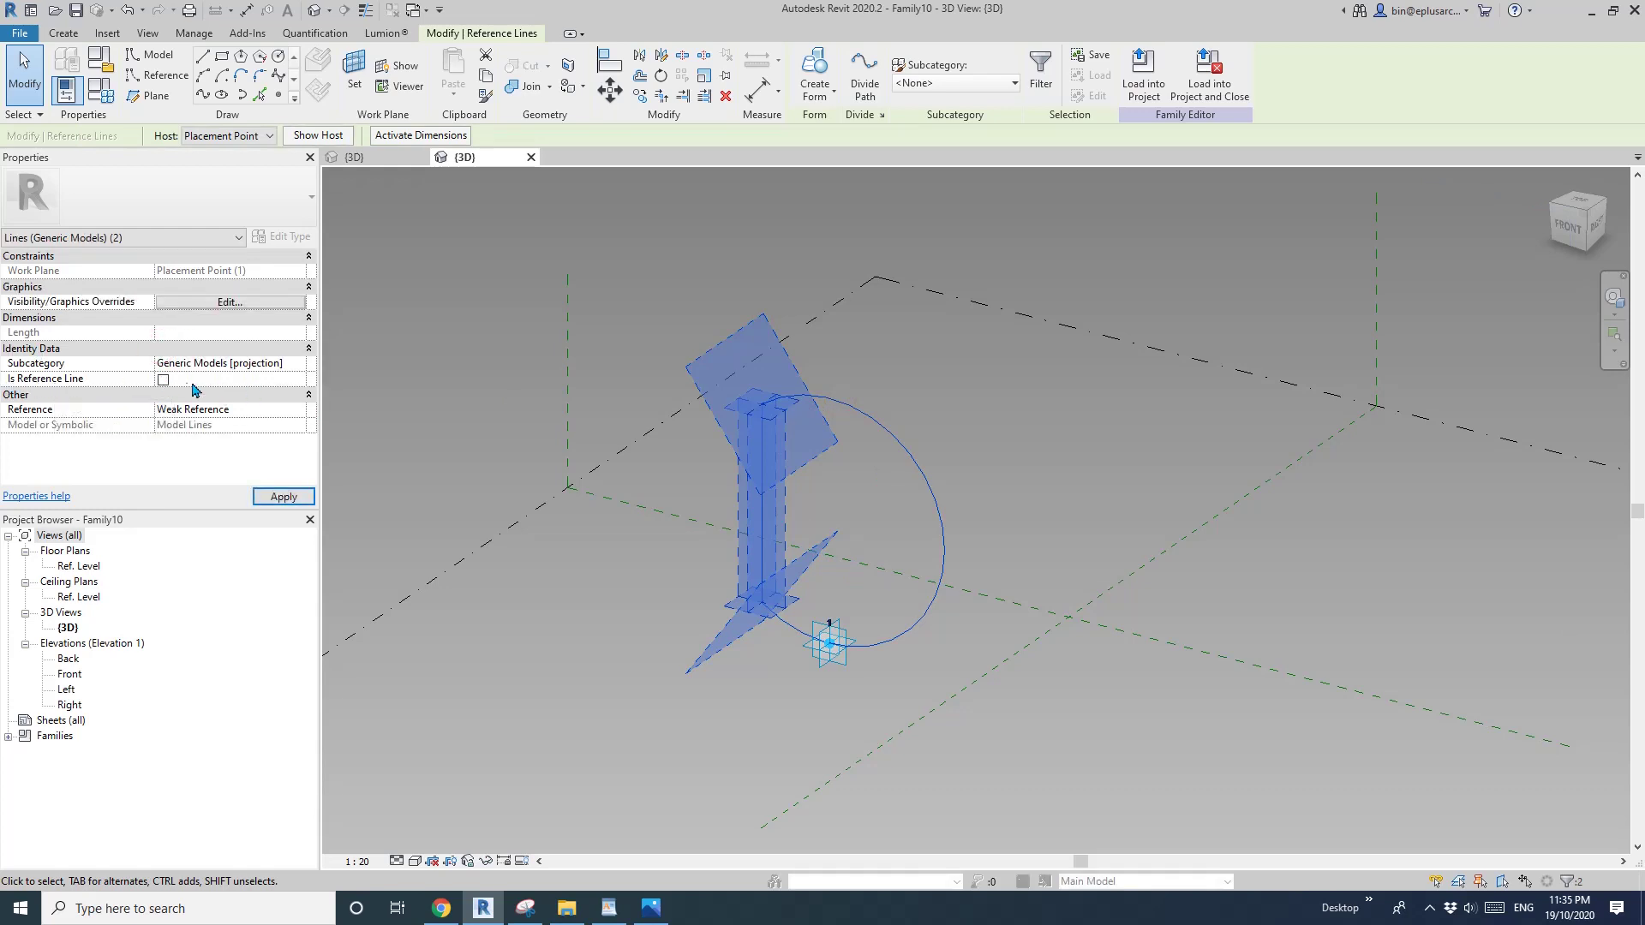
click(679, 294)
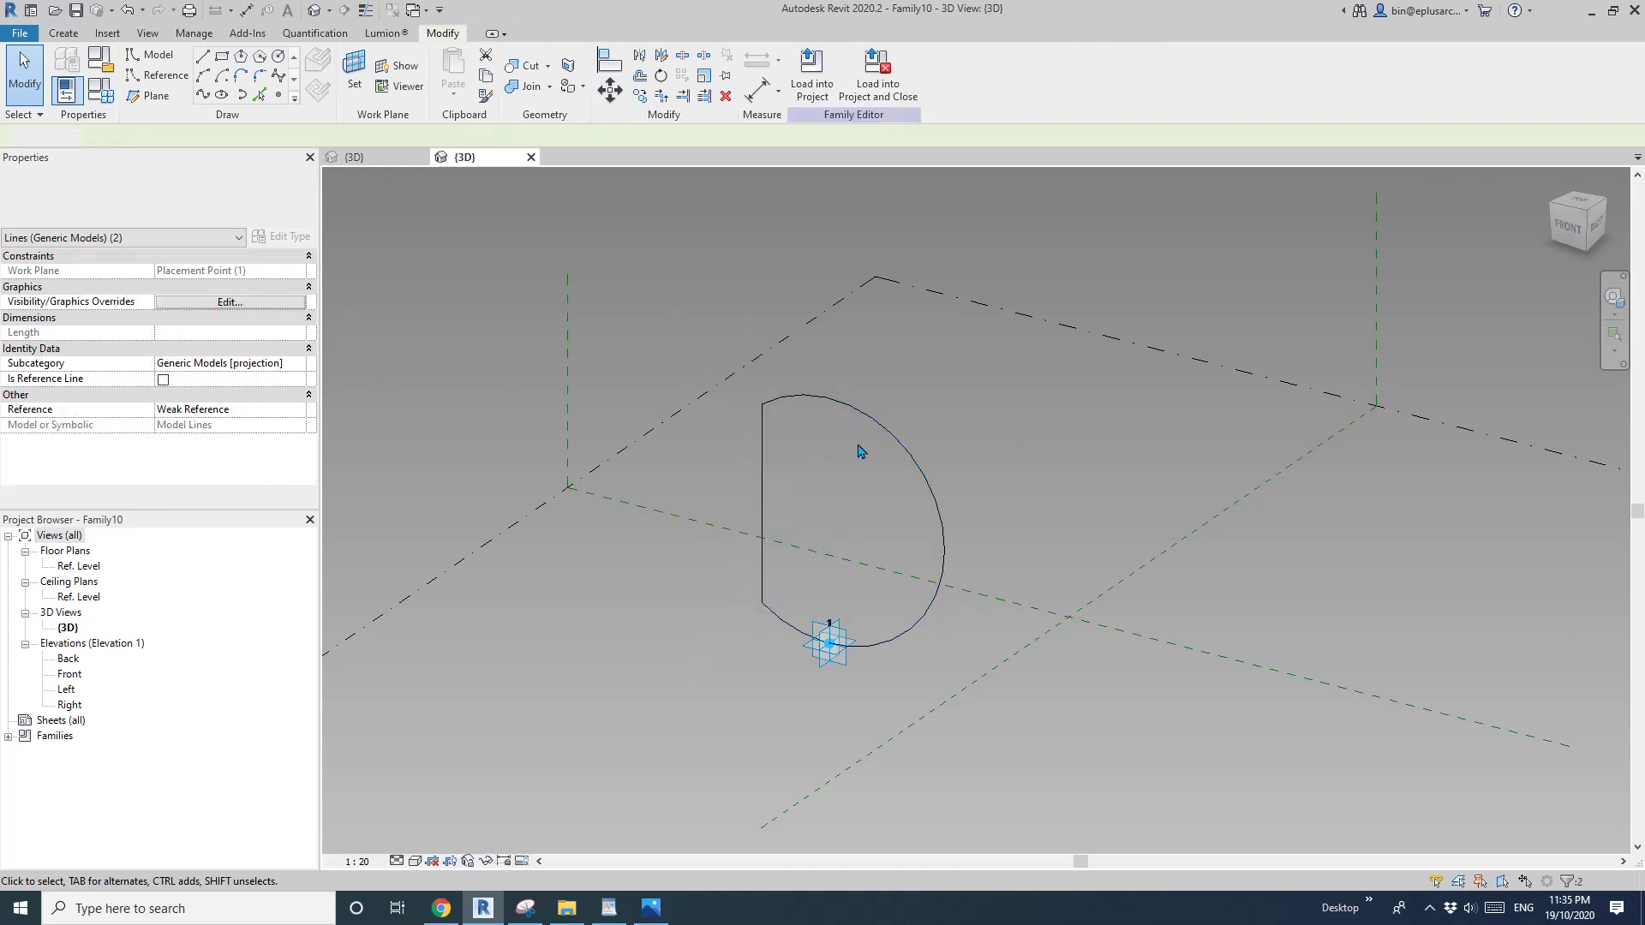
Reload the profile family into the spline family, overwriting the existing version, and select the placed profile
click(804, 101)
click(902, 453)
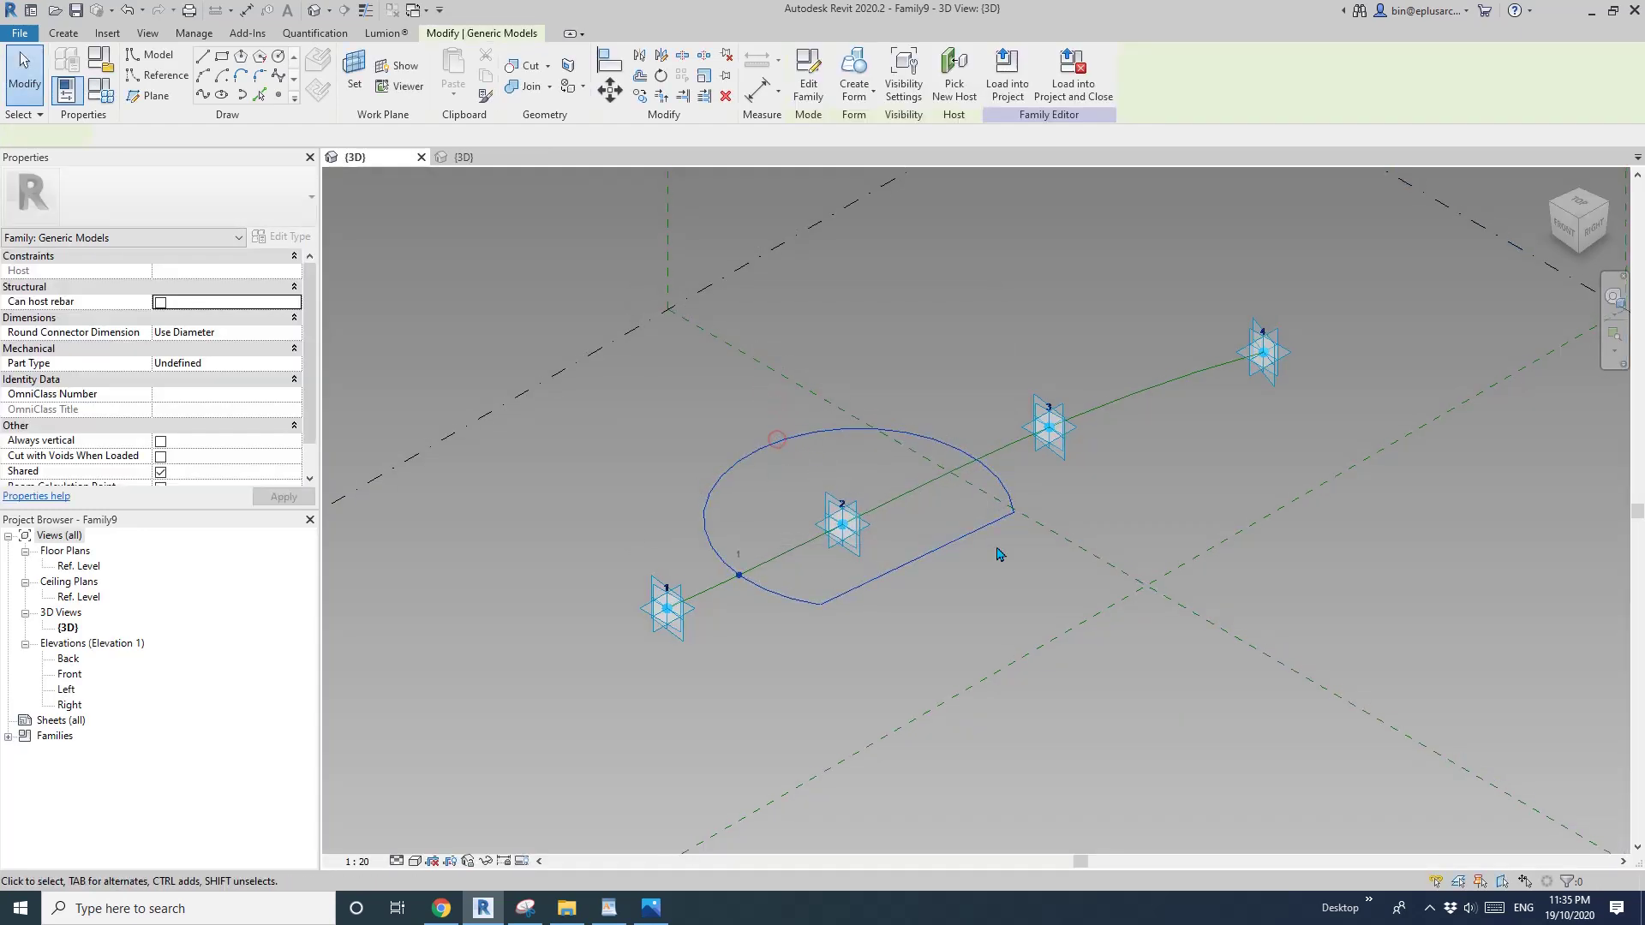
click(814, 465)
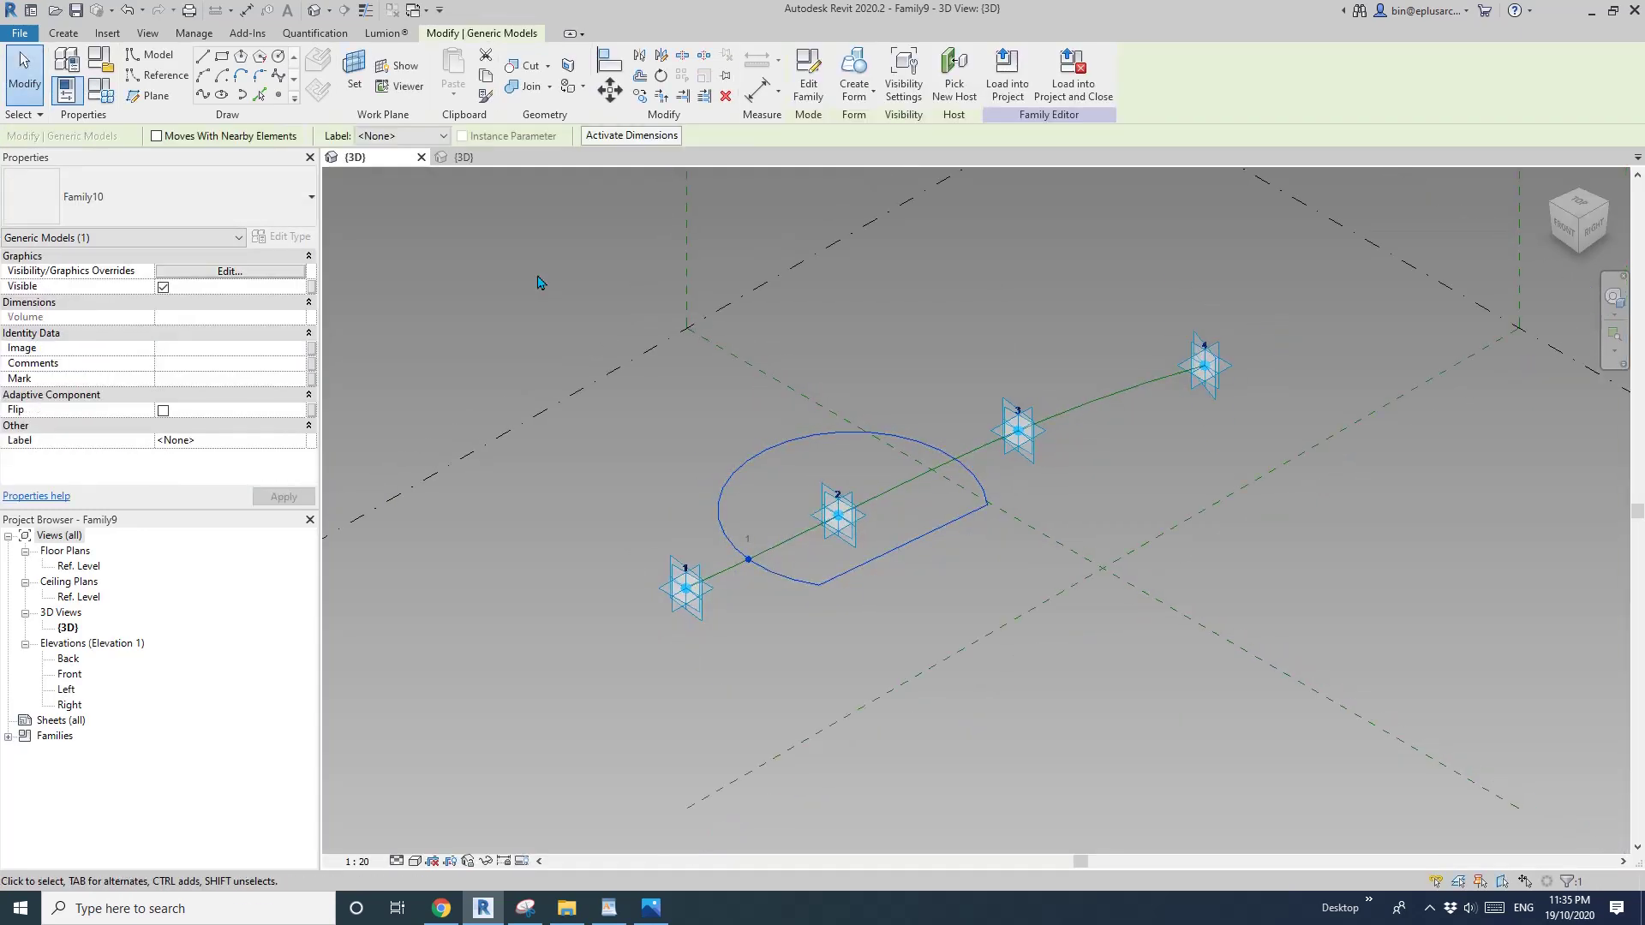
middle_drag(743, 386, 726, 383)
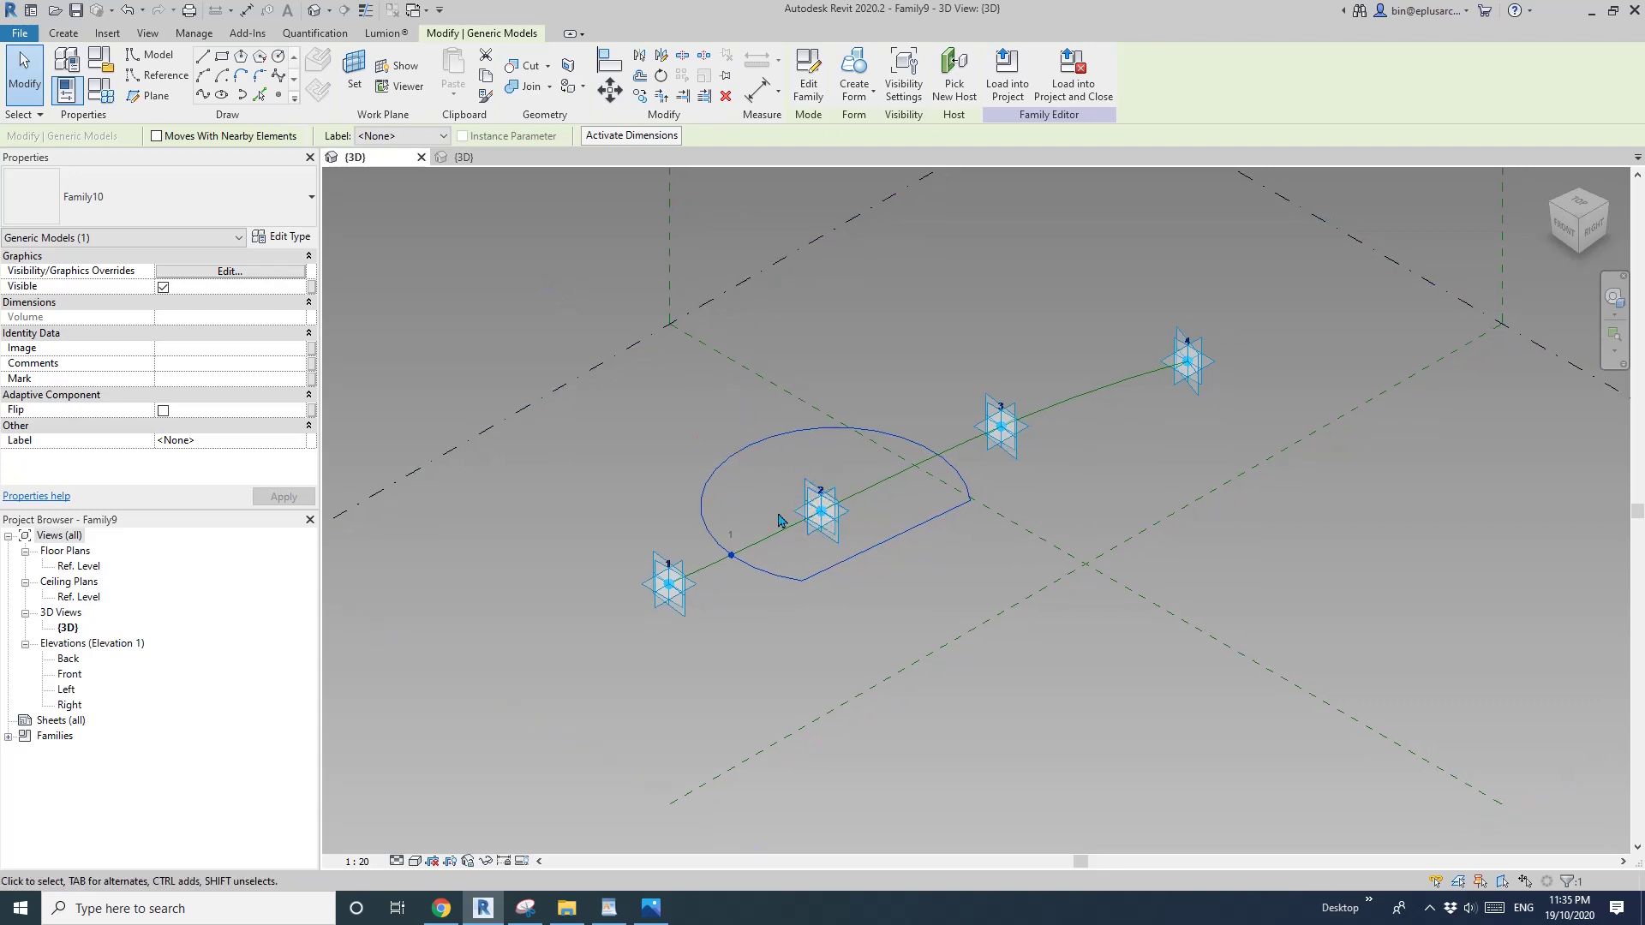
click(55, 36)
click(464, 79)
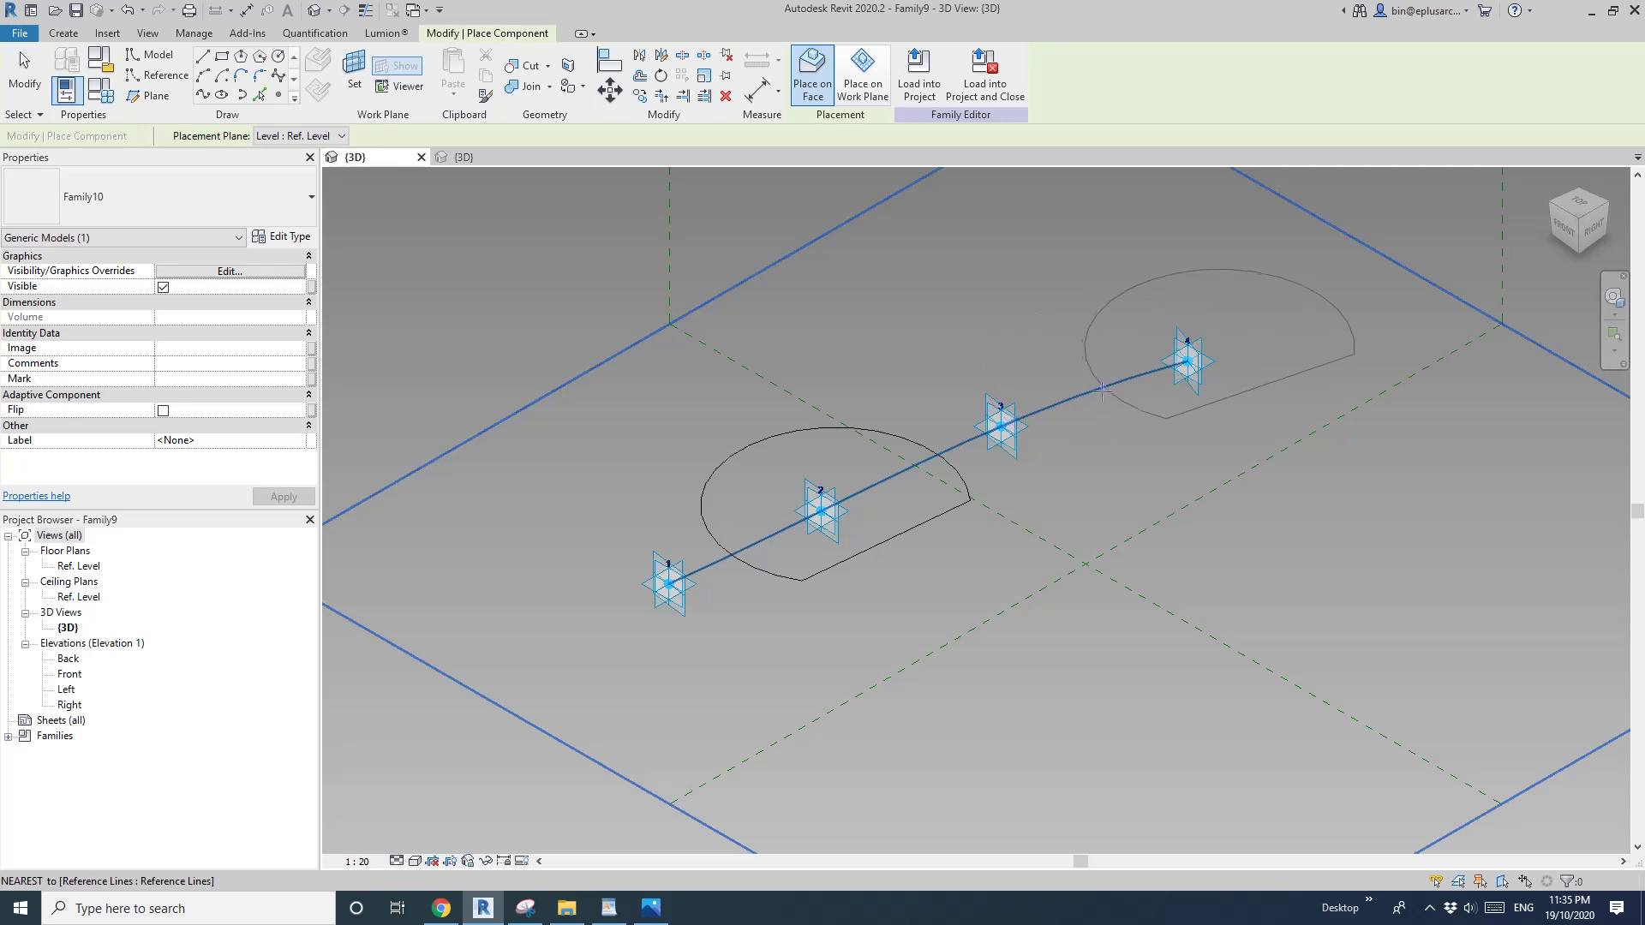
key(Escape)
Open the placed profile's family for editing and enable its Always vertical property
click(762, 446)
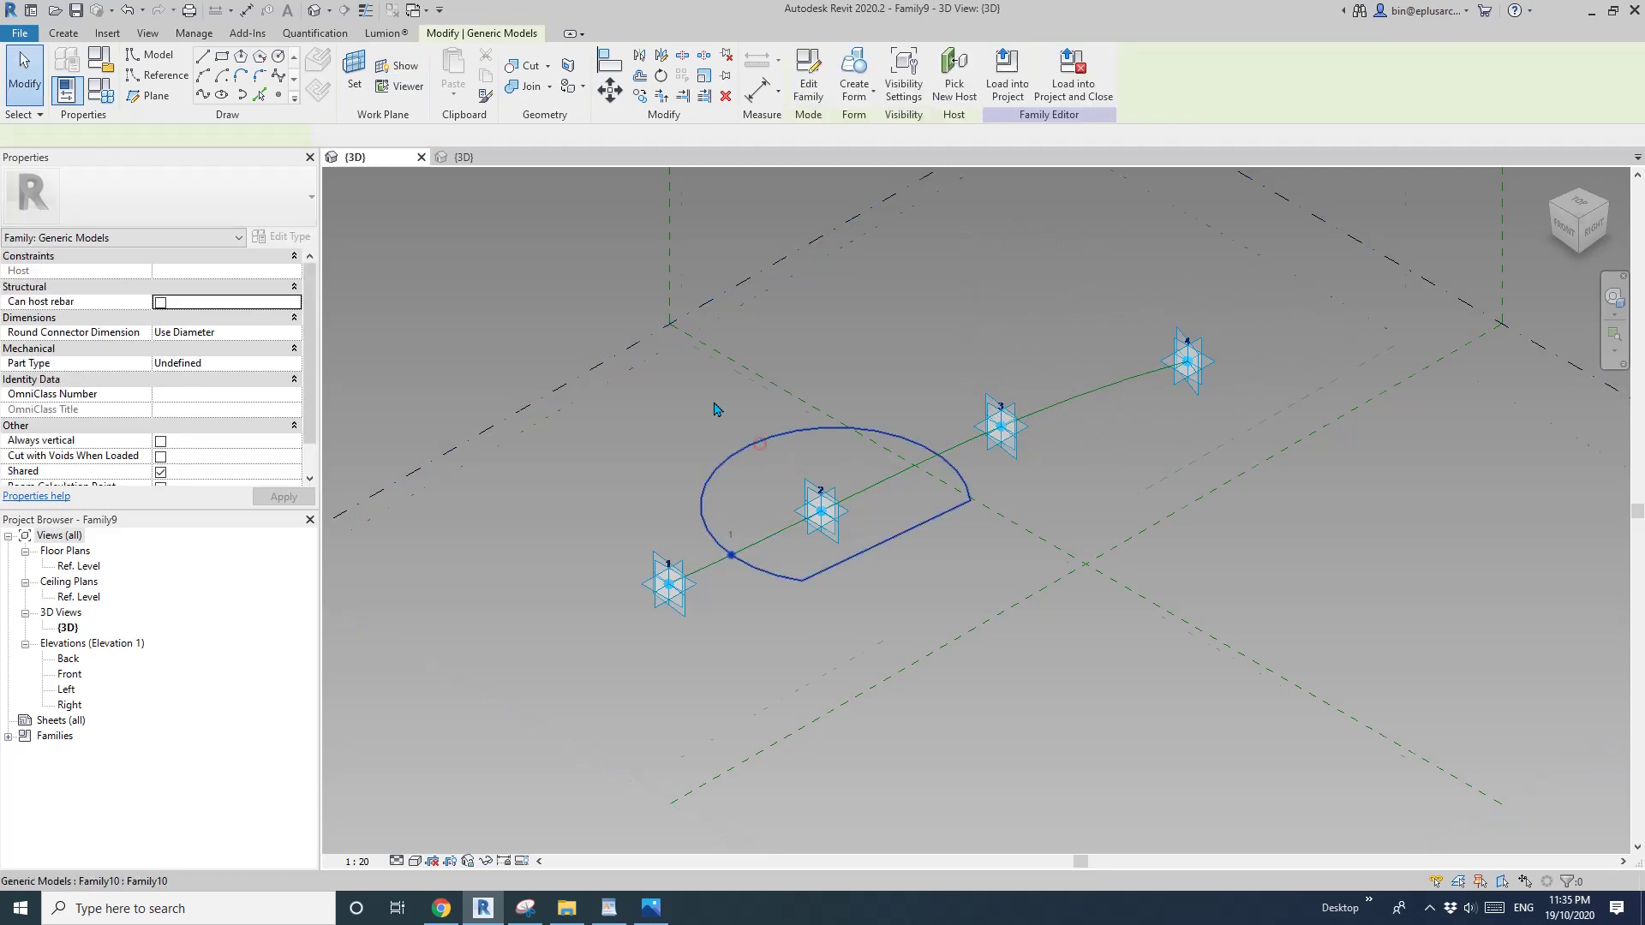
scroll(718, 406, down, 1)
click(809, 86)
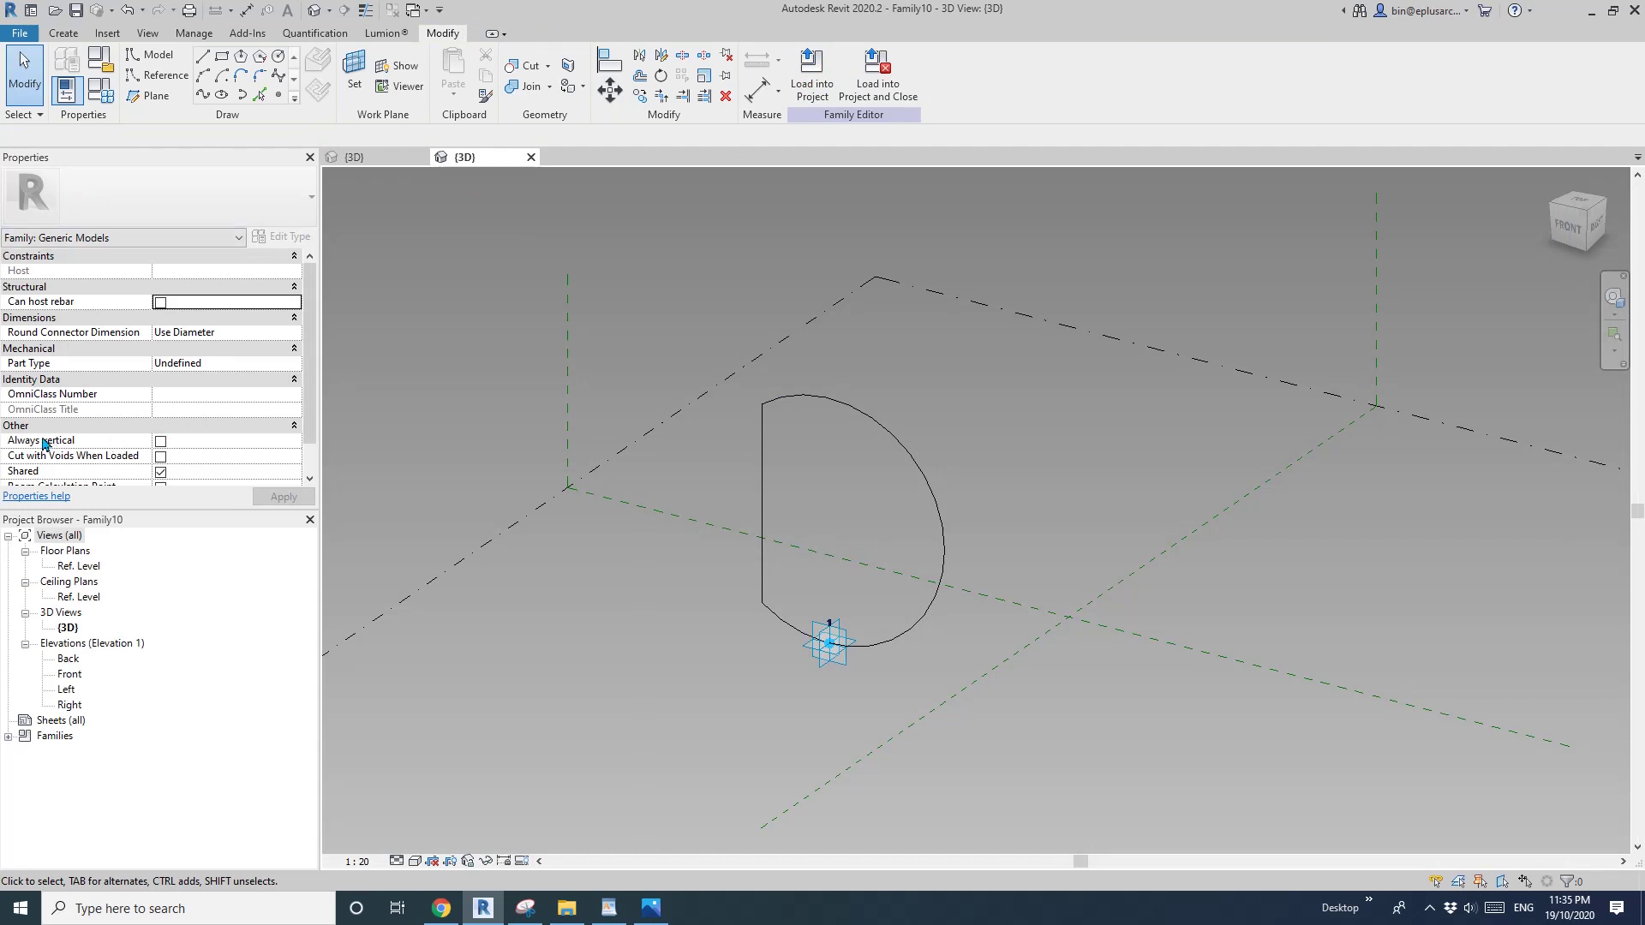
click(160, 440)
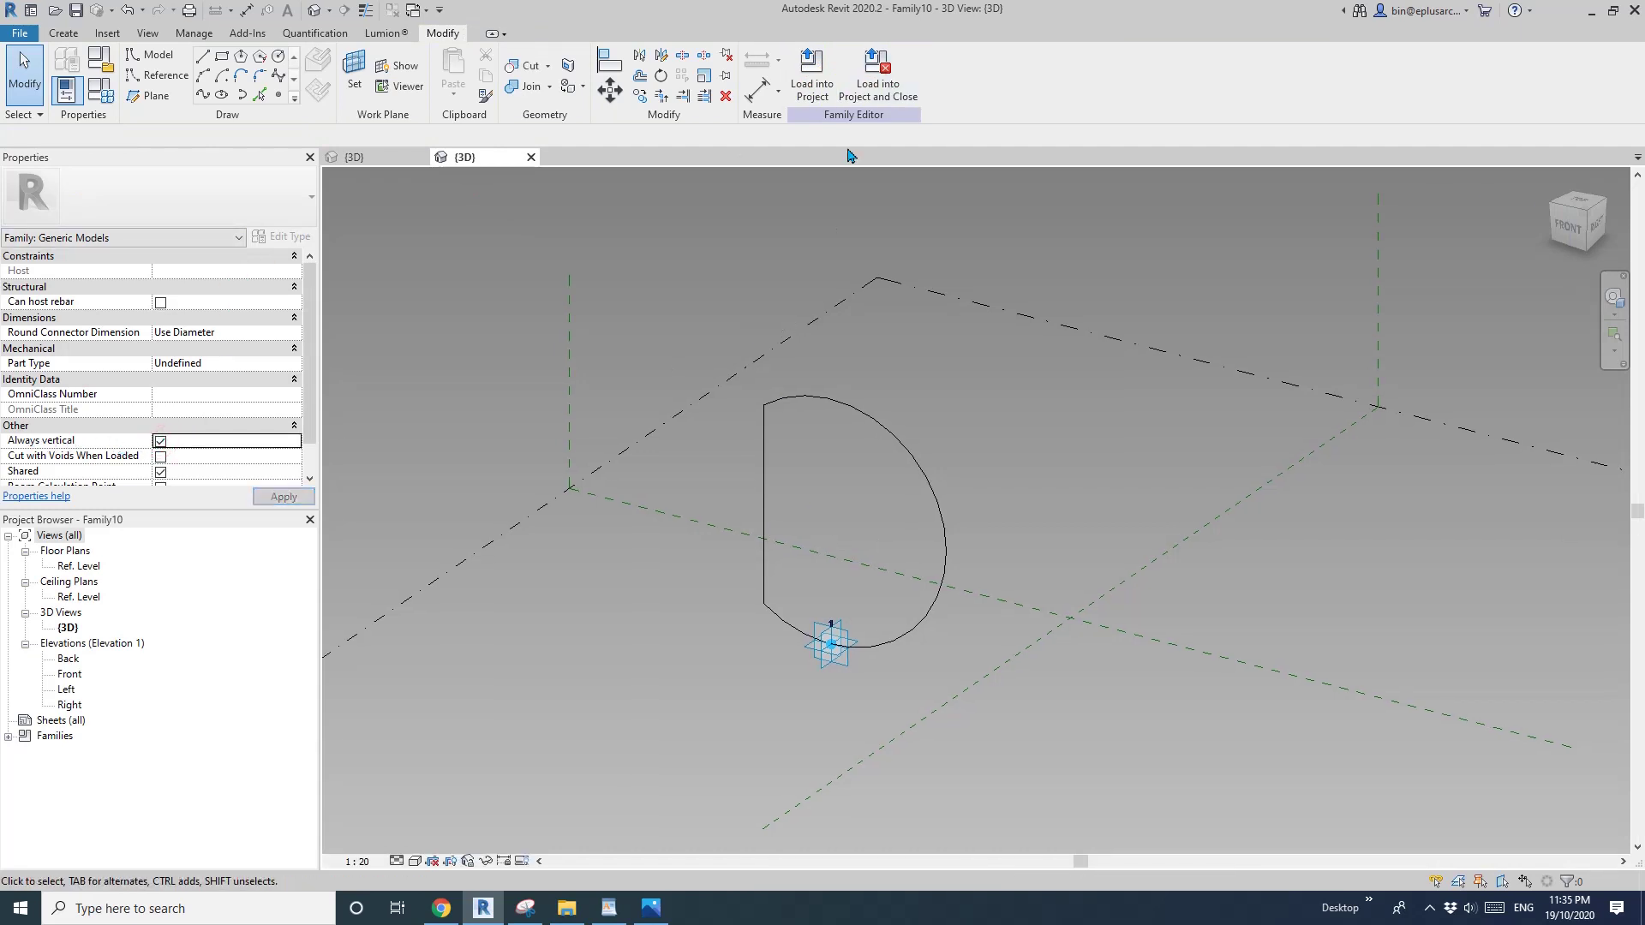
Load the profile family back into the spline family, overwriting the existing version, and inspect the placed profile
click(818, 99)
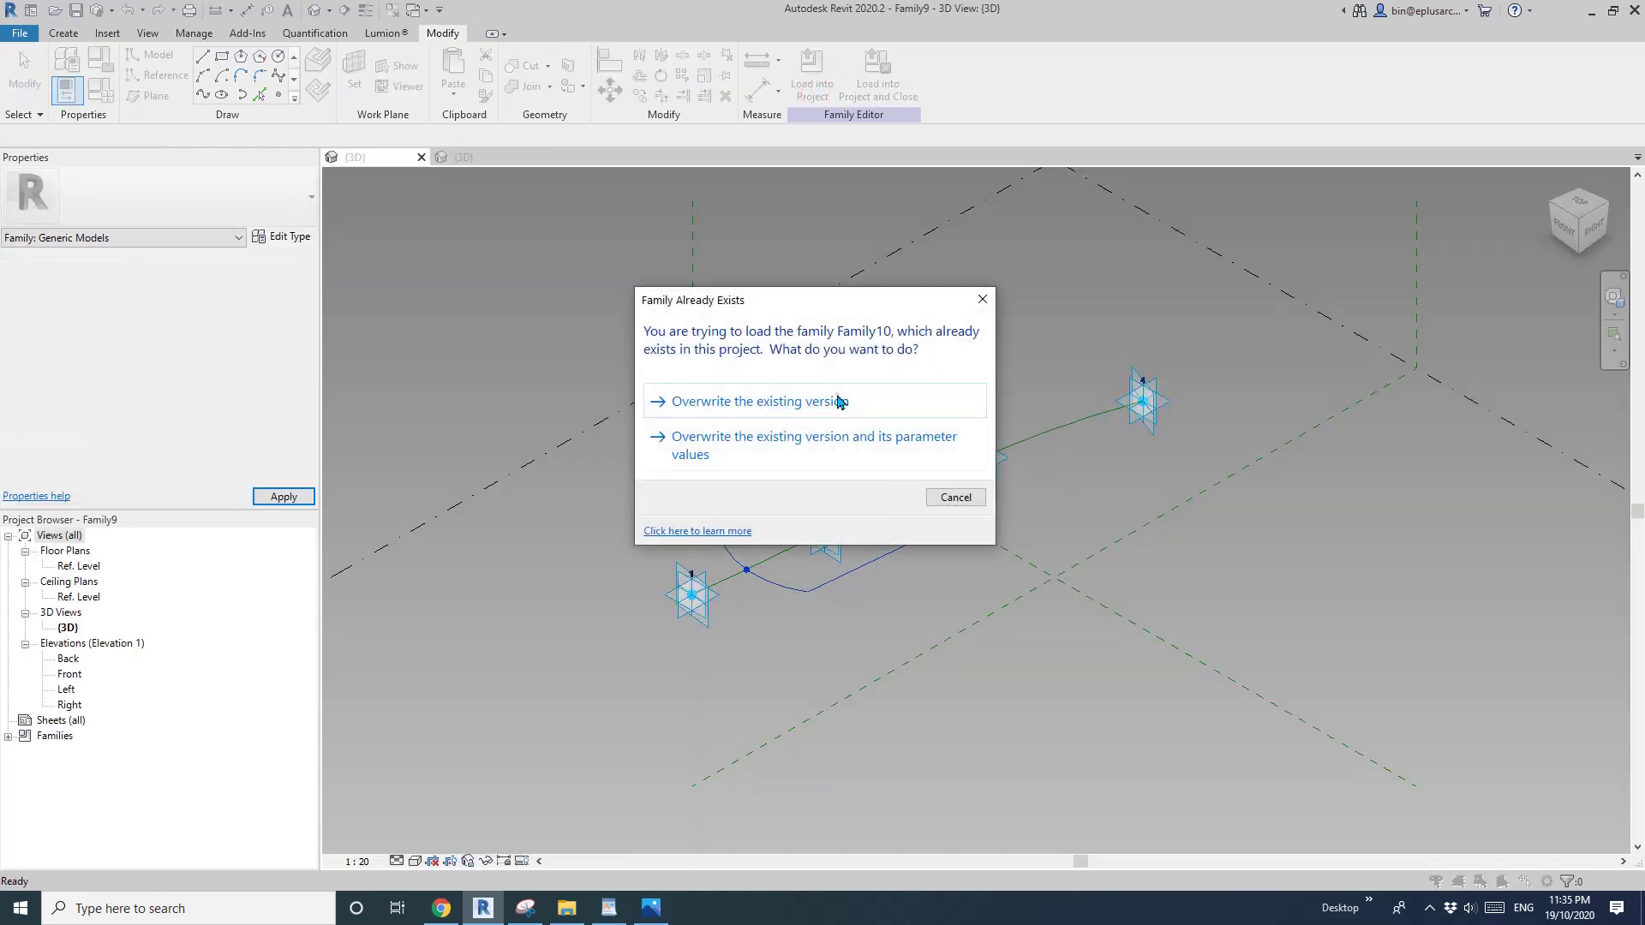
click(837, 394)
click(797, 572)
shift+middle_drag(796, 573, 739, 565)
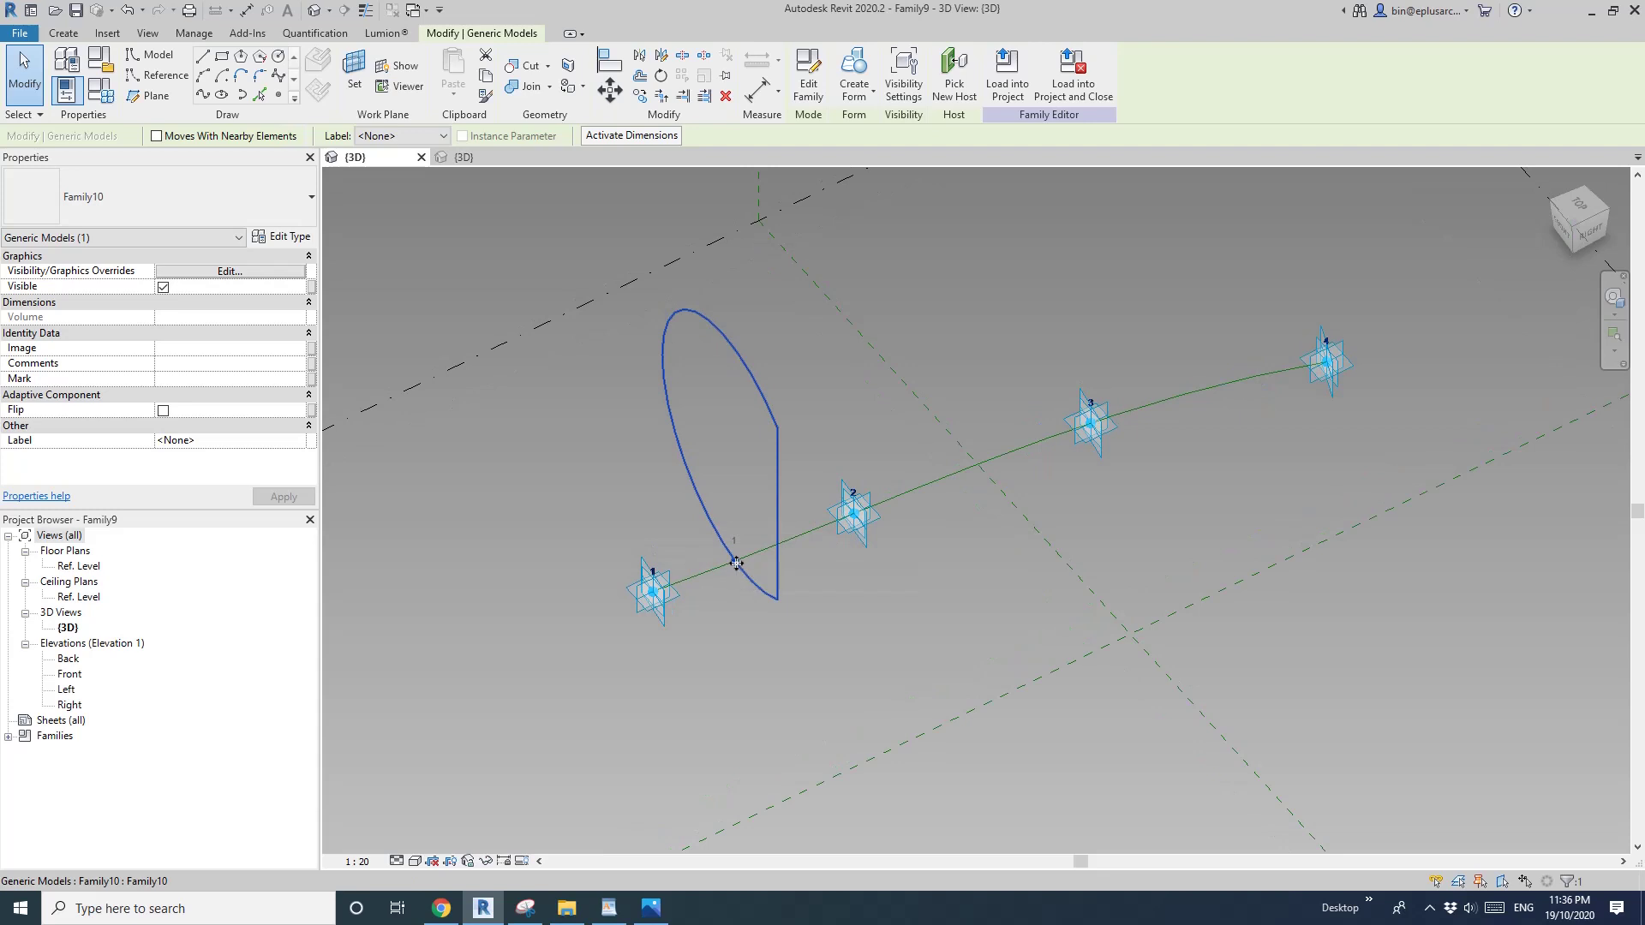
key(Escape)
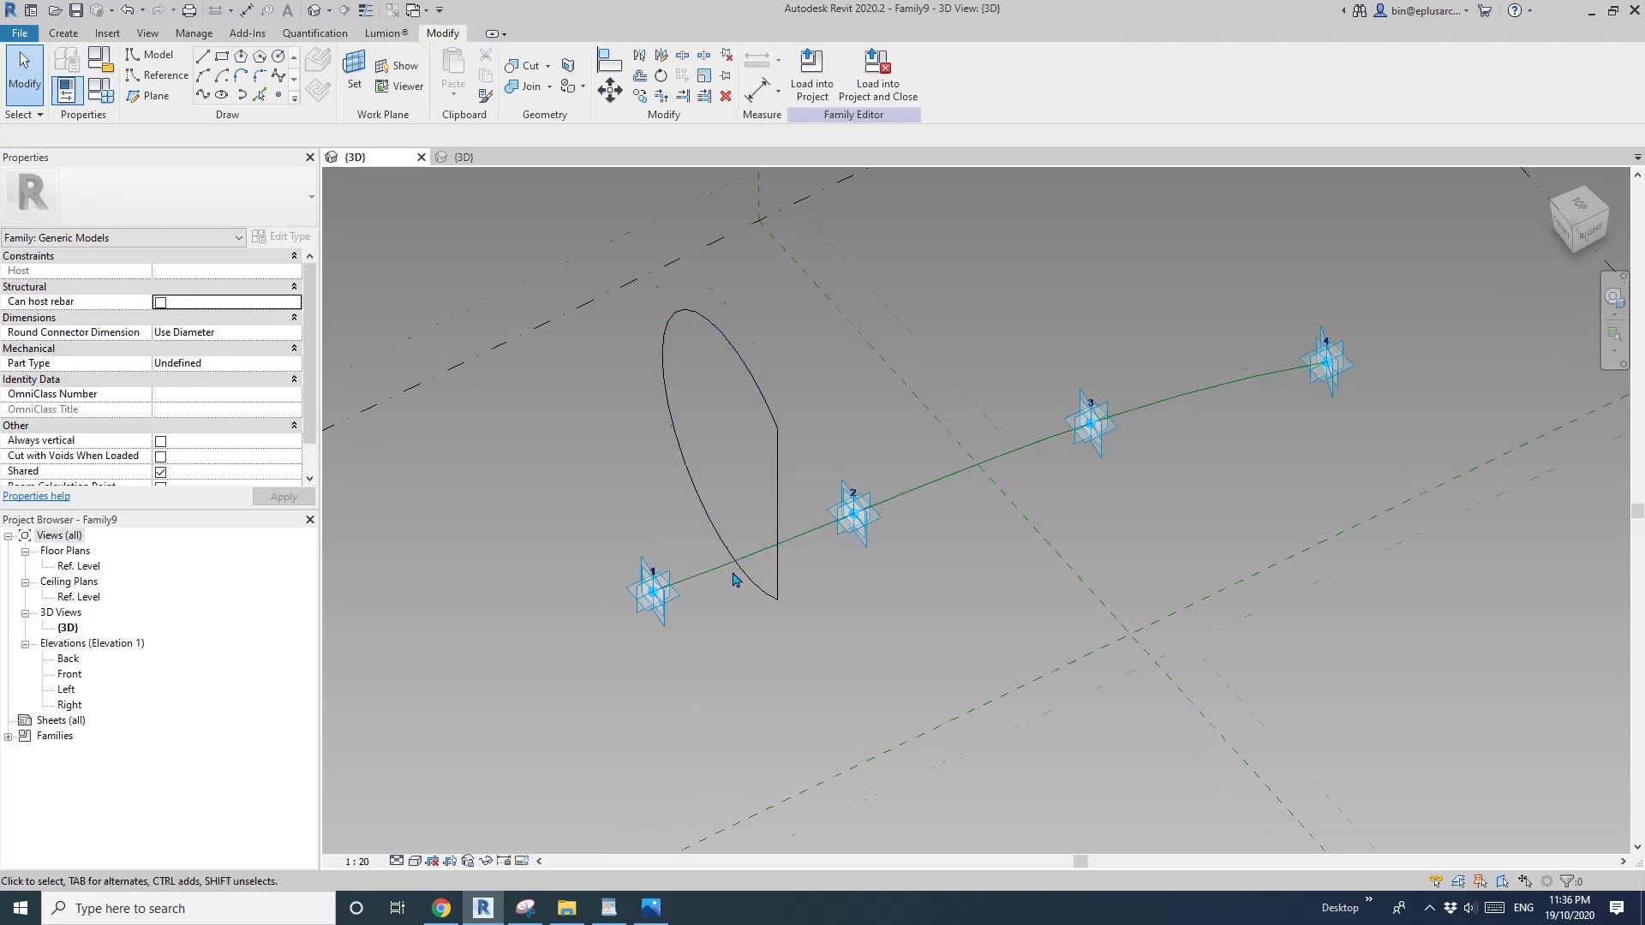
Set the Normalized Curve Parameter of the profile's placement point to 0, at the start of the spline
scroll(734, 579, up, 2)
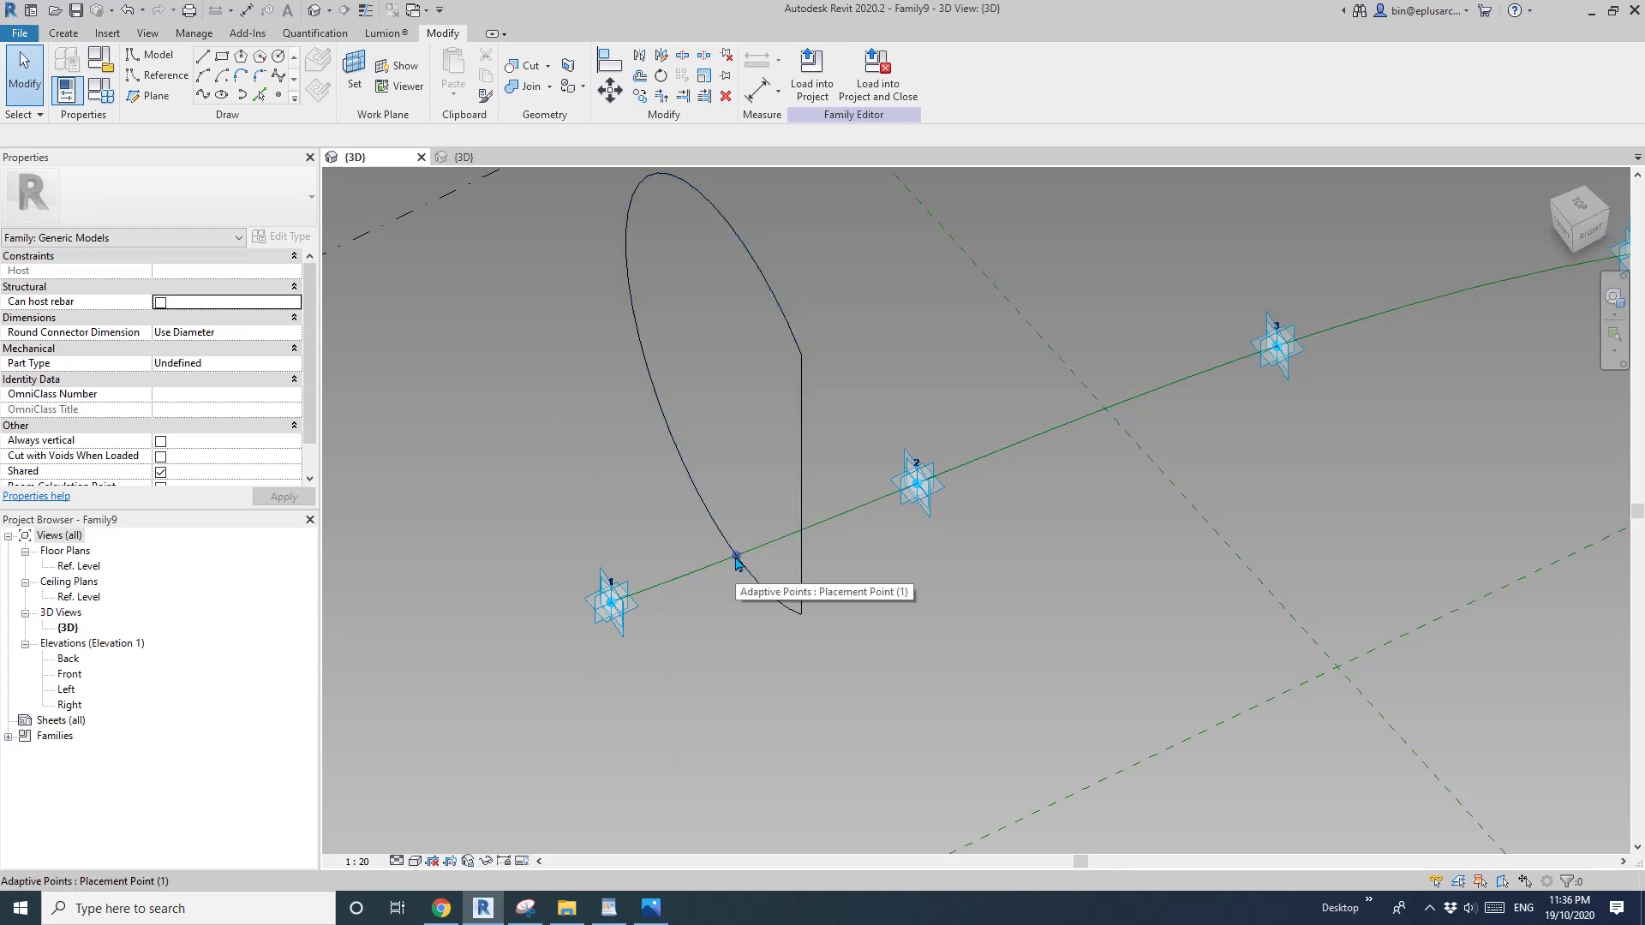
click(736, 558)
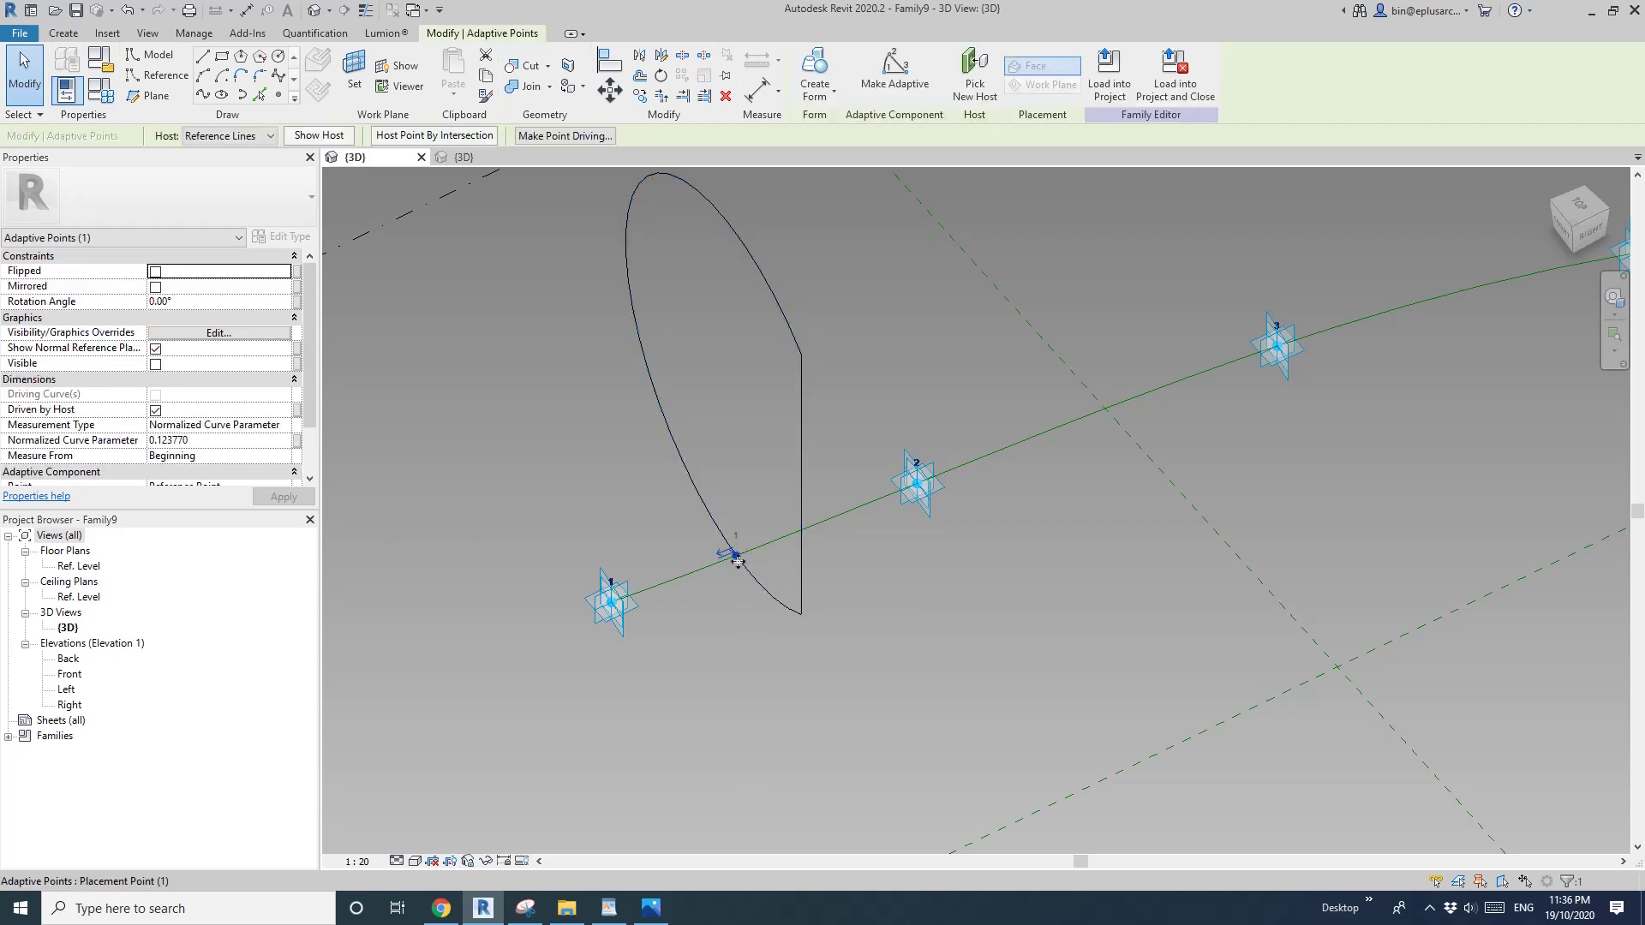
click(221, 445)
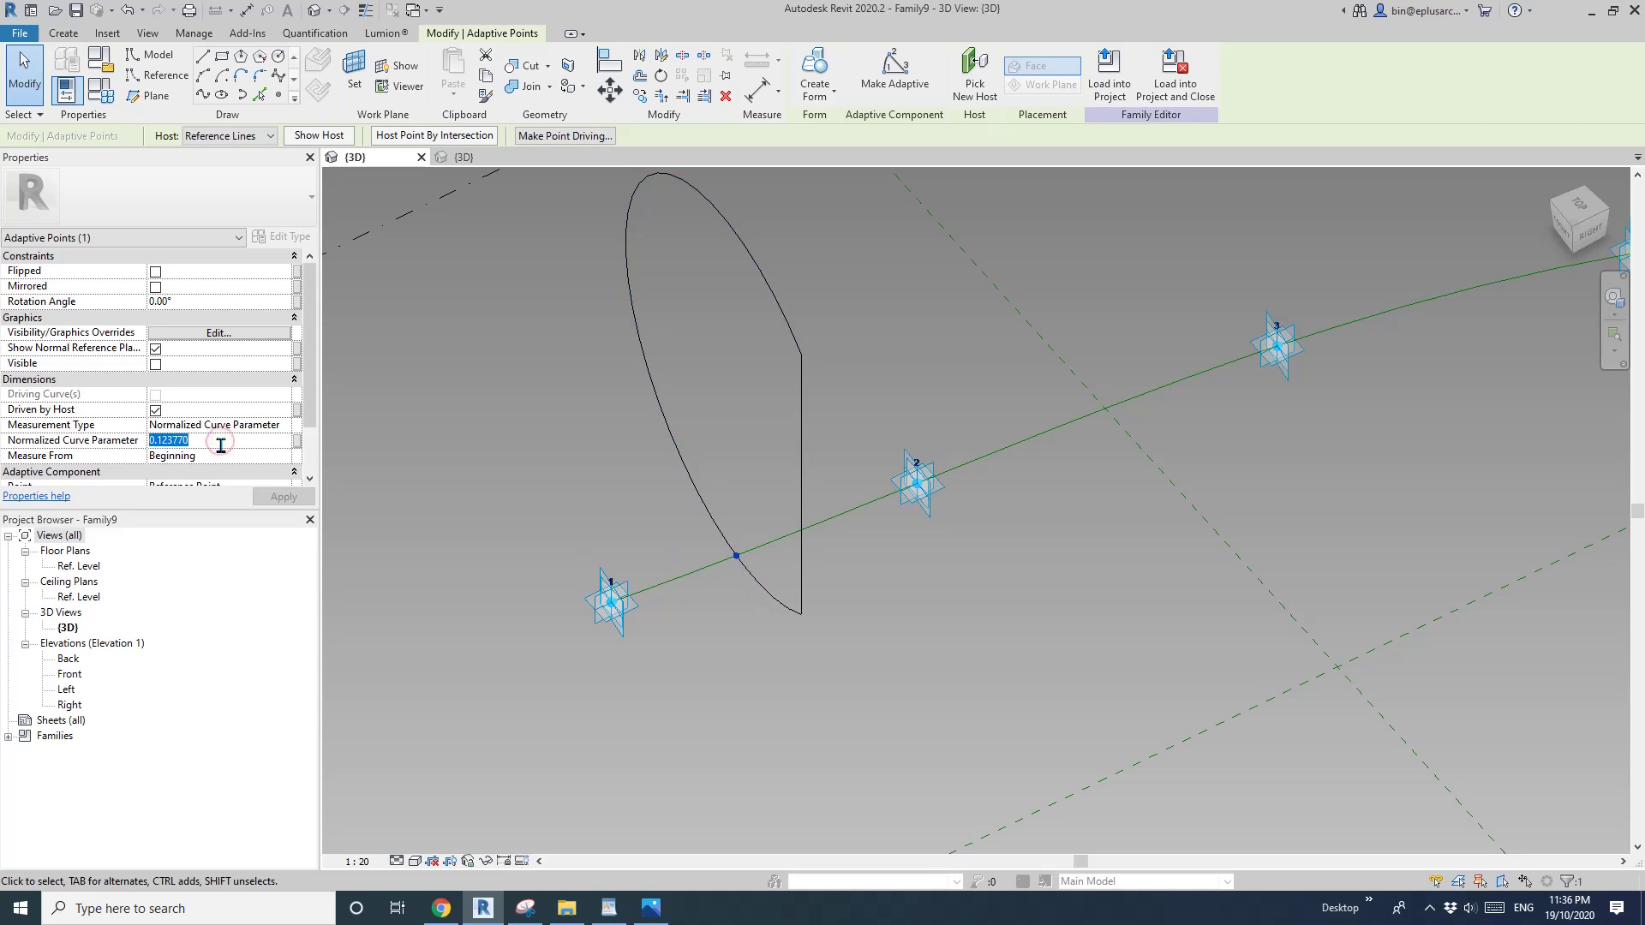
key(Return)
scroll(615, 541, down, 1)
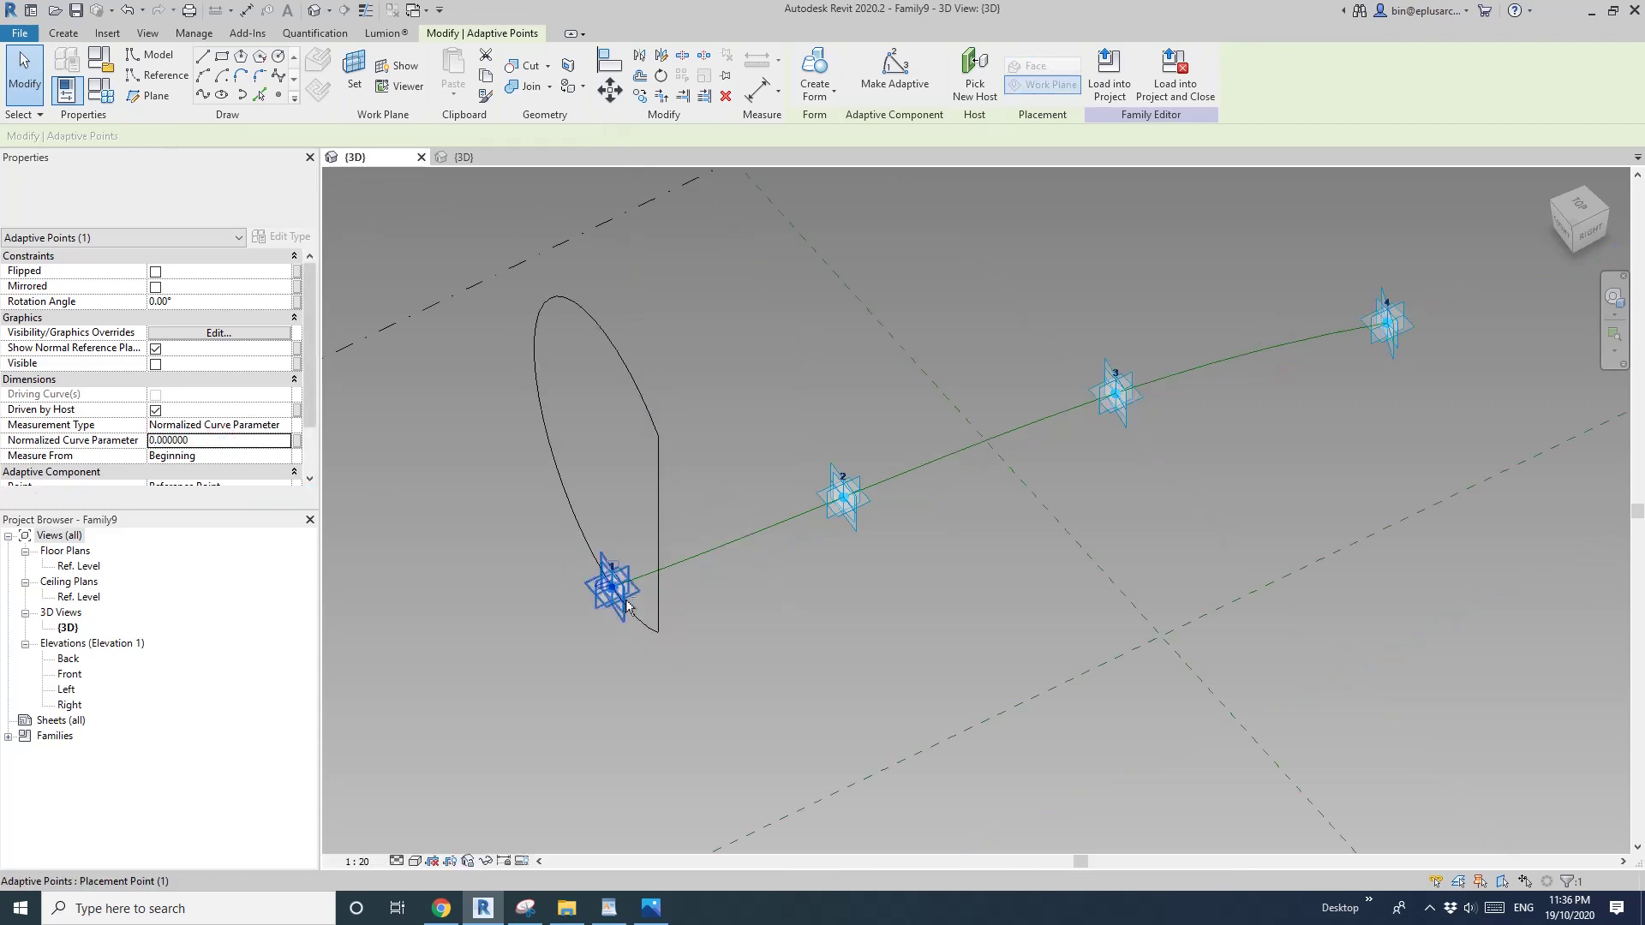
scroll(703, 591, down, 1)
shift+middle_drag(705, 593, 750, 591)
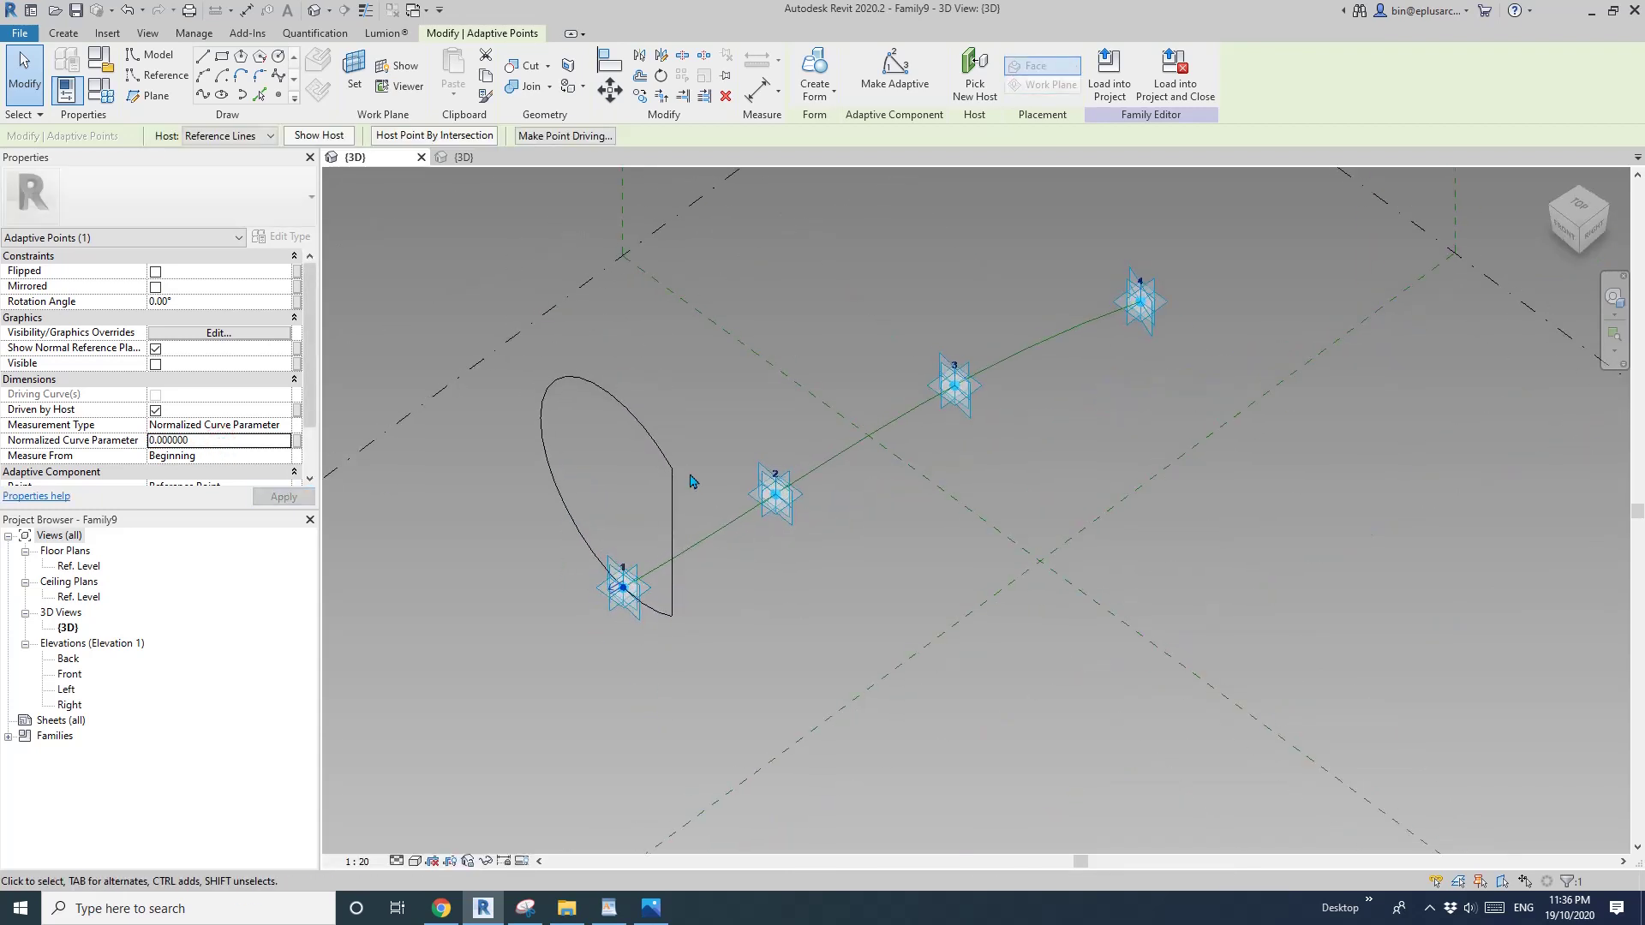
Place four more instances of the profile family along the spline, spaced between the first profile and the fourth adaptive point
click(675, 520)
scroll(563, 614, down, 1)
click(63, 33)
click(460, 72)
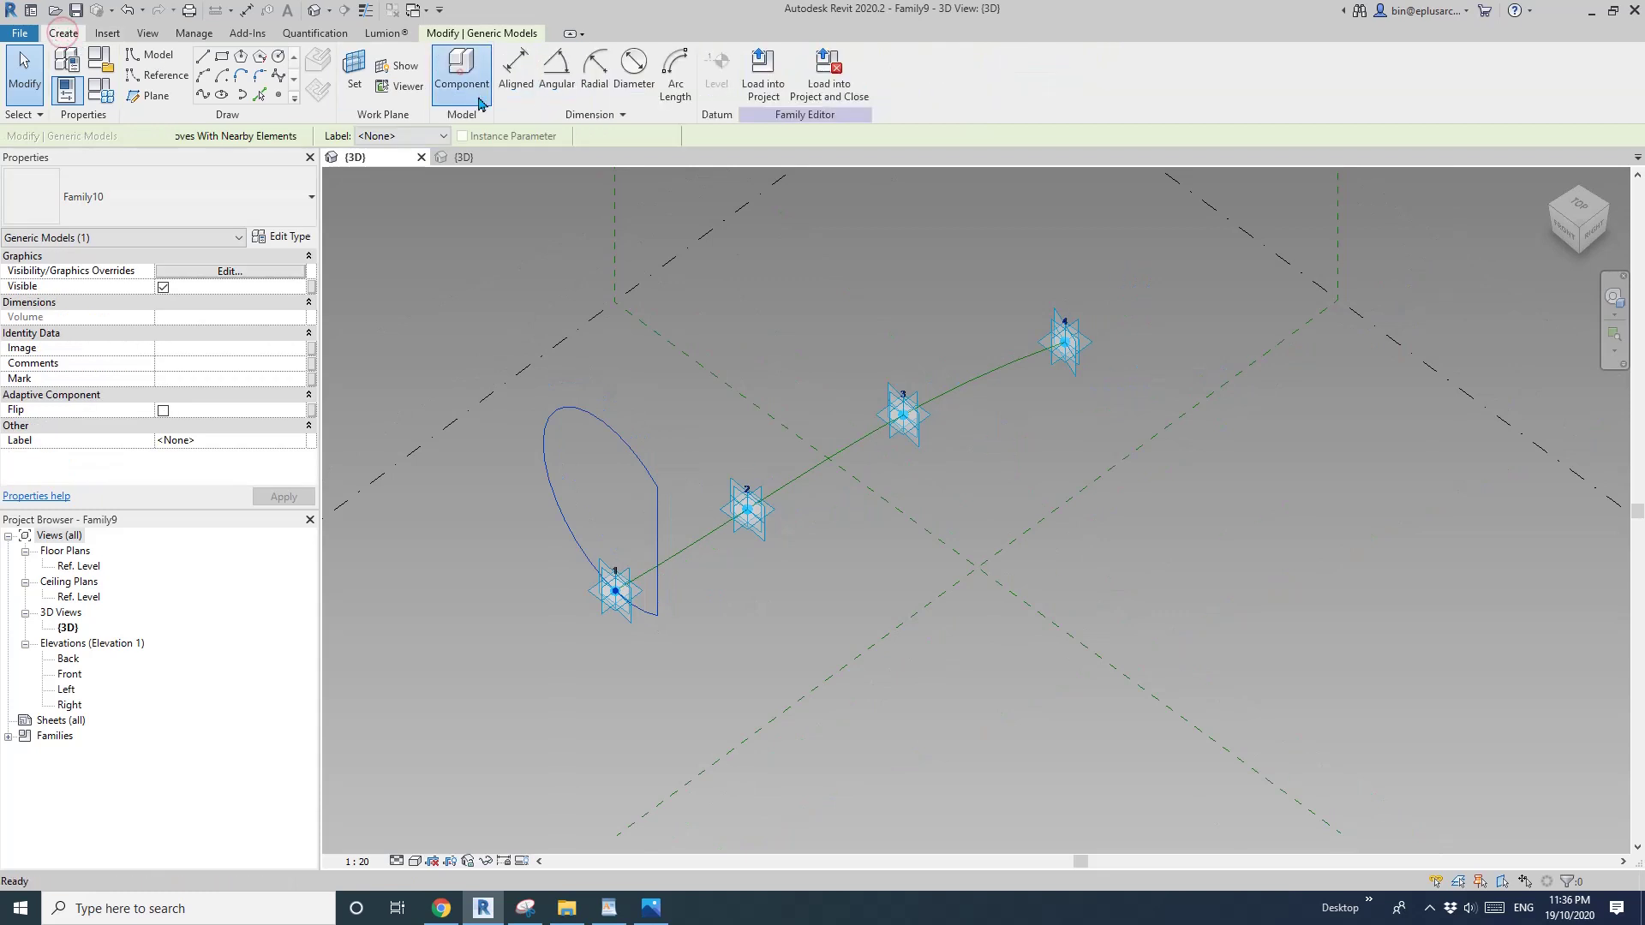
middle_drag(820, 461, 799, 516)
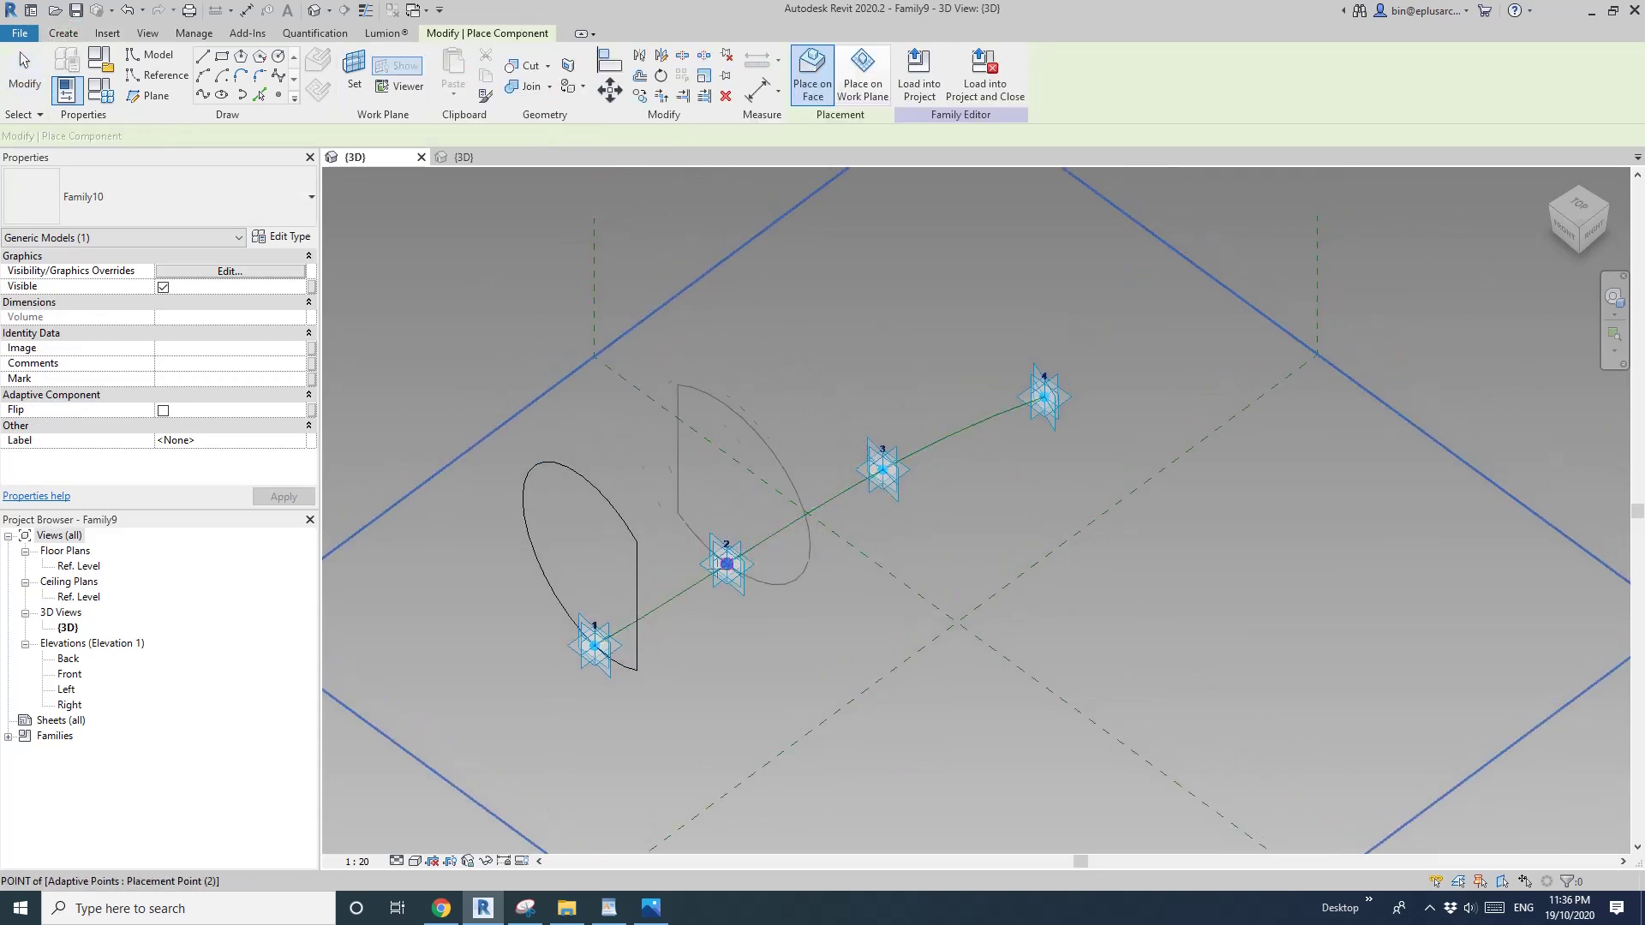
click(788, 526)
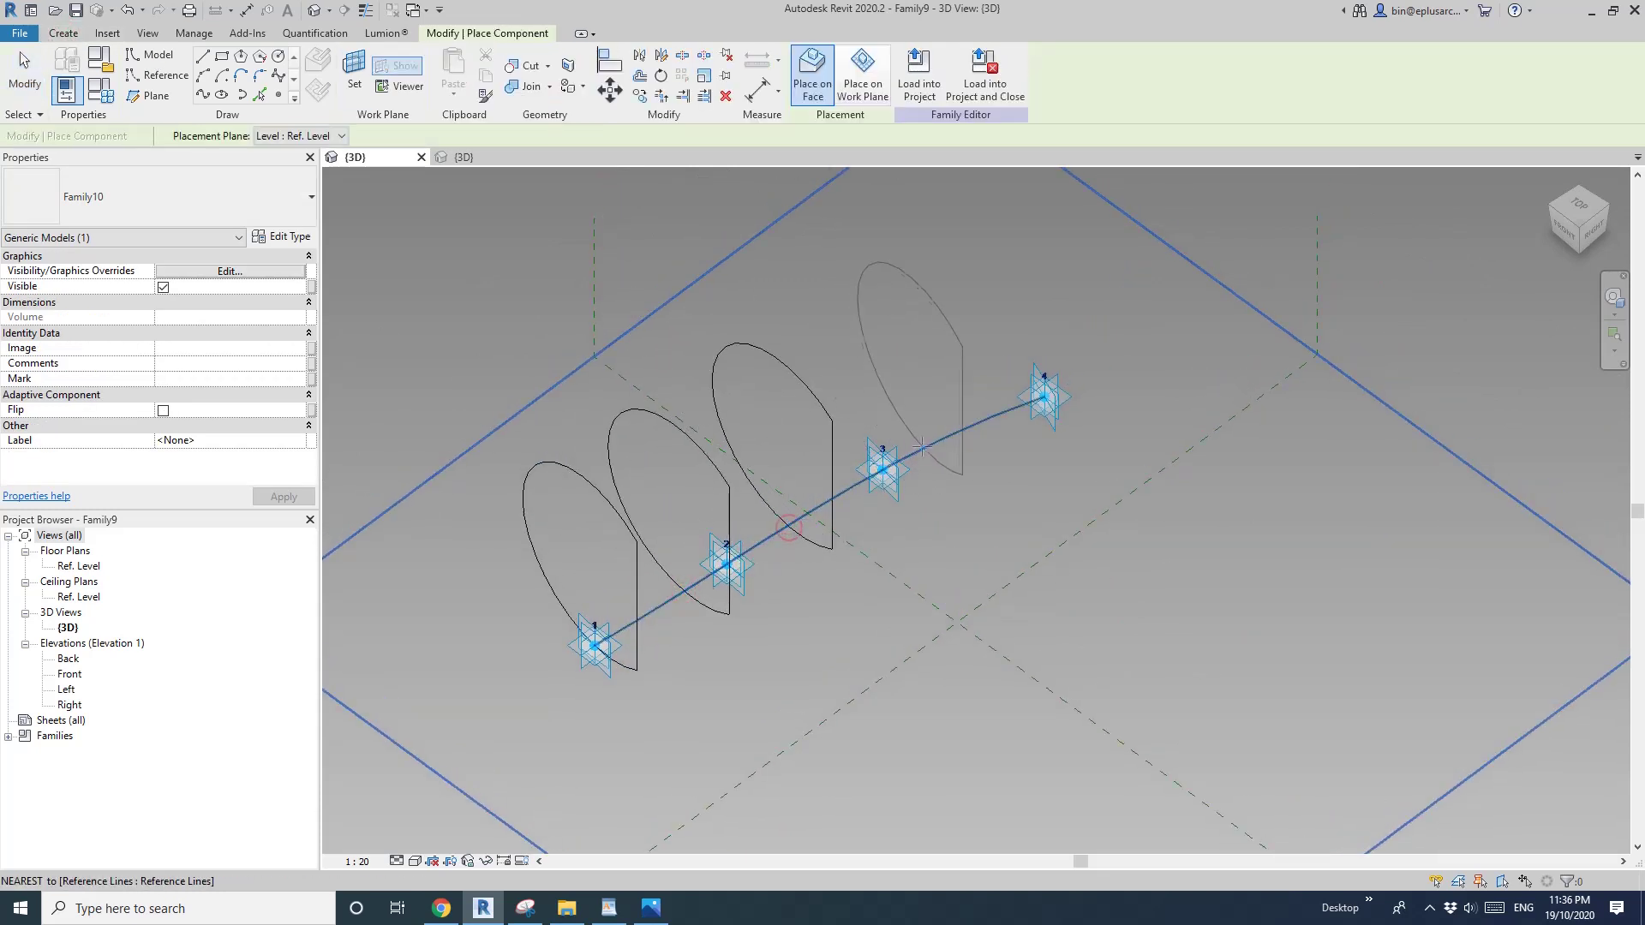
click(925, 446)
click(1005, 412)
key(Escape)
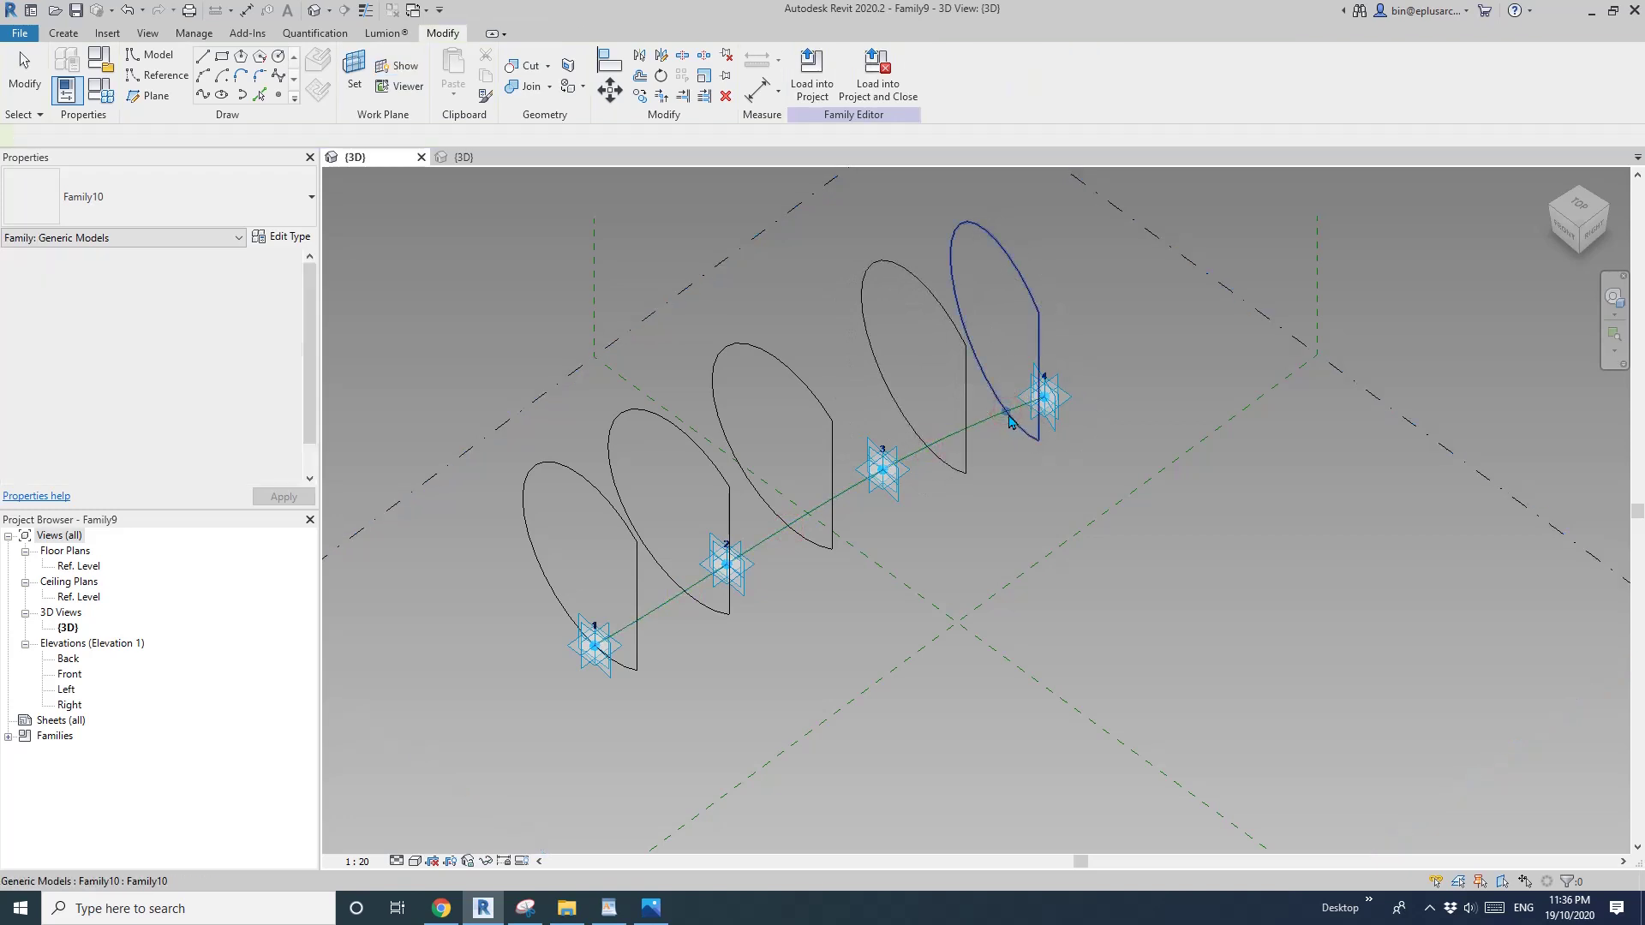
Set the Normalized Curve Parameter of the last profile's placement point to 1, at the end of the spline
click(1006, 415)
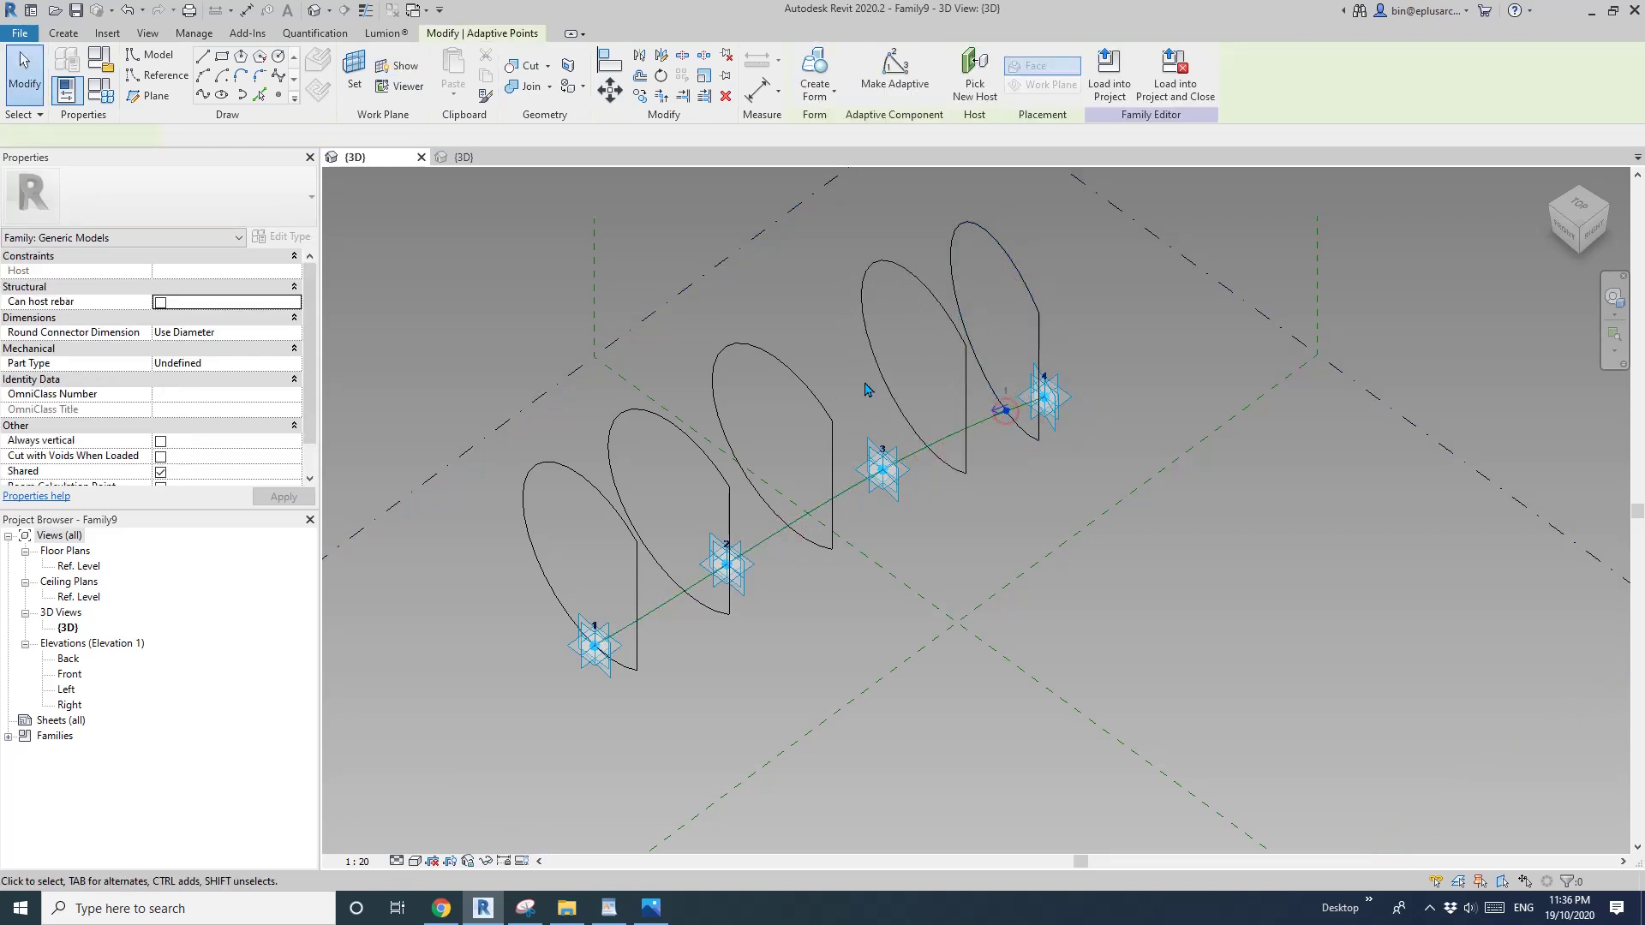
double_click(212, 444)
text(1)
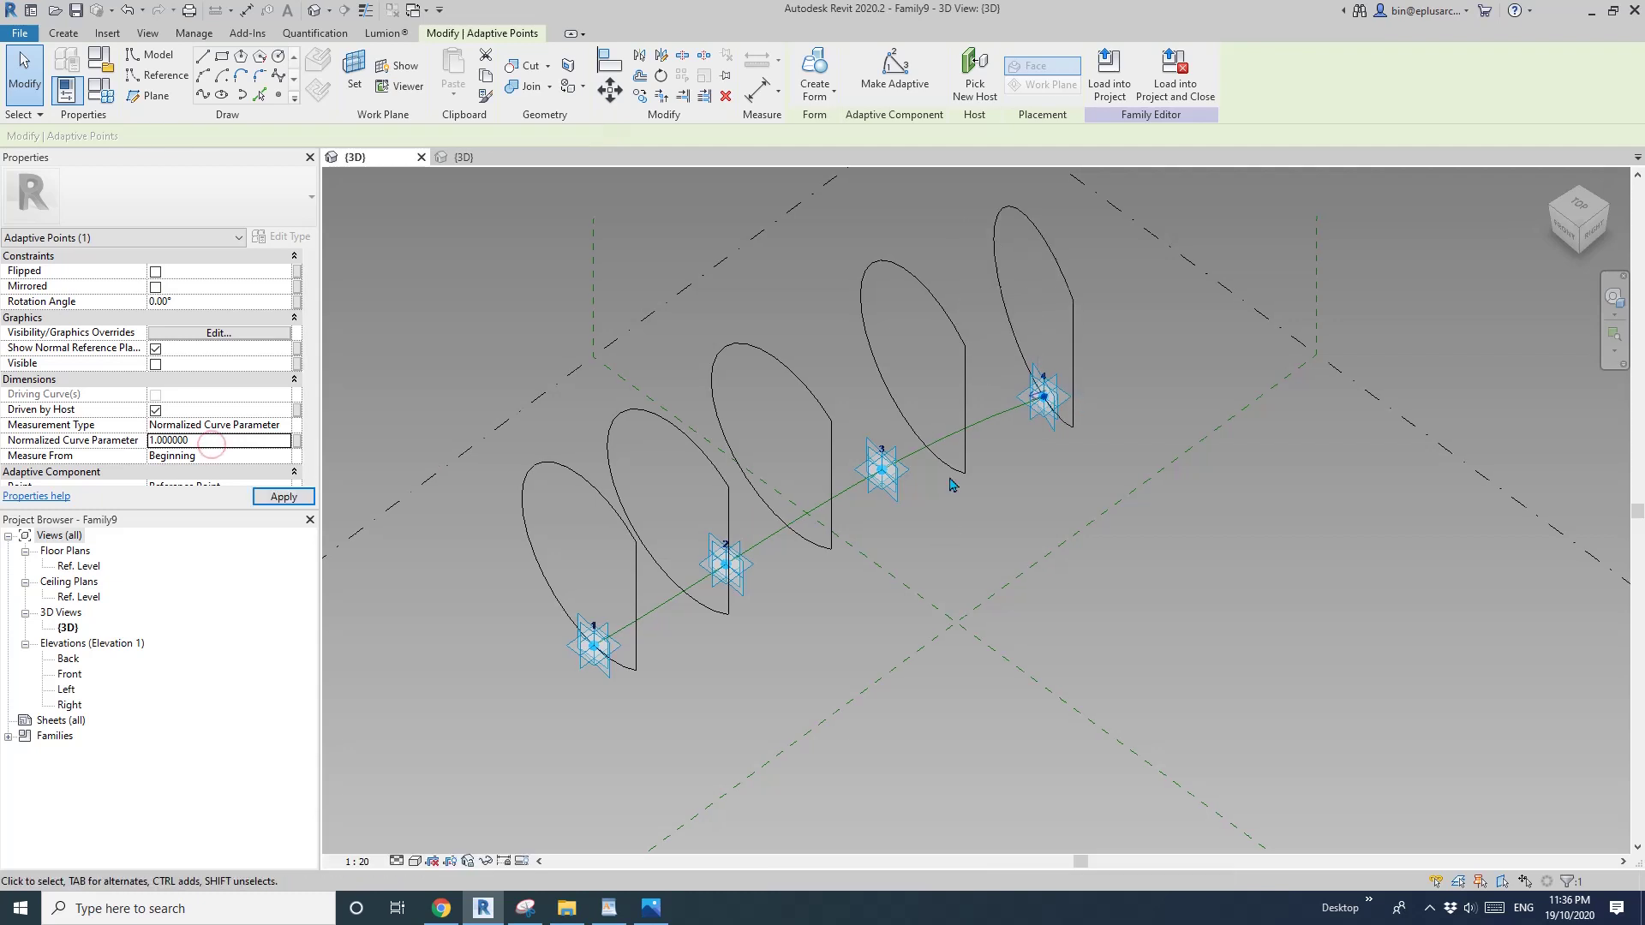
Try 0.8 as the Normalized Curve Parameter of the fourth profile's placement point and settle on 0.75
click(925, 446)
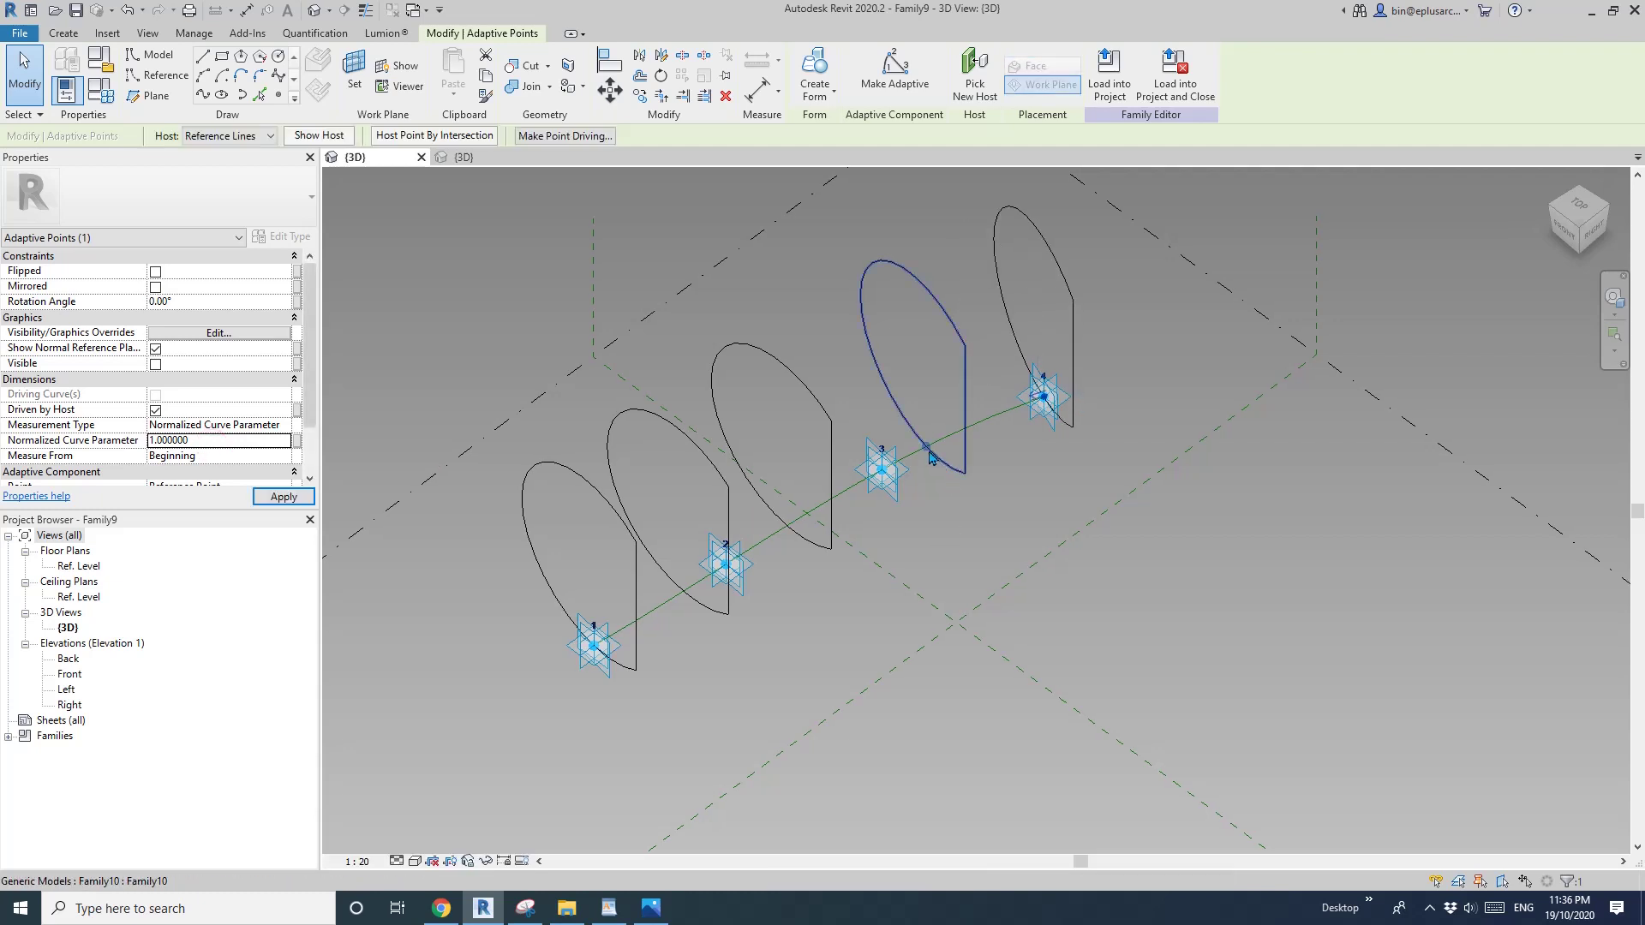
click(209, 439)
text(0.8)
key(Return)
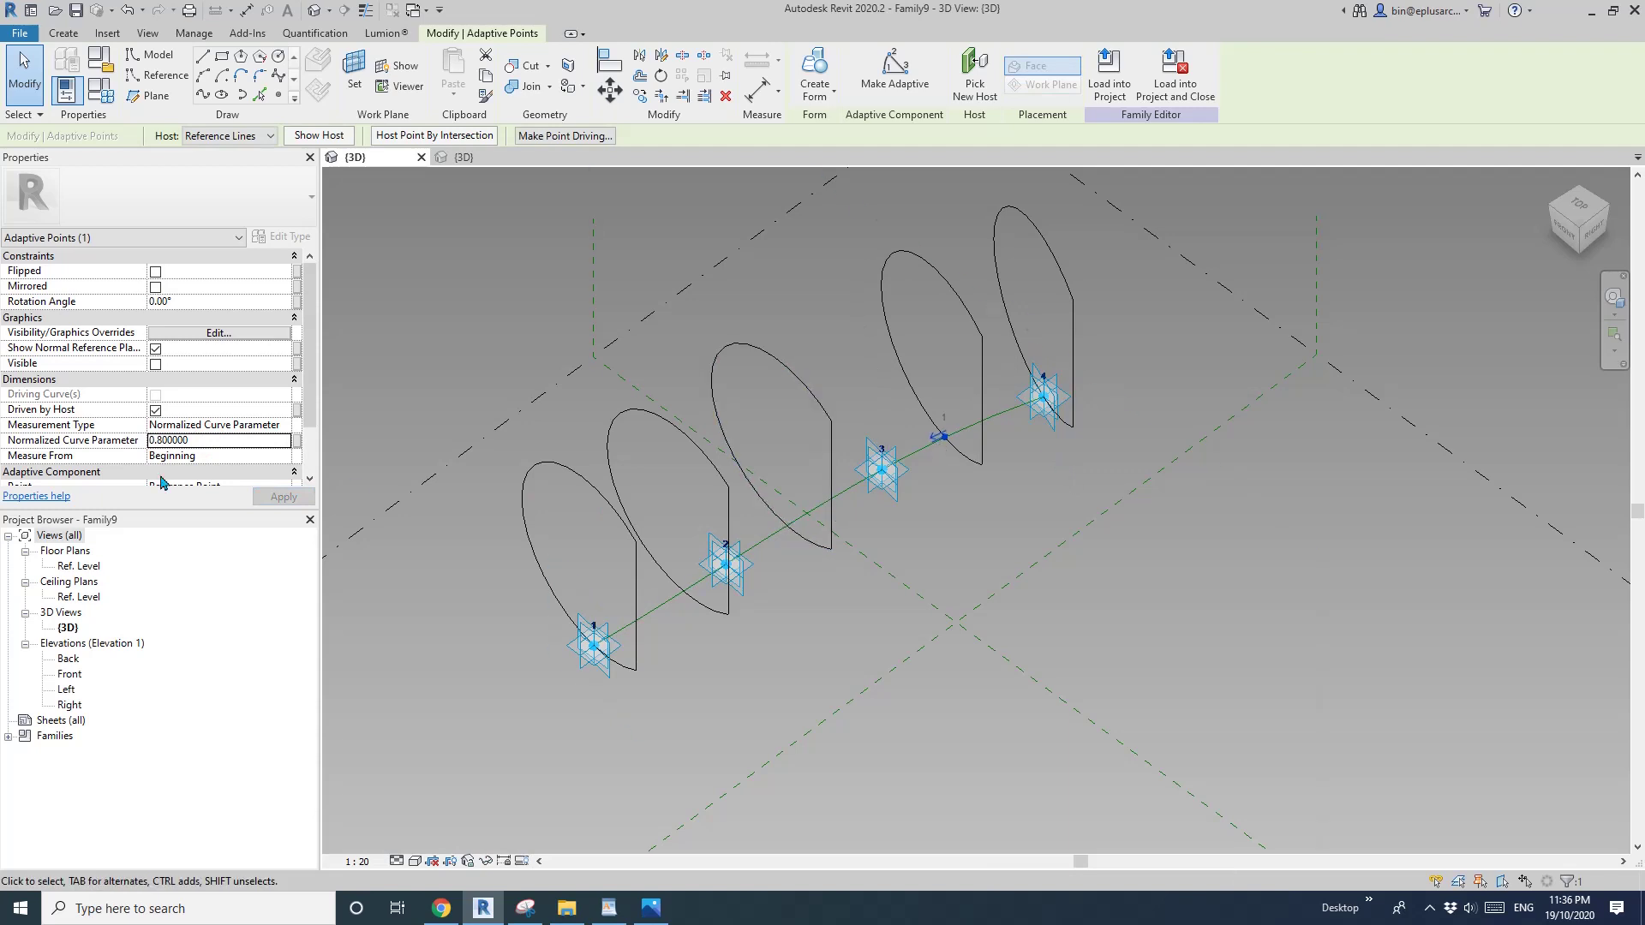
click(237, 441)
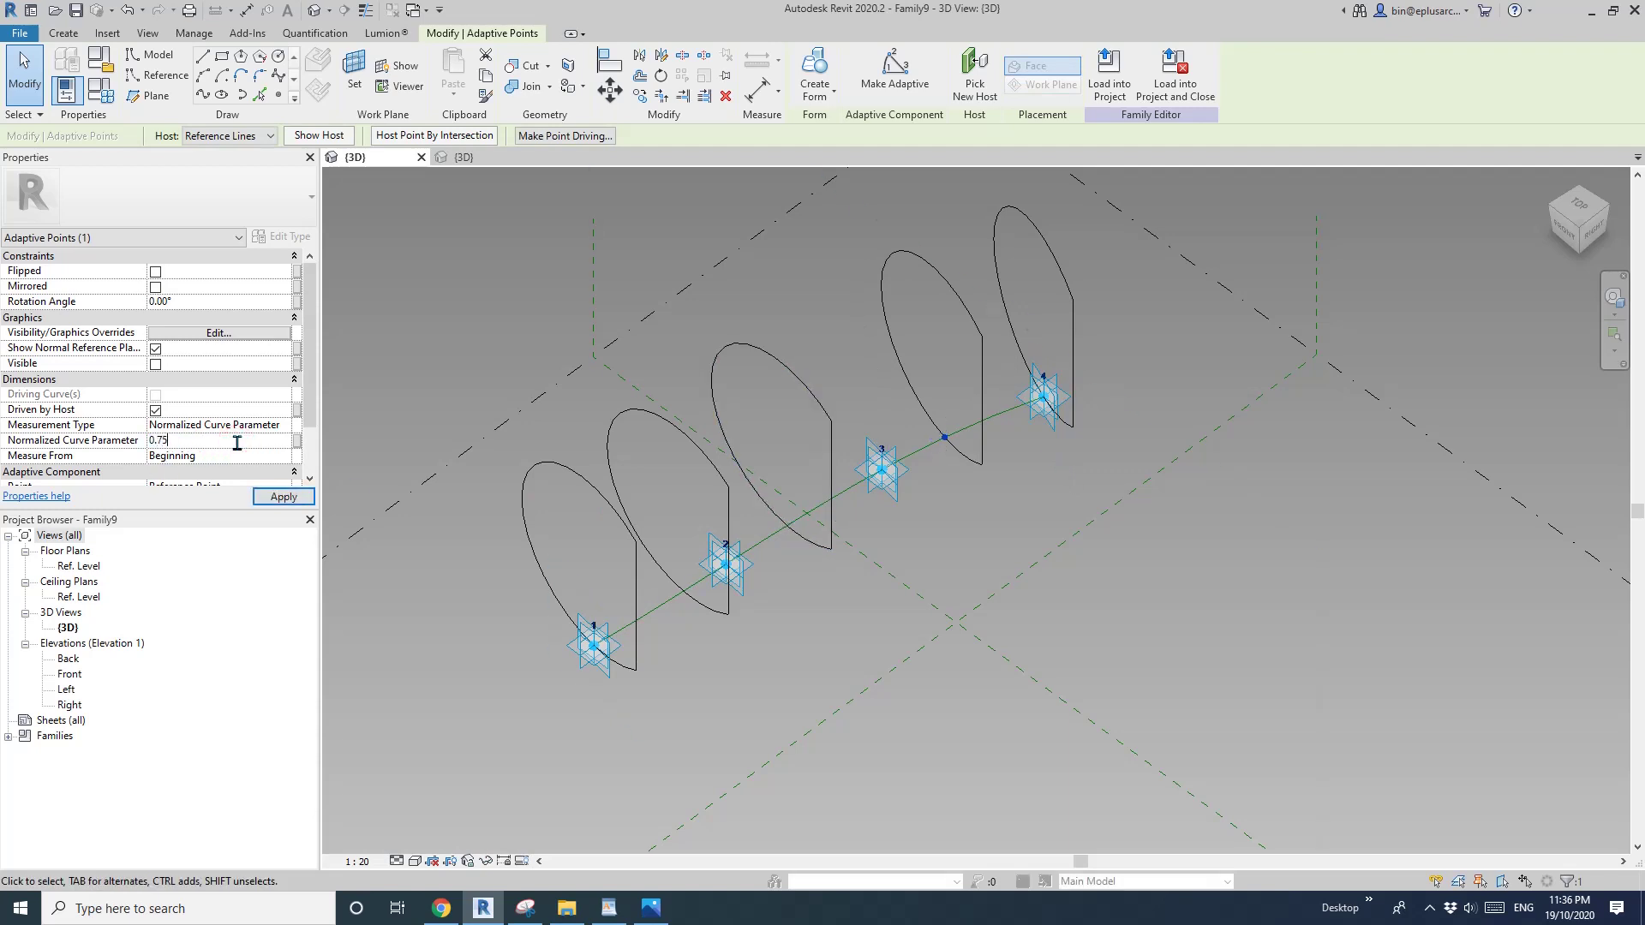
key(Return)
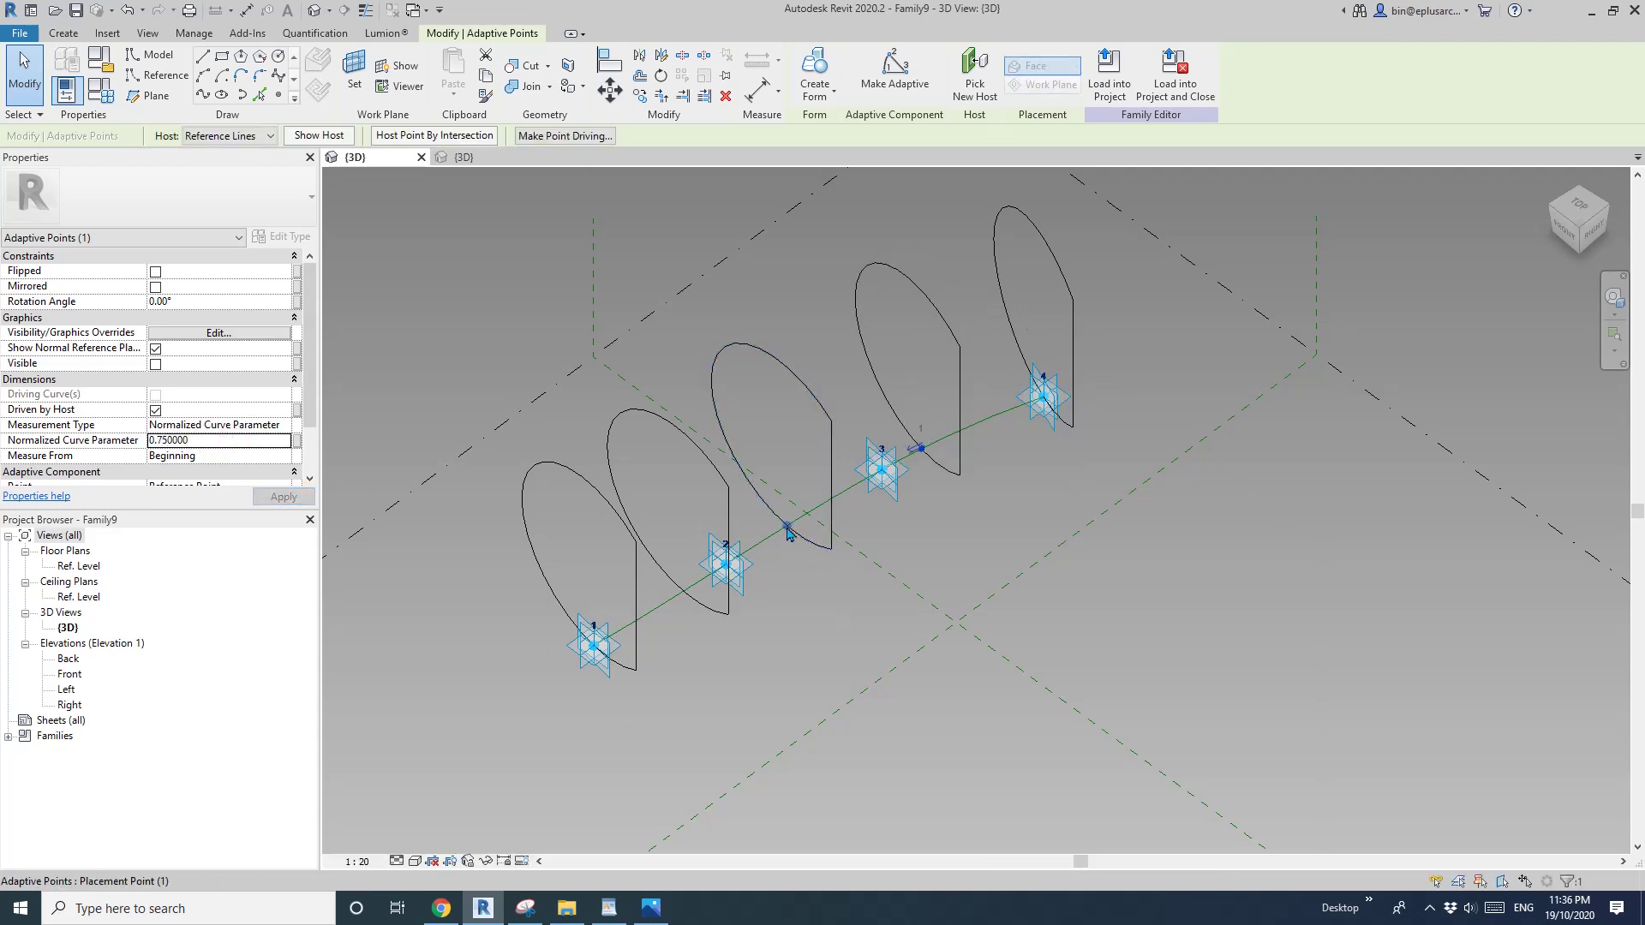
Set the Normalized Curve Parameter of the middle profile's placement point to 0.5
click(207, 441)
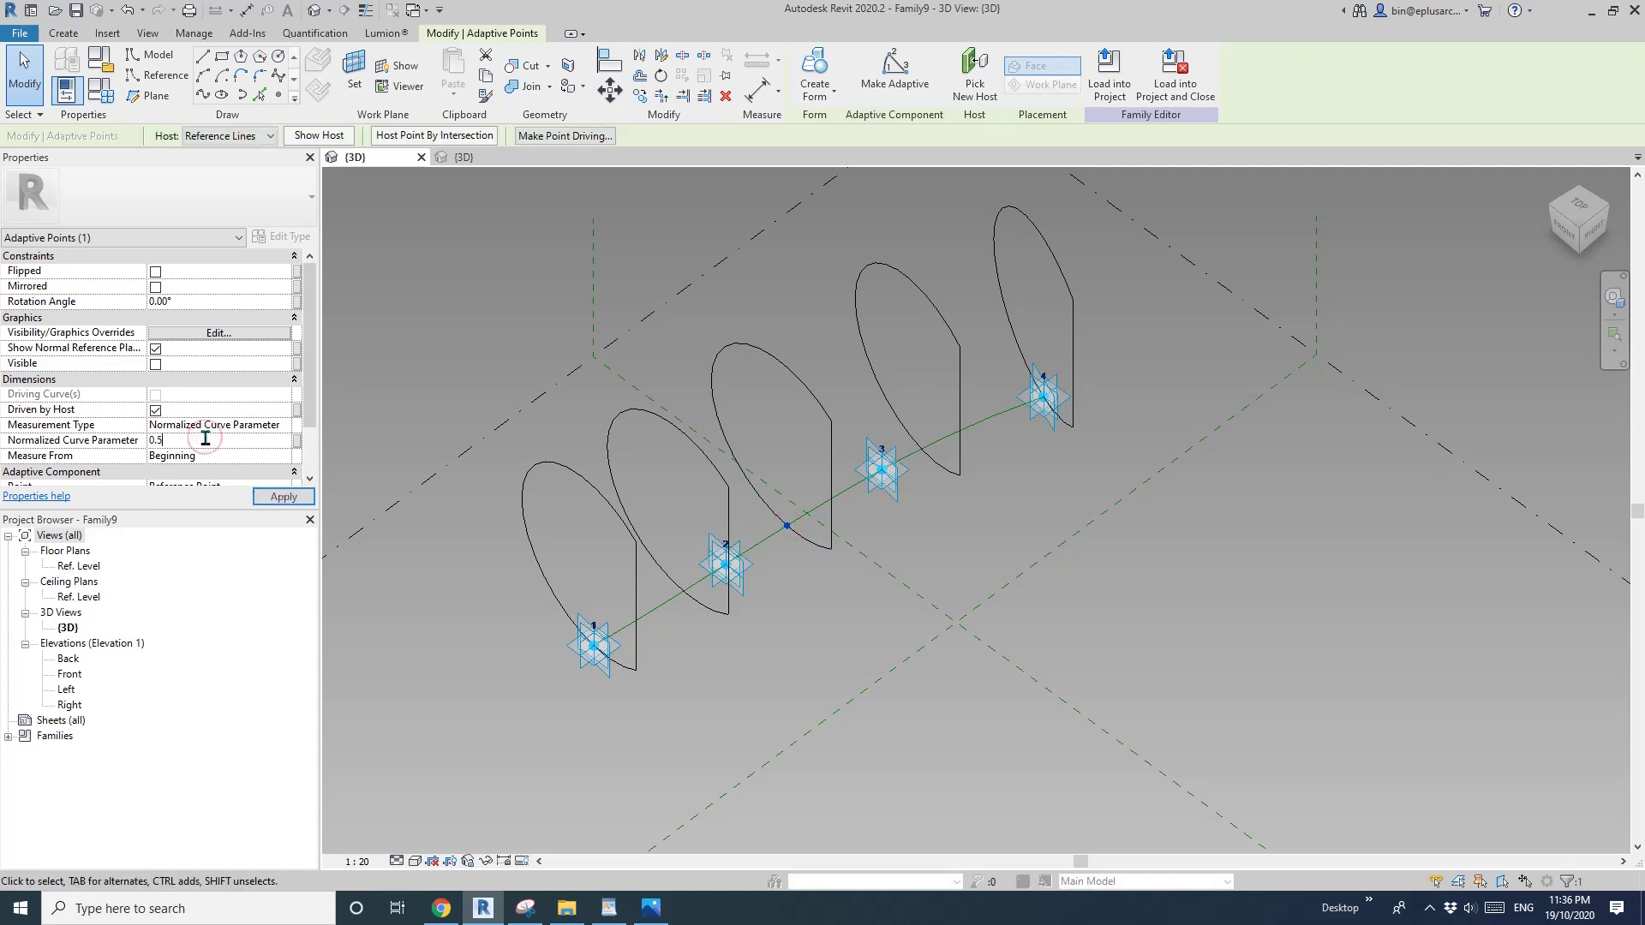
key(Return)
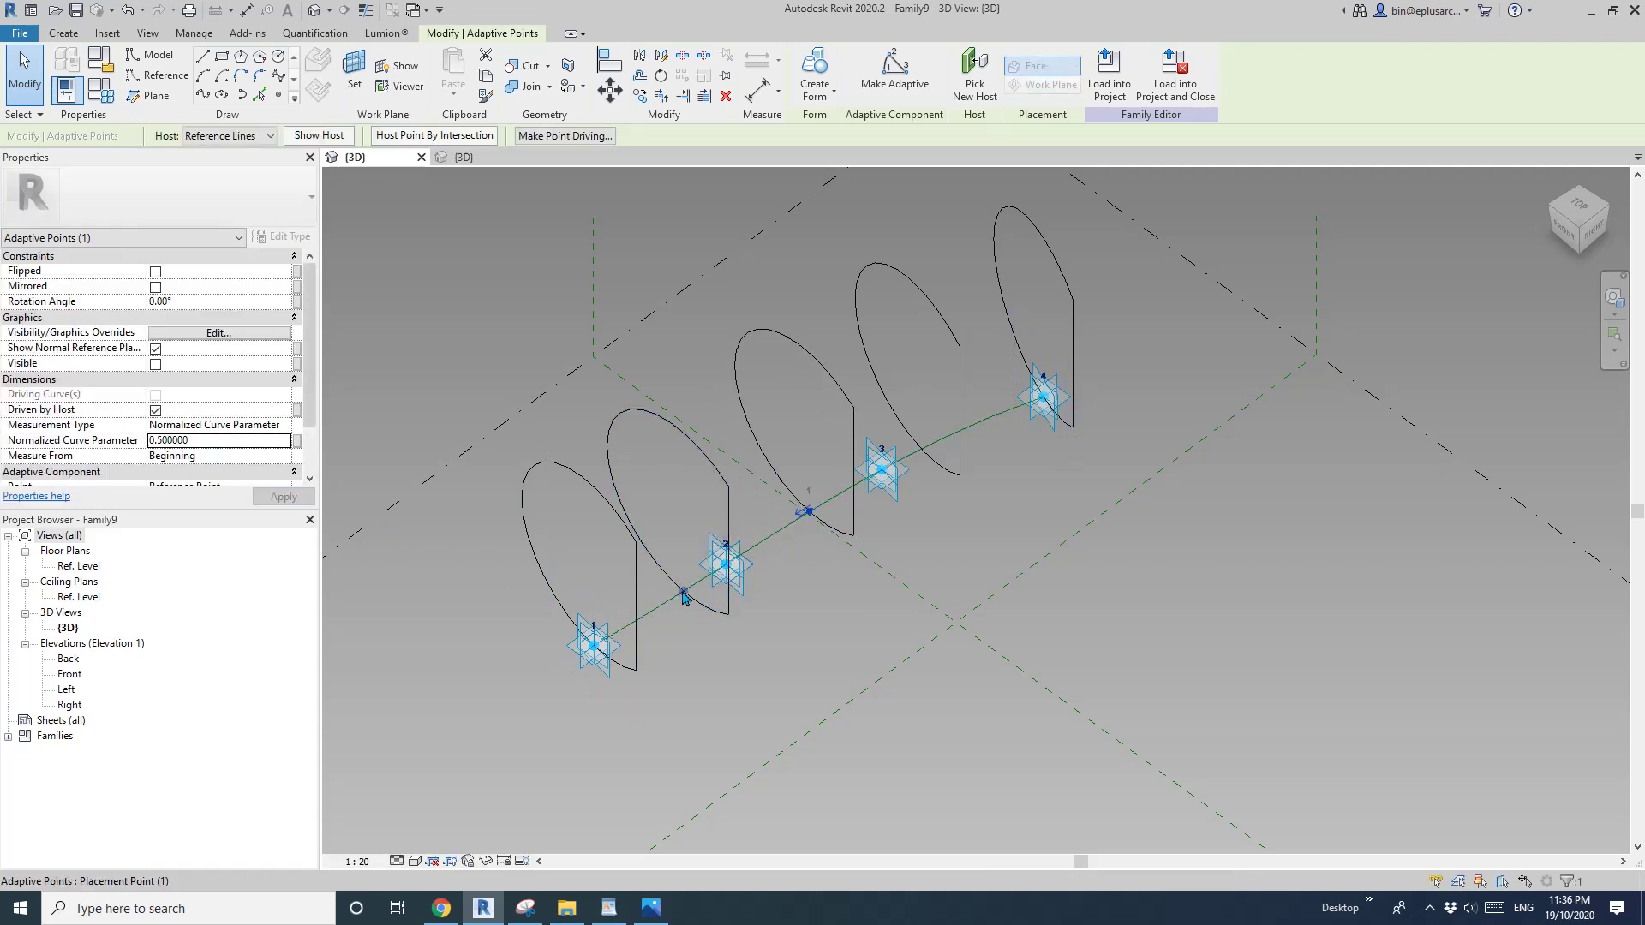
Change the Normalized Curve Parameter of the second profile's placement point to space it evenly between the first and middle profiles
click(222, 442)
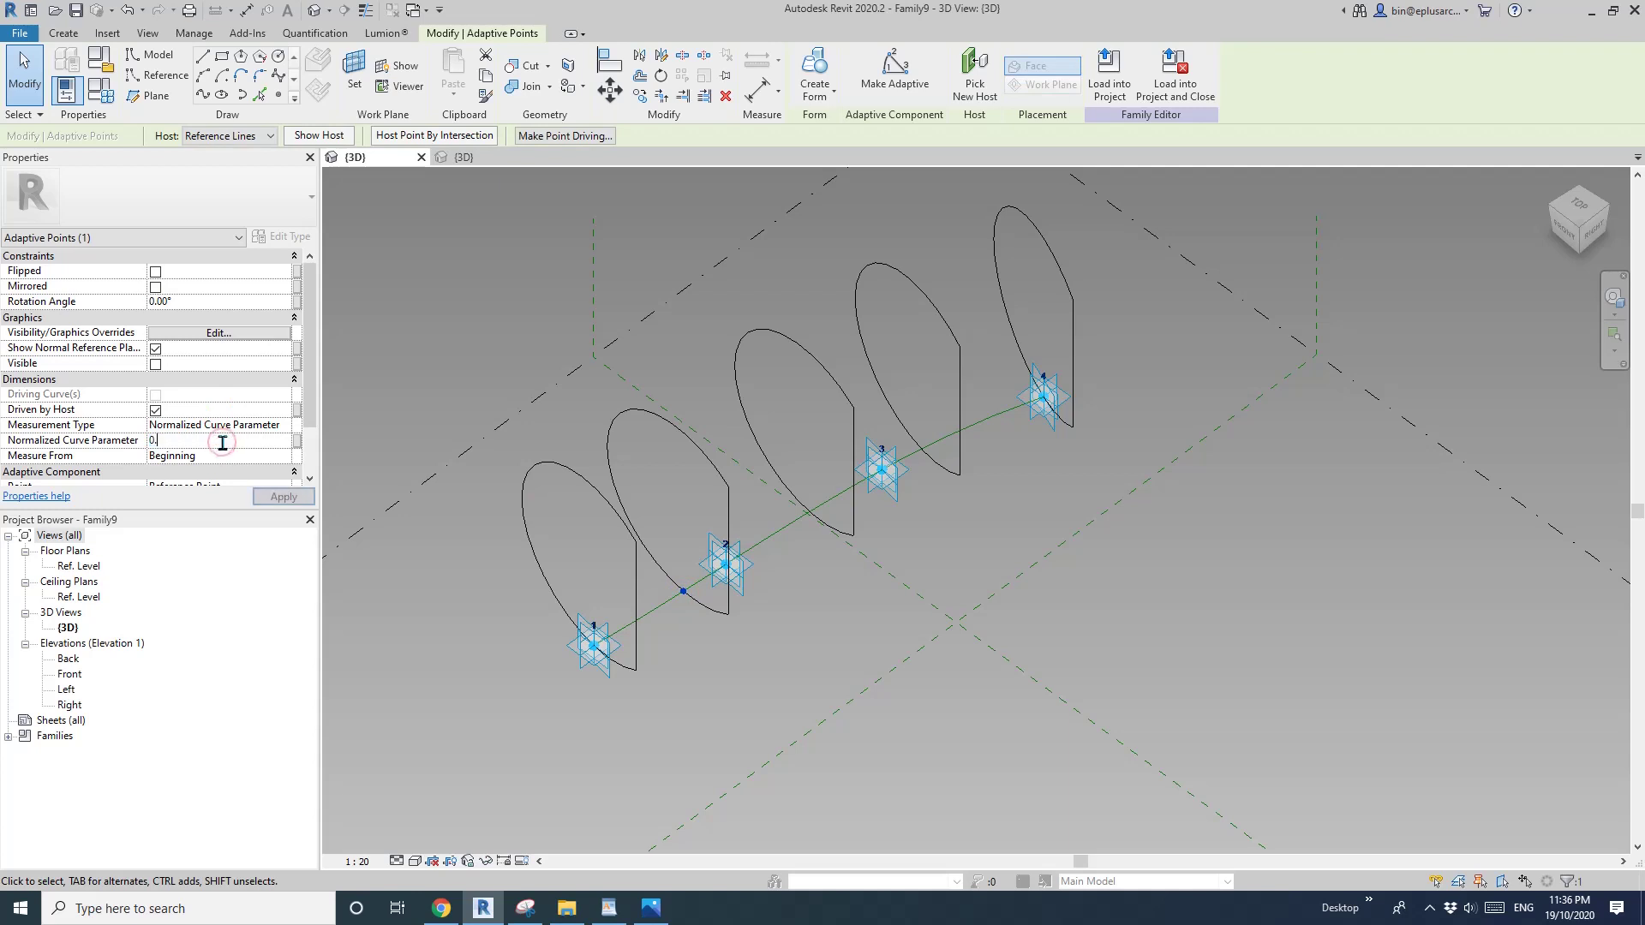
click(717, 520)
Try creating a solid form from the first and last profiles along the spline, and undo it
middle_drag(721, 519, 634, 497)
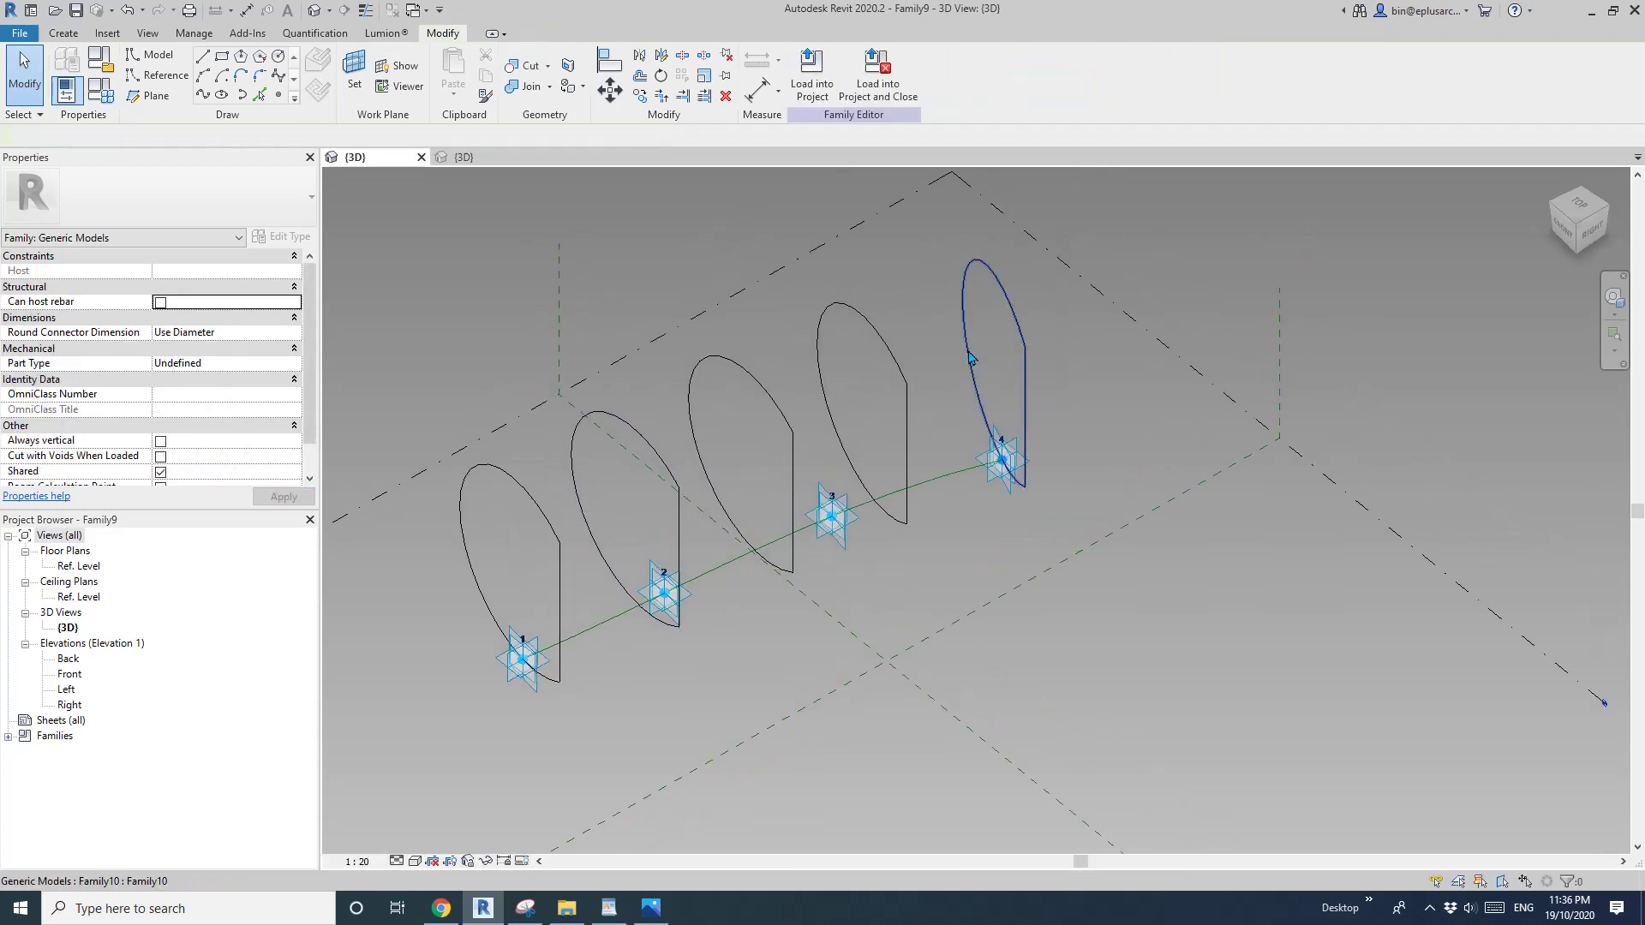
shift+middle_drag(970, 358, 929, 403)
click(943, 396)
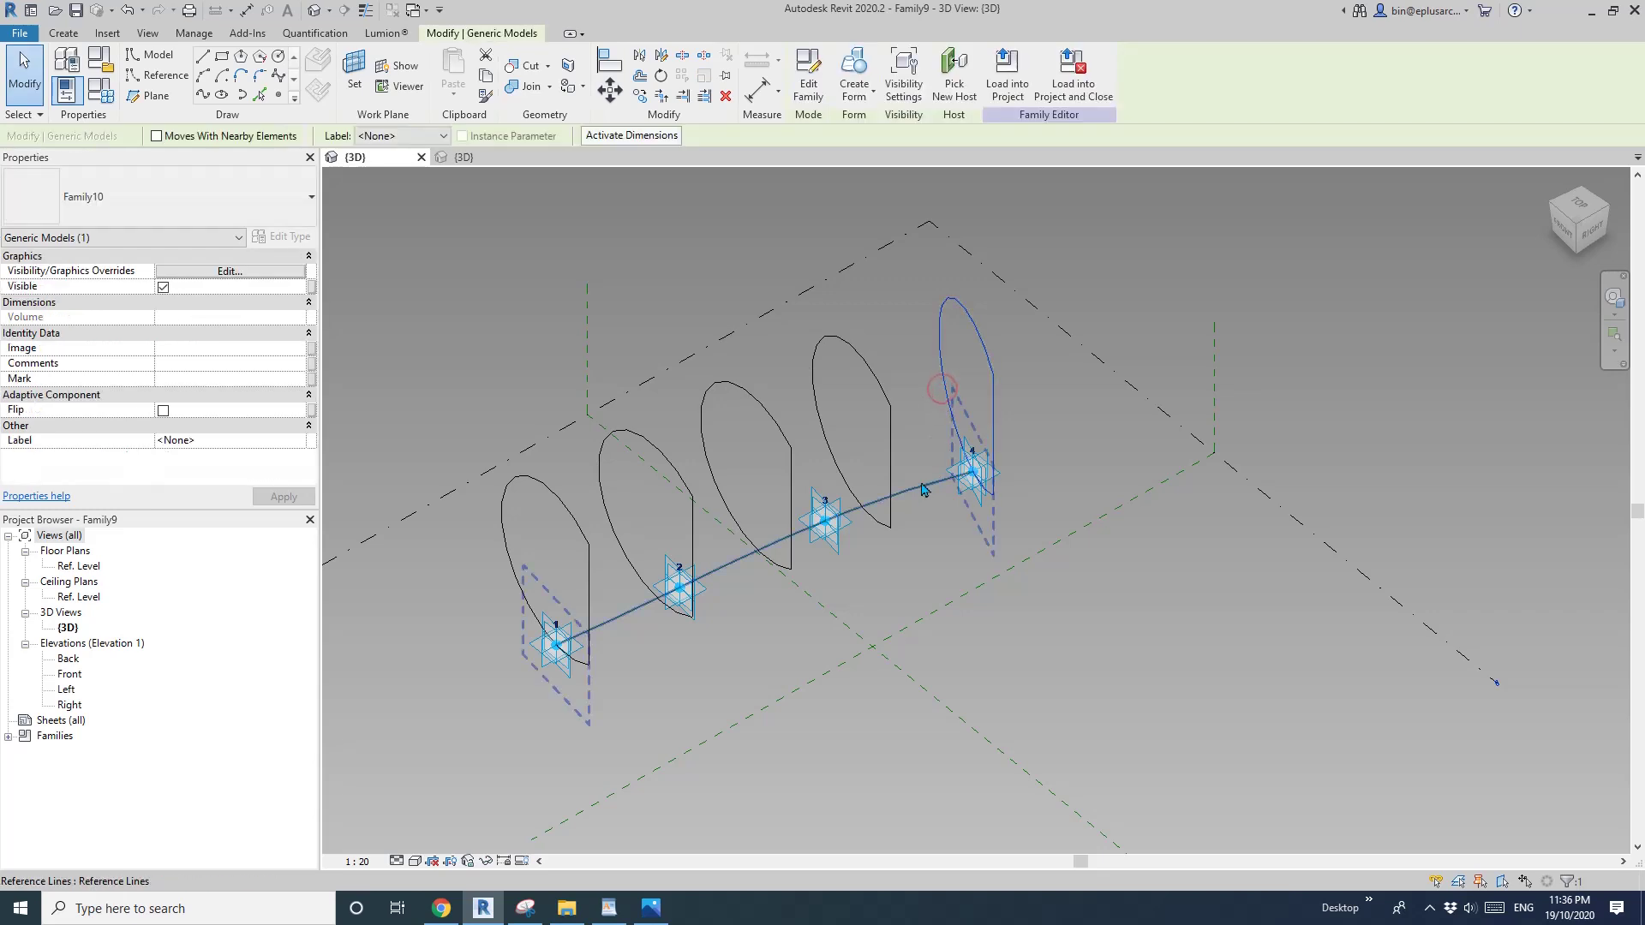
ctrl+click(567, 509)
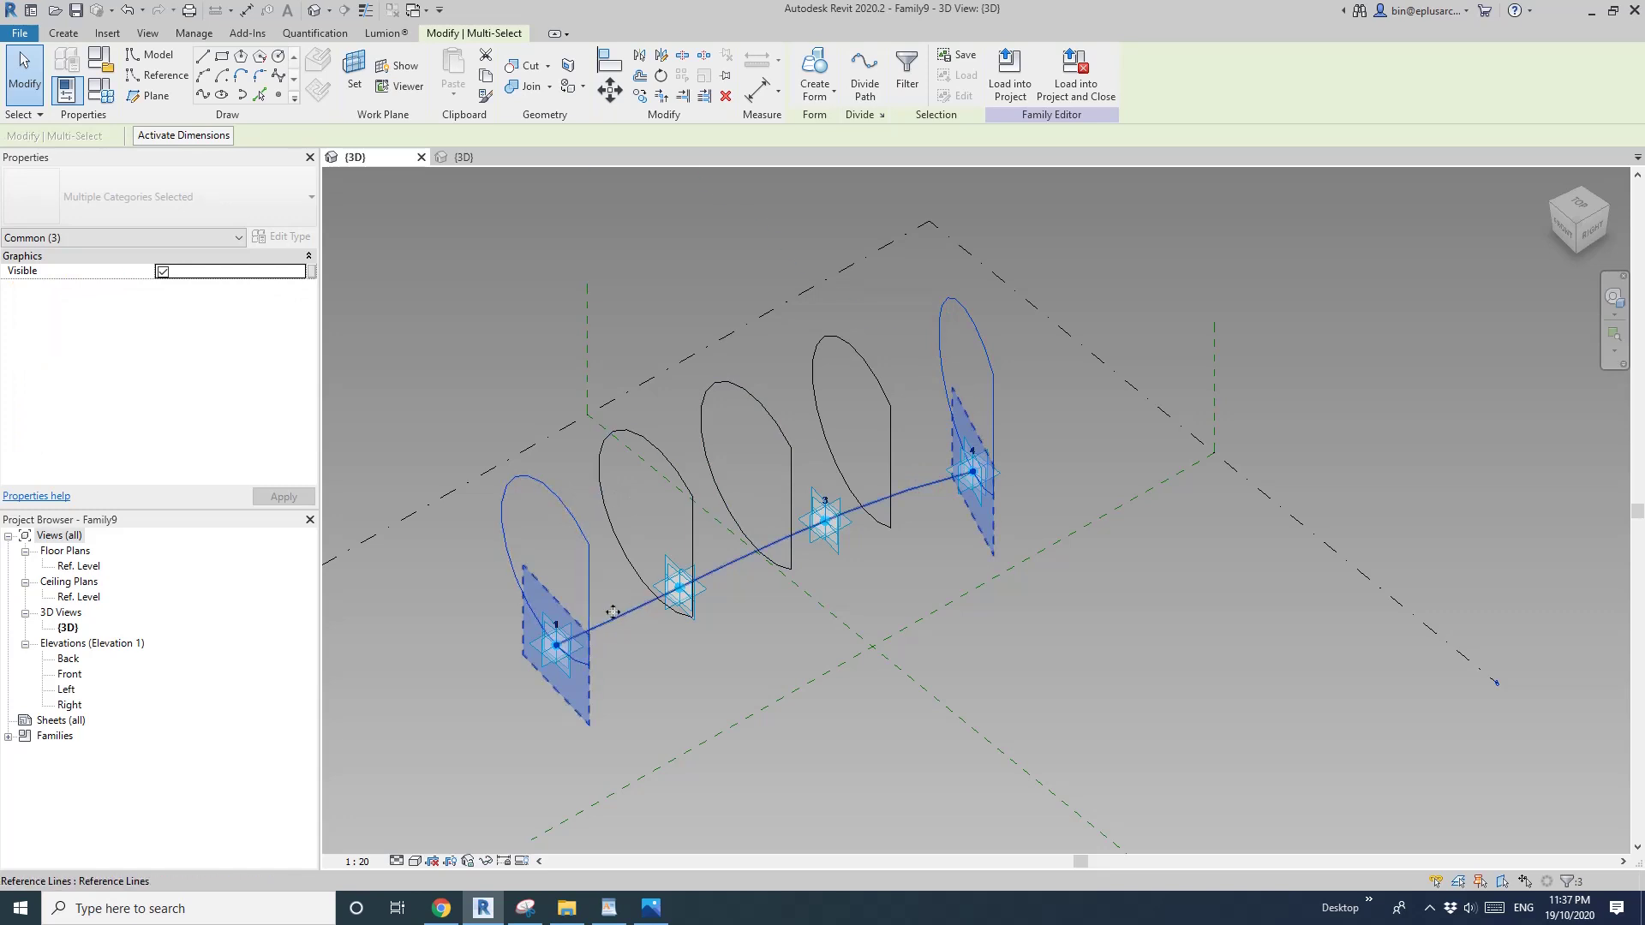
click(814, 64)
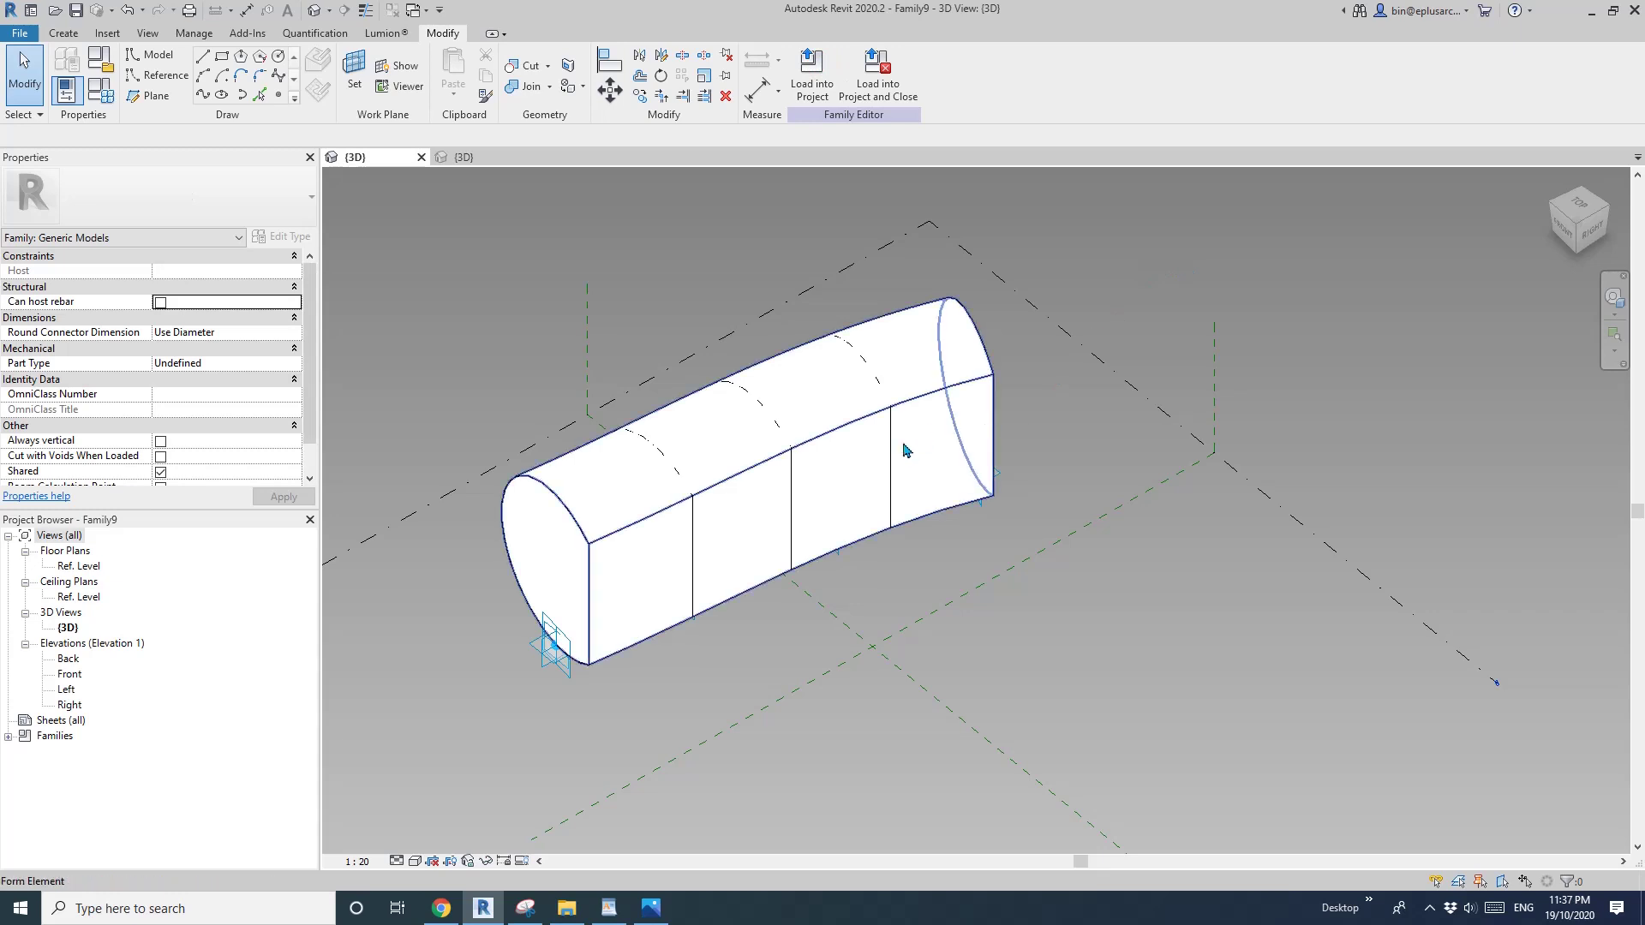
shift+middle_drag(901, 452, 909, 464)
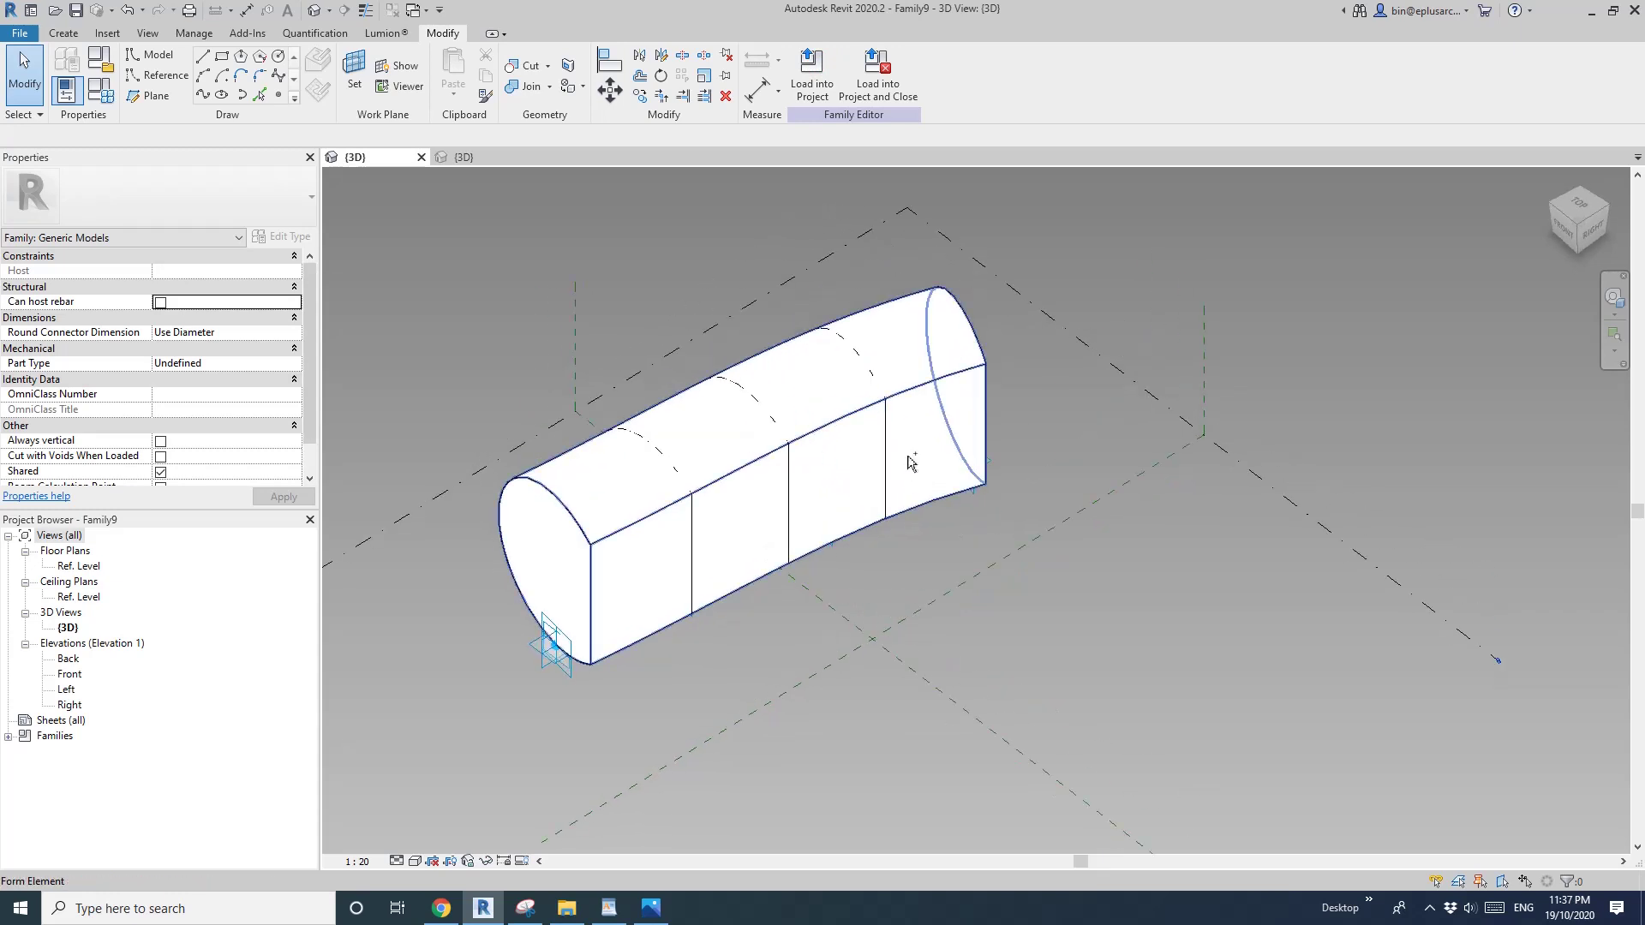
key(ctrl+z)
Move the fourth adaptive point sideways, away from the line of the other points, to bend the end of the spline
click(981, 488)
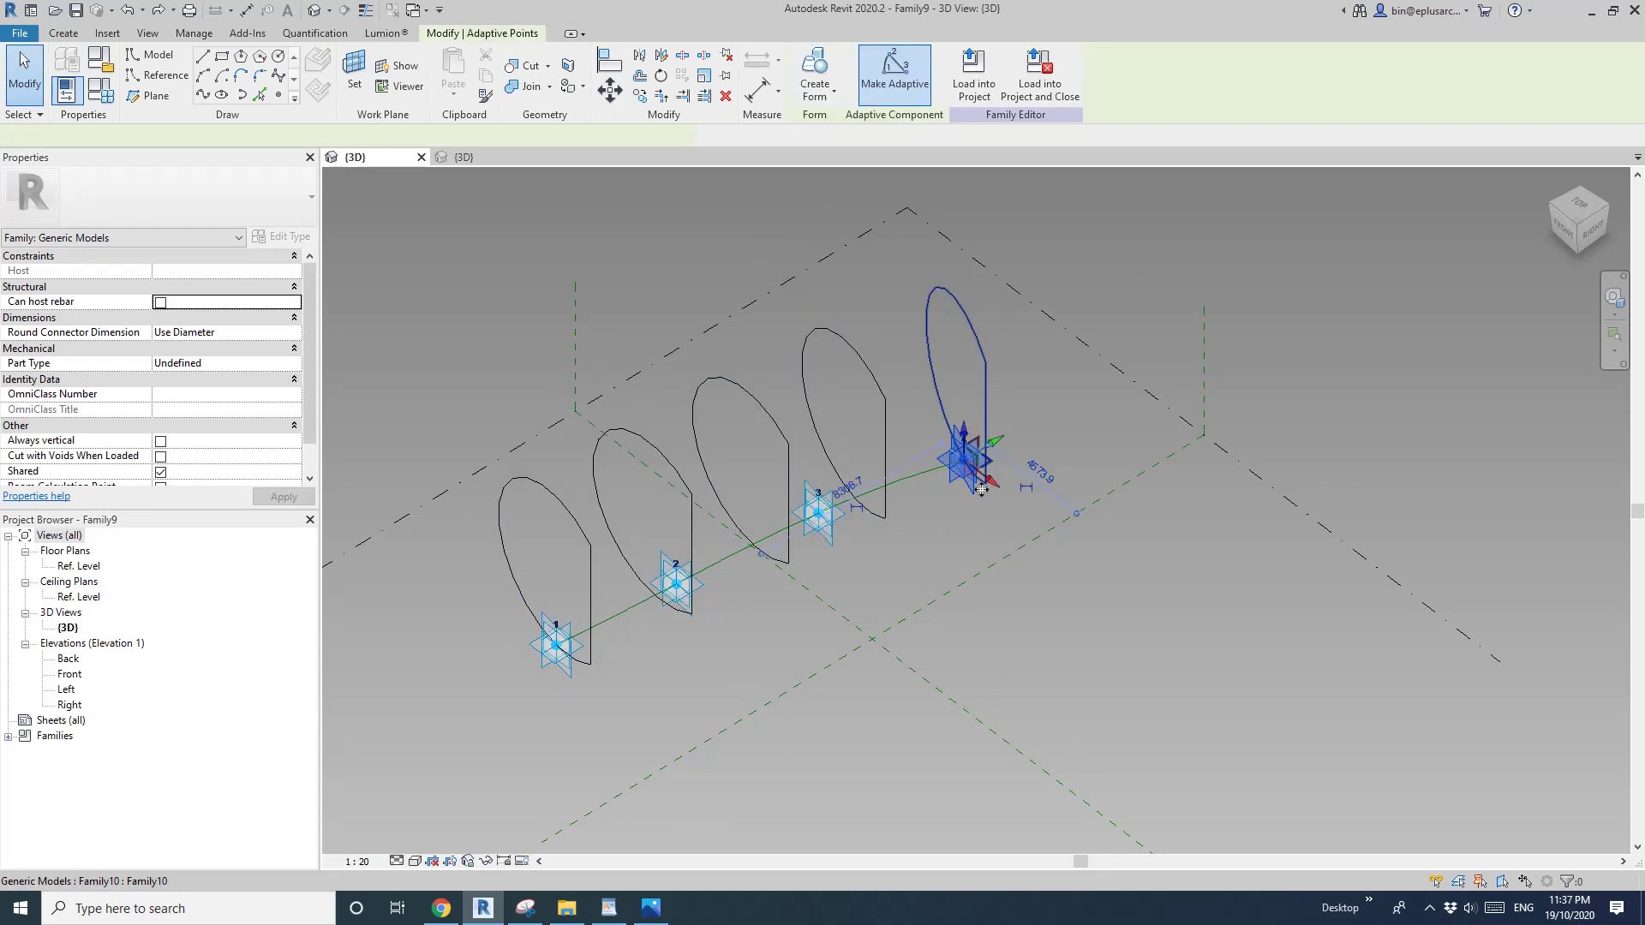
drag(972, 463, 1078, 529)
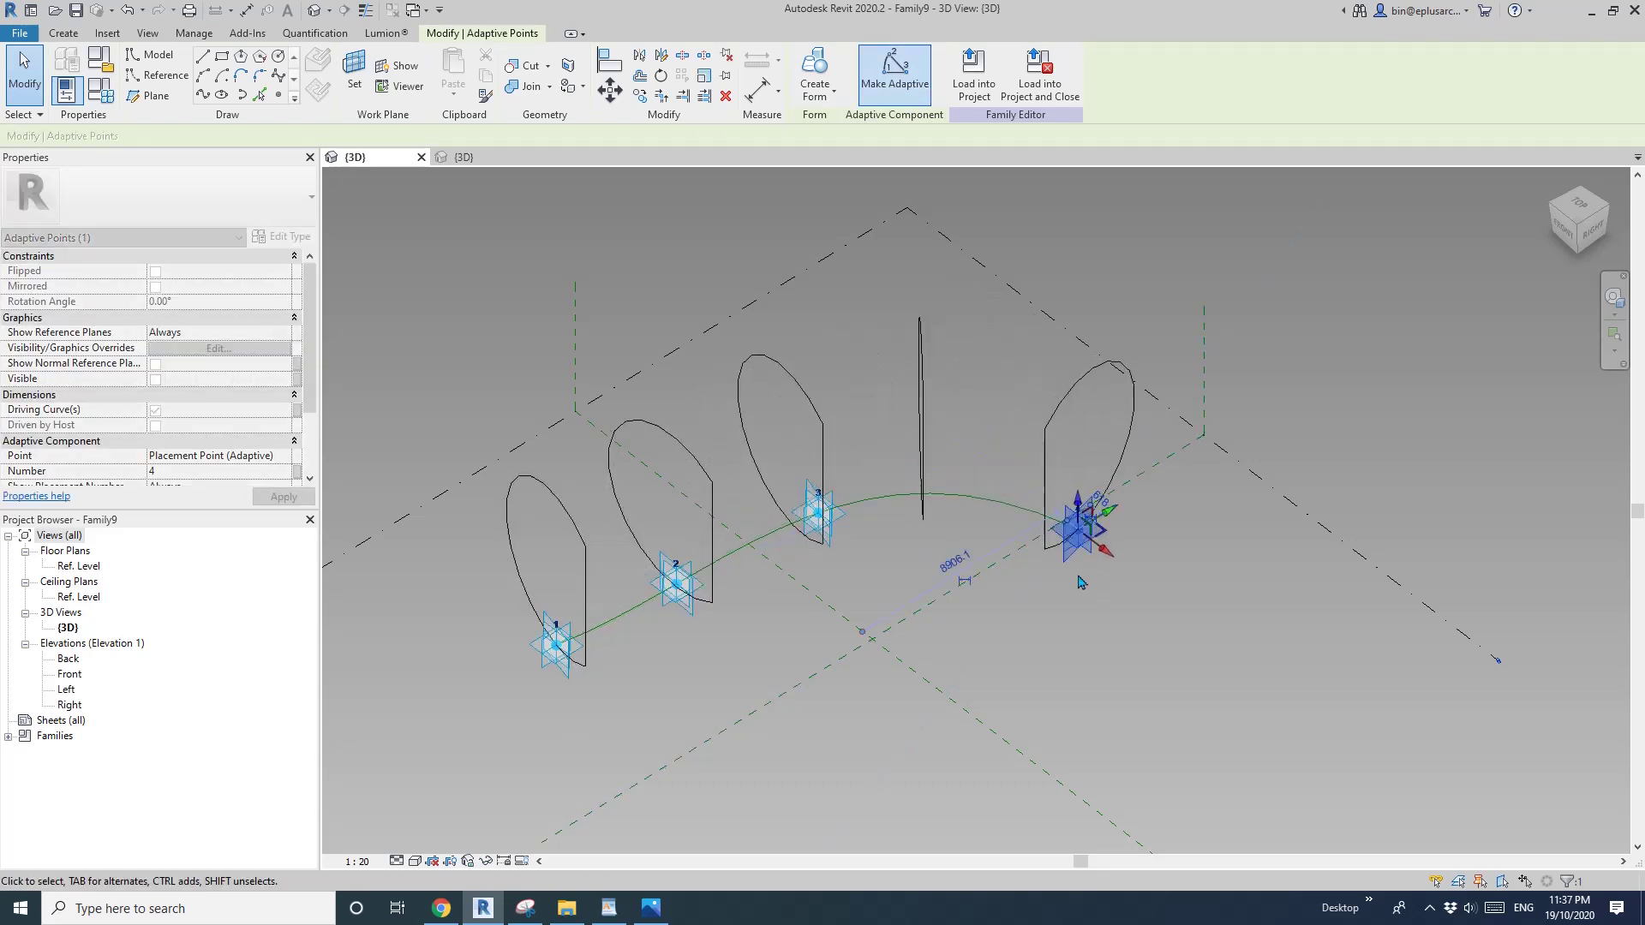
key(Escape)
Create a solid form from the last profile, the bent spline and the first profile
click(1044, 431)
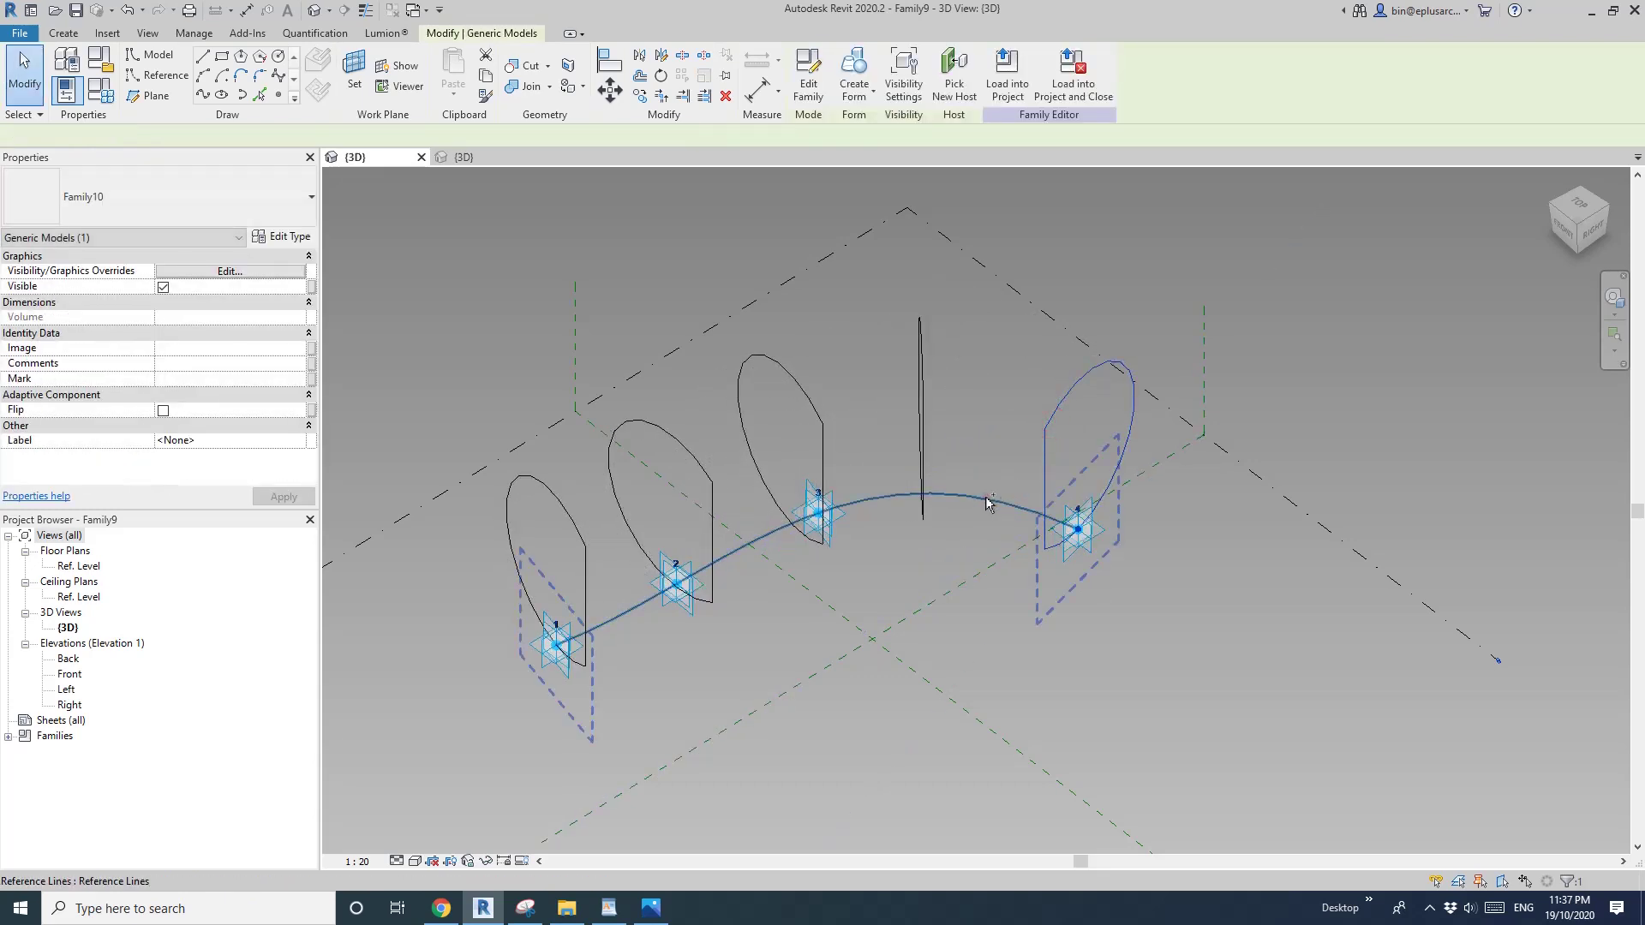
ctrl+click(987, 500)
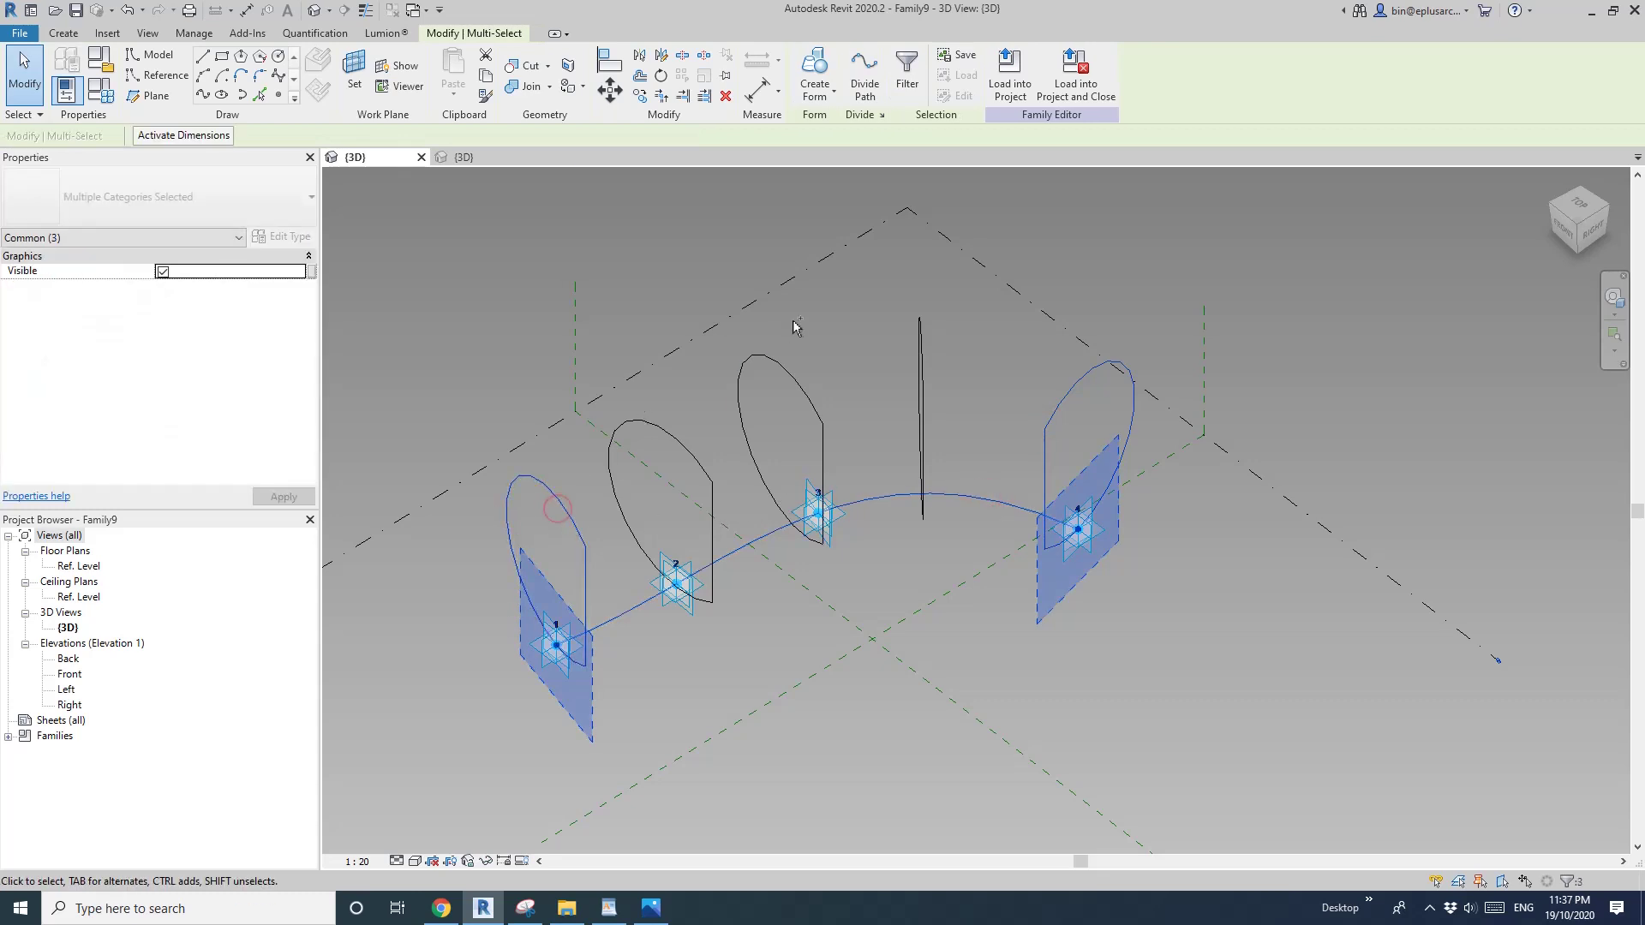
click(835, 92)
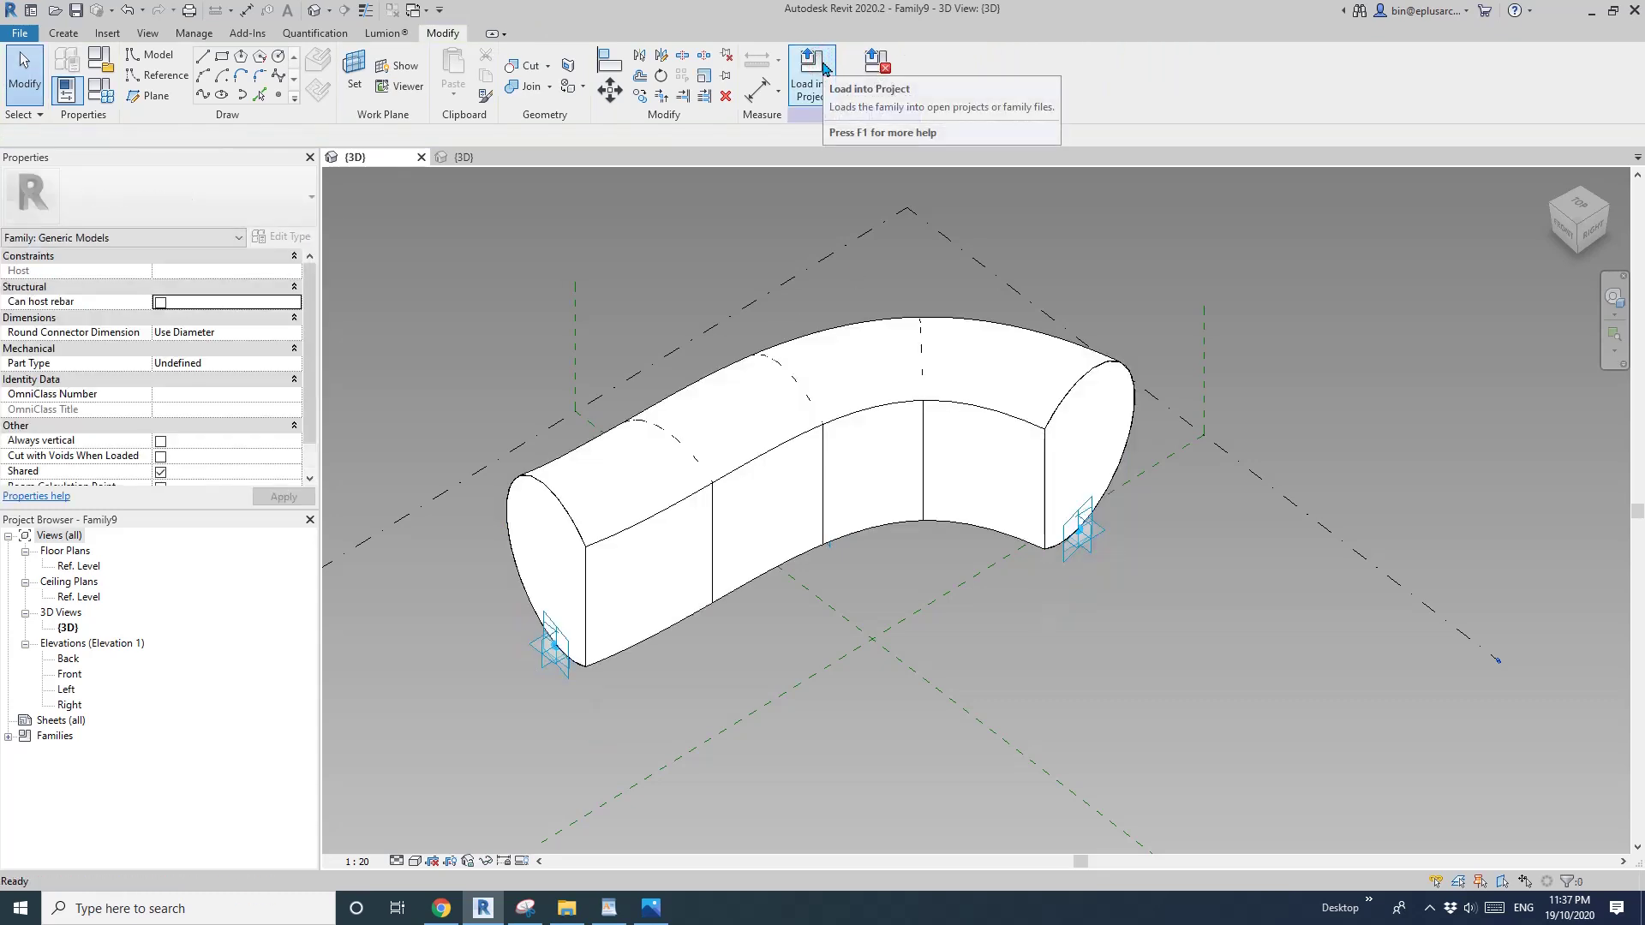
Temporarily hide the solid form so that the profiles and adaptive points underneath can be edited
shift+middle_drag(797, 480, 753, 448)
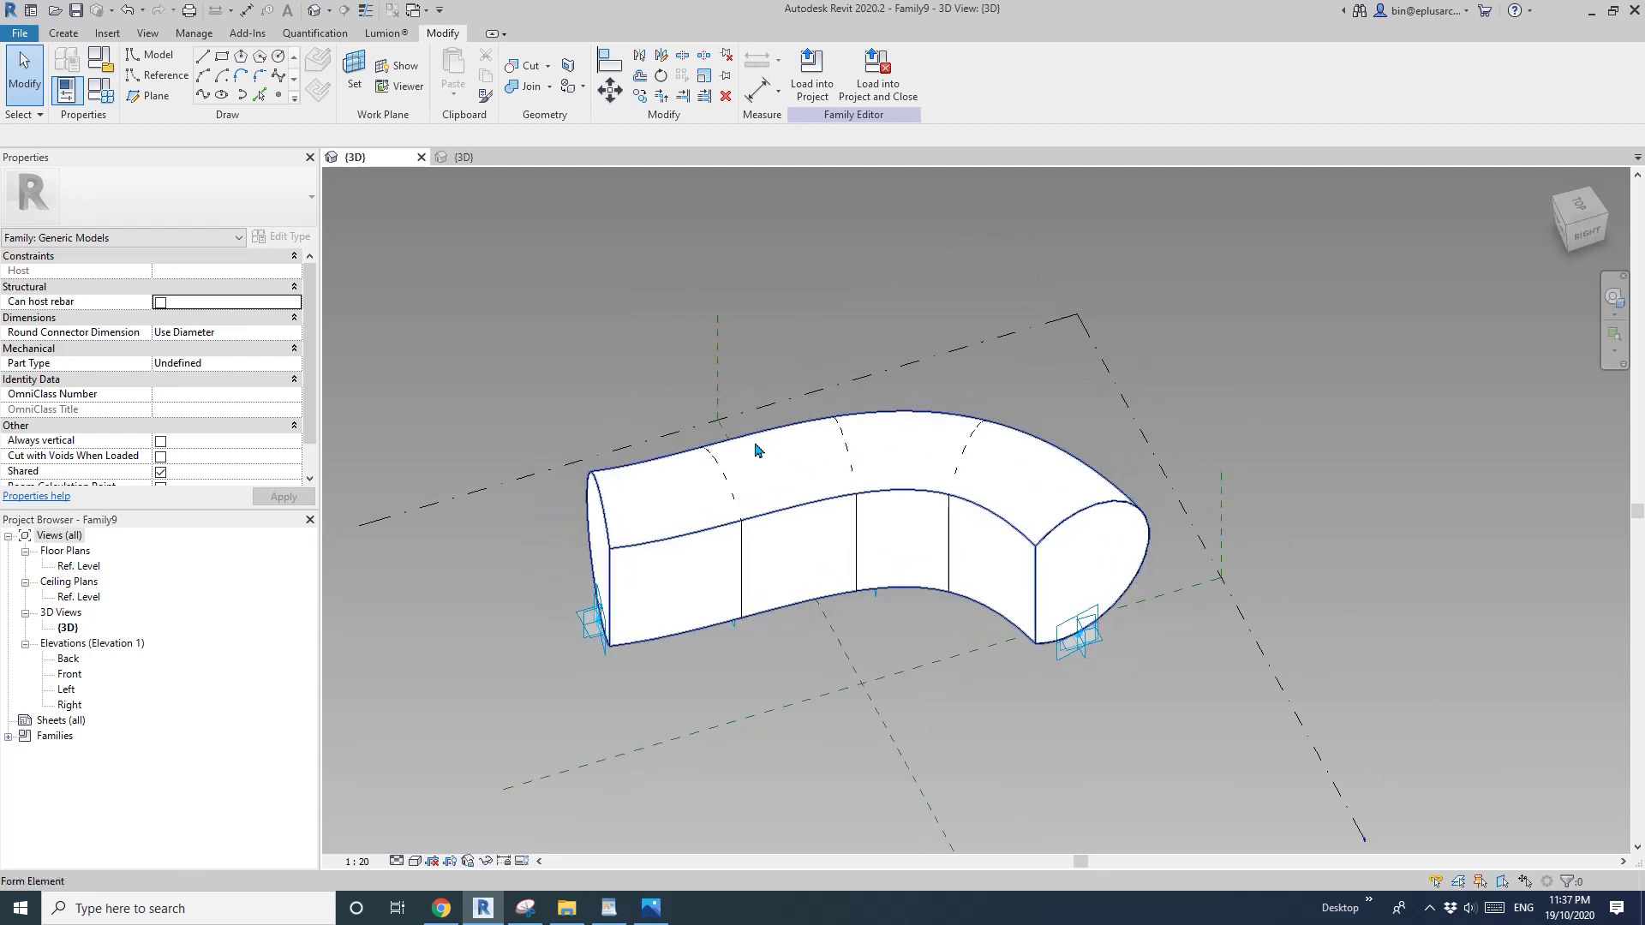
drag(669, 380, 987, 659)
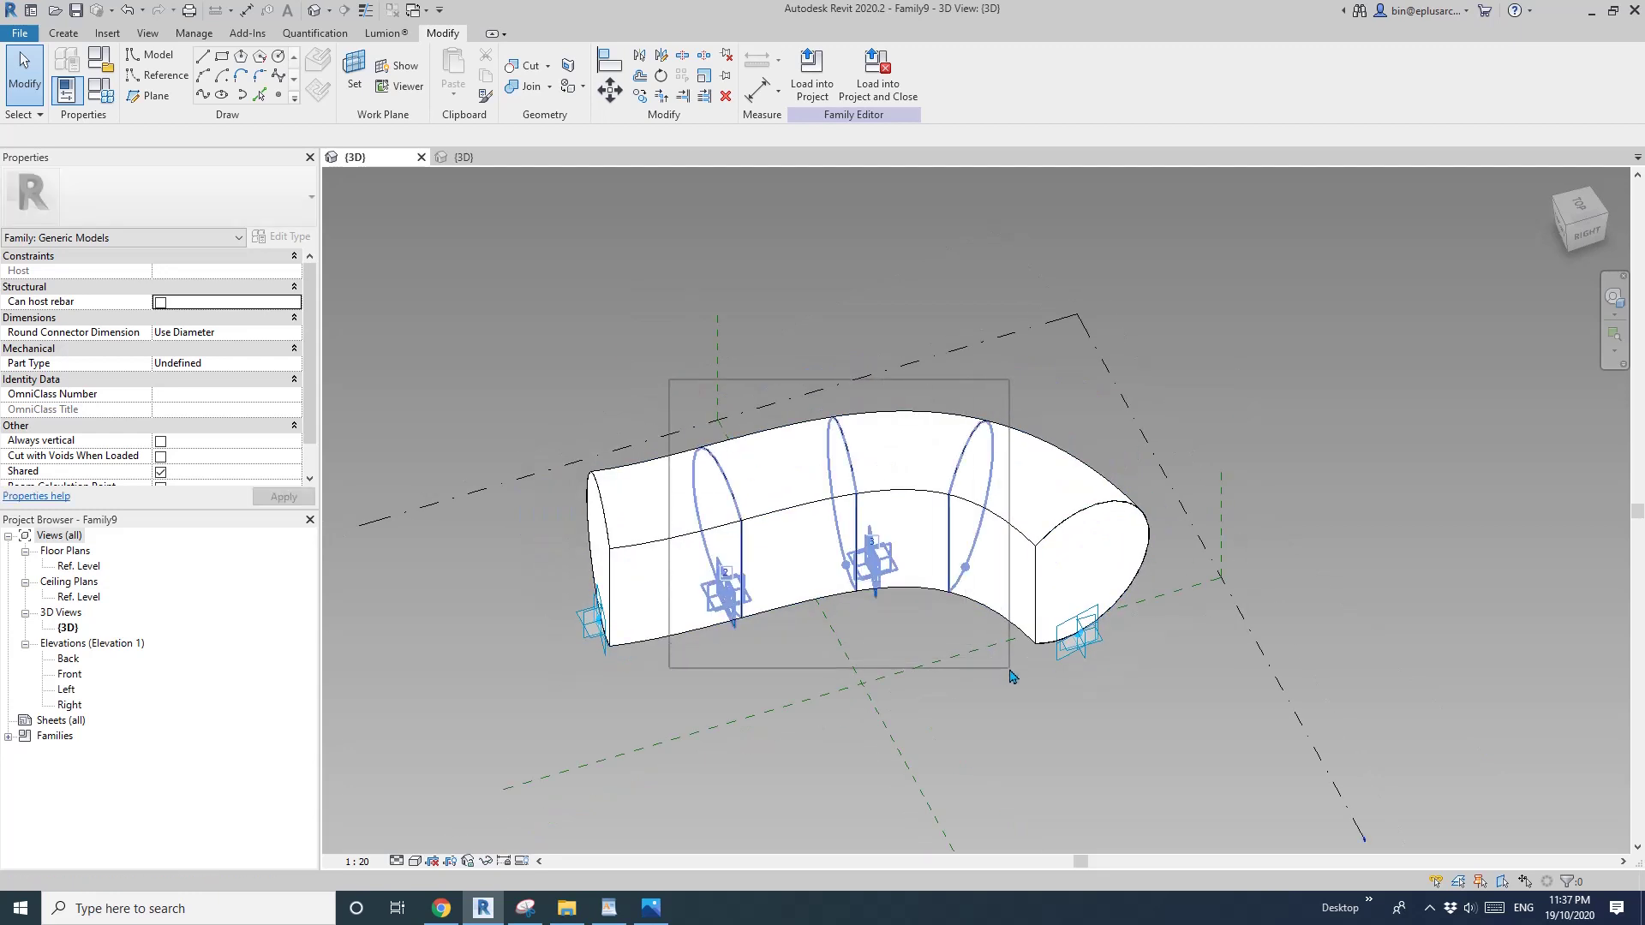
drag(898, 633, 739, 387)
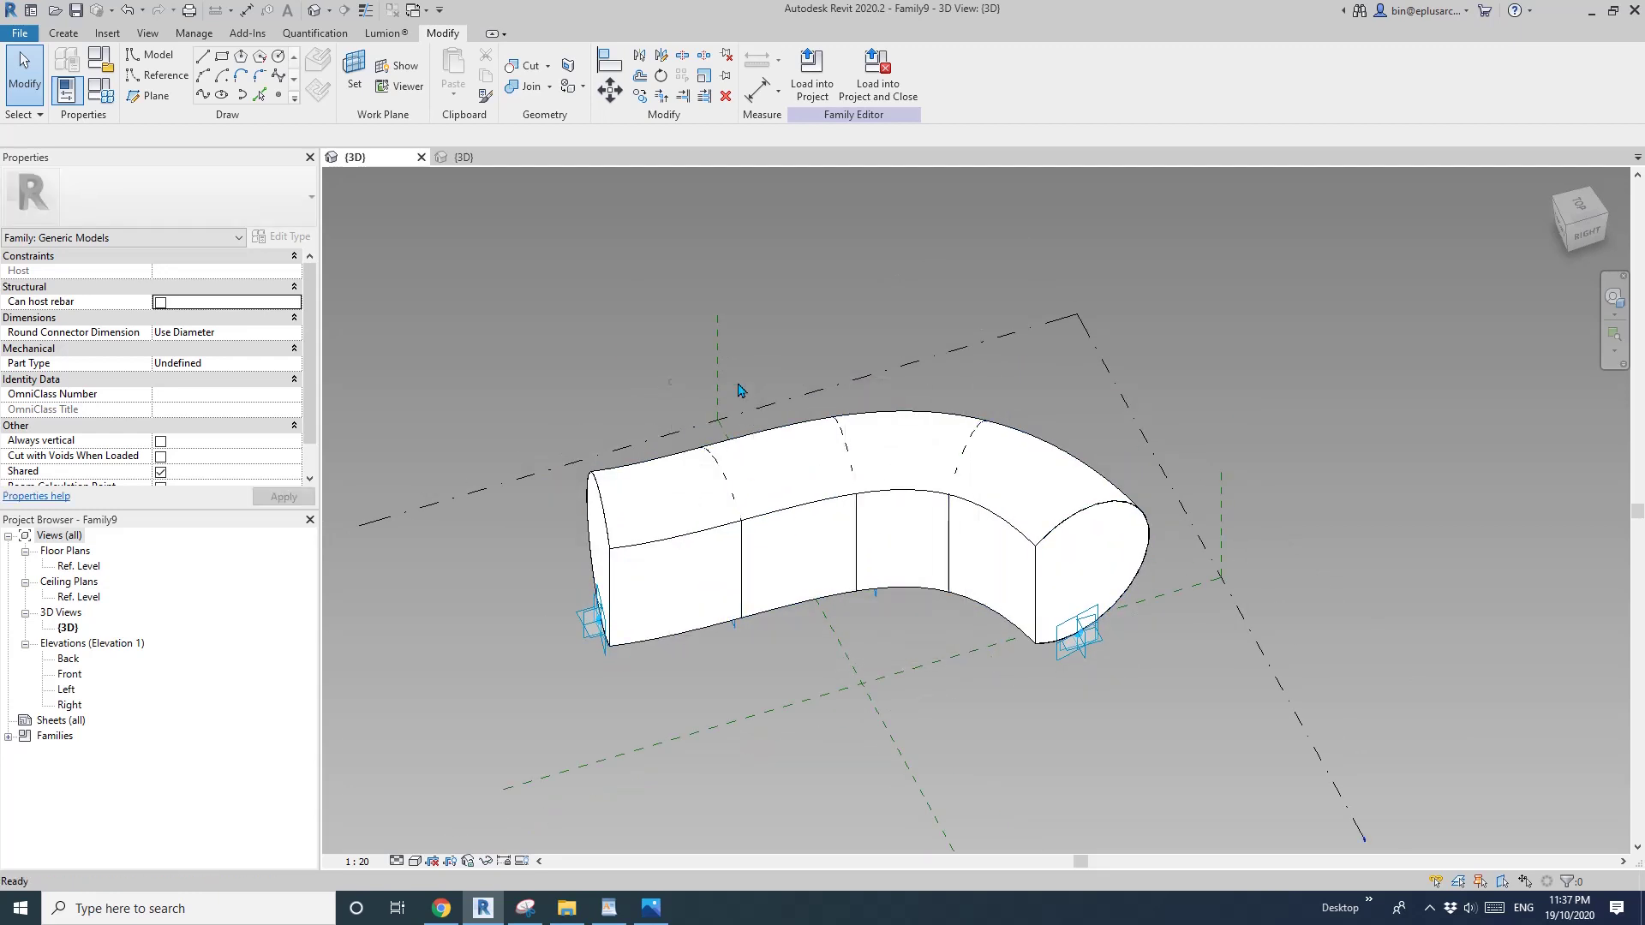
click(926, 454)
key(h)
key(h)
shift+middle_drag(928, 461, 994, 468)
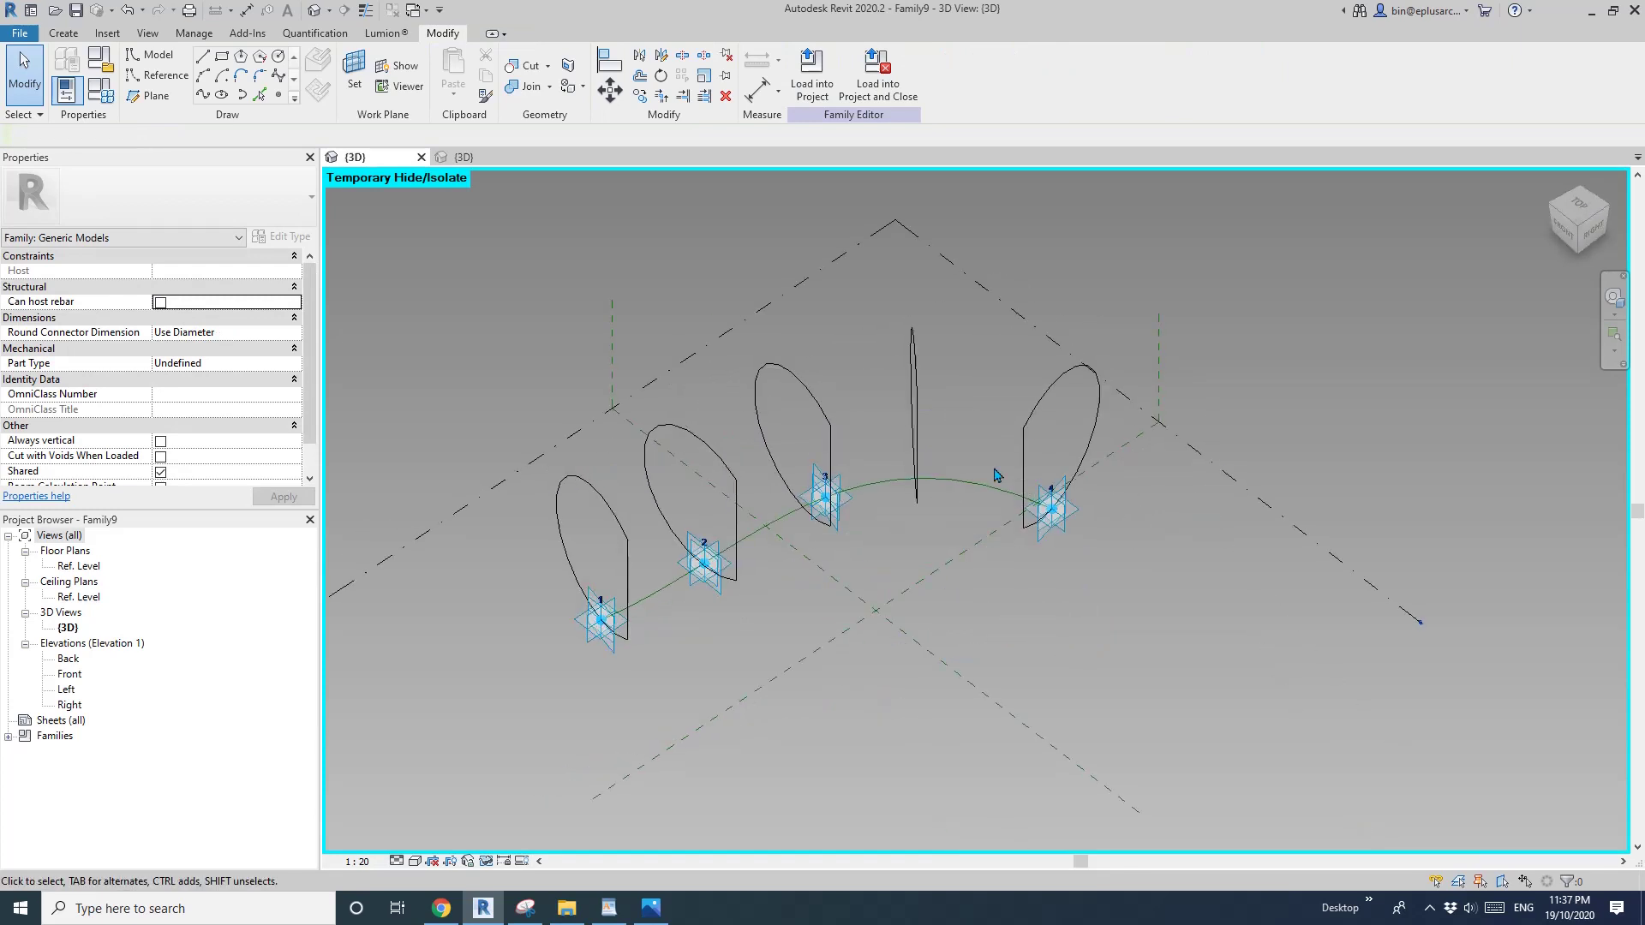
Delete the three intermediate profiles, keeping the two end ones, and reset the temporary hide to bring back the form
click(913, 374)
key(Delete)
click(798, 376)
key(Delete)
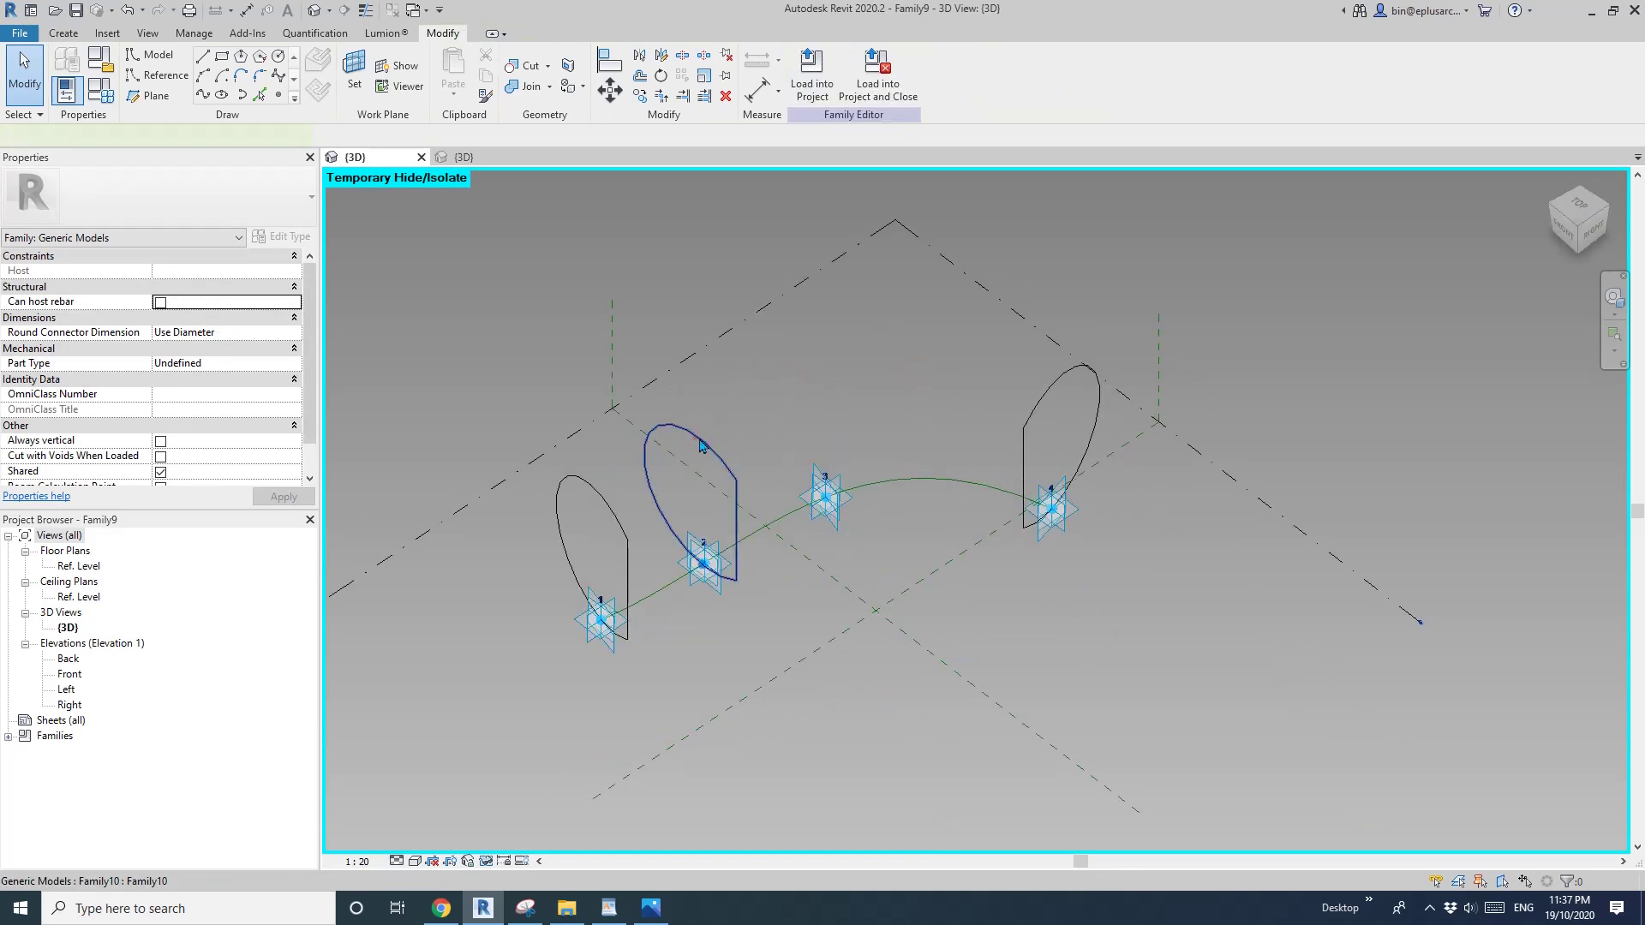
scroll(698, 443, down, 2)
key(h)
key(r)
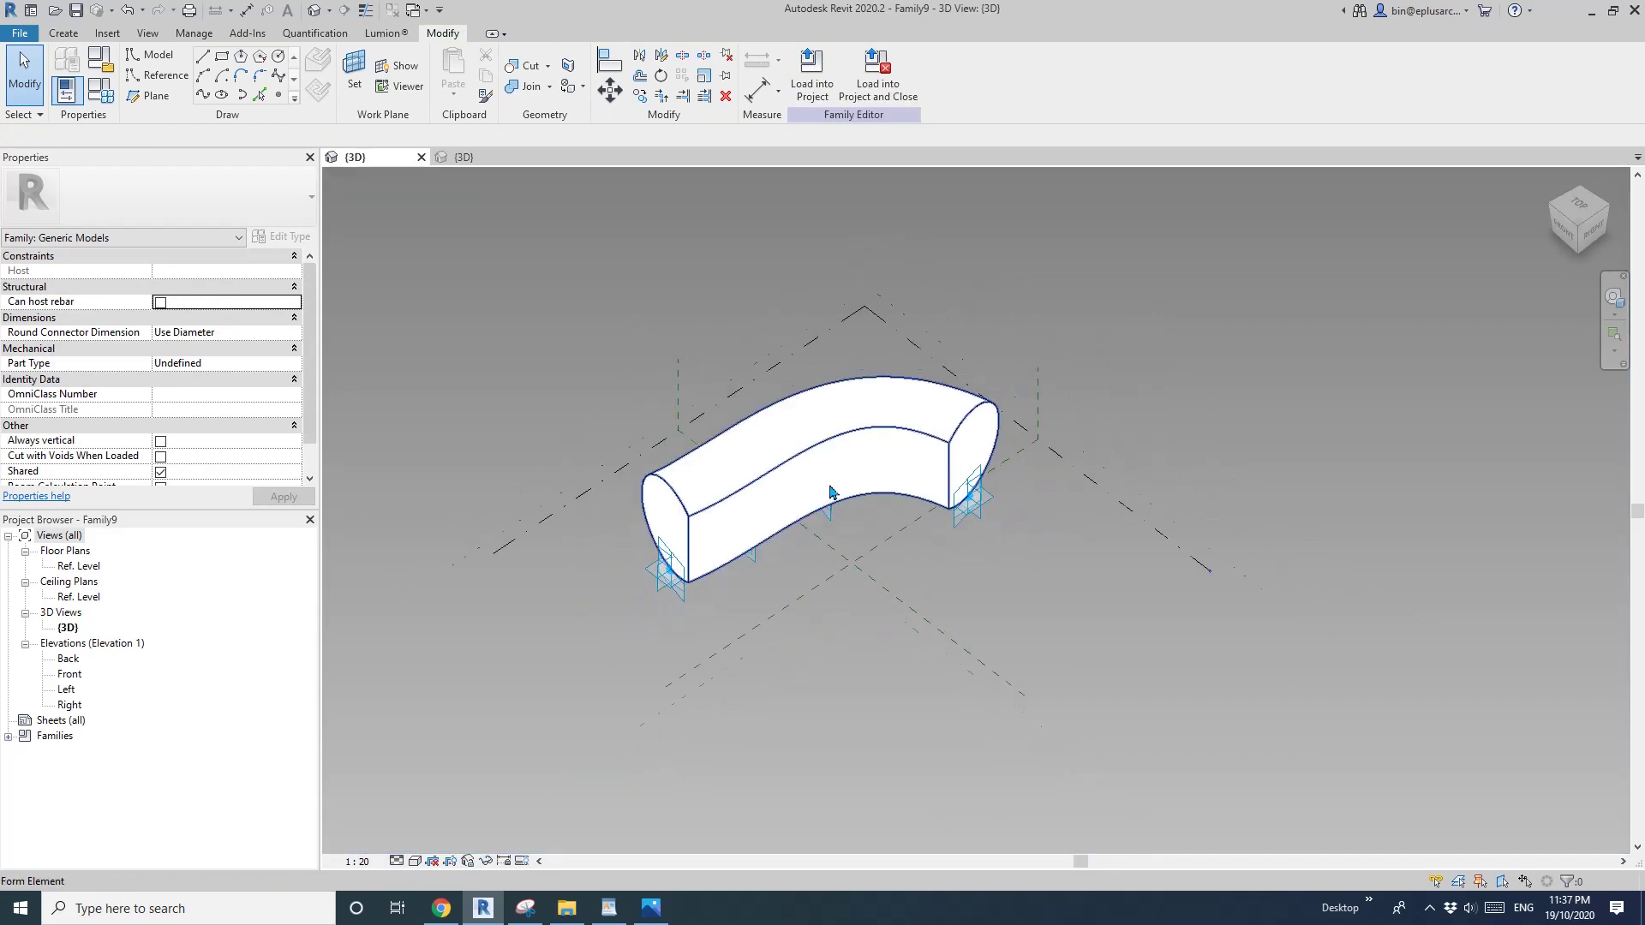
mouse_move(829, 491)
shift+middle_down()
mouse_move(926, 498)
mouse_move(842, 508)
mouse_move(677, 569)
shift+middle_up()
scroll(934, 517, up, 2)
click(858, 481)
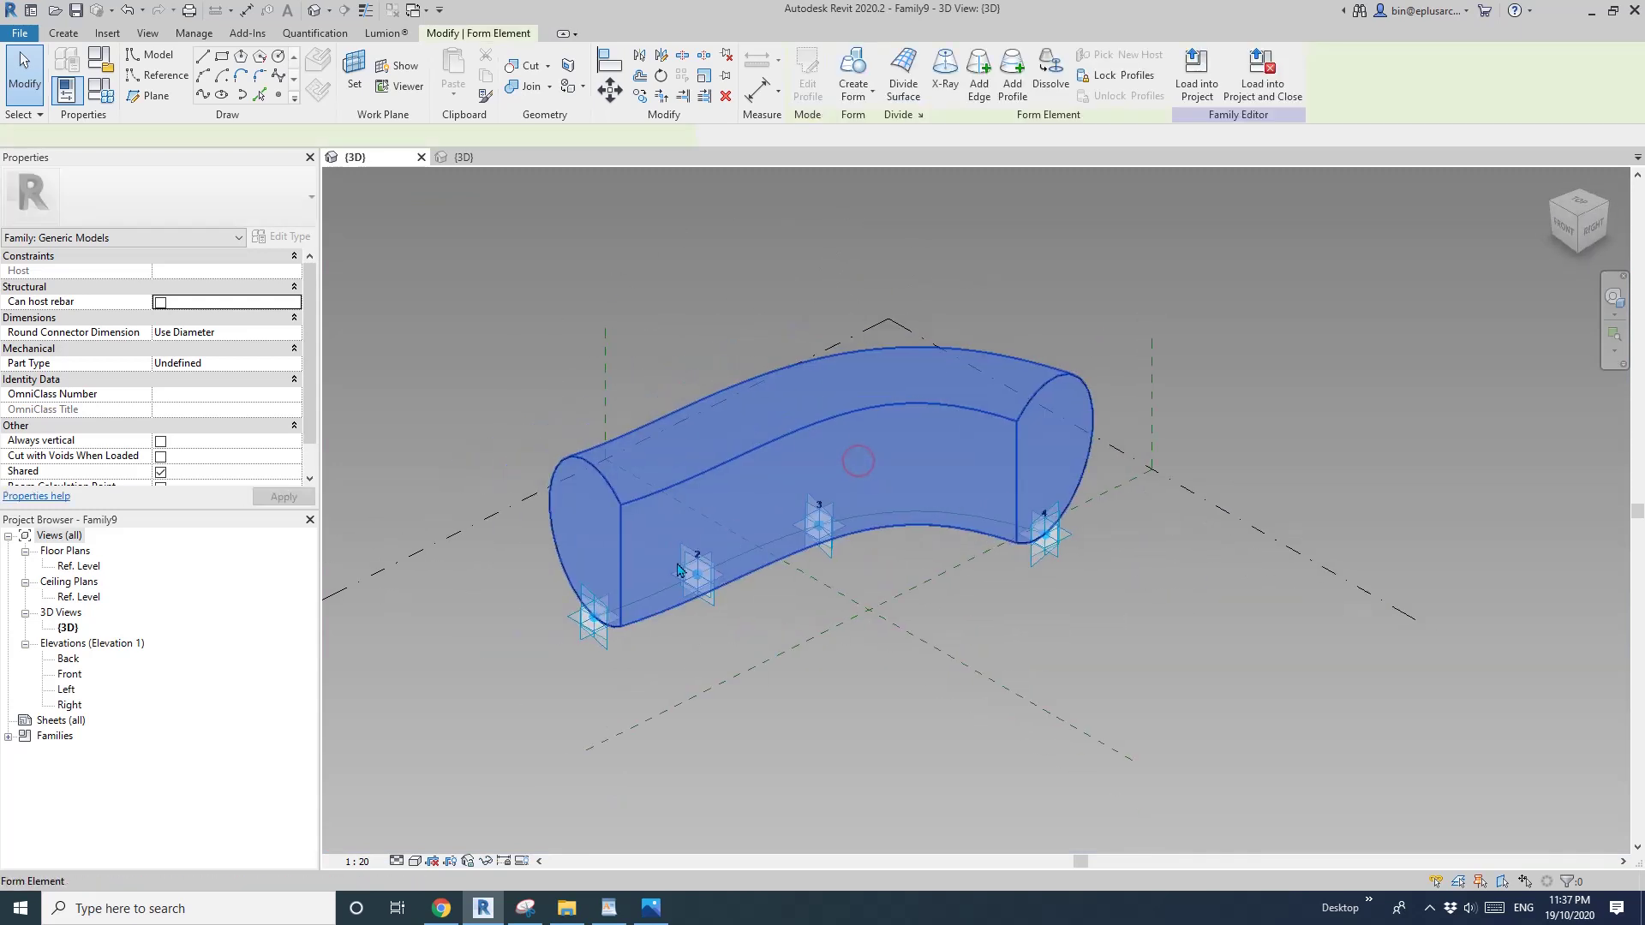
key(Escape)
scroll(686, 487, down, 1)
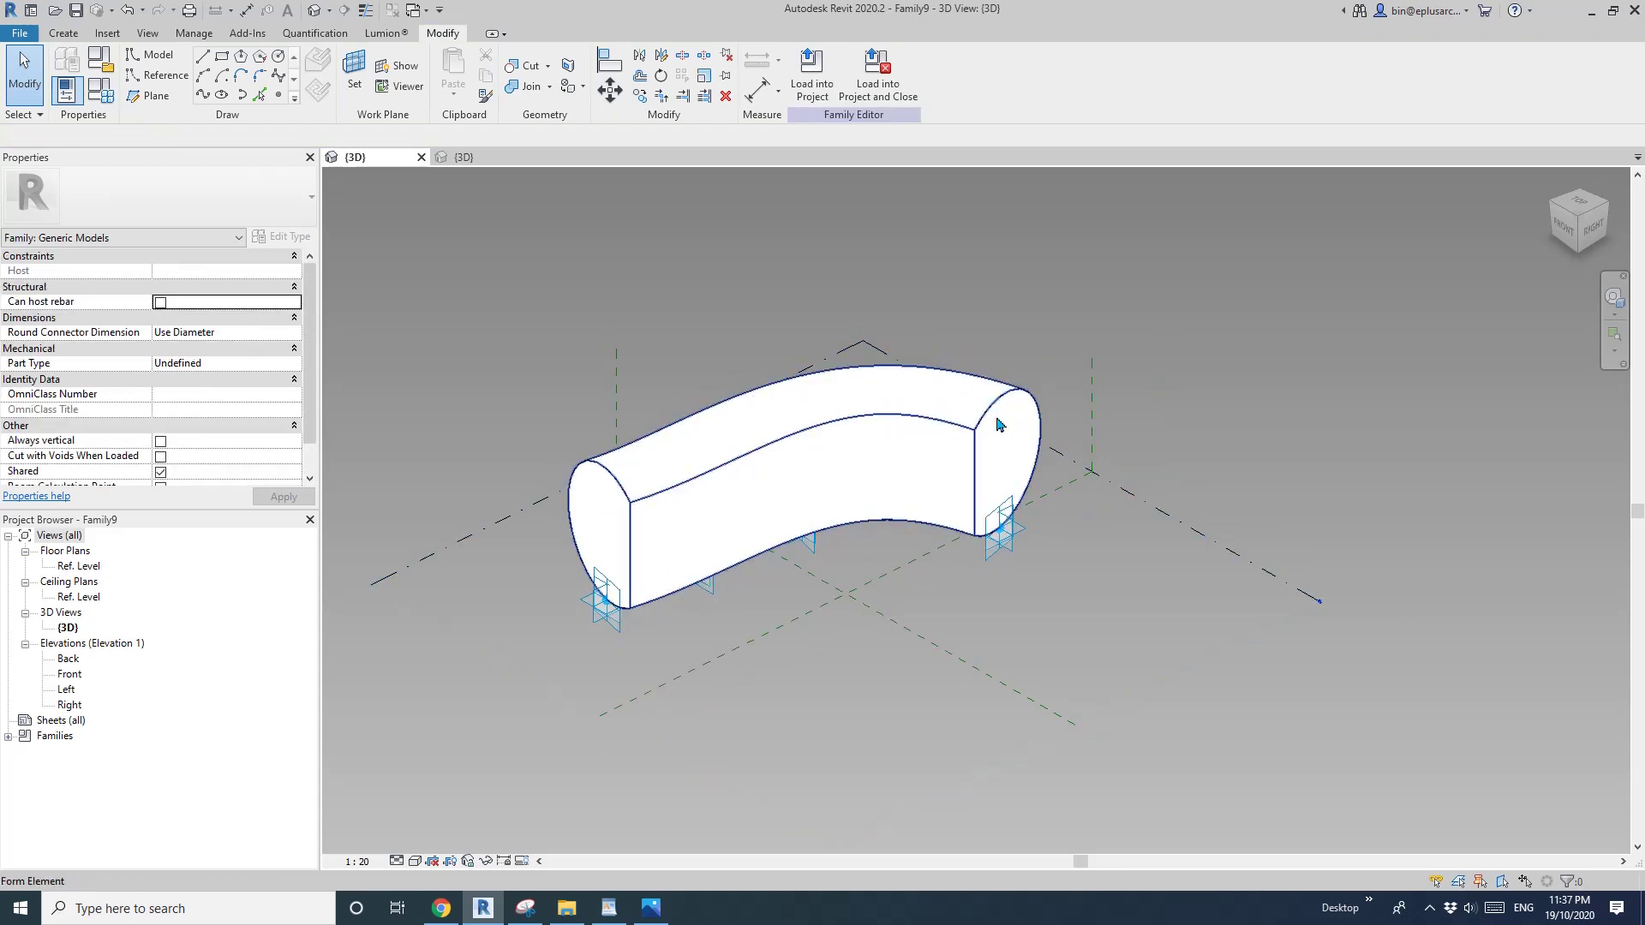
shift+middle_drag(674, 553, 996, 594)
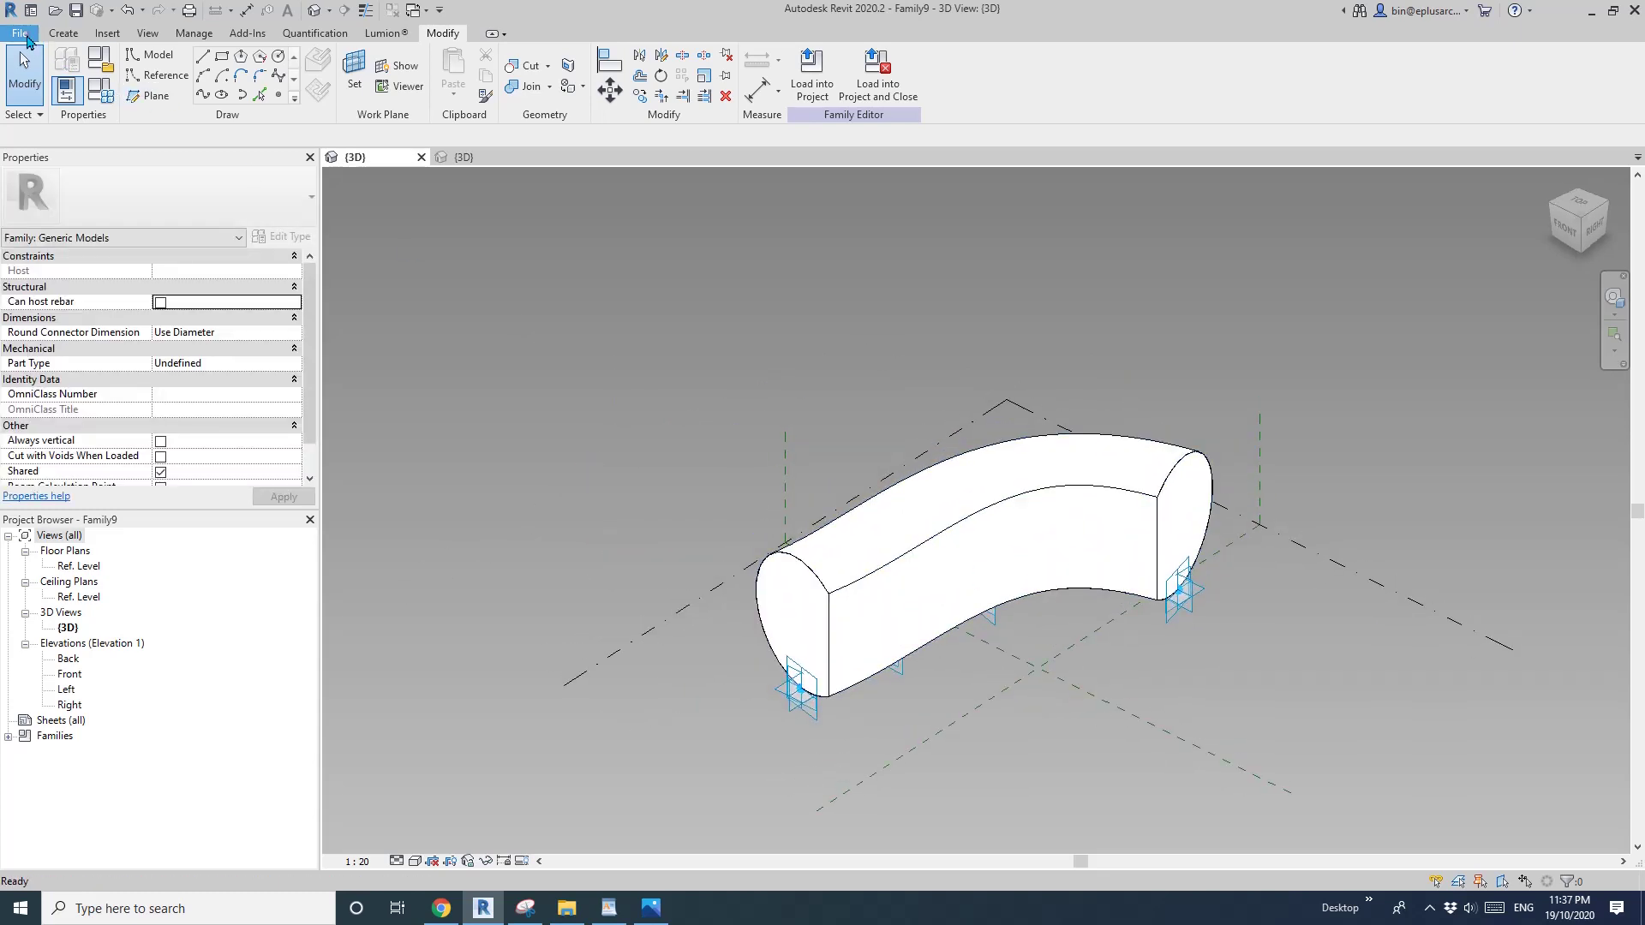
Create a new project from the Architectural Template and load the adaptive family into Project8
click(21, 34)
mouse_move(113, 105)
click(248, 107)
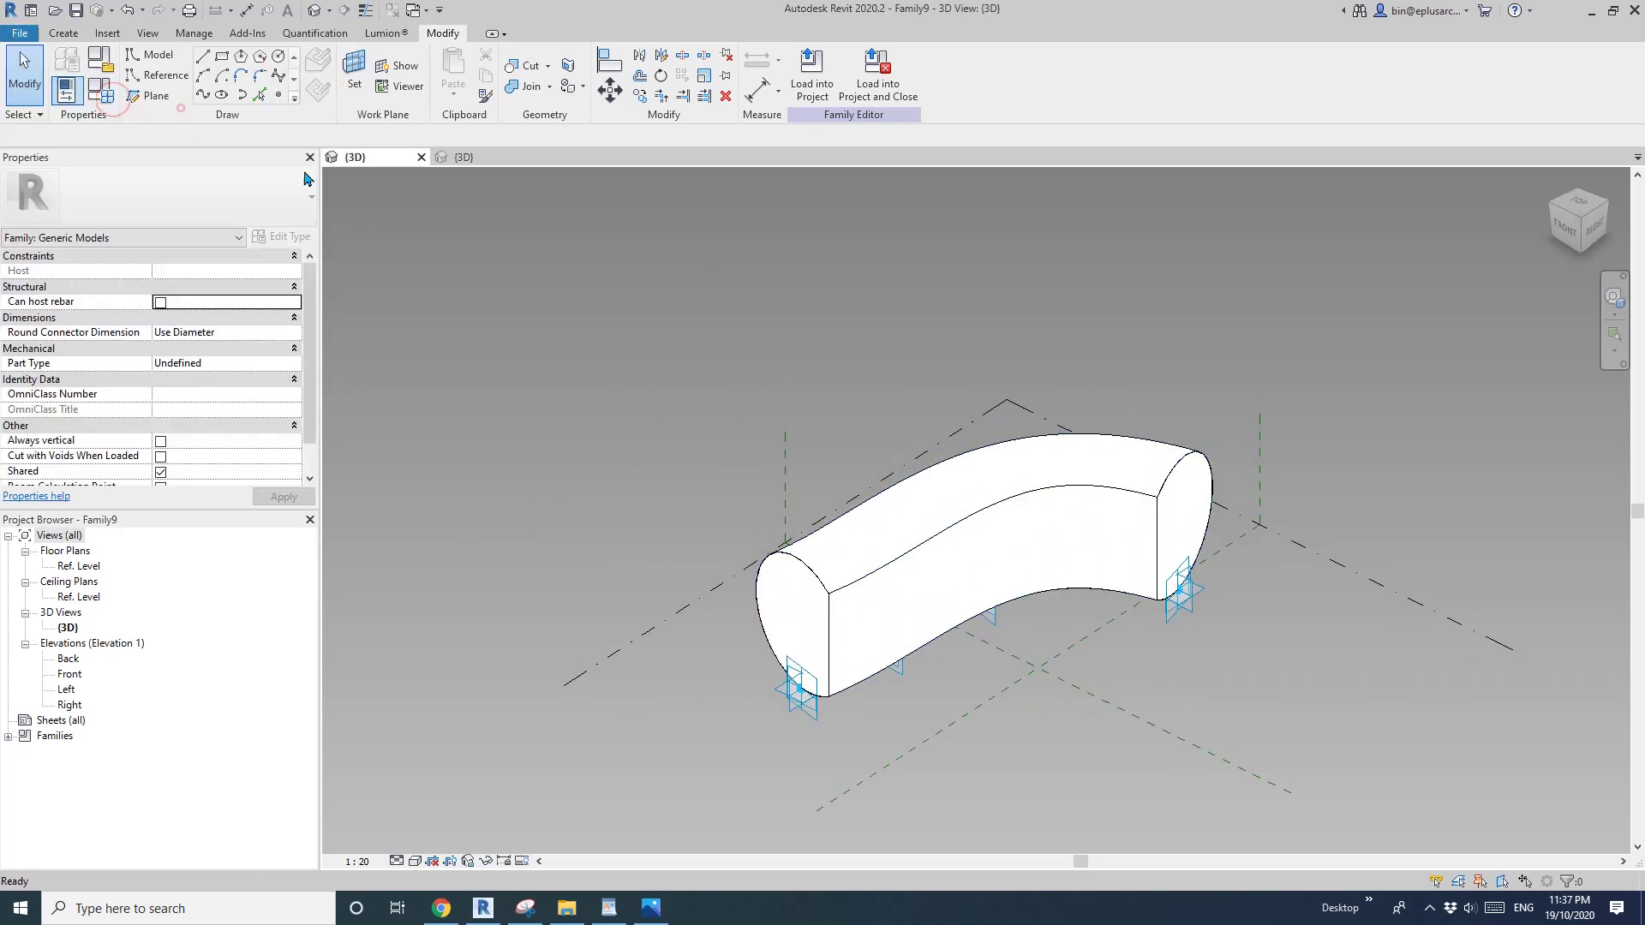
click(214, 188)
click(122, 219)
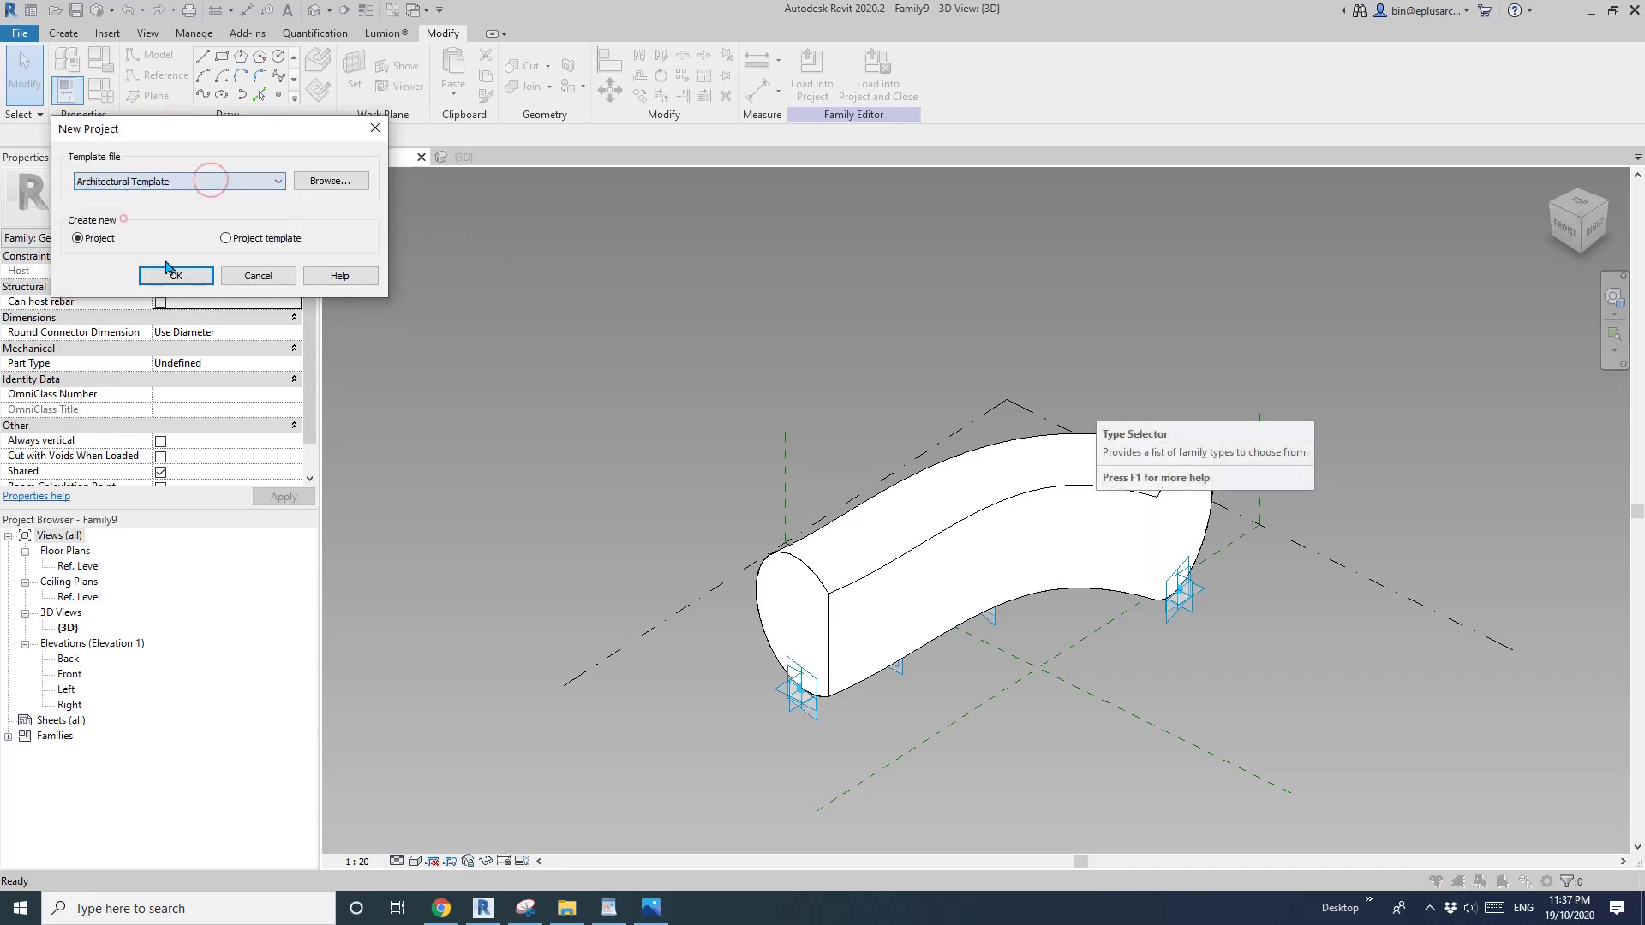
click(174, 272)
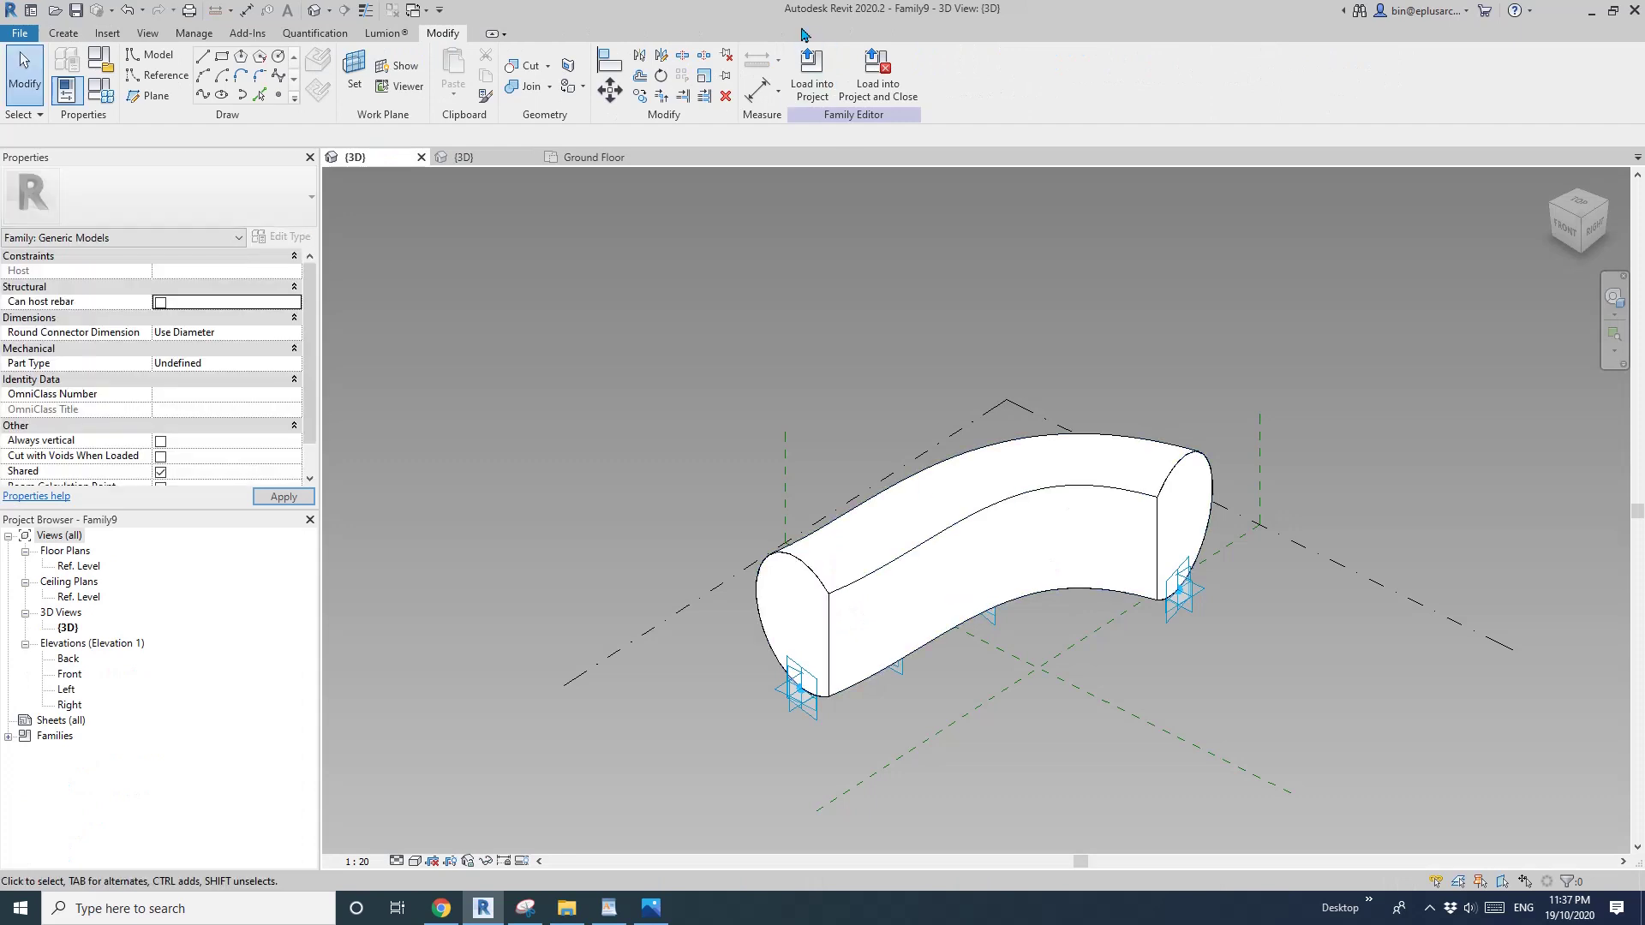
click(808, 65)
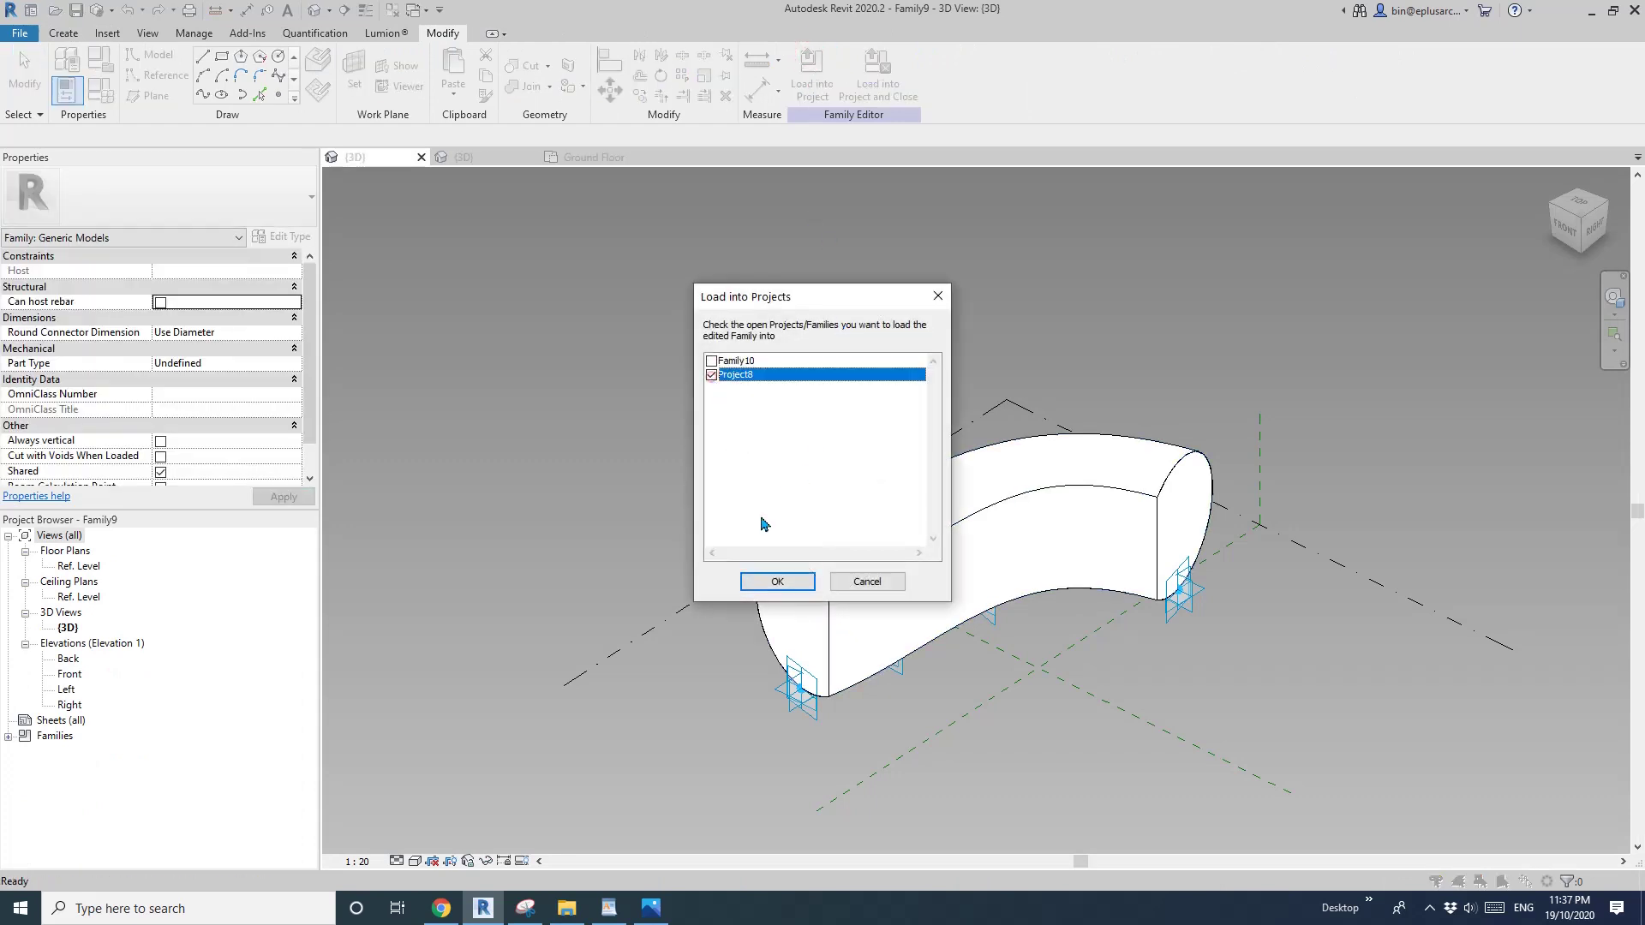
click(778, 581)
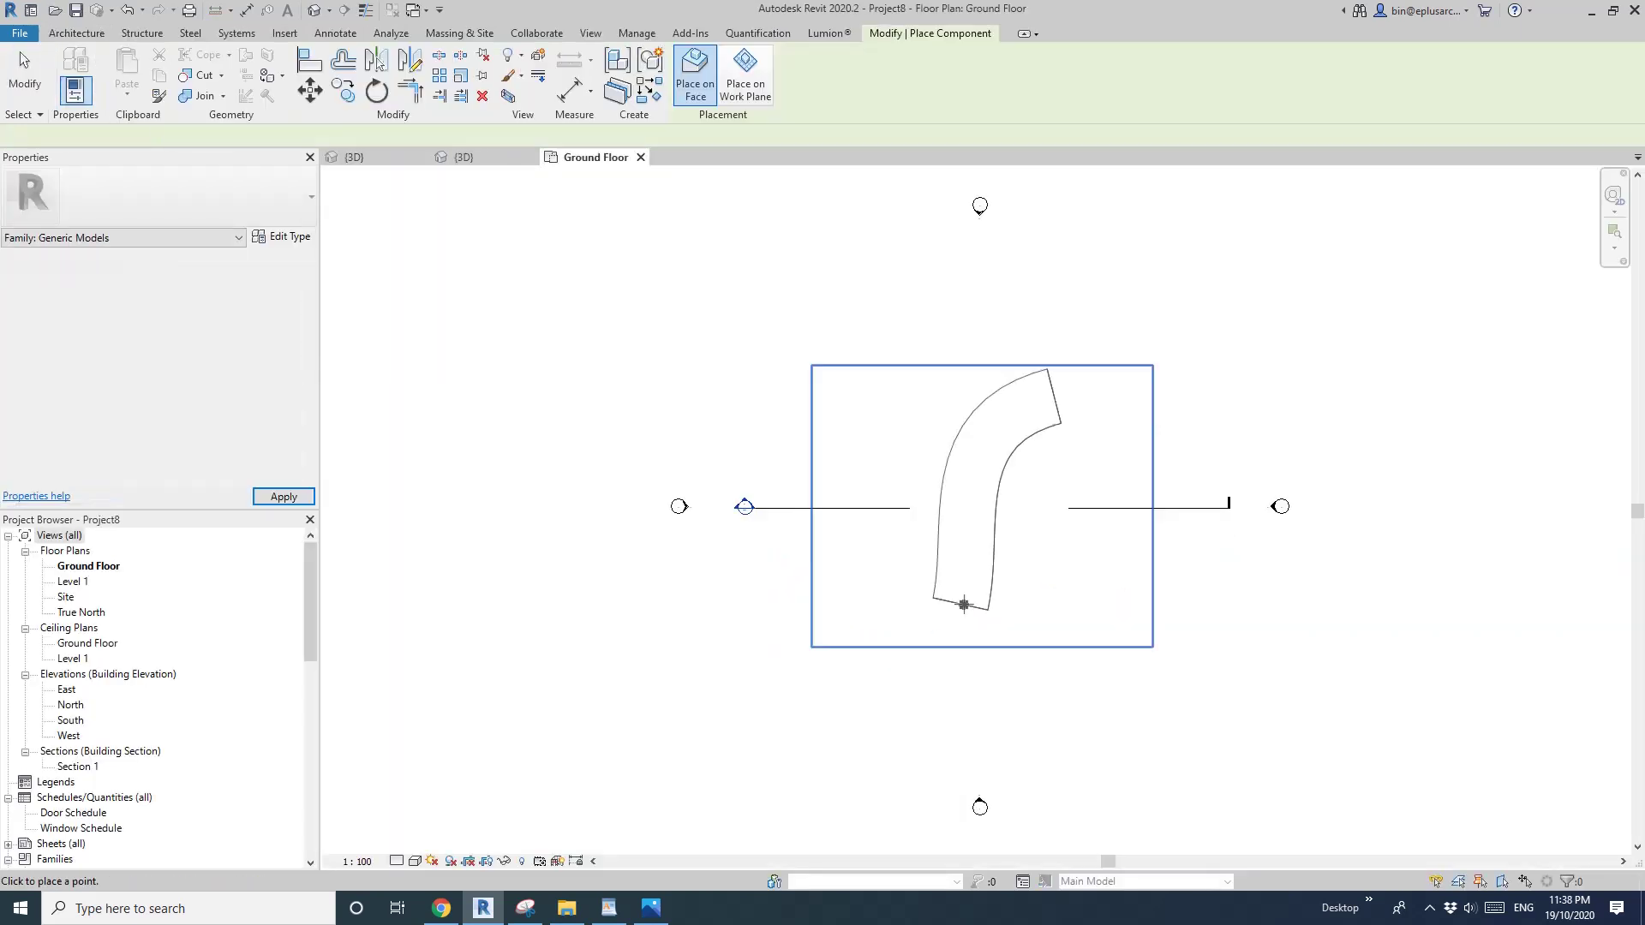
Place an instance of the family in a straight diagonal line on the Ground Floor plan and open the default 3D view
click(956, 588)
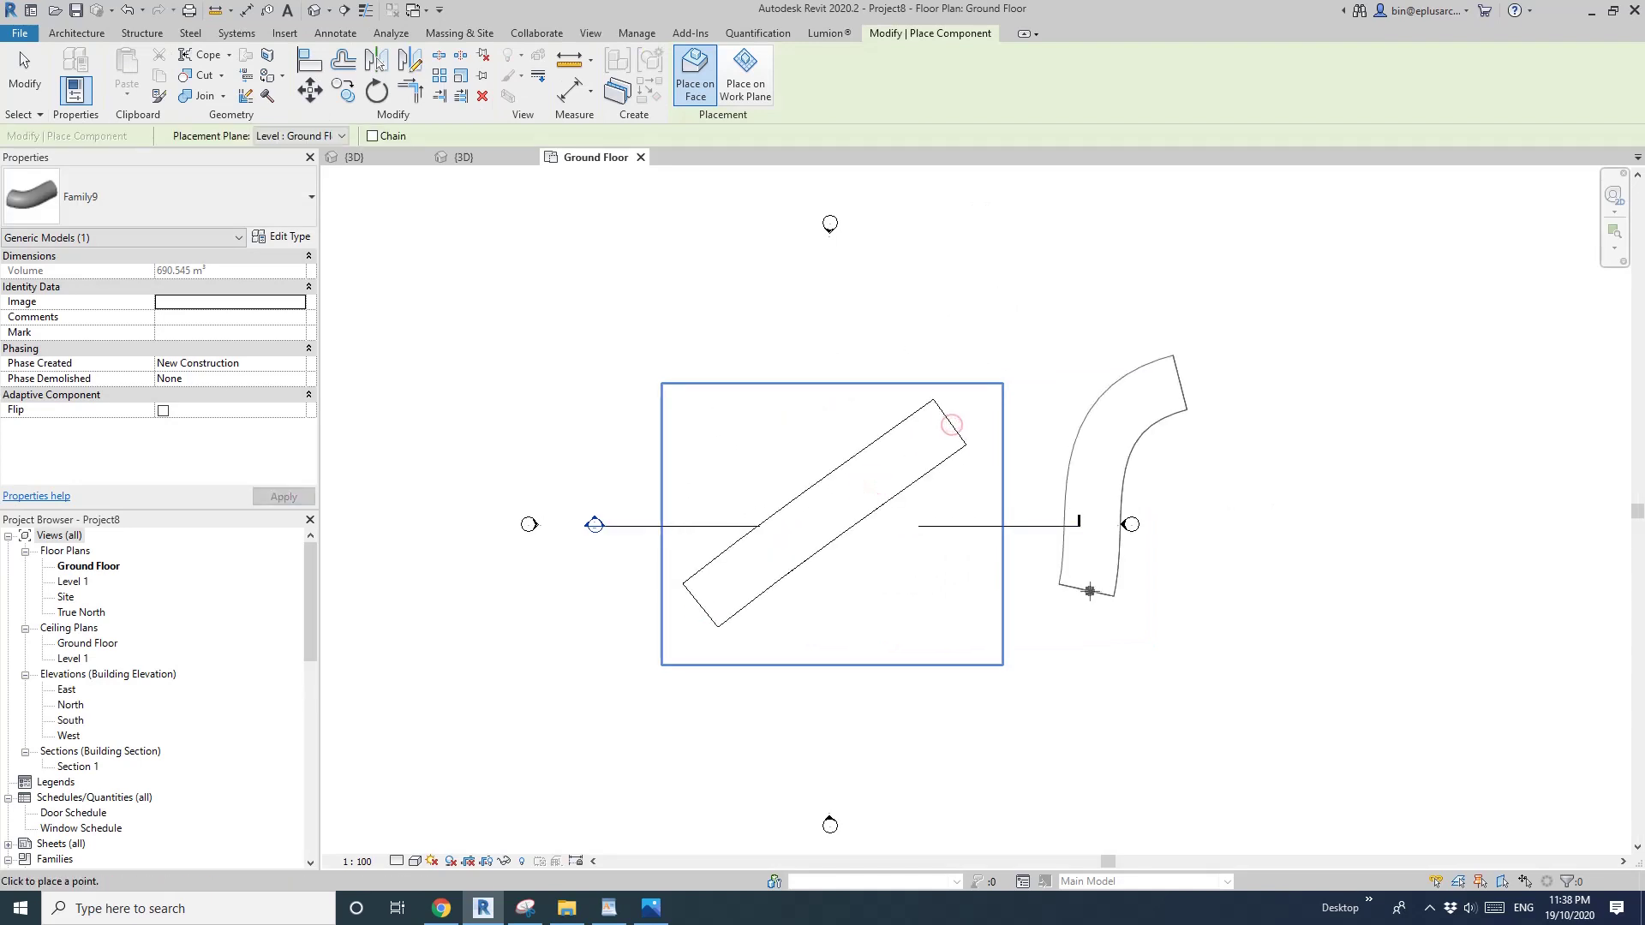
key(Escape)
key(Escape)
click(316, 10)
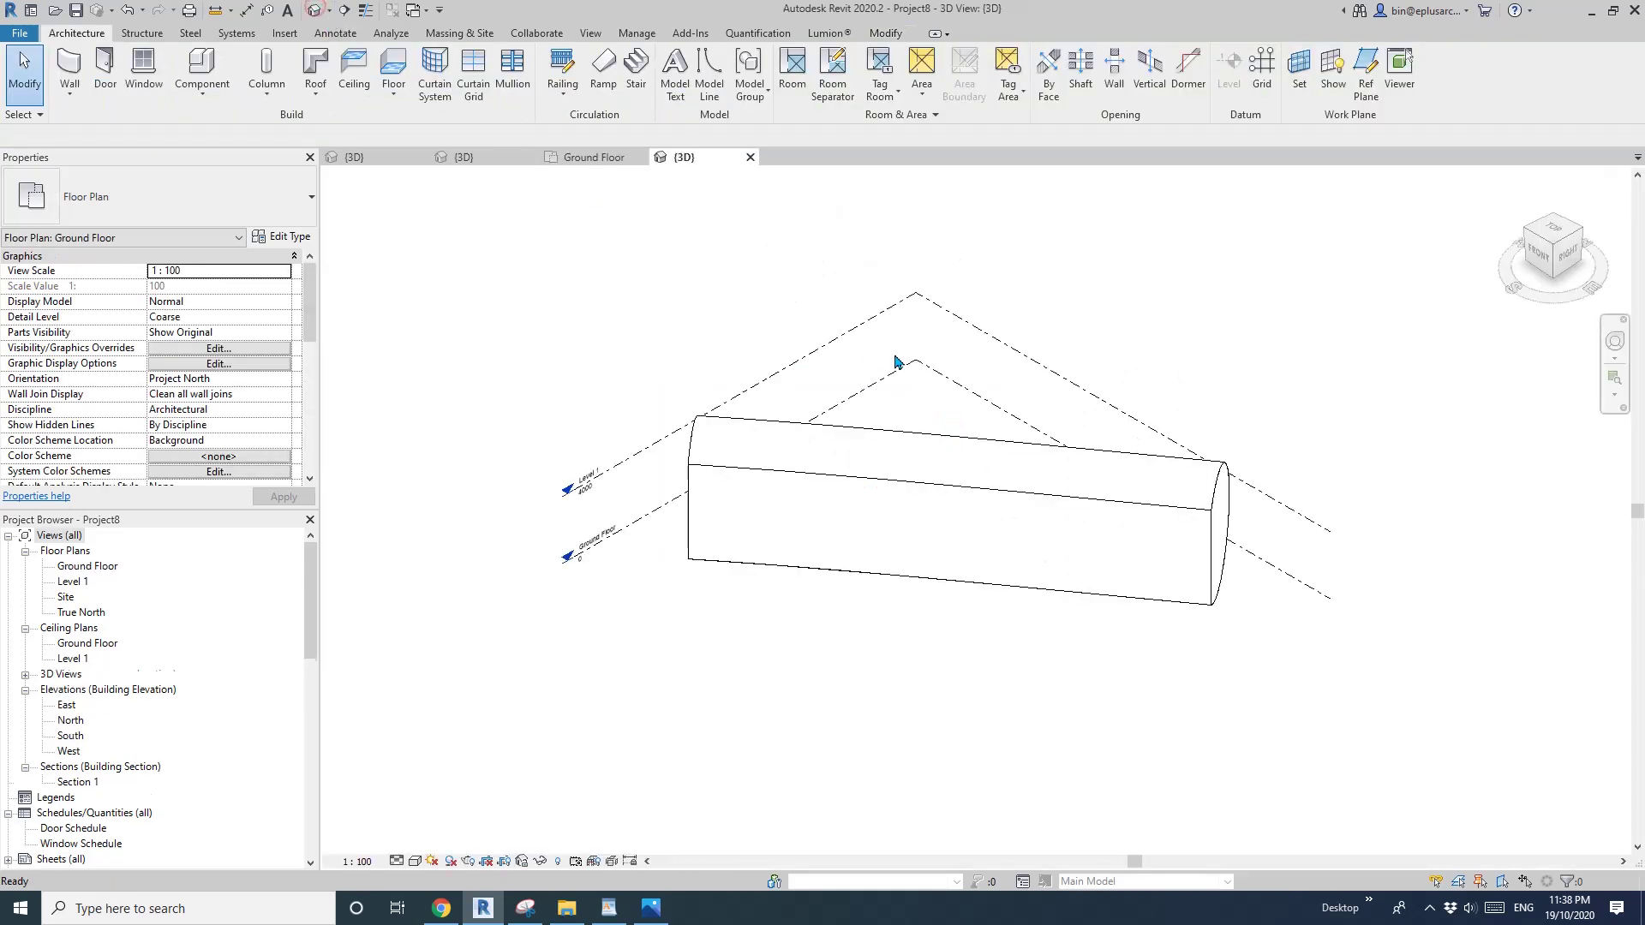
shift+middle_drag(823, 546, 925, 583)
Try to raise the two intermediate adaptive points of the placed instance above the Ground Floor level
click(913, 580)
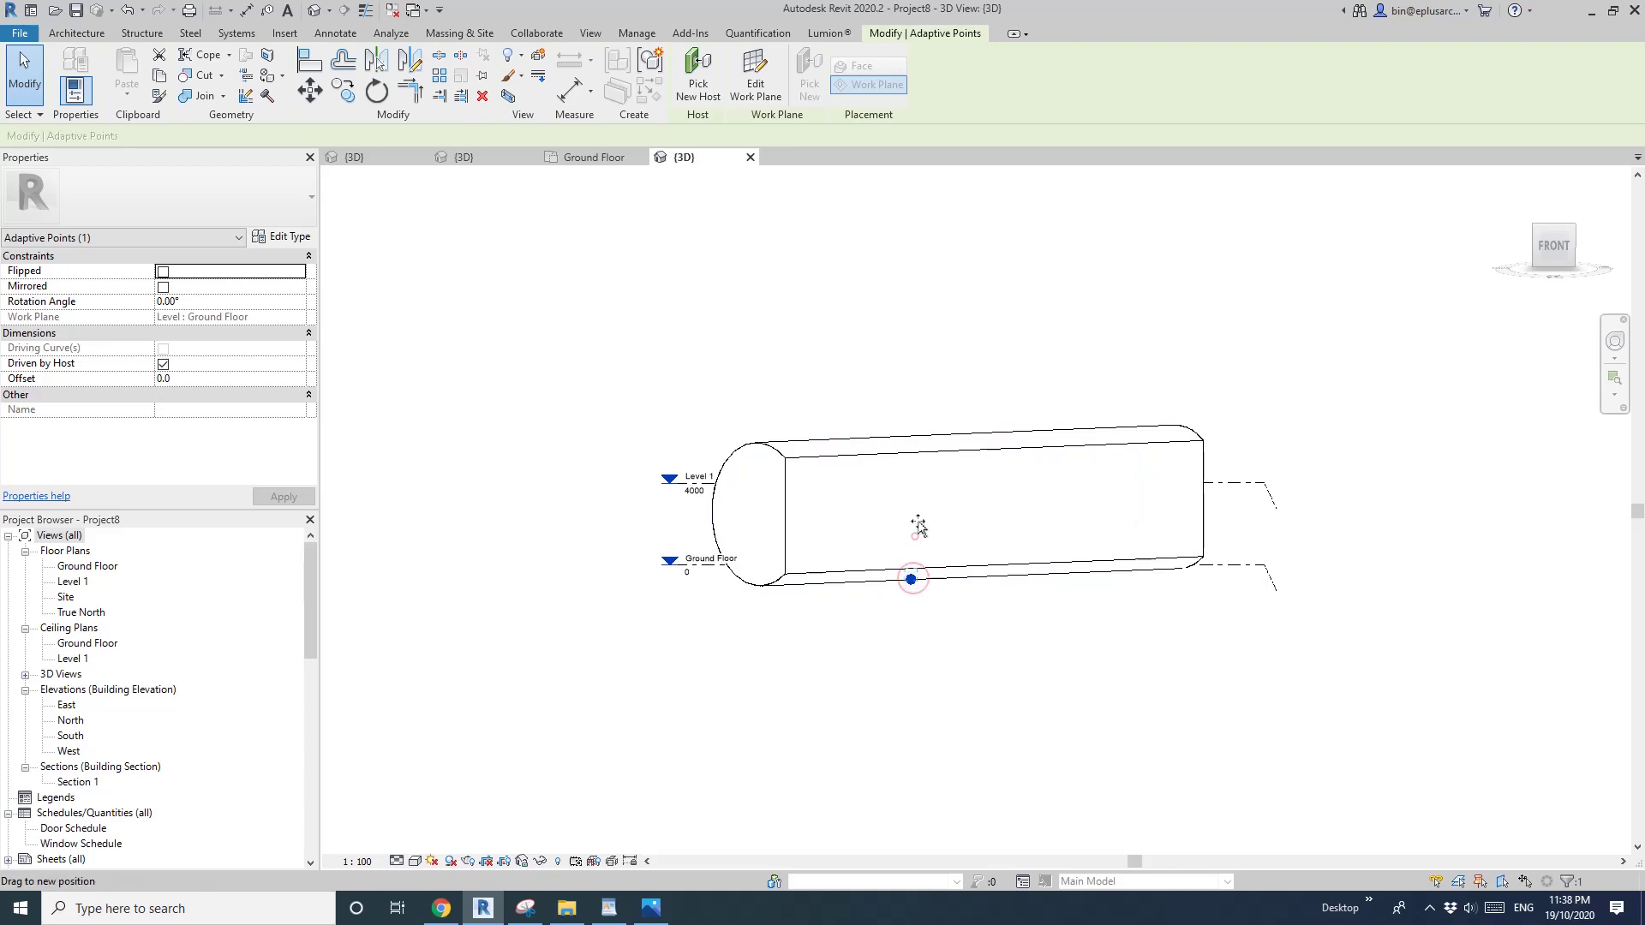
drag(921, 482, 922, 514)
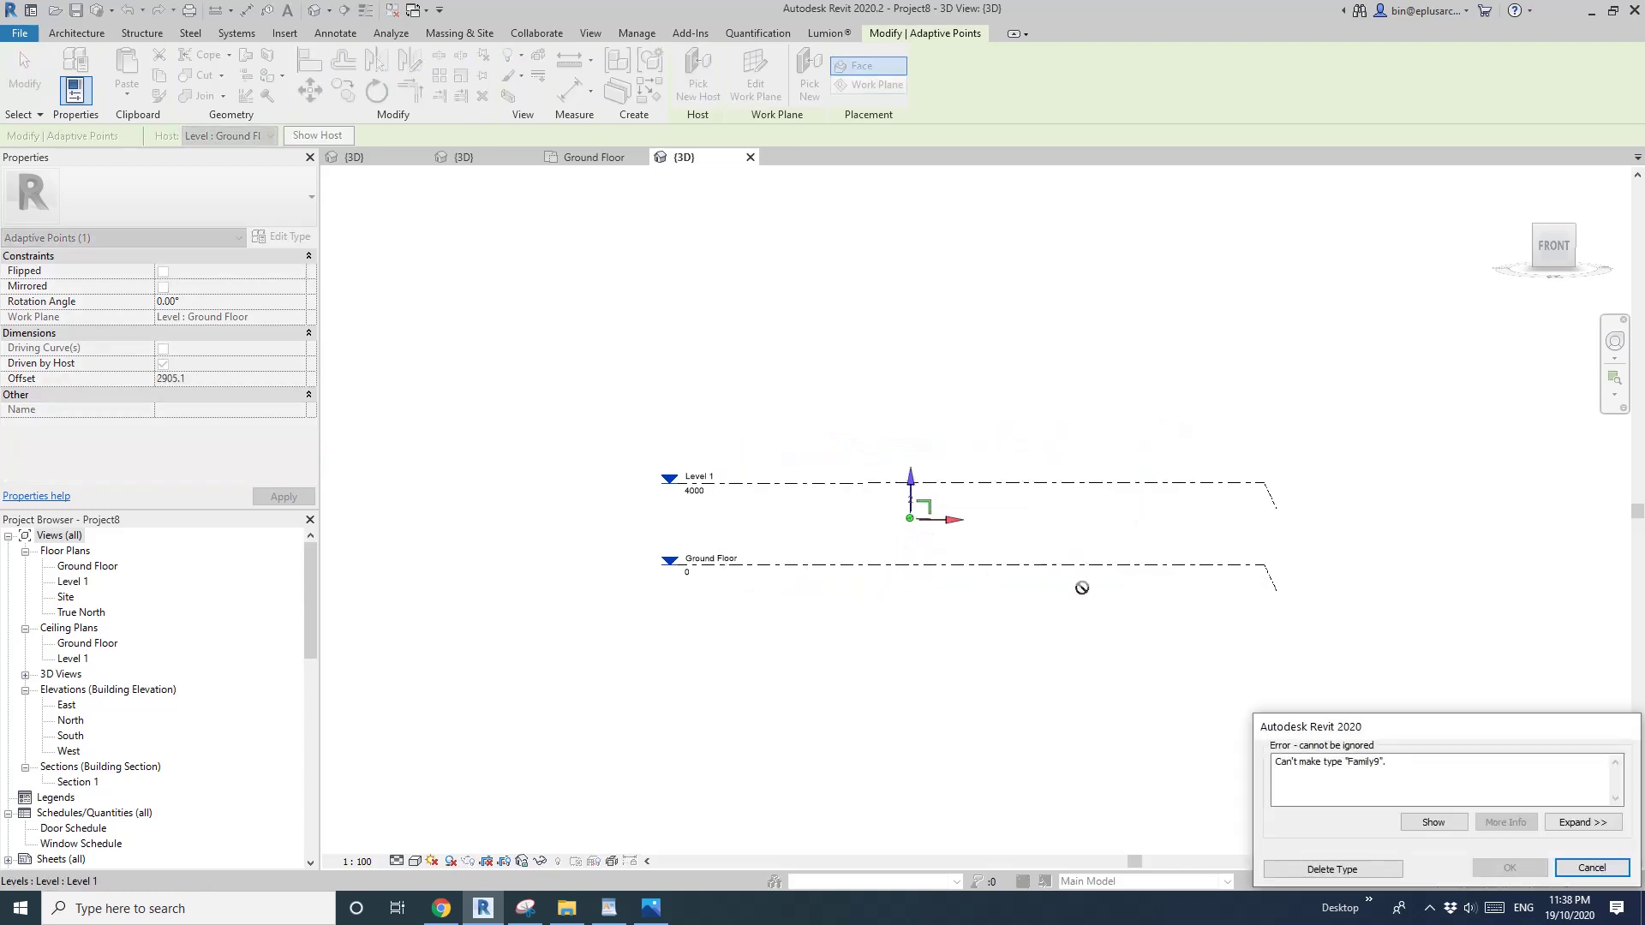
key(Escape)
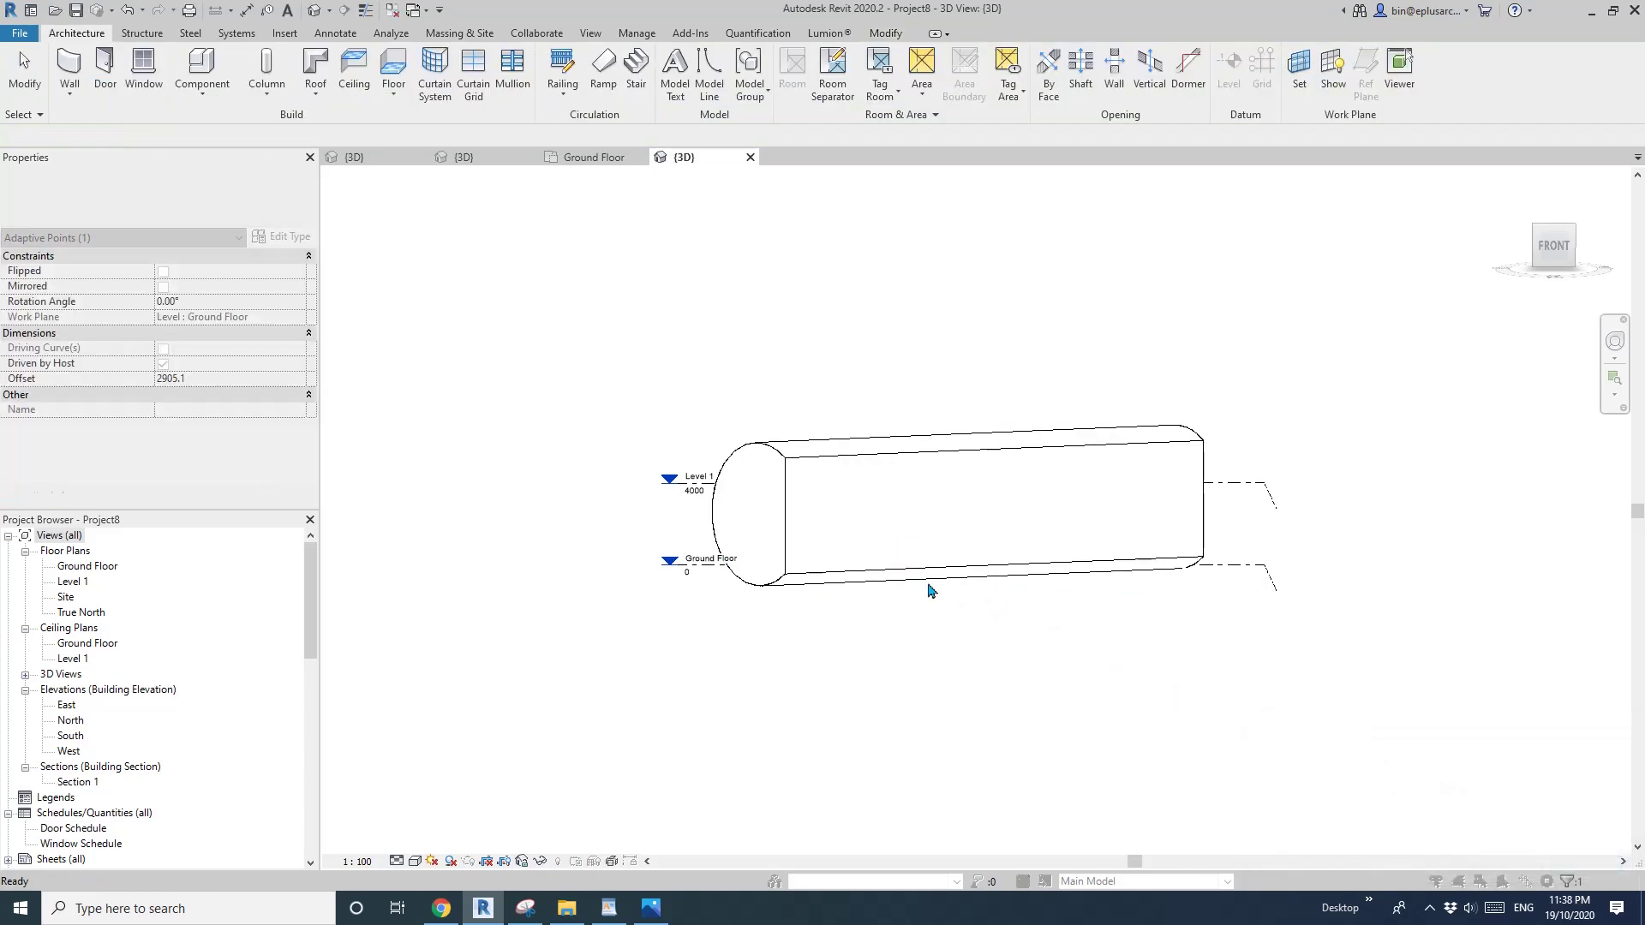
click(911, 577)
drag(913, 541, 914, 541)
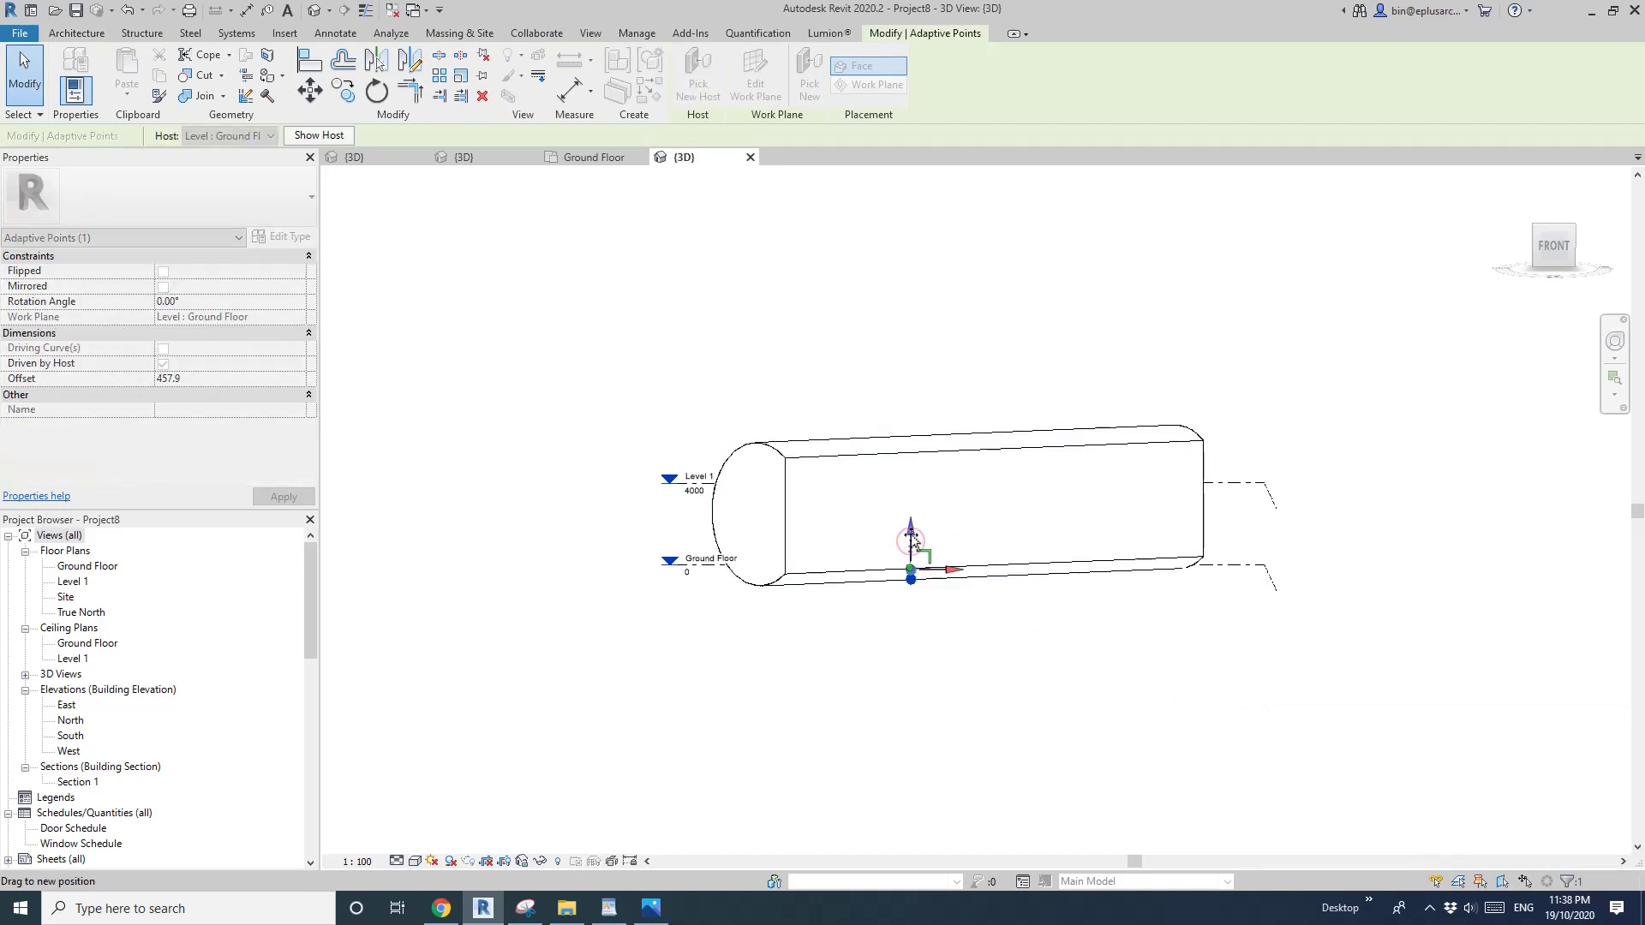
key(Escape)
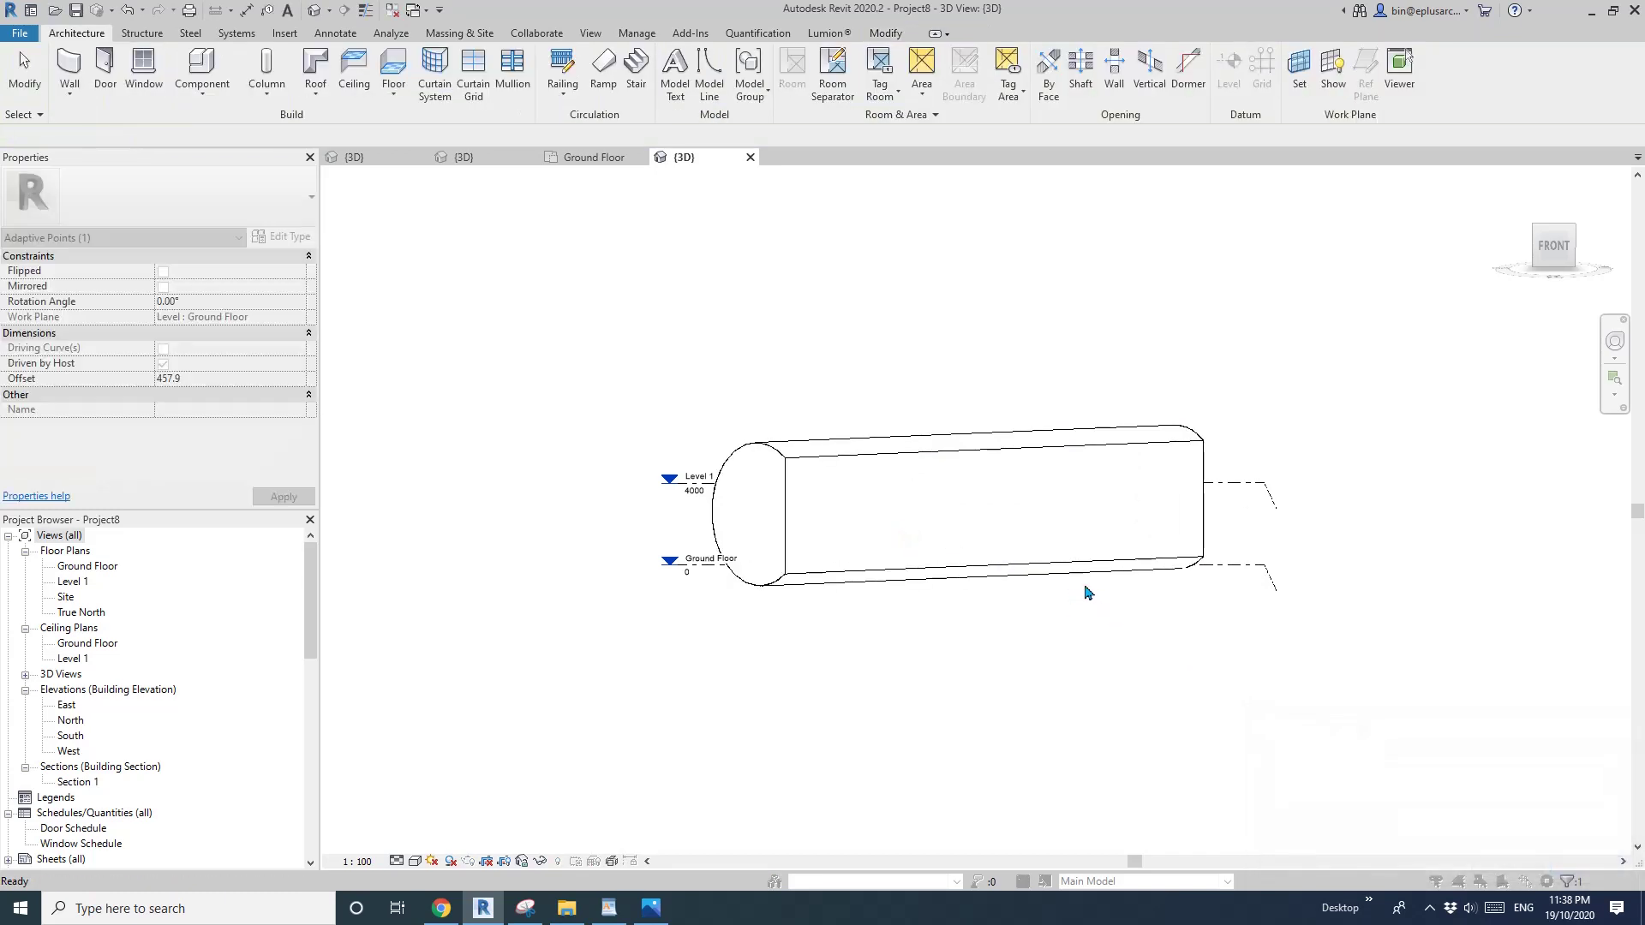
click(1041, 572)
drag(1042, 538, 1046, 514)
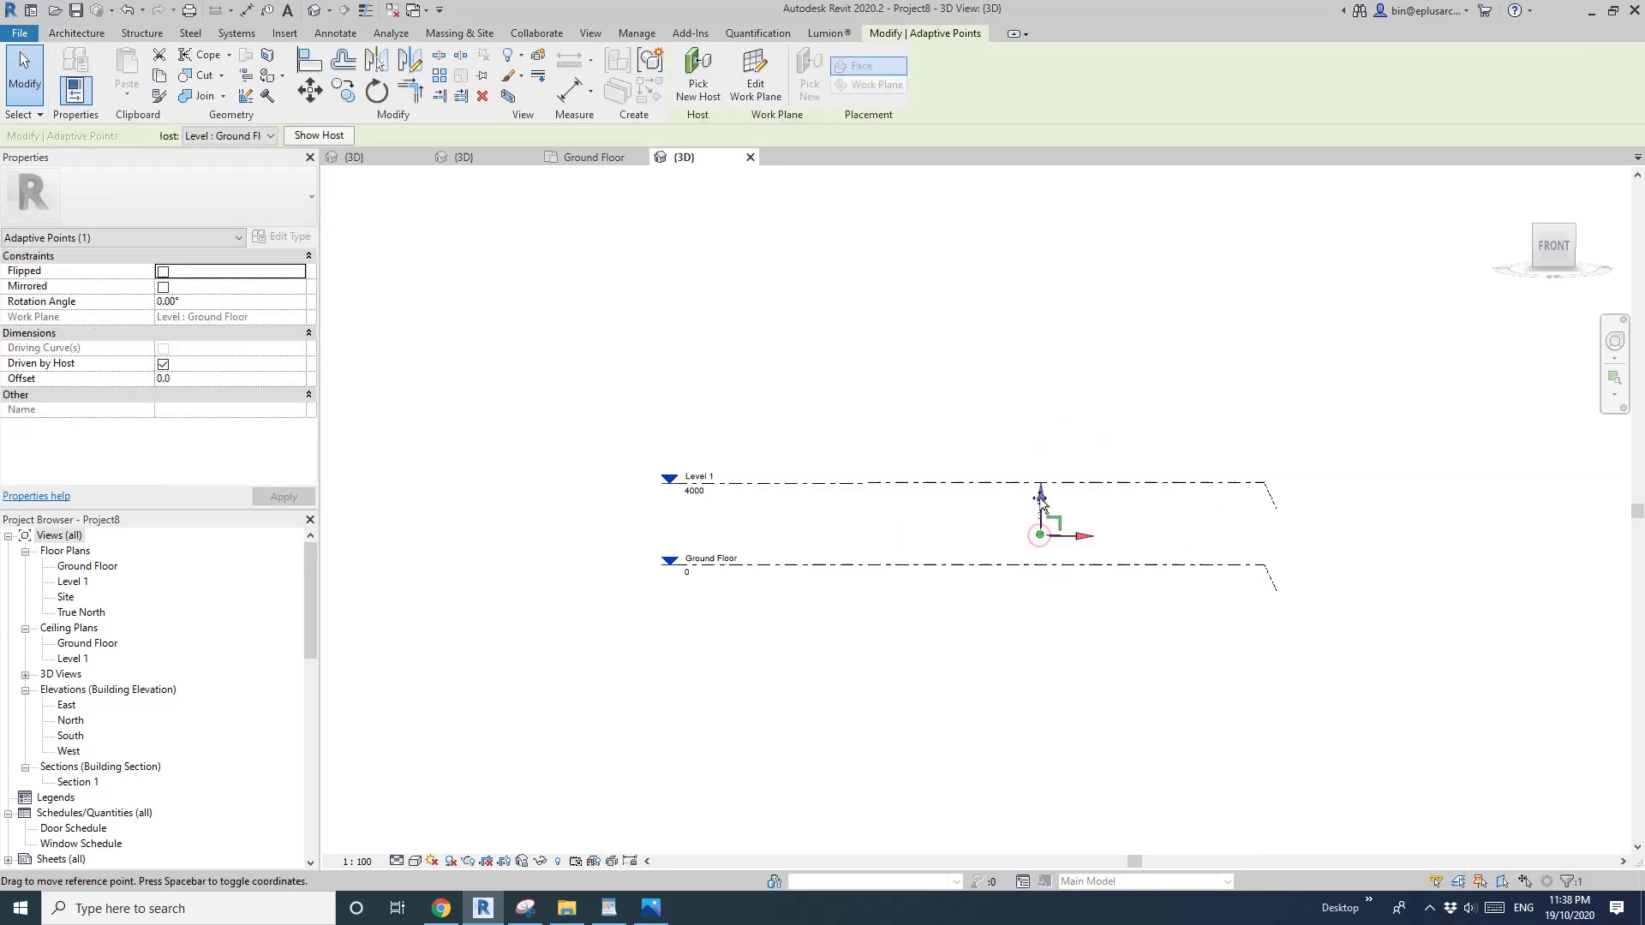
key(Escape)
Place a second four-point instance of the family along a curved path beside the straight one in the 3D view
shift+middle_drag(1072, 562, 986, 782)
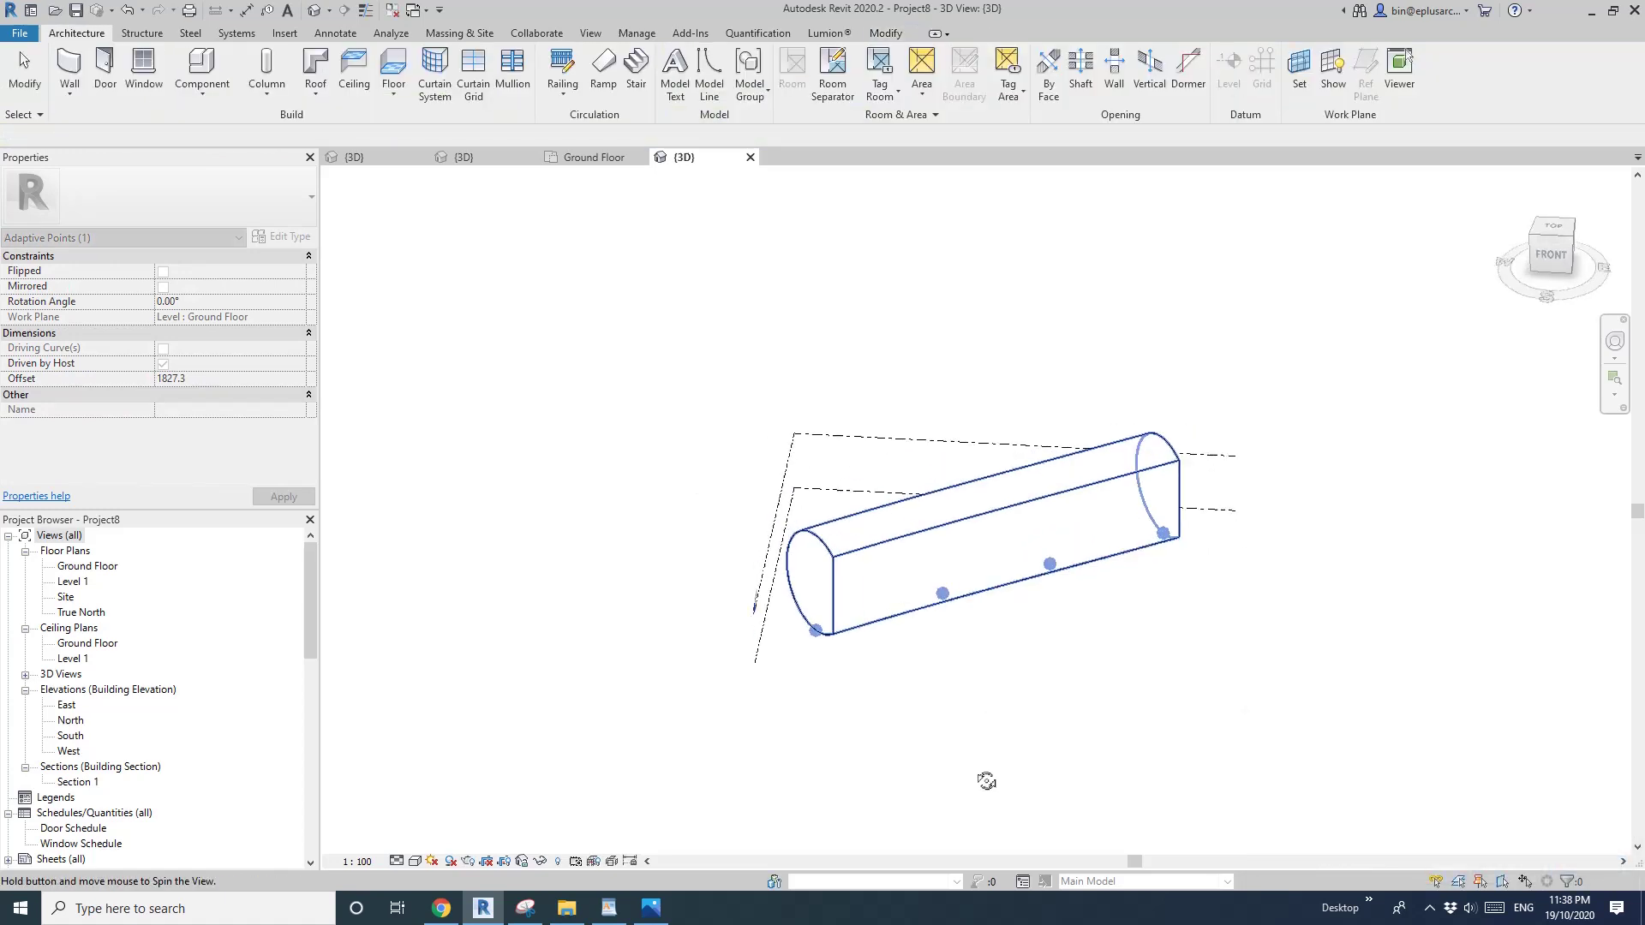
click(1037, 579)
scroll(1007, 591, down, 2)
middle_drag(1015, 623, 892, 529)
key(c)
key(s)
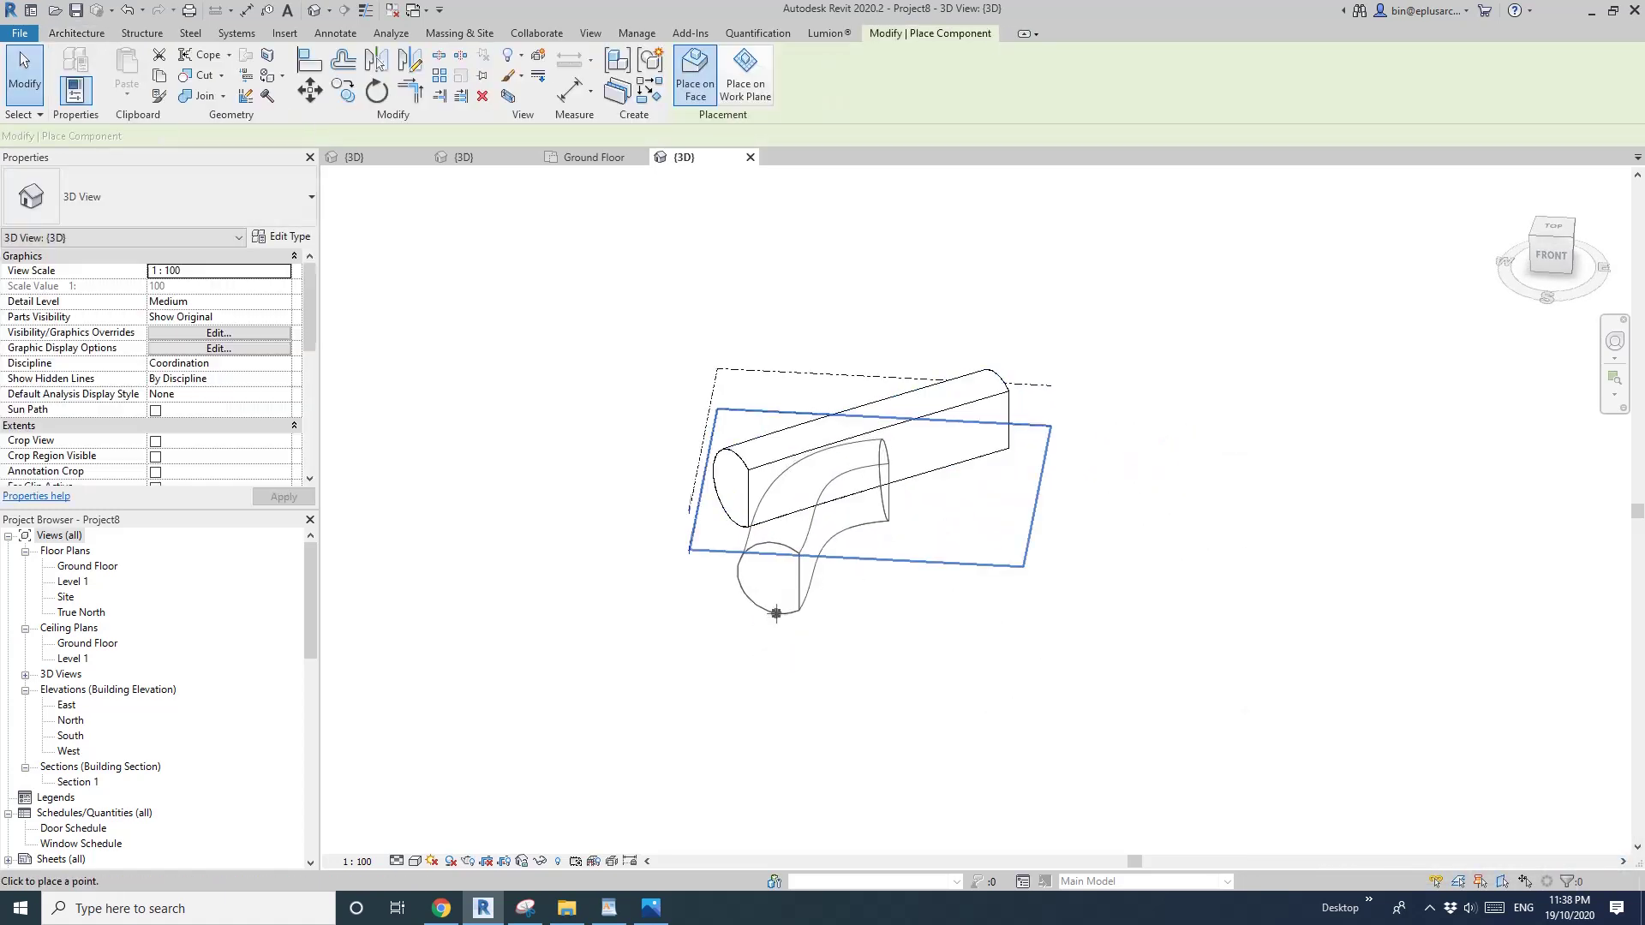
click(776, 614)
click(898, 567)
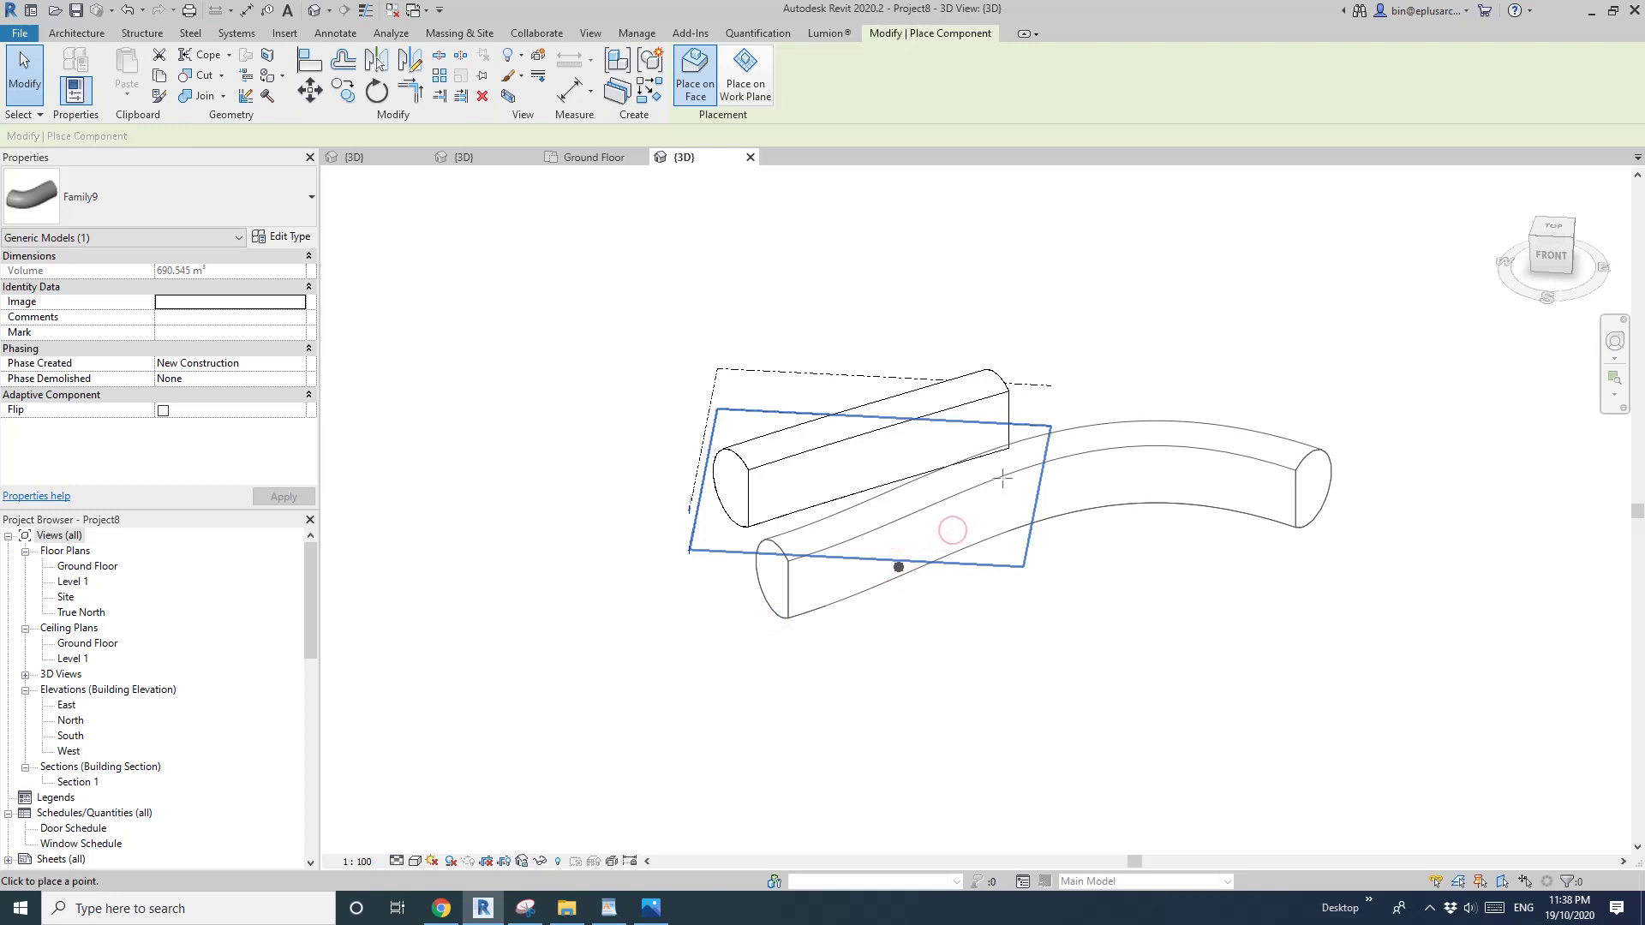
click(1002, 477)
key(Escape)
key(Escape)
Enable Flip for the new curved instance of the adaptive family
scroll(1057, 526, down, 2)
shift+middle_drag(956, 609, 1018, 543)
click(1018, 543)
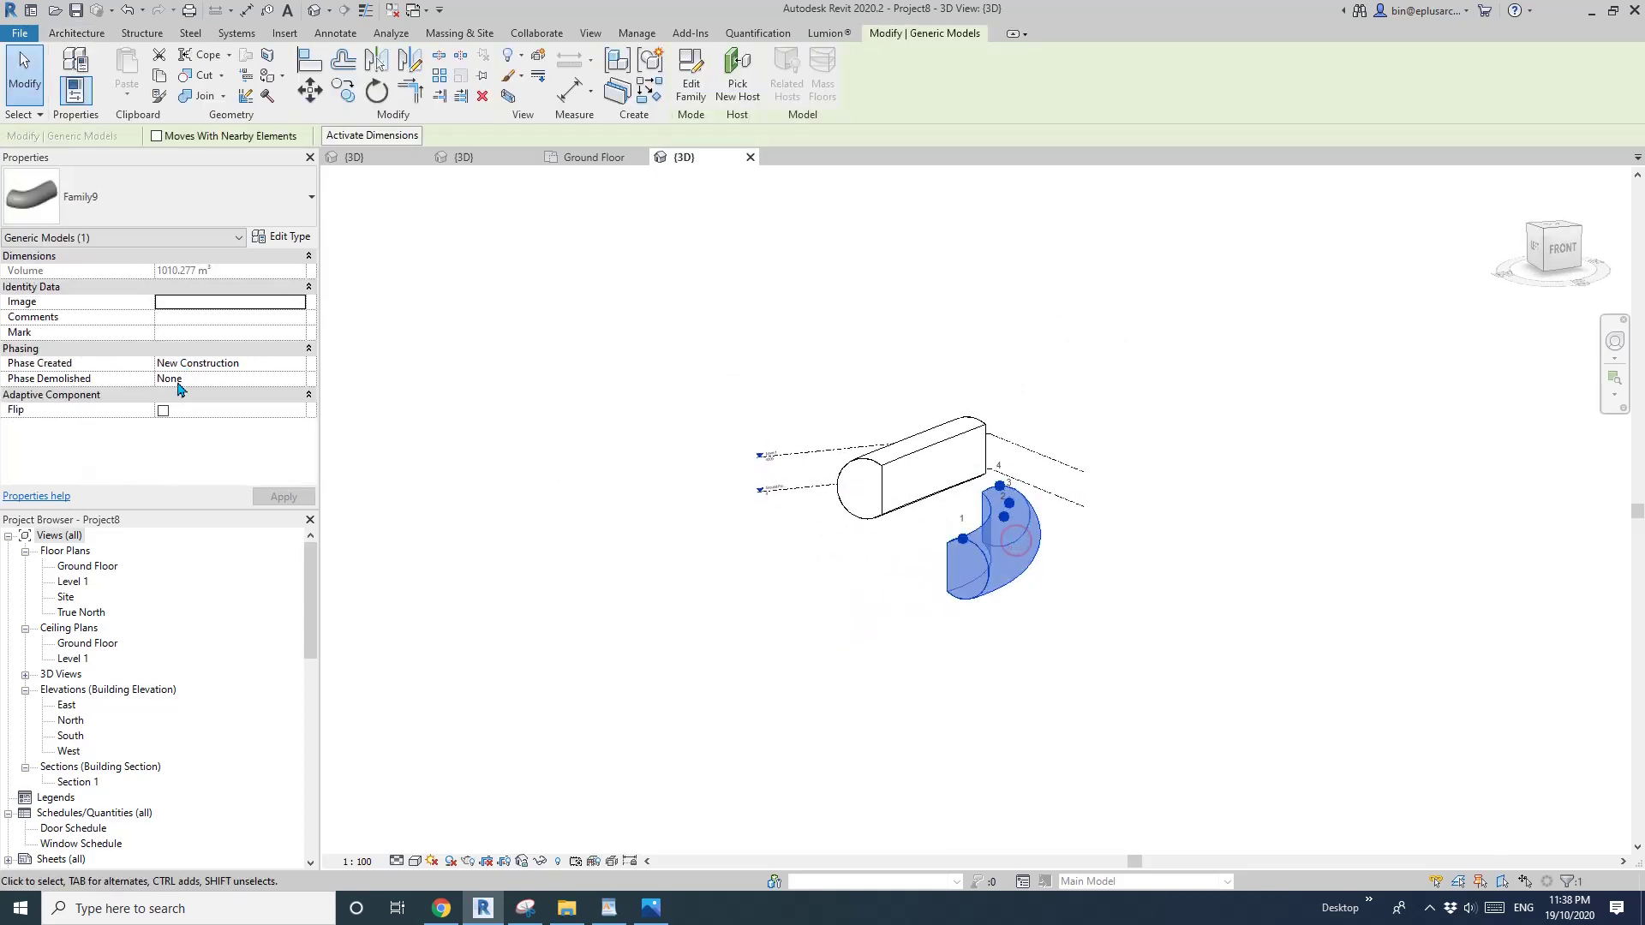
click(165, 413)
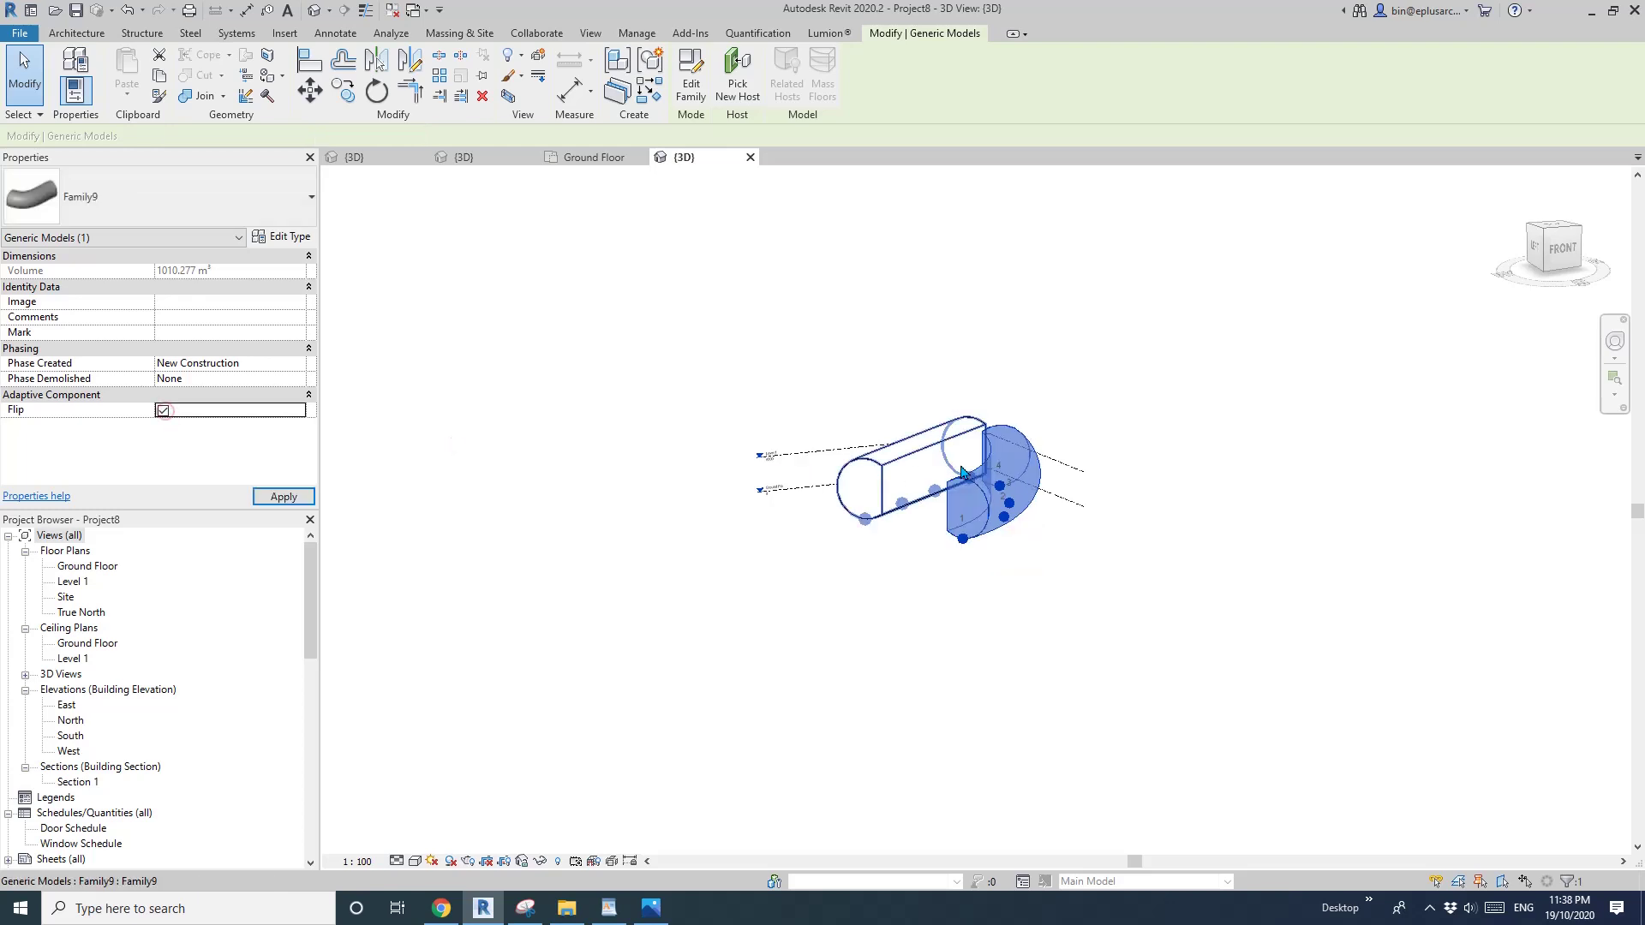
click(1062, 483)
Try to raise an intermediate adaptive point of the flipped instance above the Ground Floor level
scroll(1028, 524, up, 3)
shift+middle_drag(1029, 526, 861, 501)
click(829, 526)
click(842, 506)
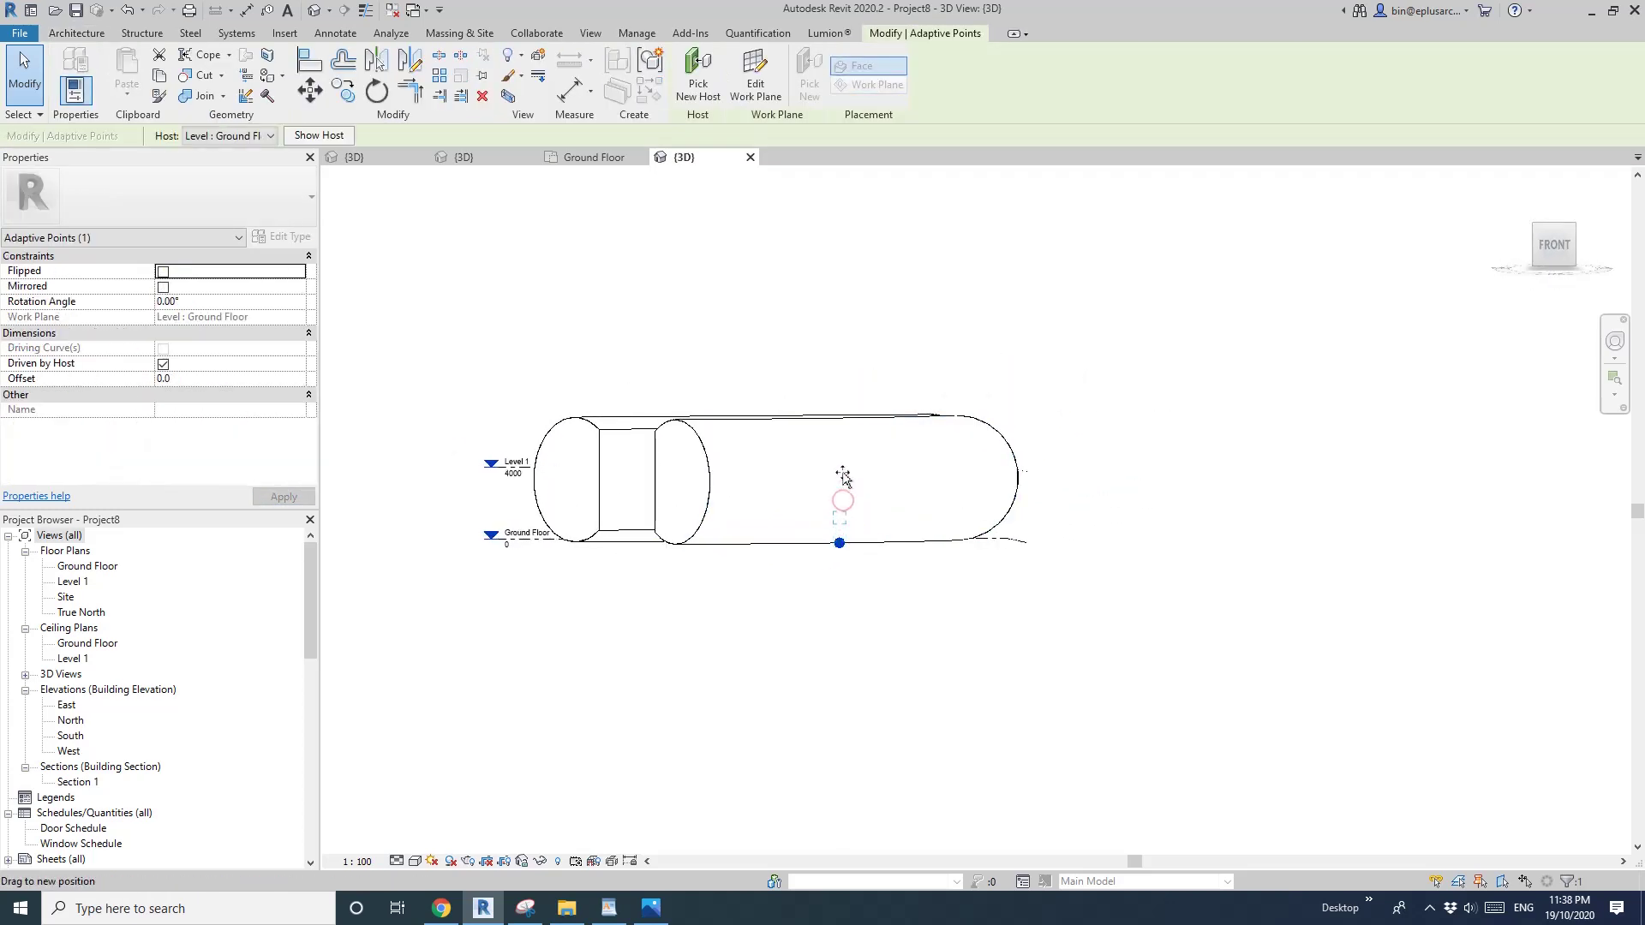
drag(843, 476, 843, 474)
key(Escape)
key(Escape)
shift+middle_drag(911, 506, 811, 587)
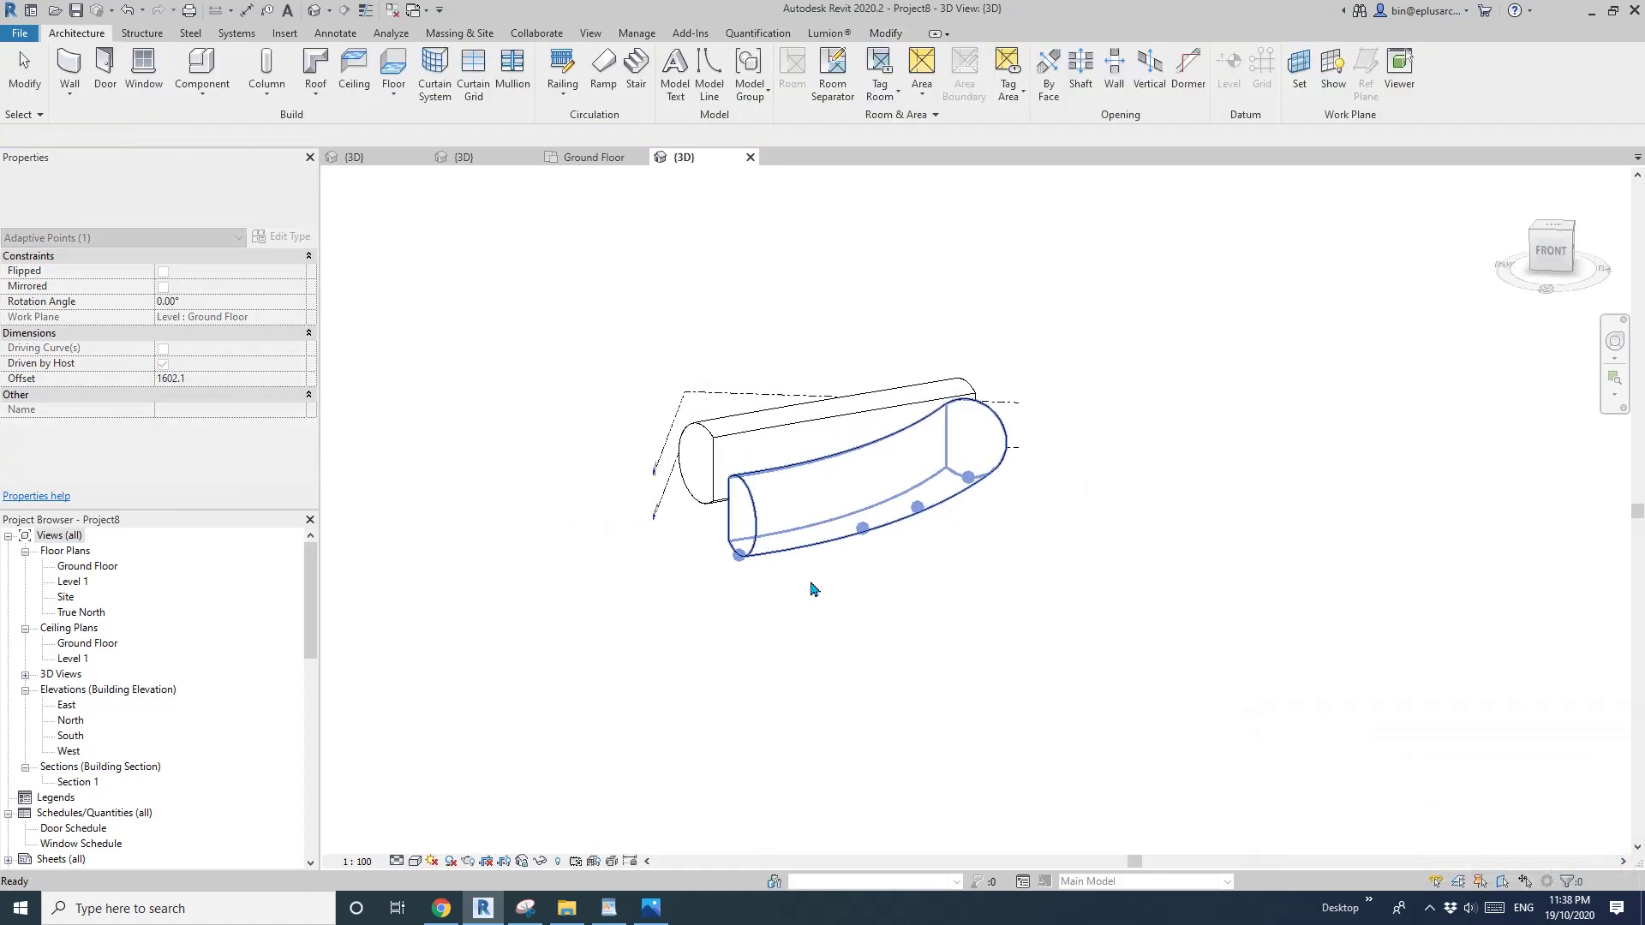
Open the placed family for editing and enable its Always vertical option
scroll(822, 569, up, 2)
click(691, 83)
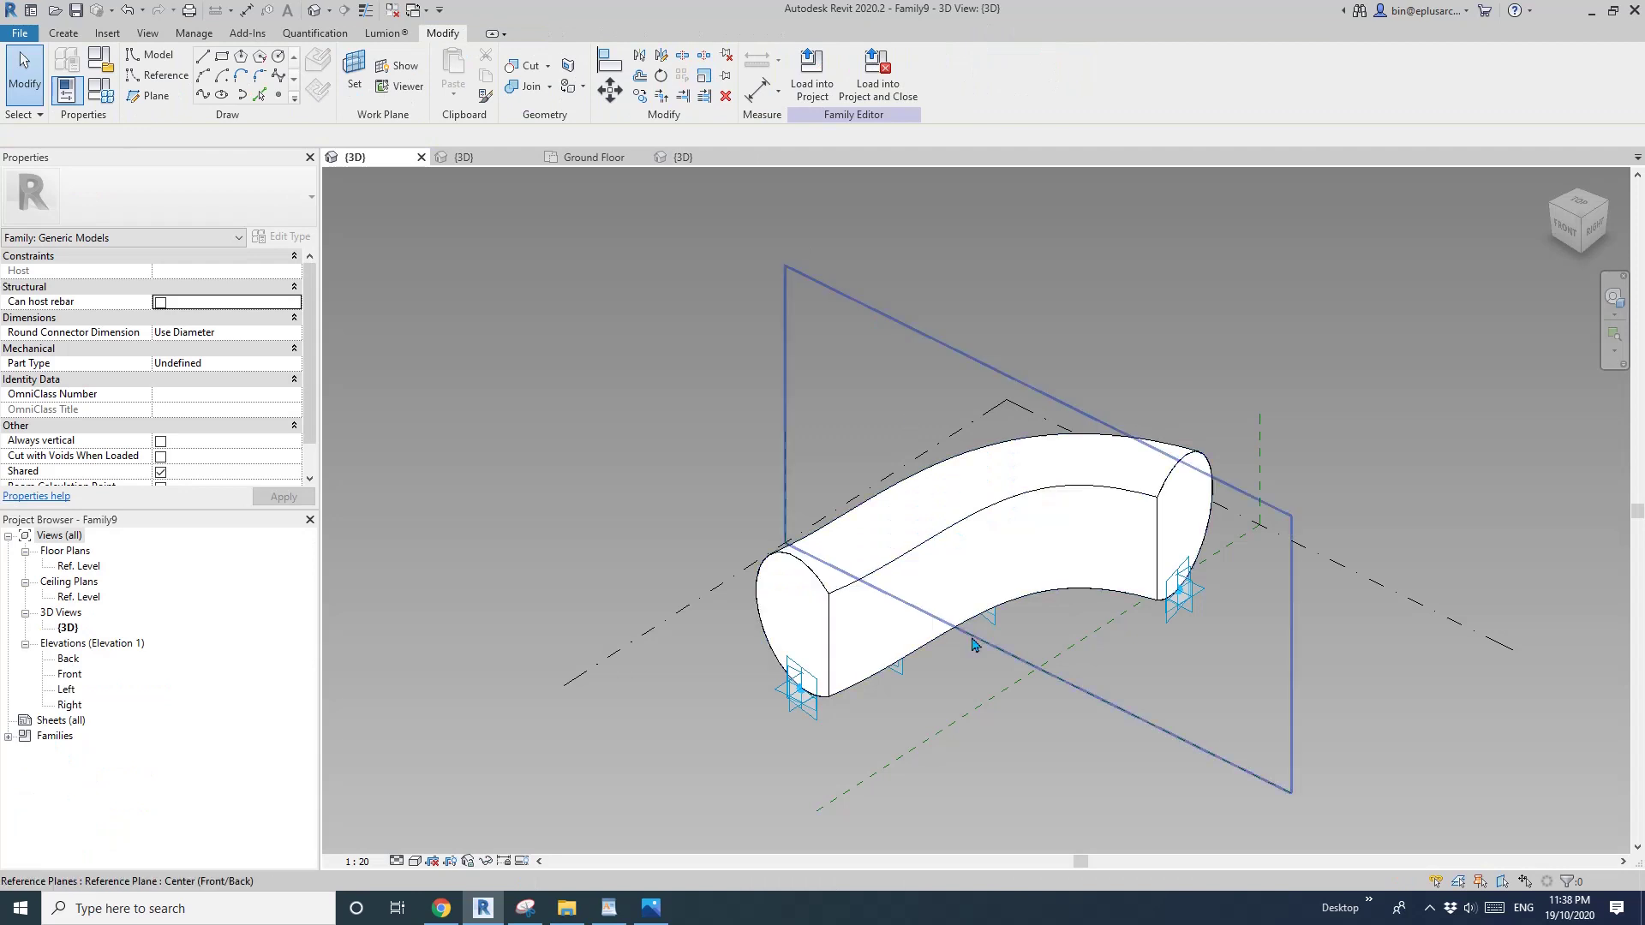
shift+middle_drag(896, 537, 920, 562)
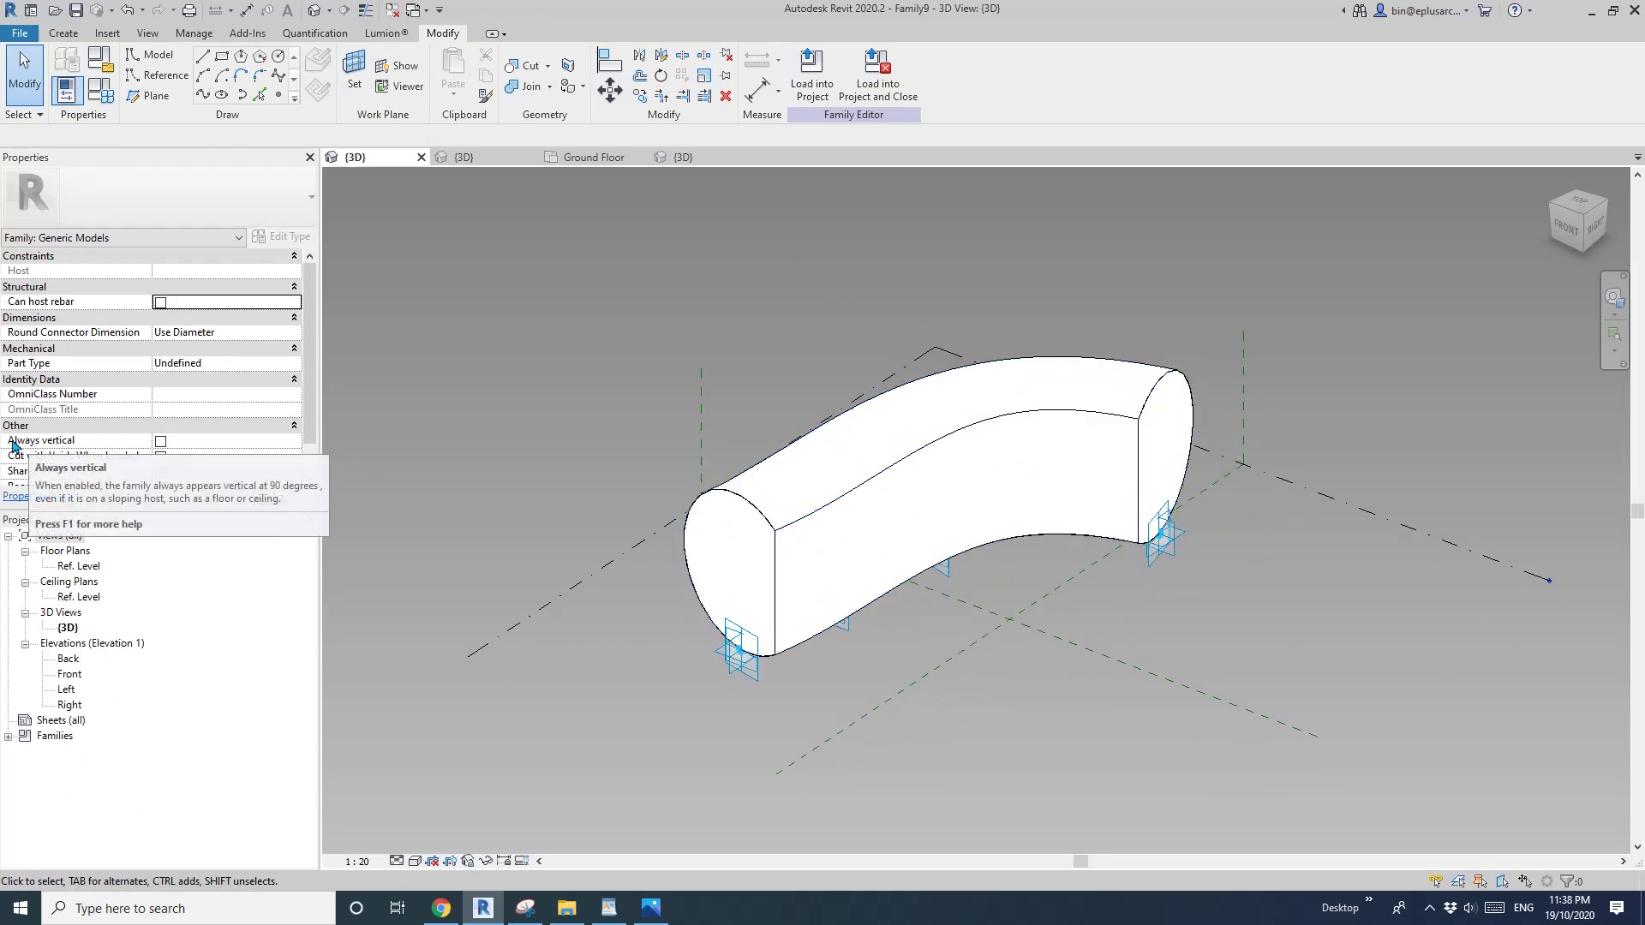
mouse_move(19, 444)
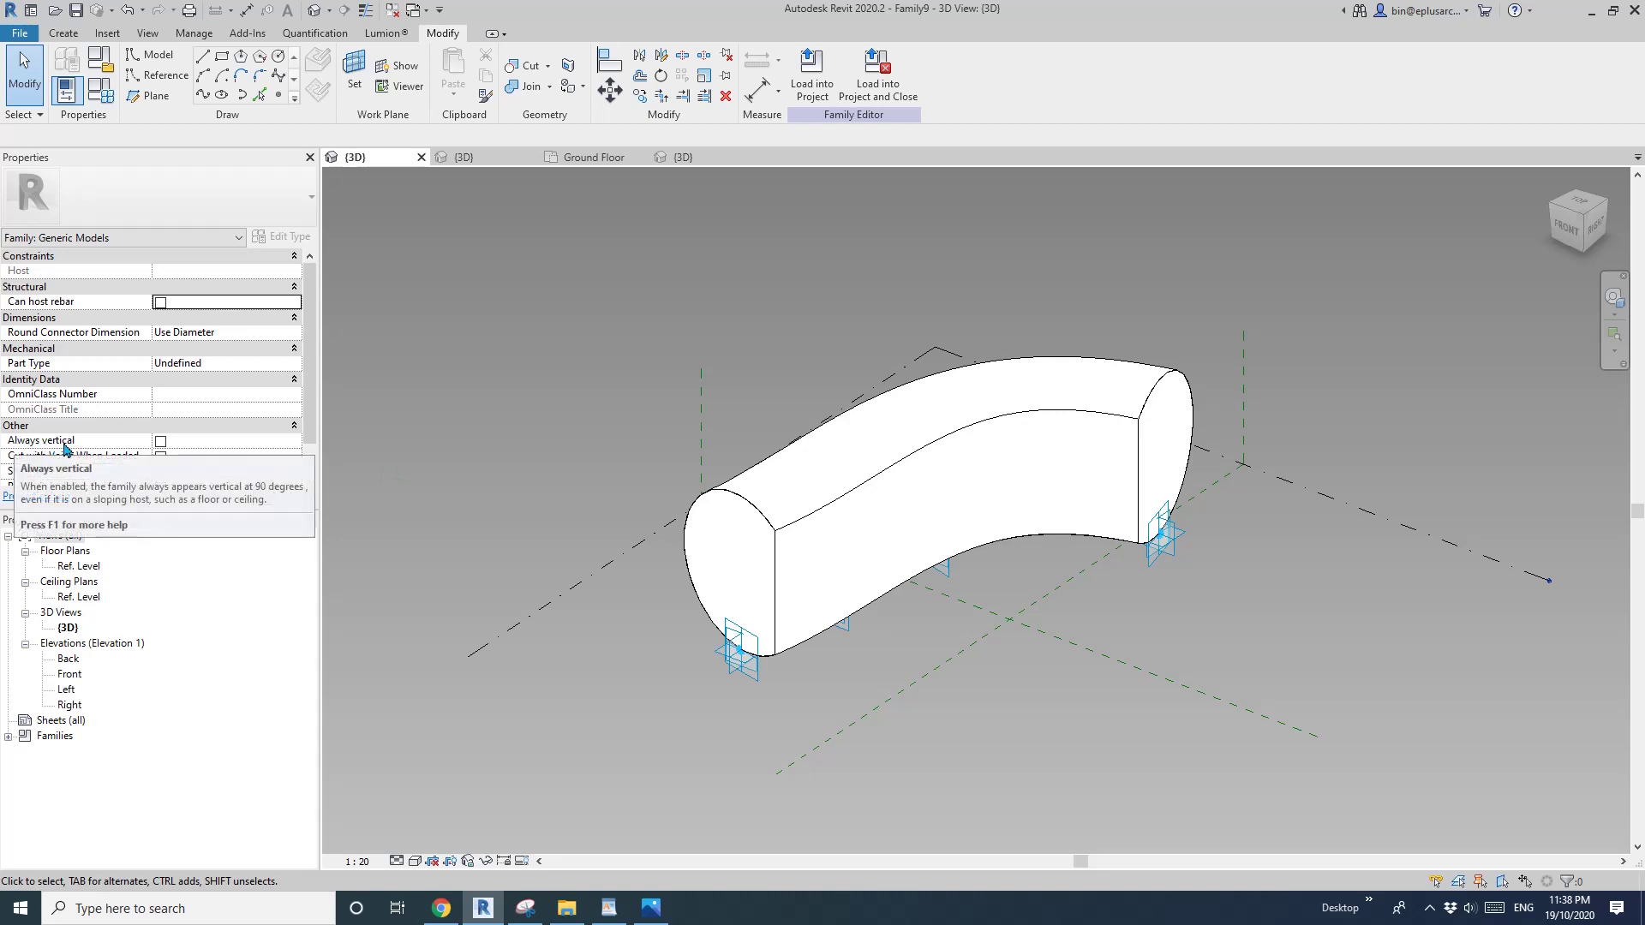
click(160, 441)
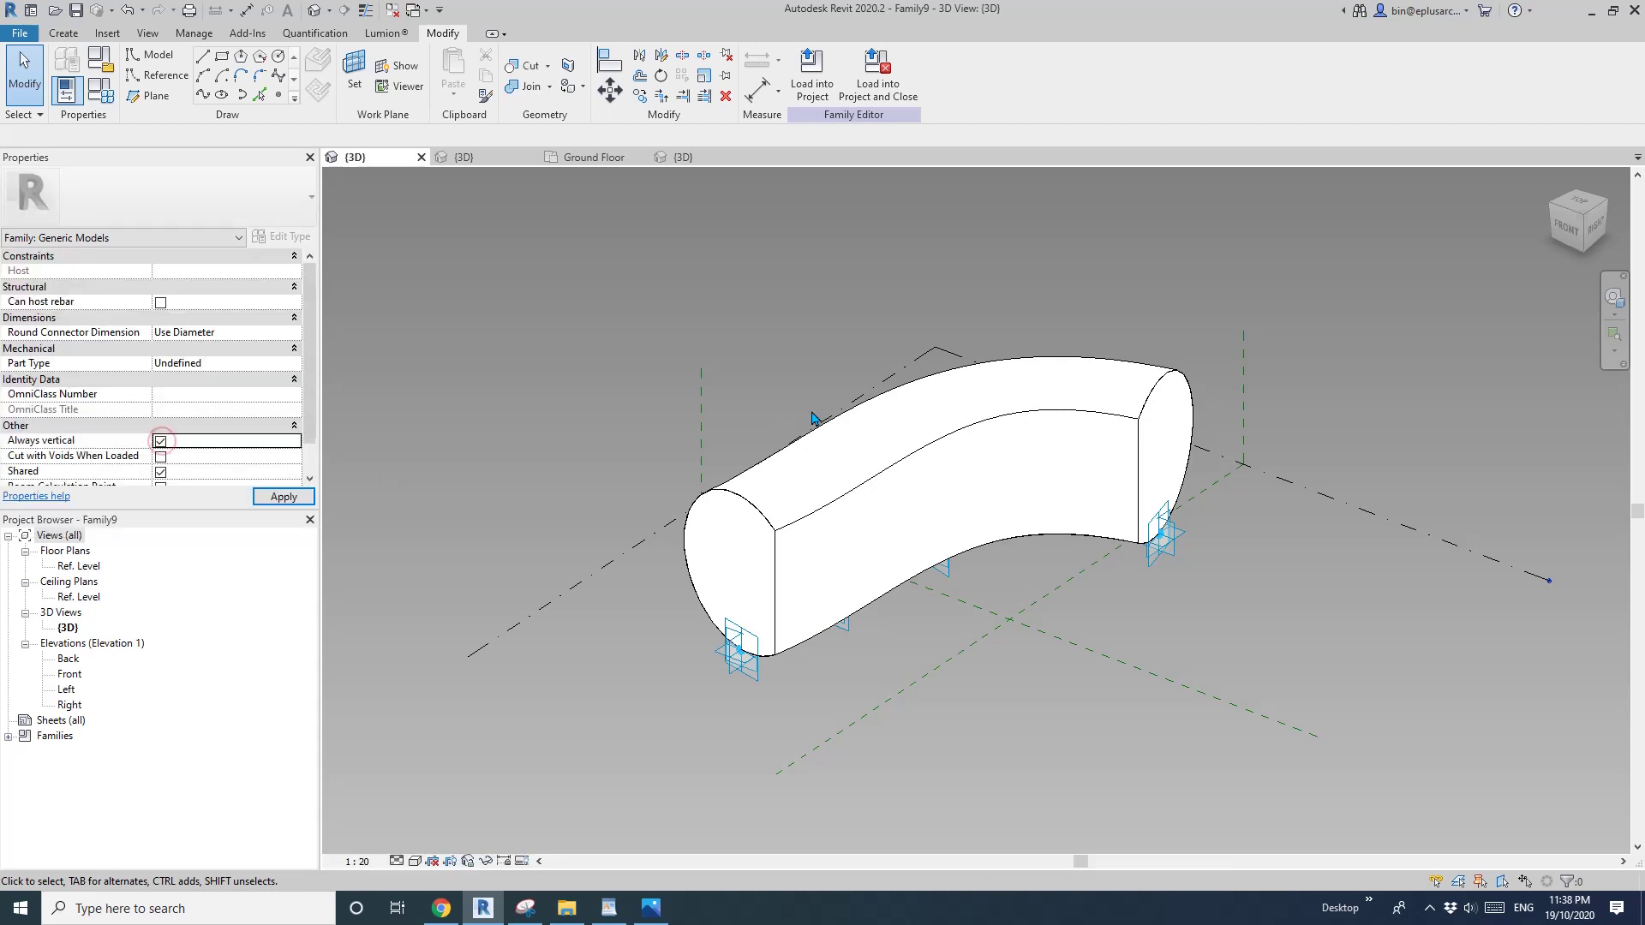
Reload the edited family into Project8, overwriting the existing version
click(818, 91)
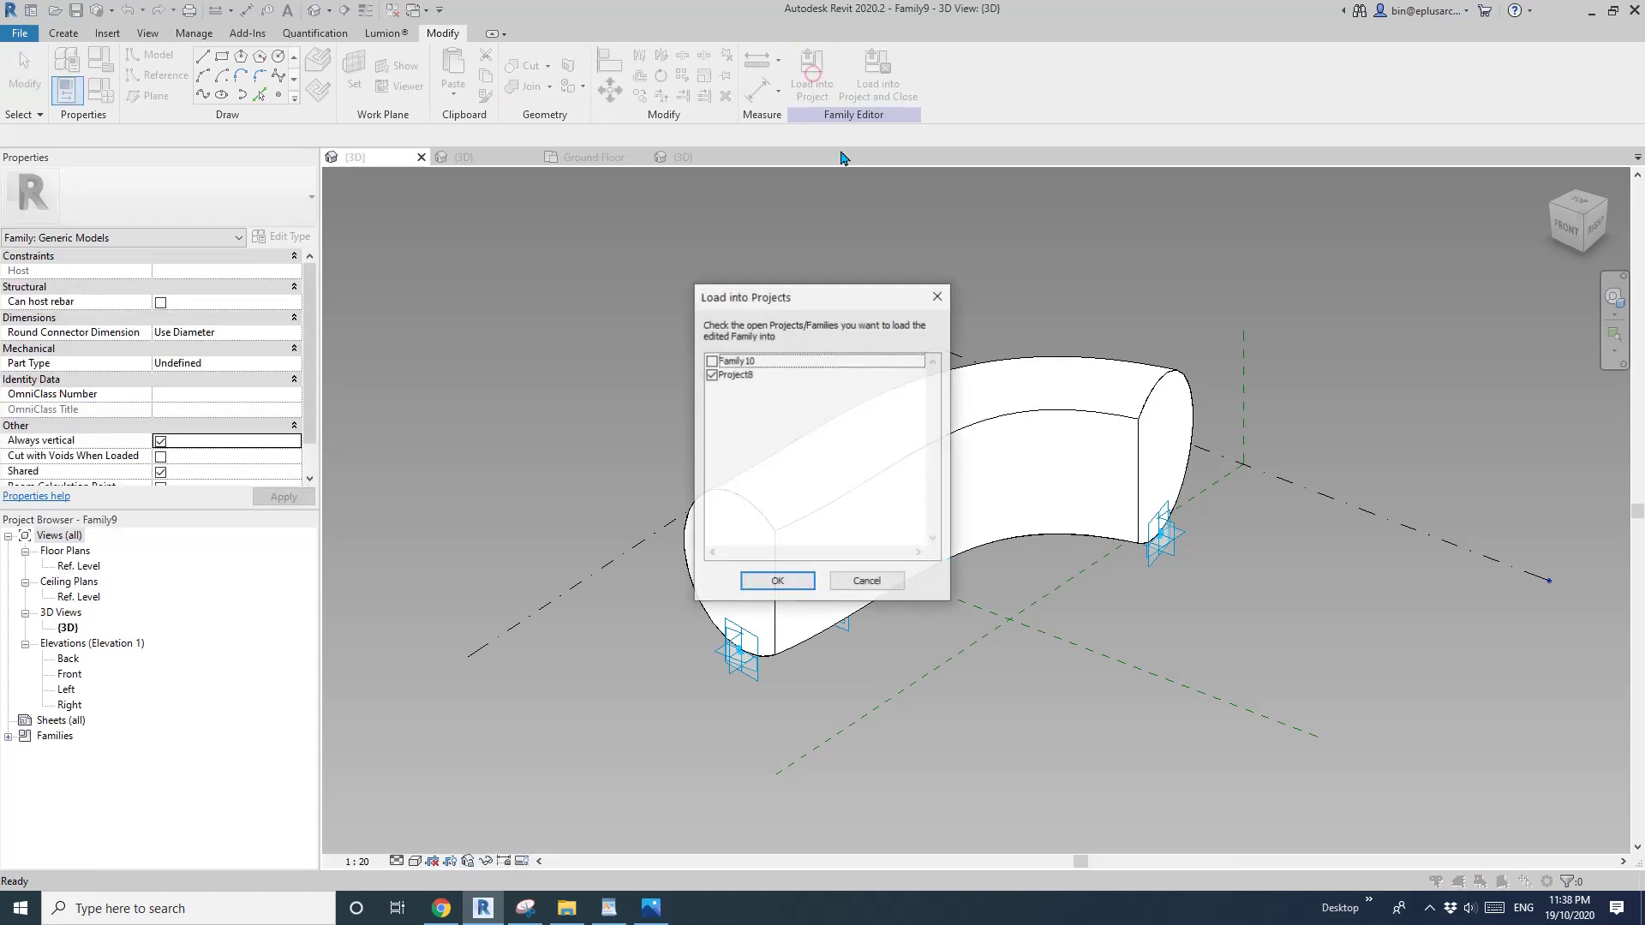
click(778, 584)
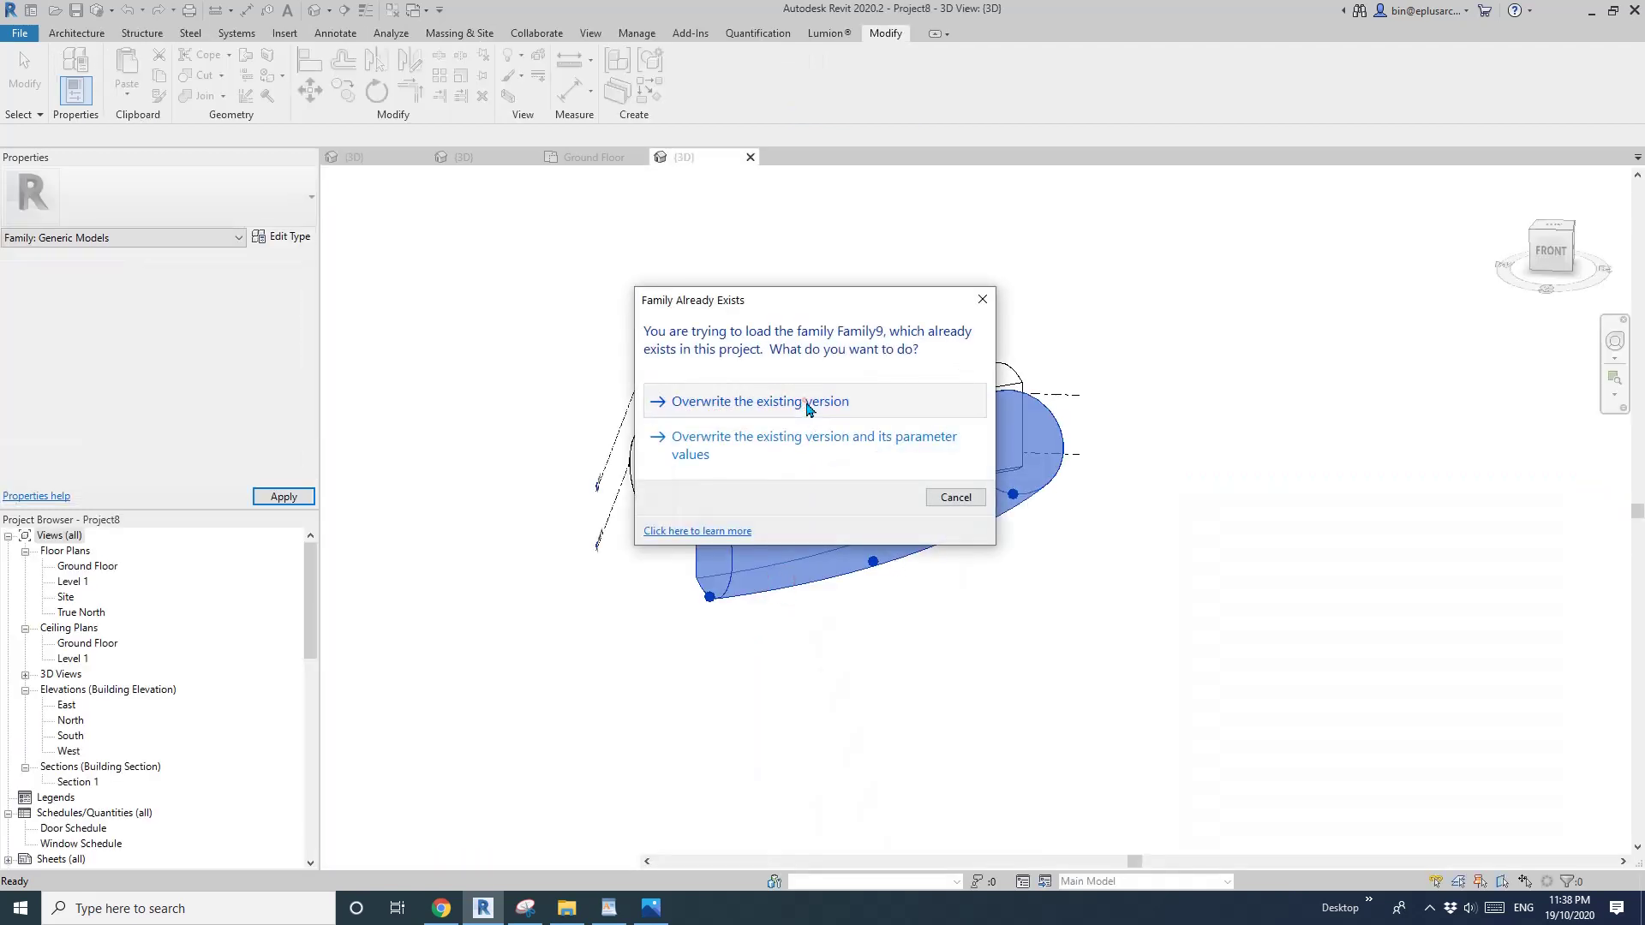
click(810, 407)
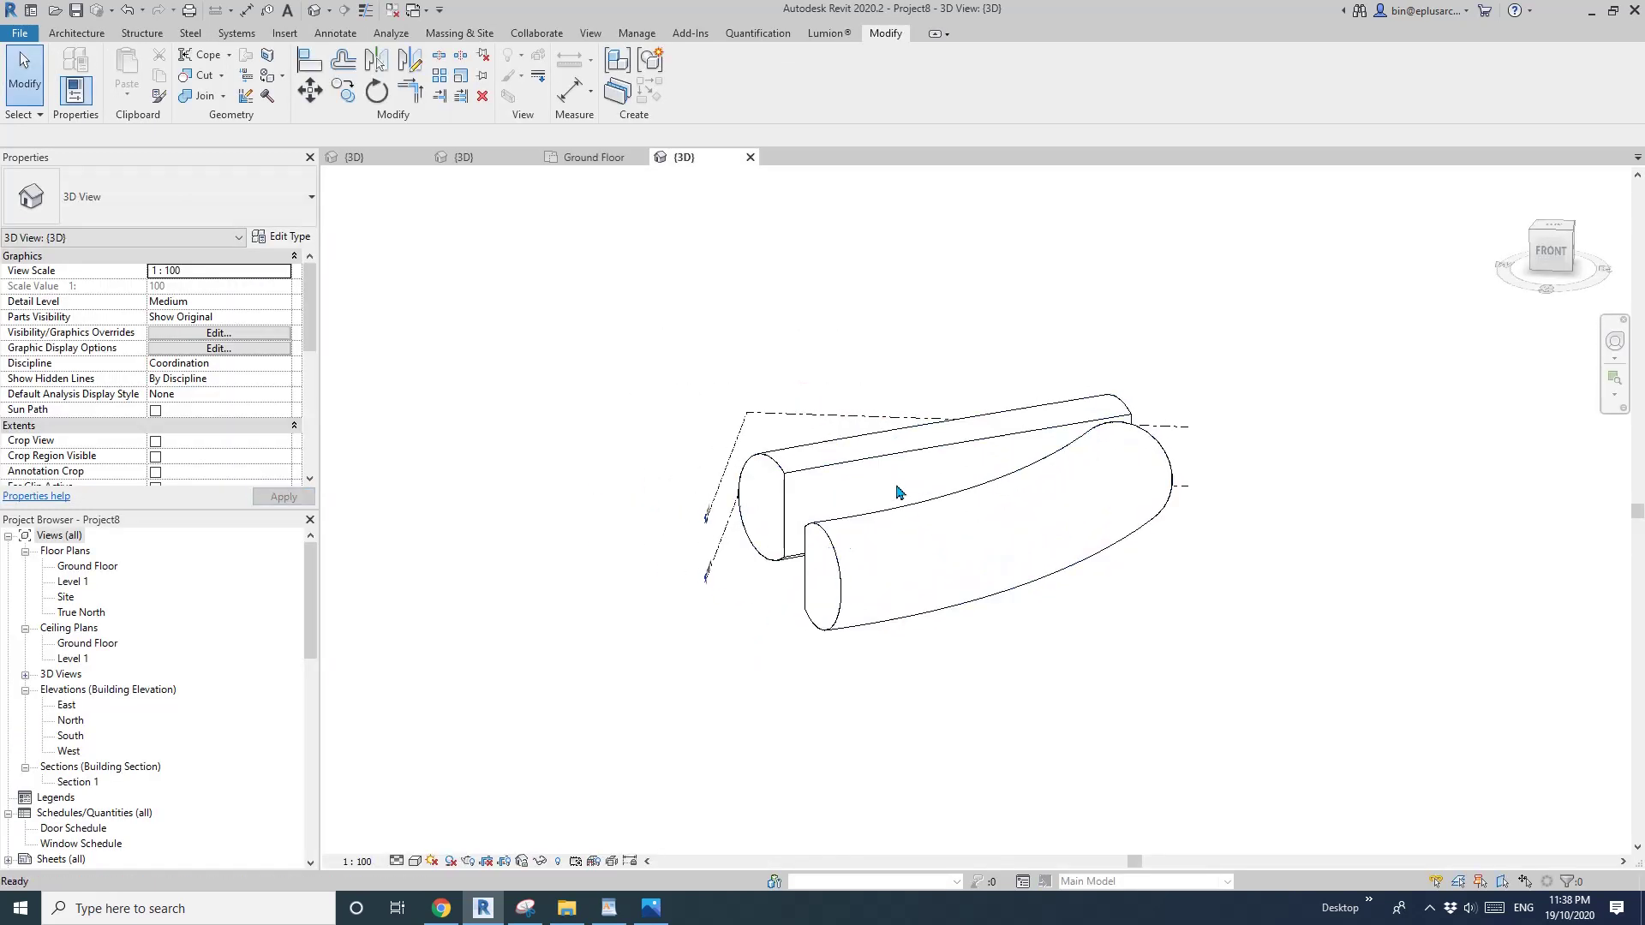
Try to raise adaptive point 2 of the straight instance above the Ground Floor level
click(897, 492)
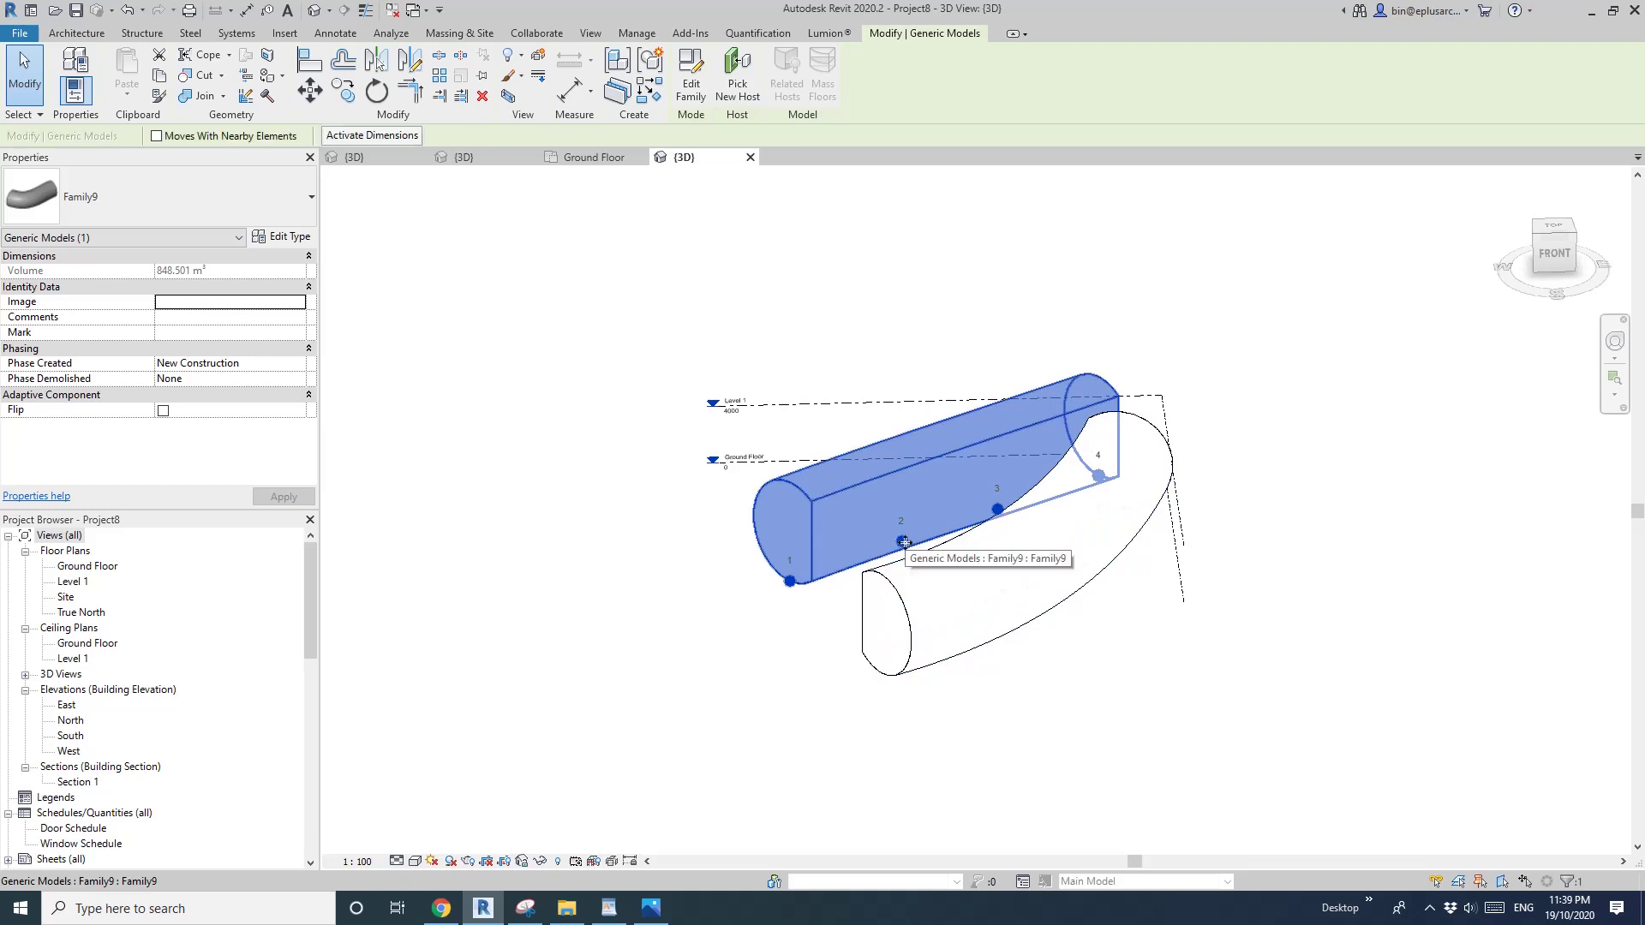
click(904, 542)
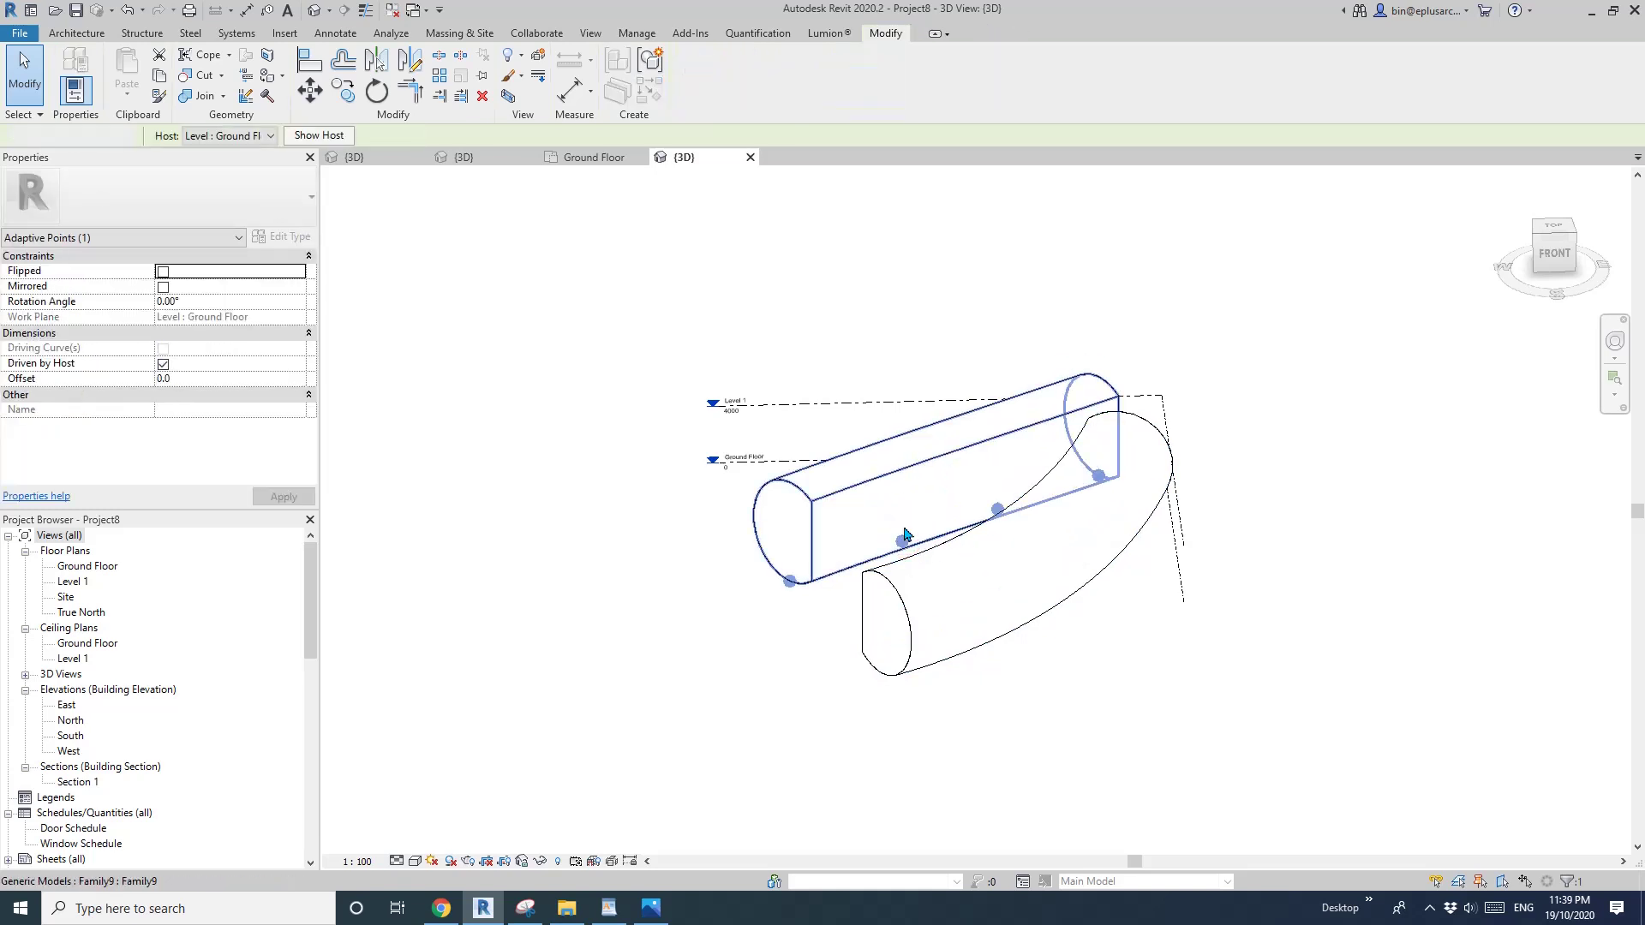
key(Escape)
click(904, 543)
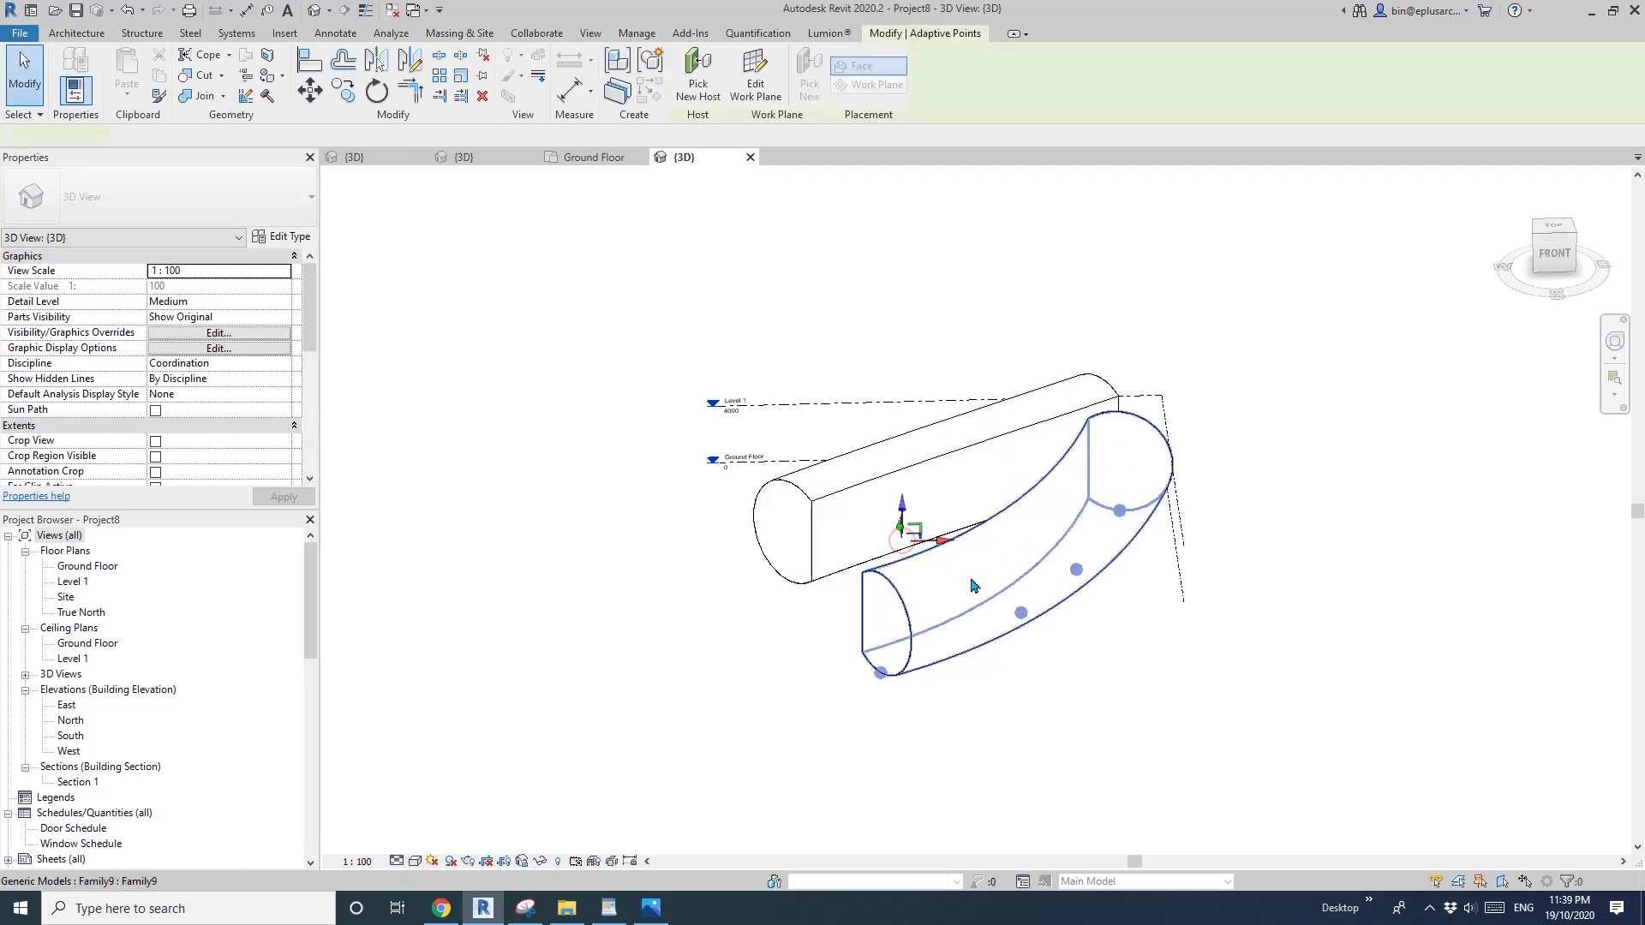
key(Escape)
click(904, 544)
shift+middle_drag(904, 545, 899, 514)
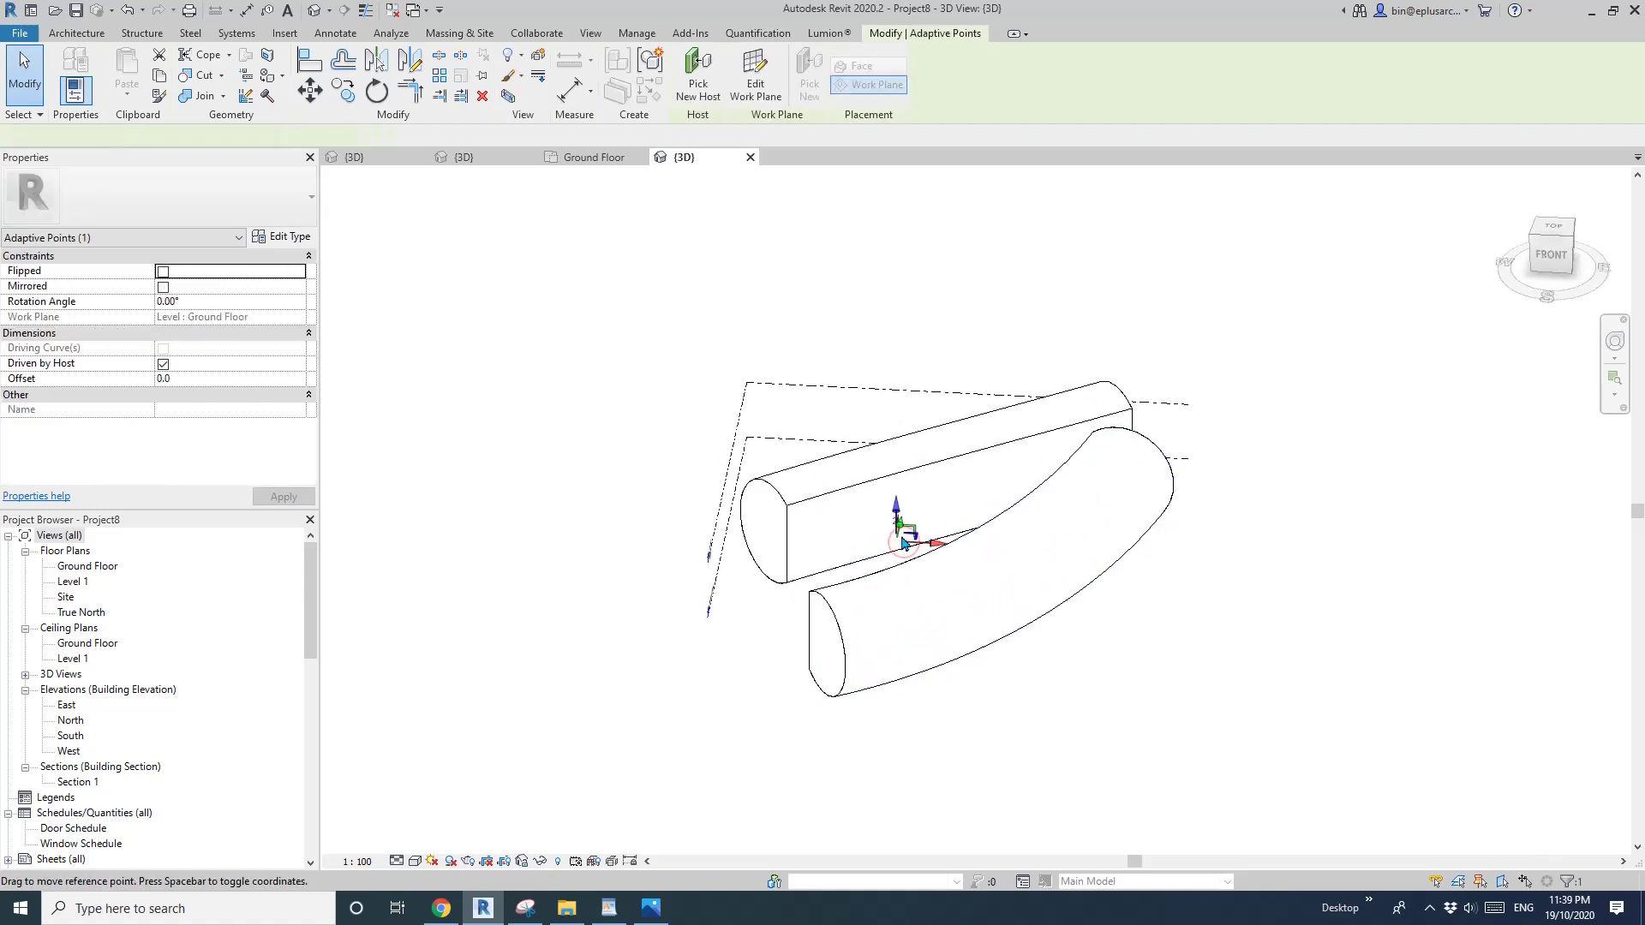
drag(898, 454, 986, 584)
click(996, 590)
shift+middle_drag(996, 590, 945, 539)
Reopen the family for editing from the flipped instance and delete its solid form, keeping the end profiles
click(1006, 568)
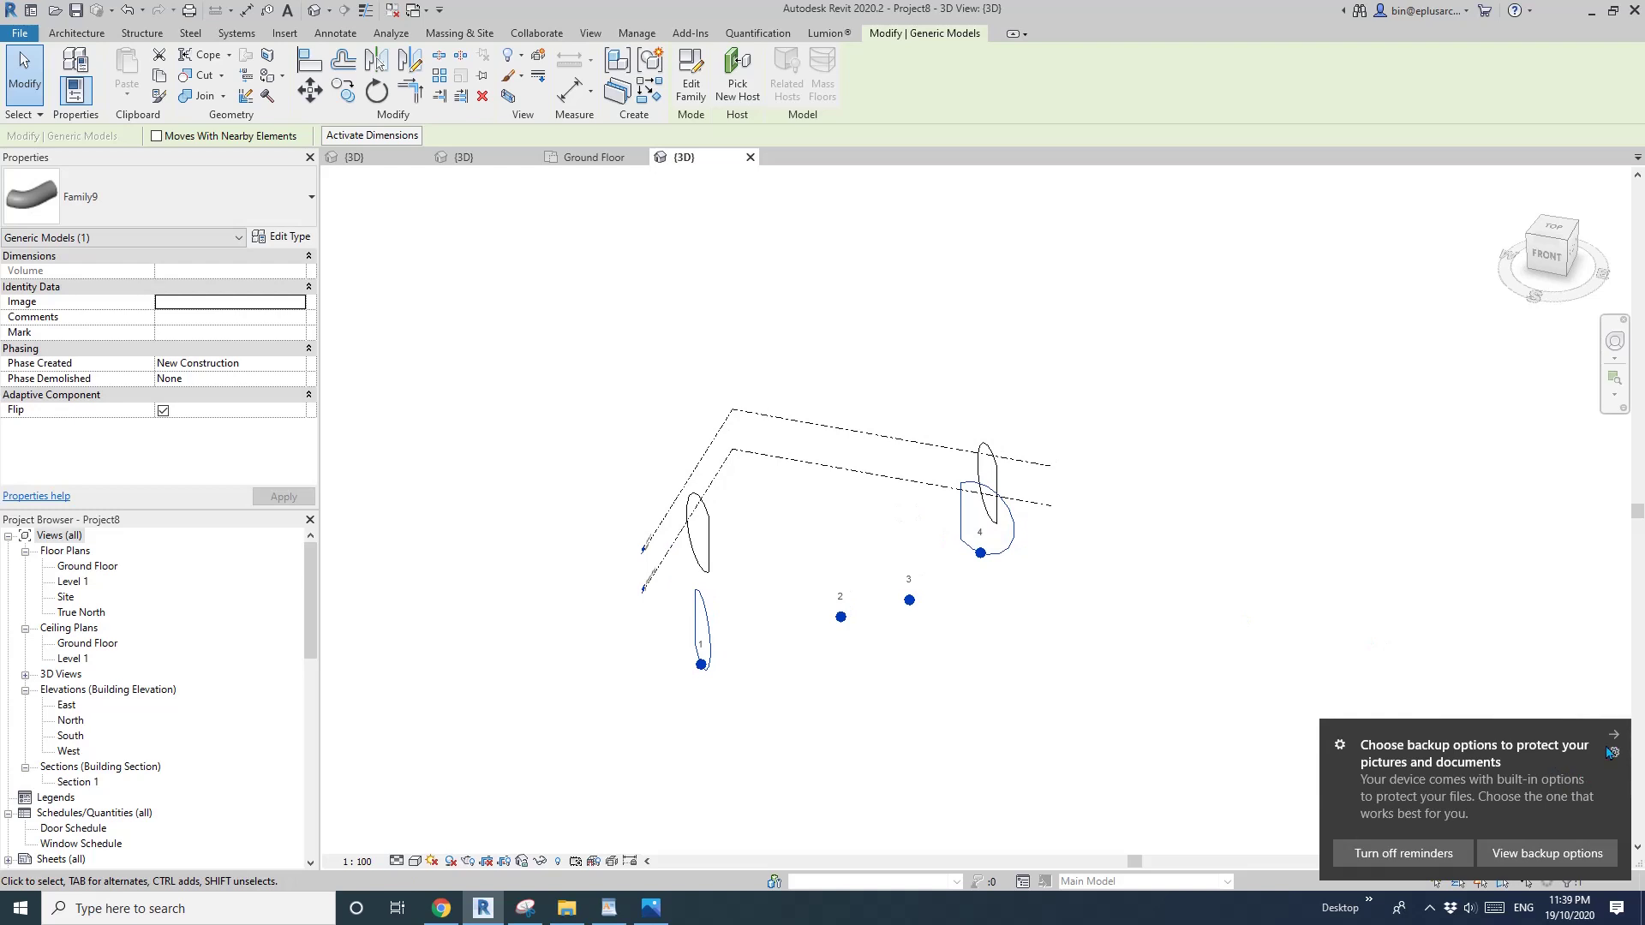
click(1613, 735)
click(695, 73)
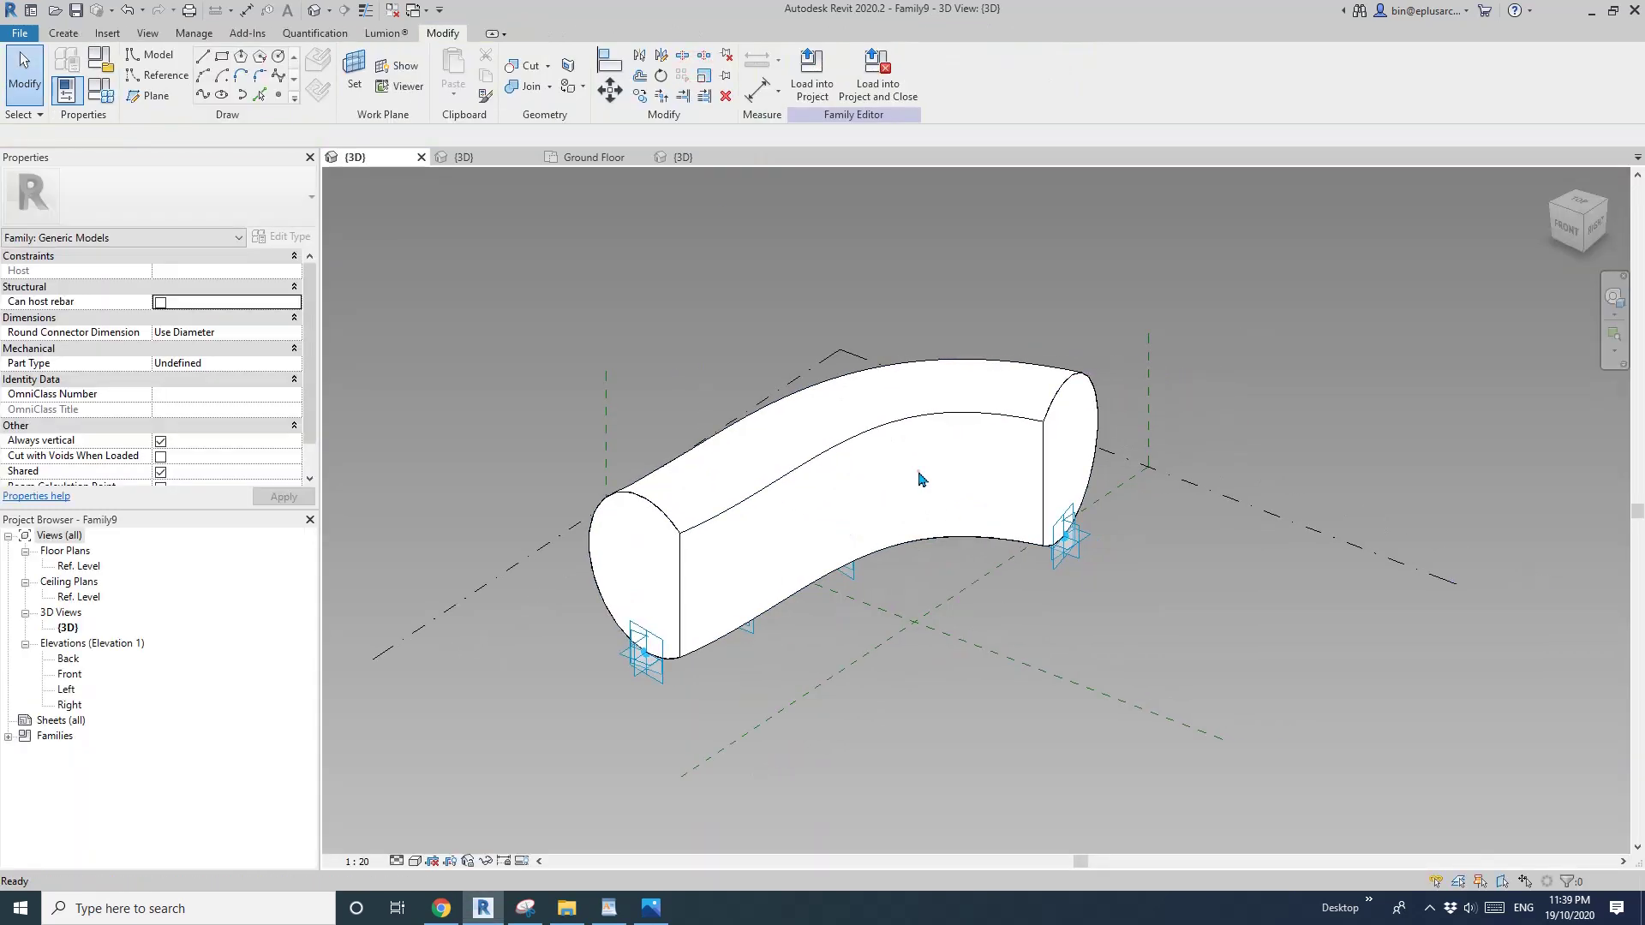
click(918, 478)
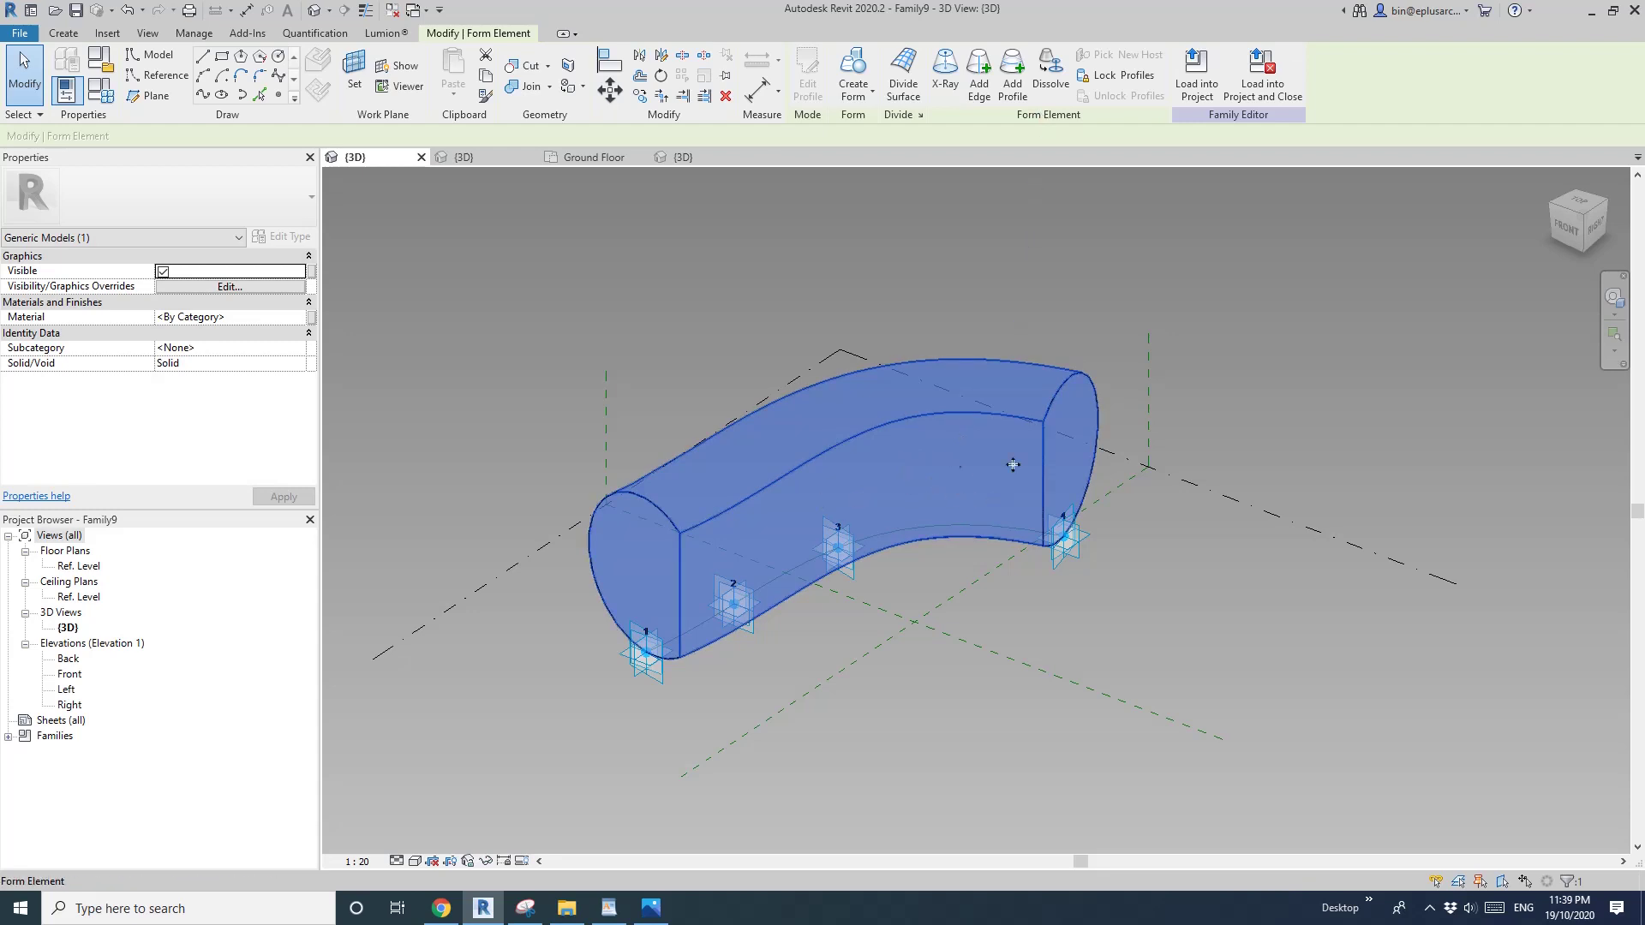
middle_drag(926, 486, 960, 501)
scroll(917, 519, up, 1)
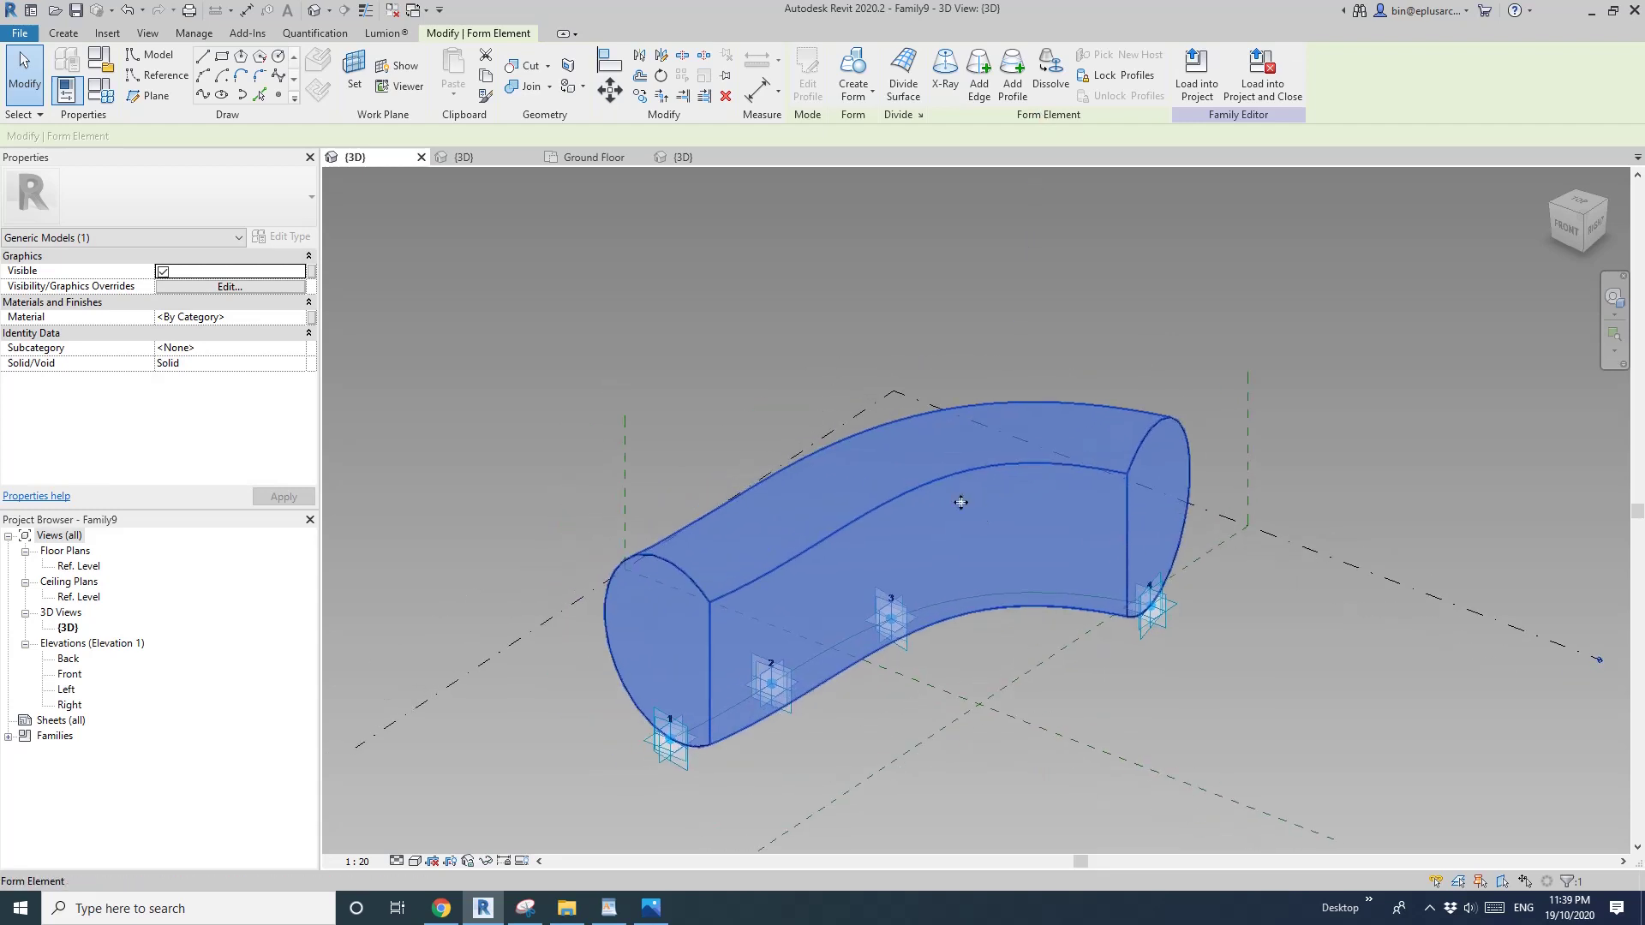
key(Delete)
Place three instances of the Family10 profile on the spline between the two end profiles
shift+middle_drag(962, 579, 916, 605)
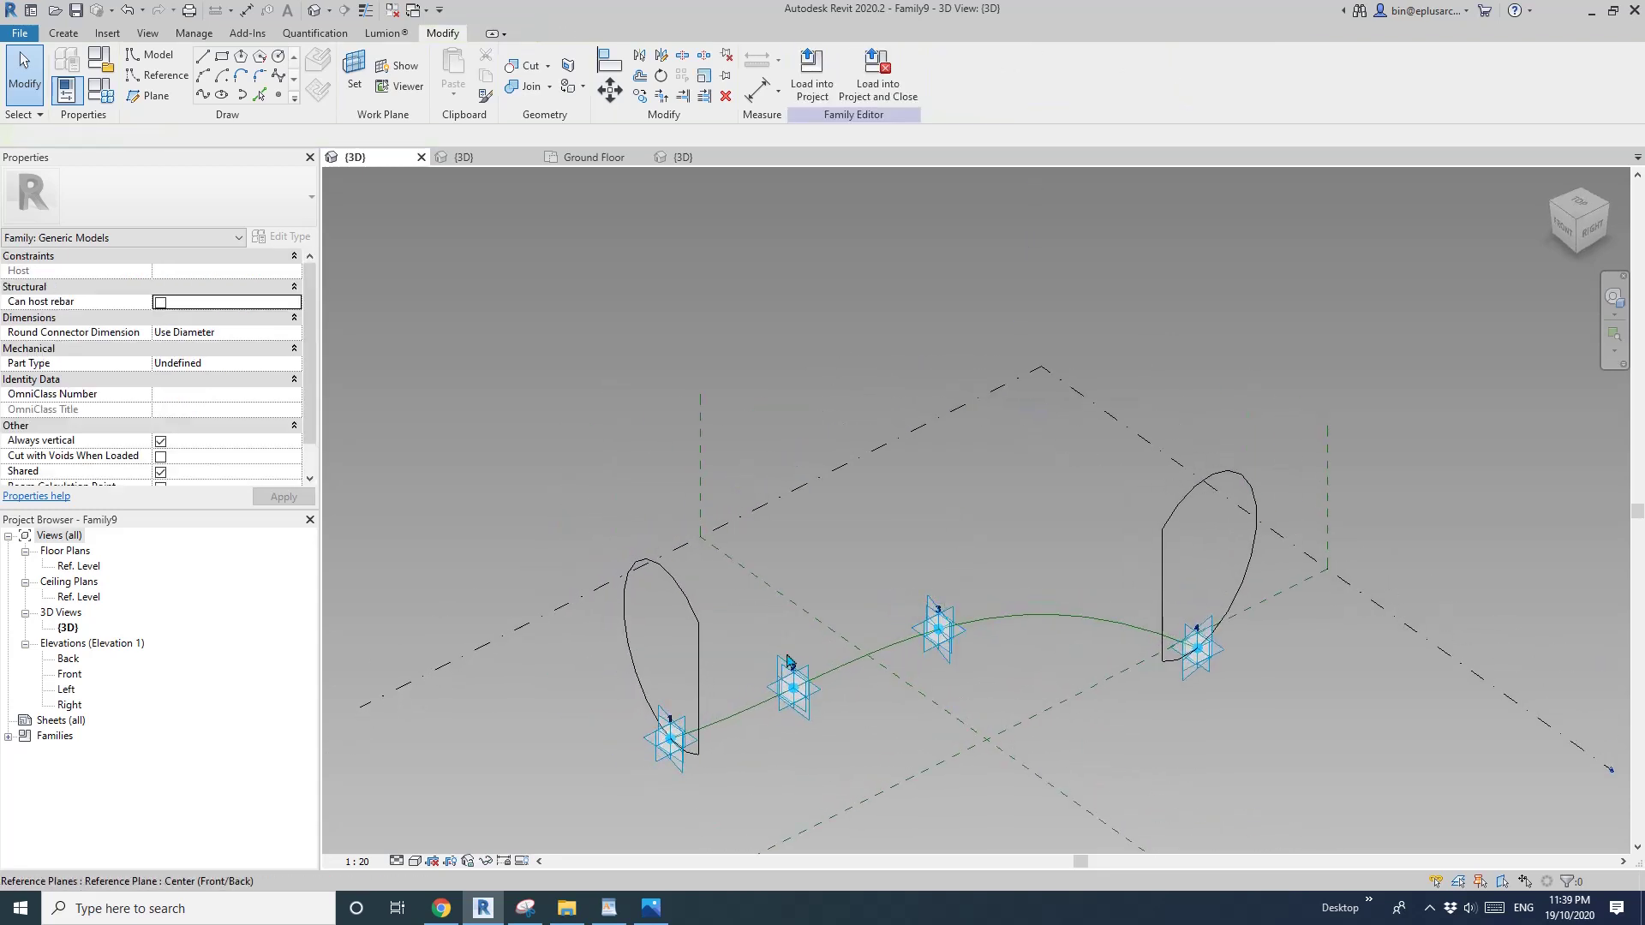
click(696, 615)
middle_drag(747, 658, 728, 576)
scroll(757, 594, up, 1)
click(67, 36)
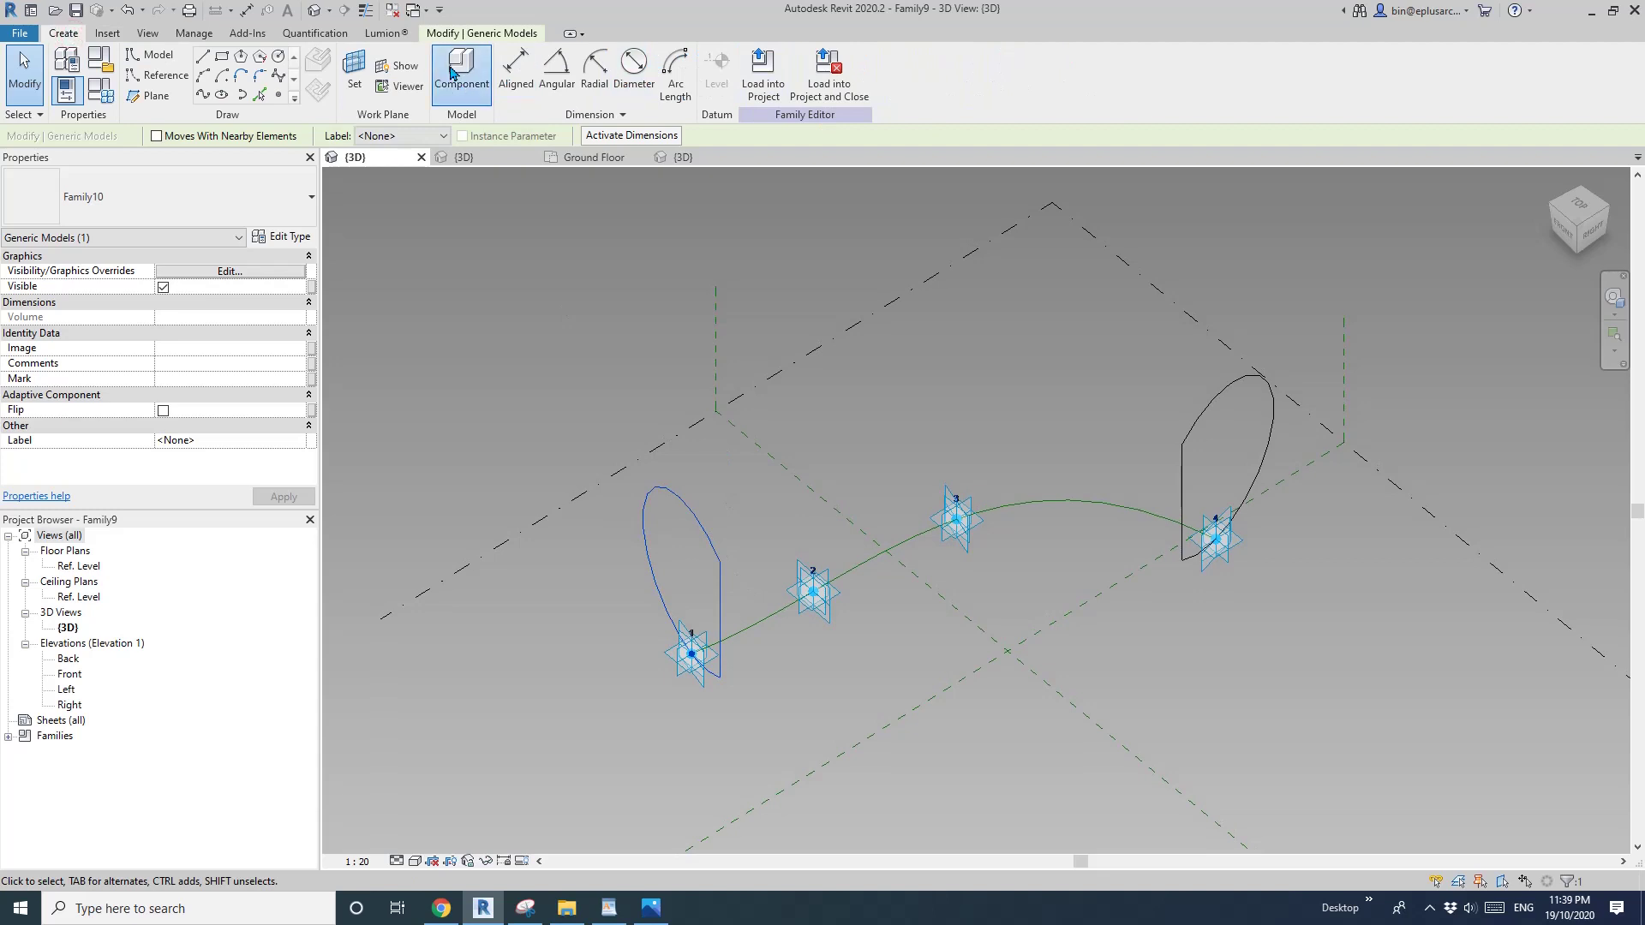
click(451, 71)
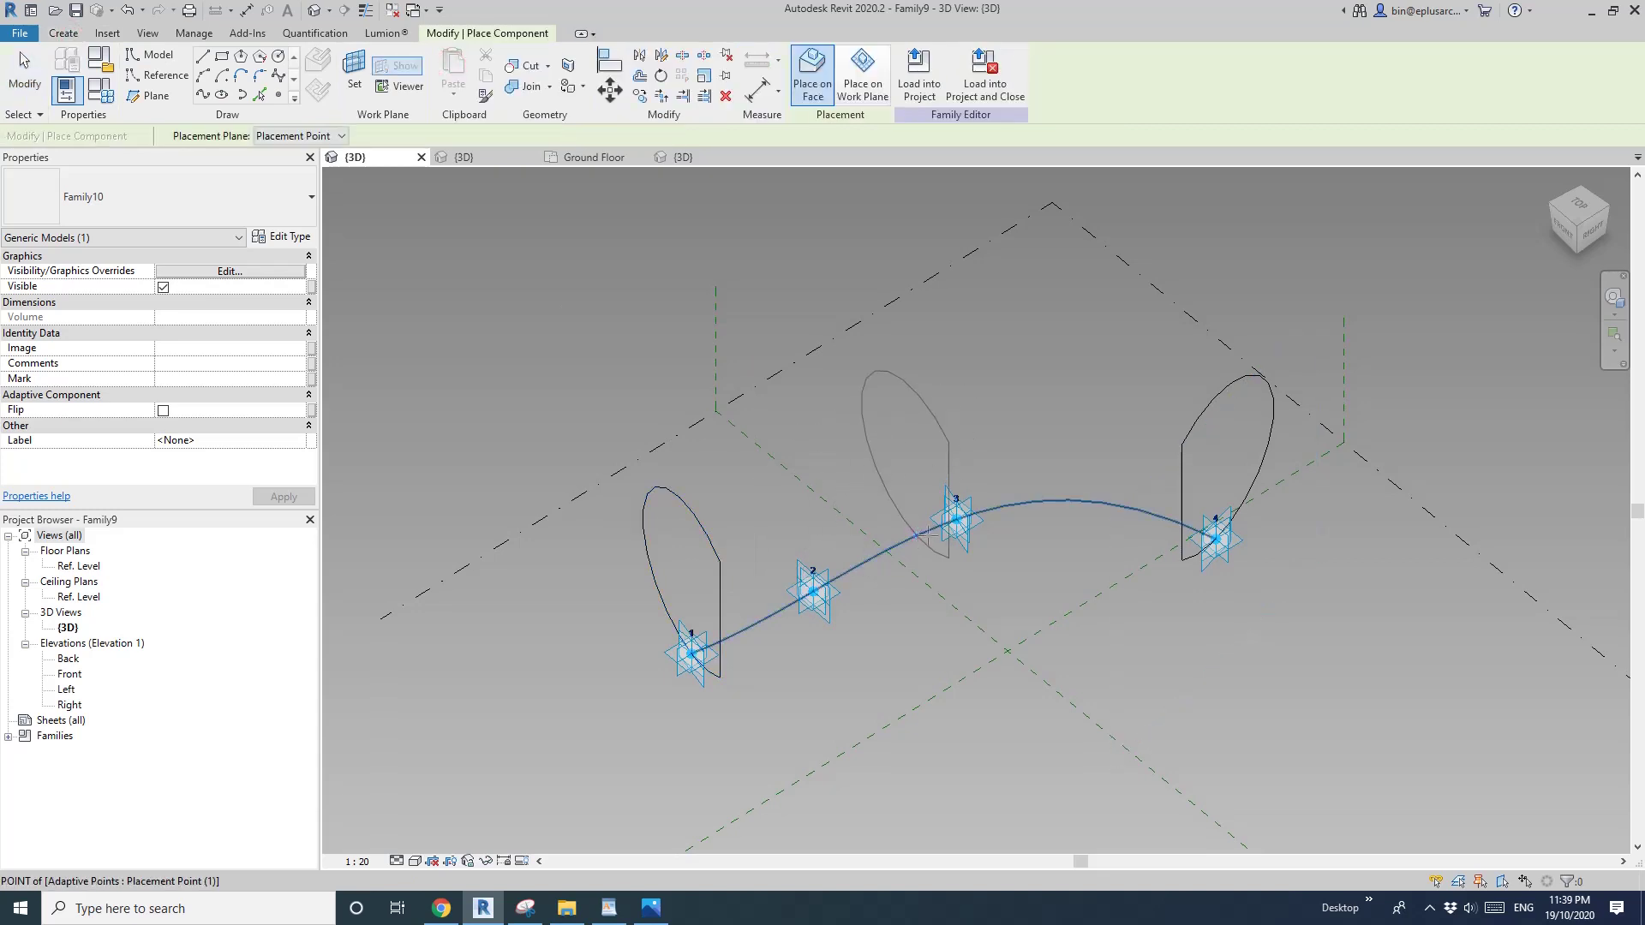
click(841, 573)
key(Escape)
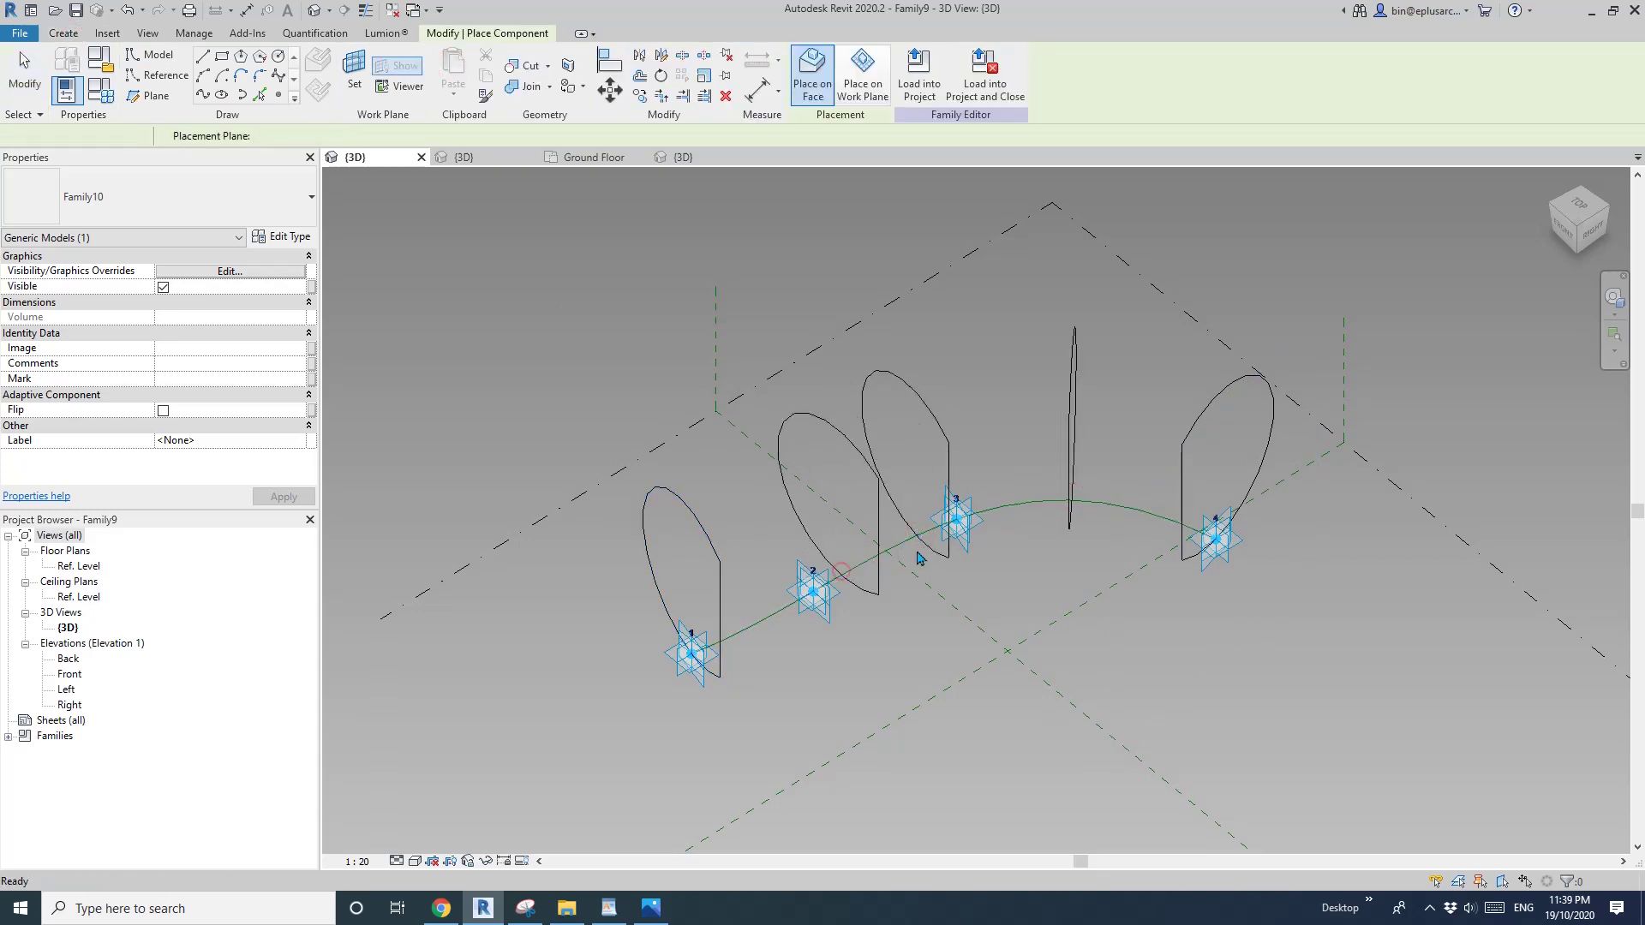
Set the Normalized Curve Parameter of the middle profile's placement point to 0.5
click(915, 536)
click(916, 535)
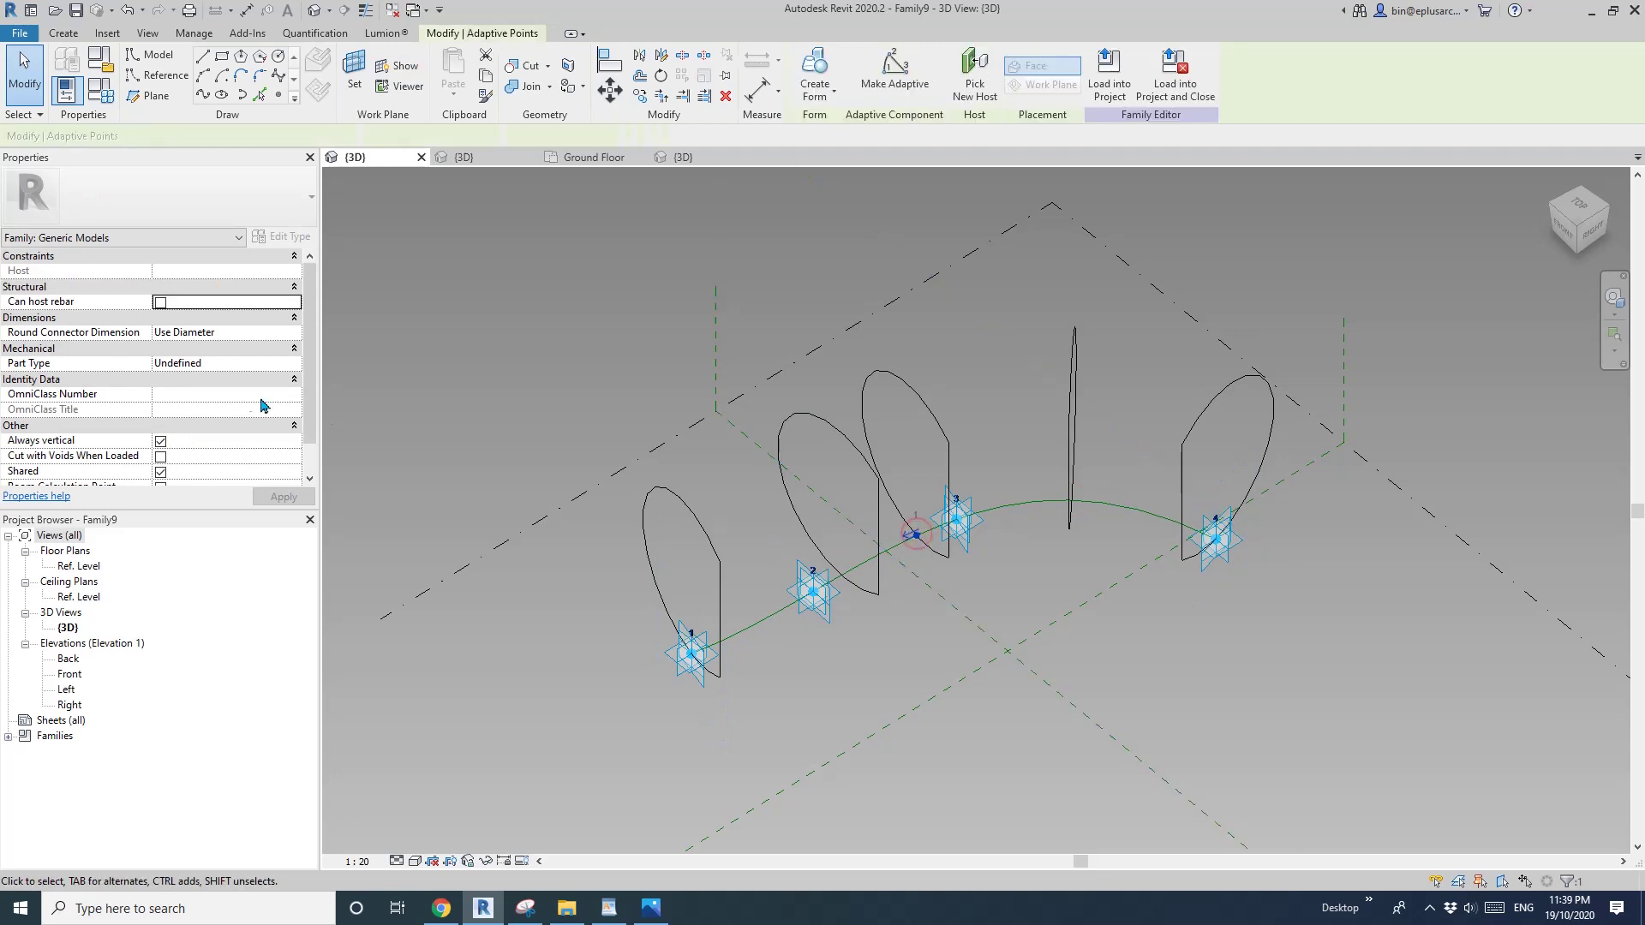
click(227, 439)
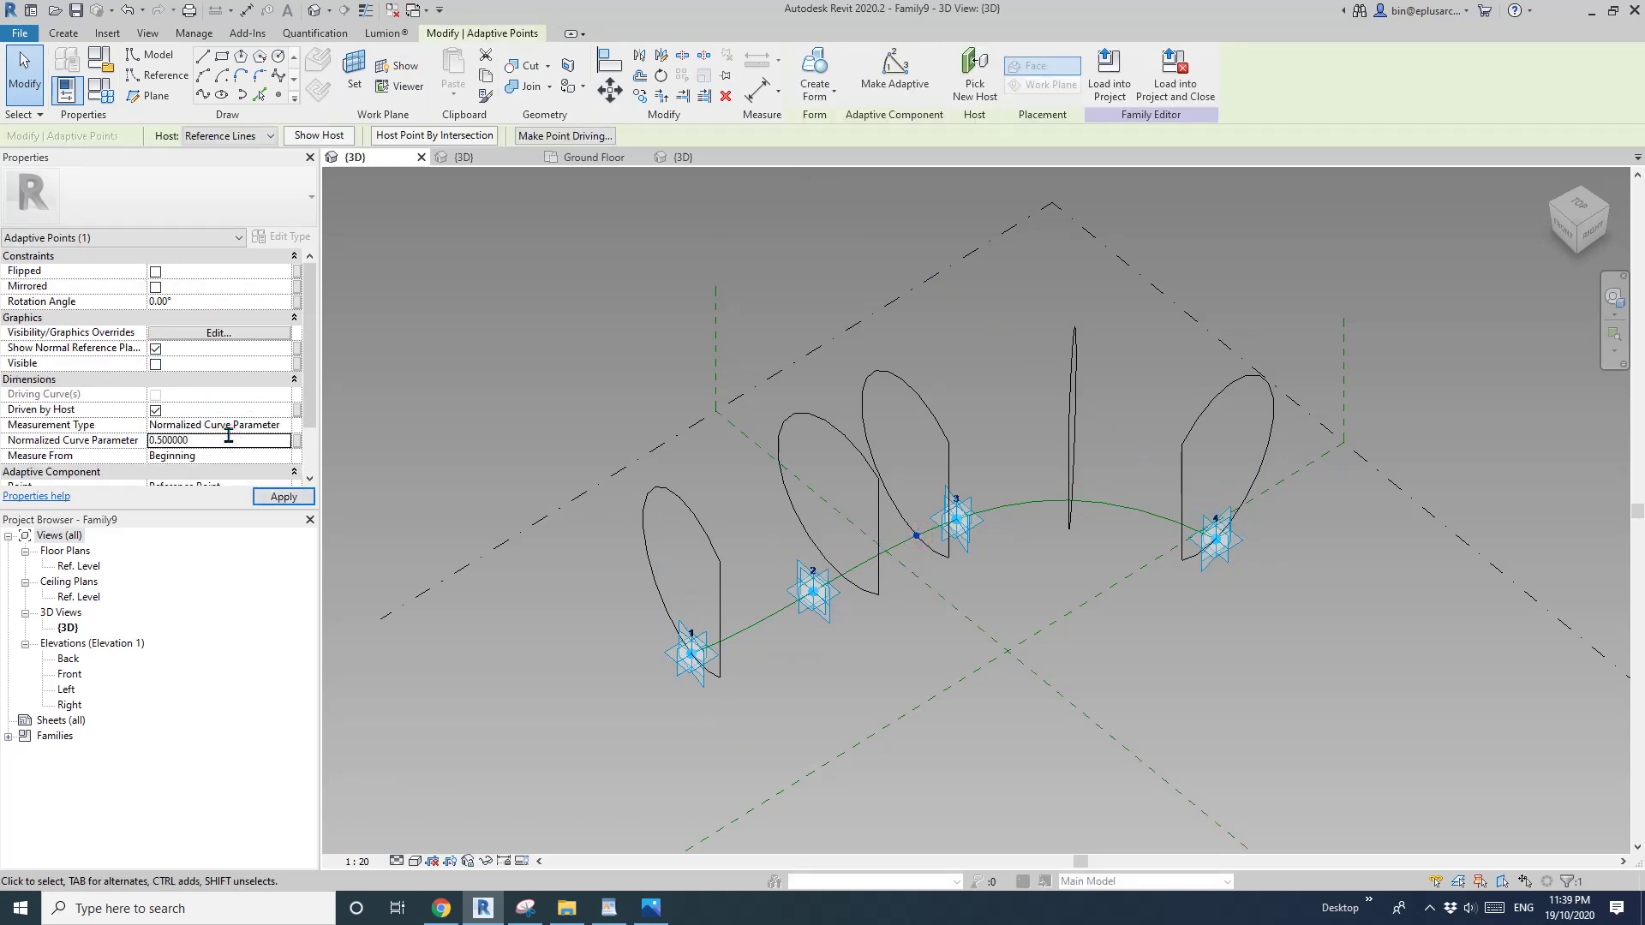
Set the Normalized Curve Parameter to 0.75 for the placement point of the profile between points 3 and 4
click(1071, 509)
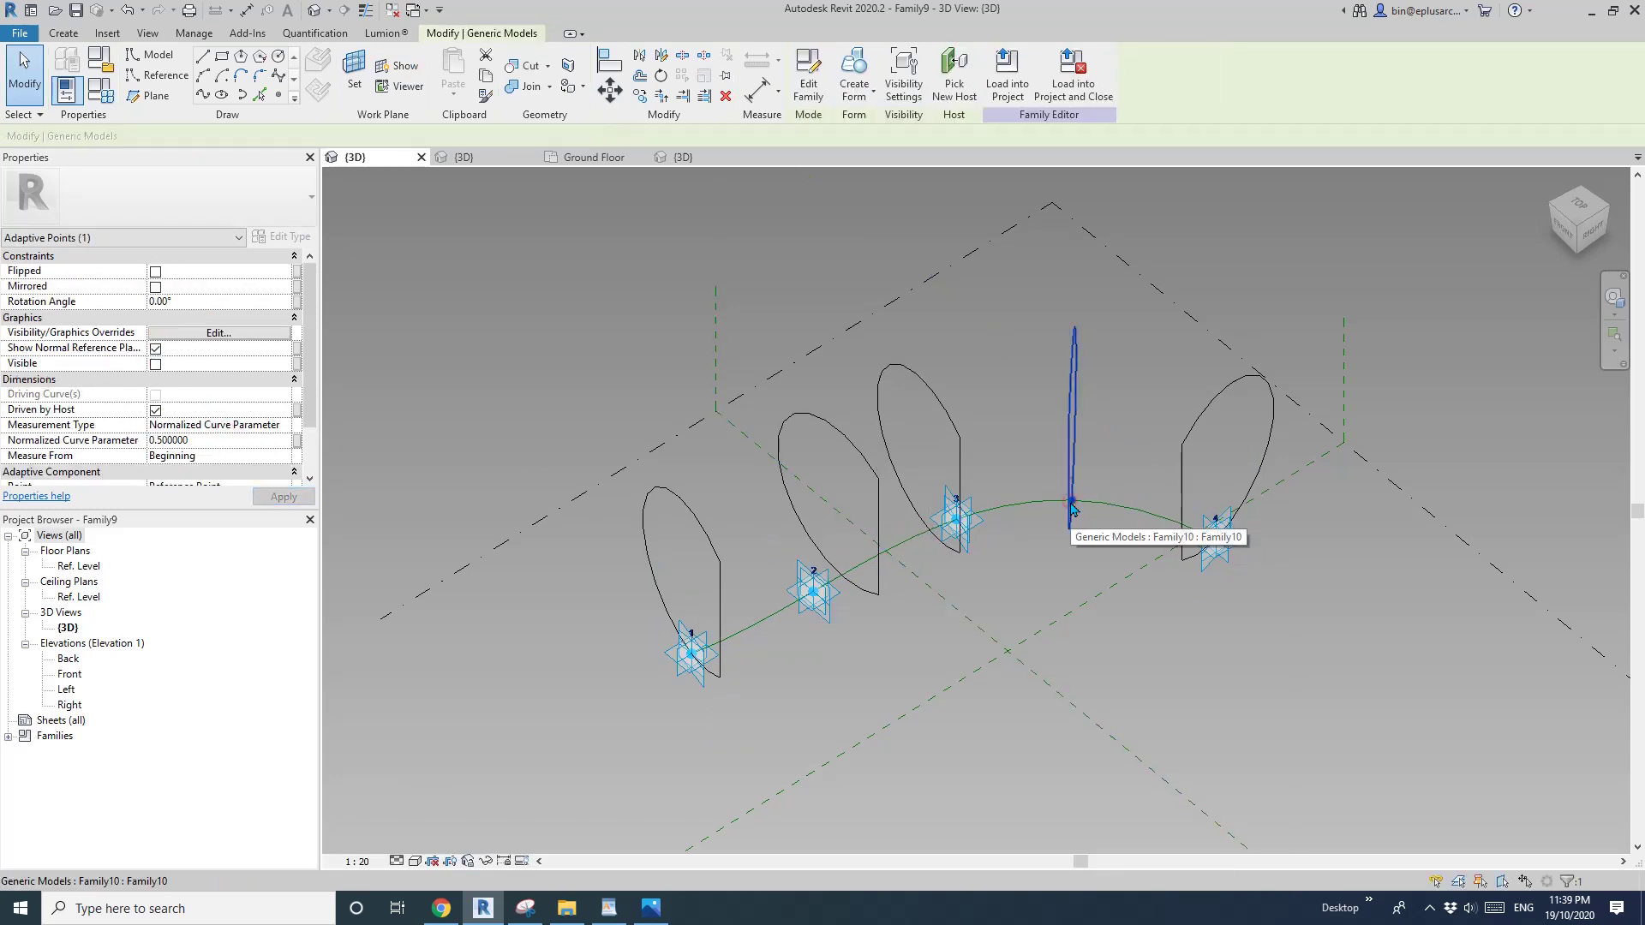
shift+middle_drag(1071, 510, 1225, 505)
click(1094, 499)
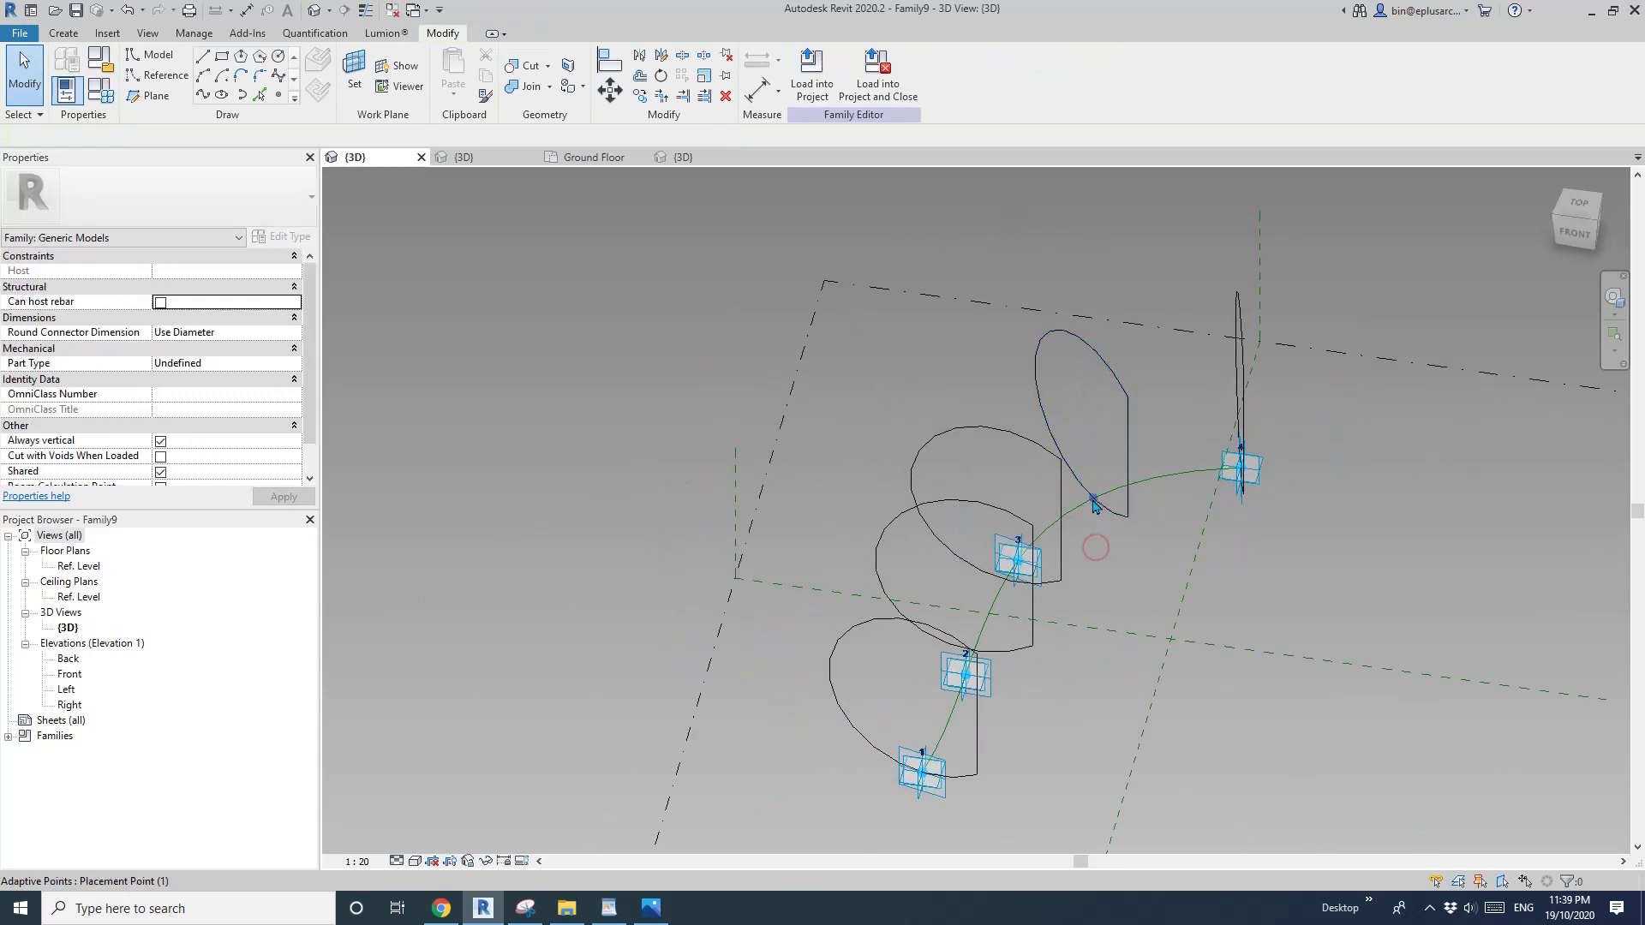
click(214, 439)
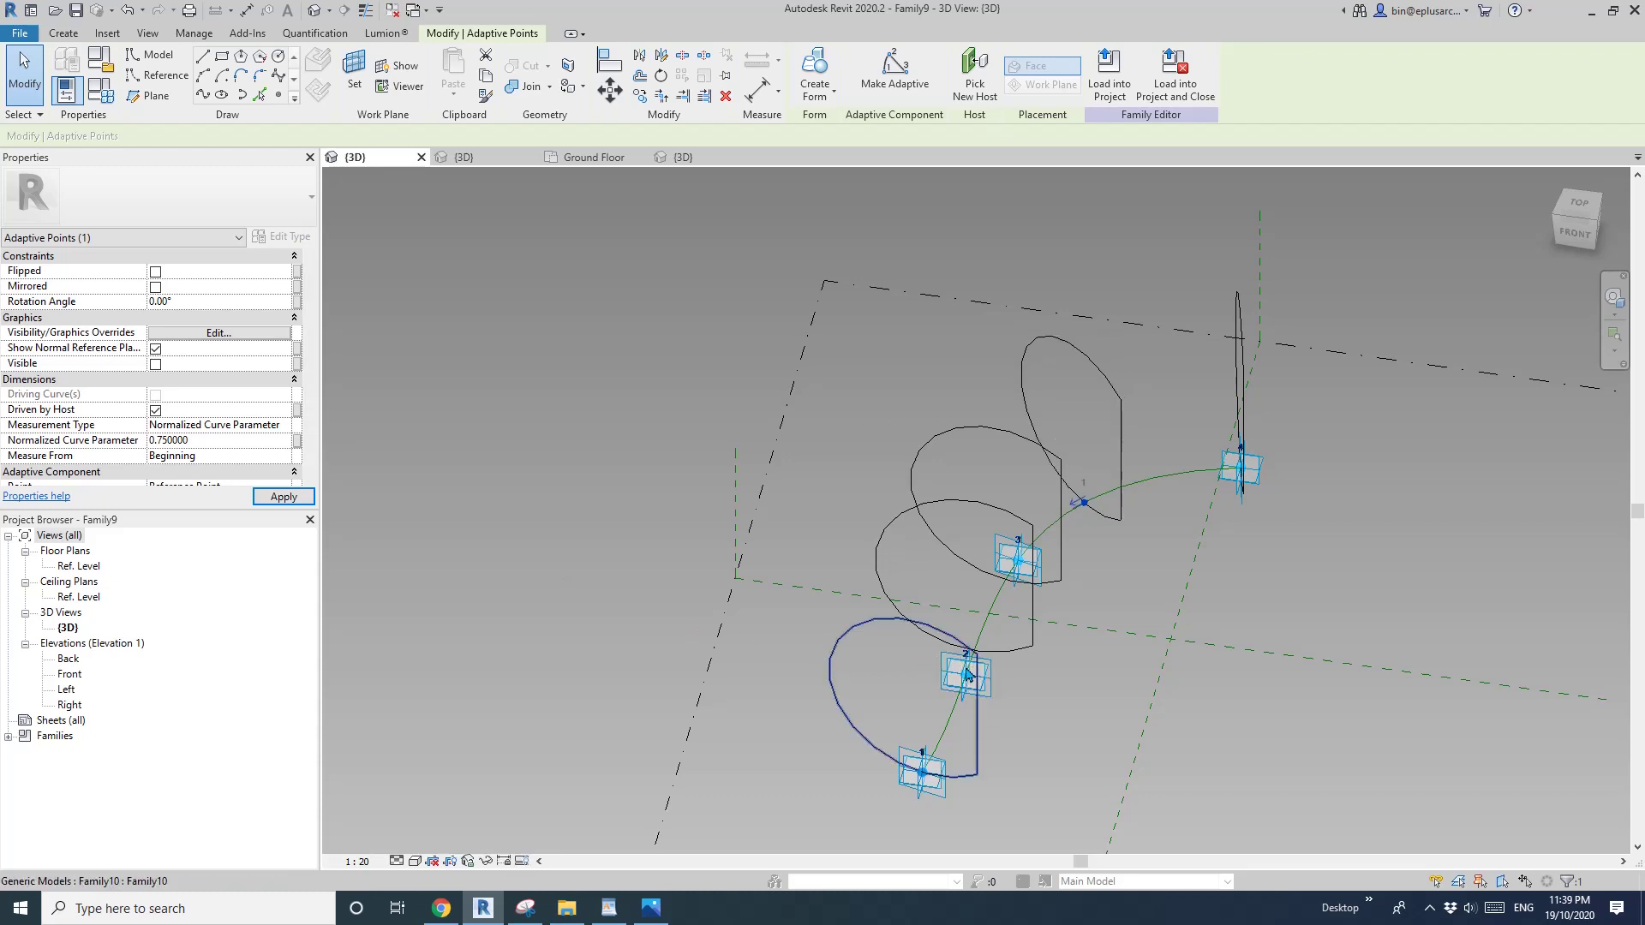
Set the Normalized Curve Parameter to 0.25 for the placement point of the profile near adaptive point 2
shift+middle_drag(975, 675, 902, 657)
click(891, 610)
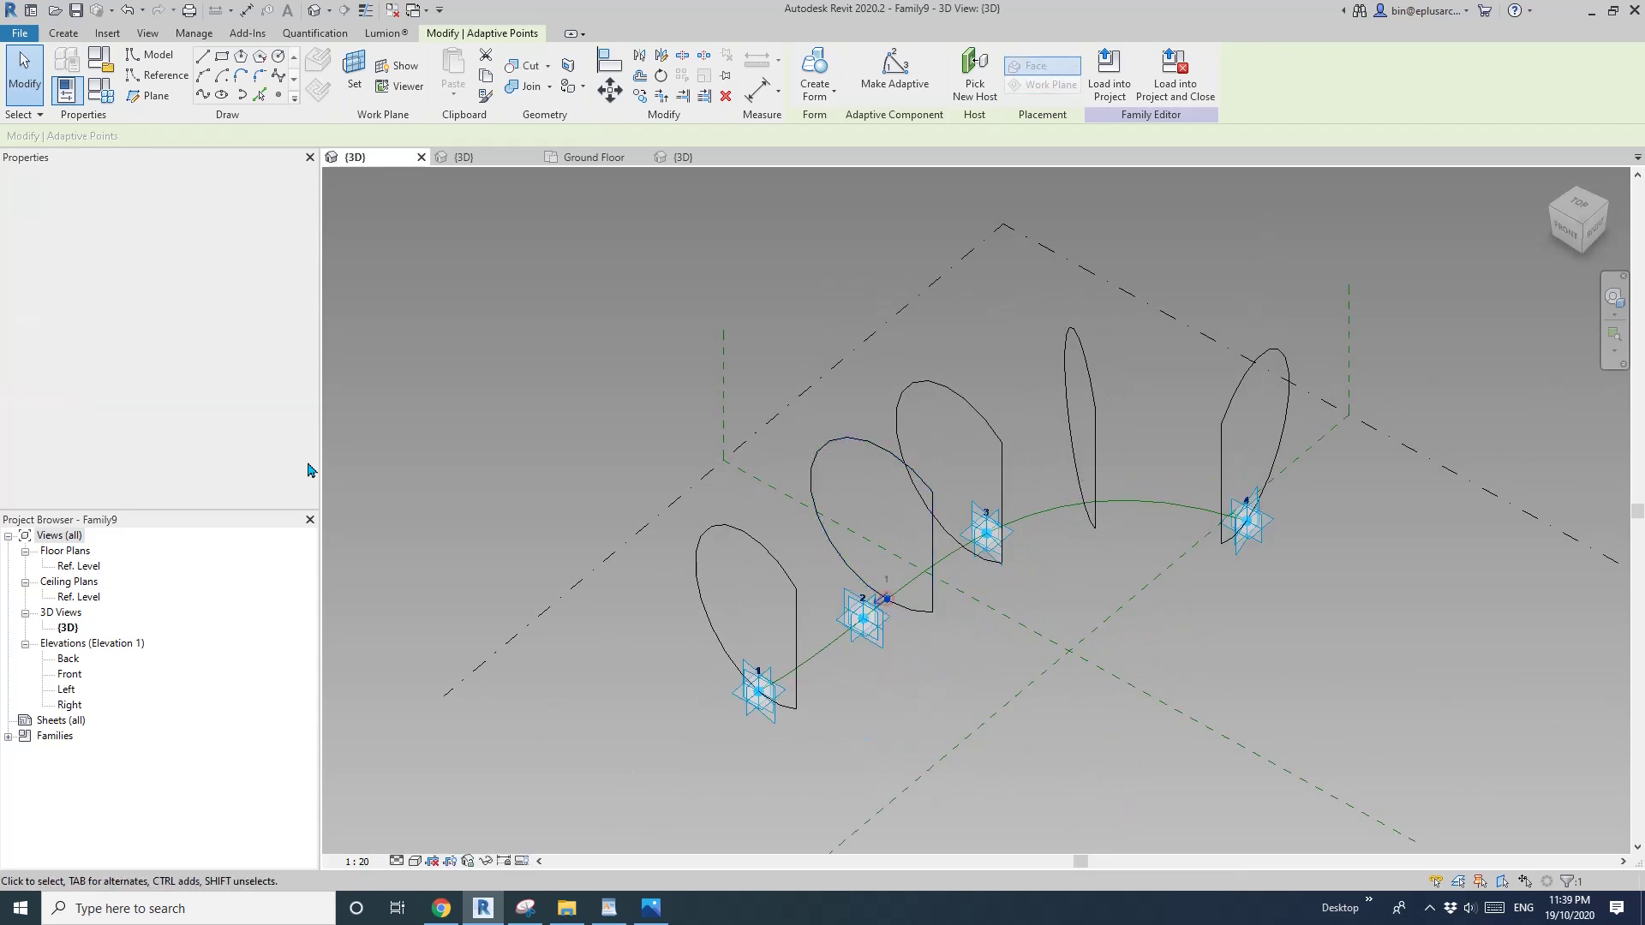
click(220, 440)
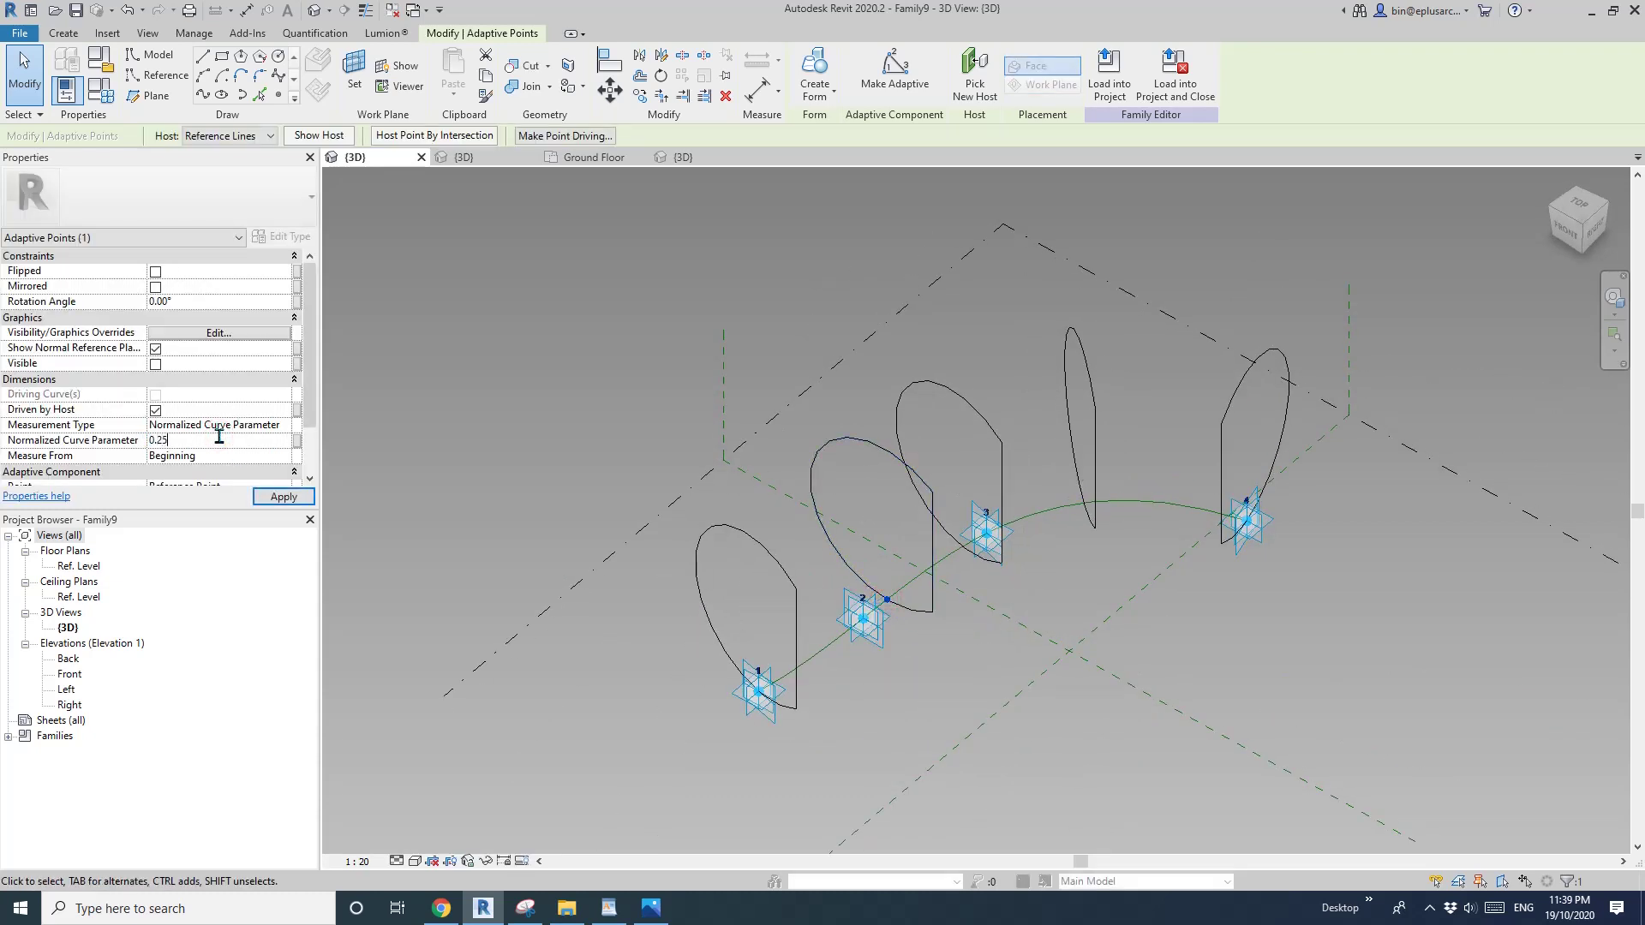
middle_drag(832, 364, 833, 363)
key(Escape)
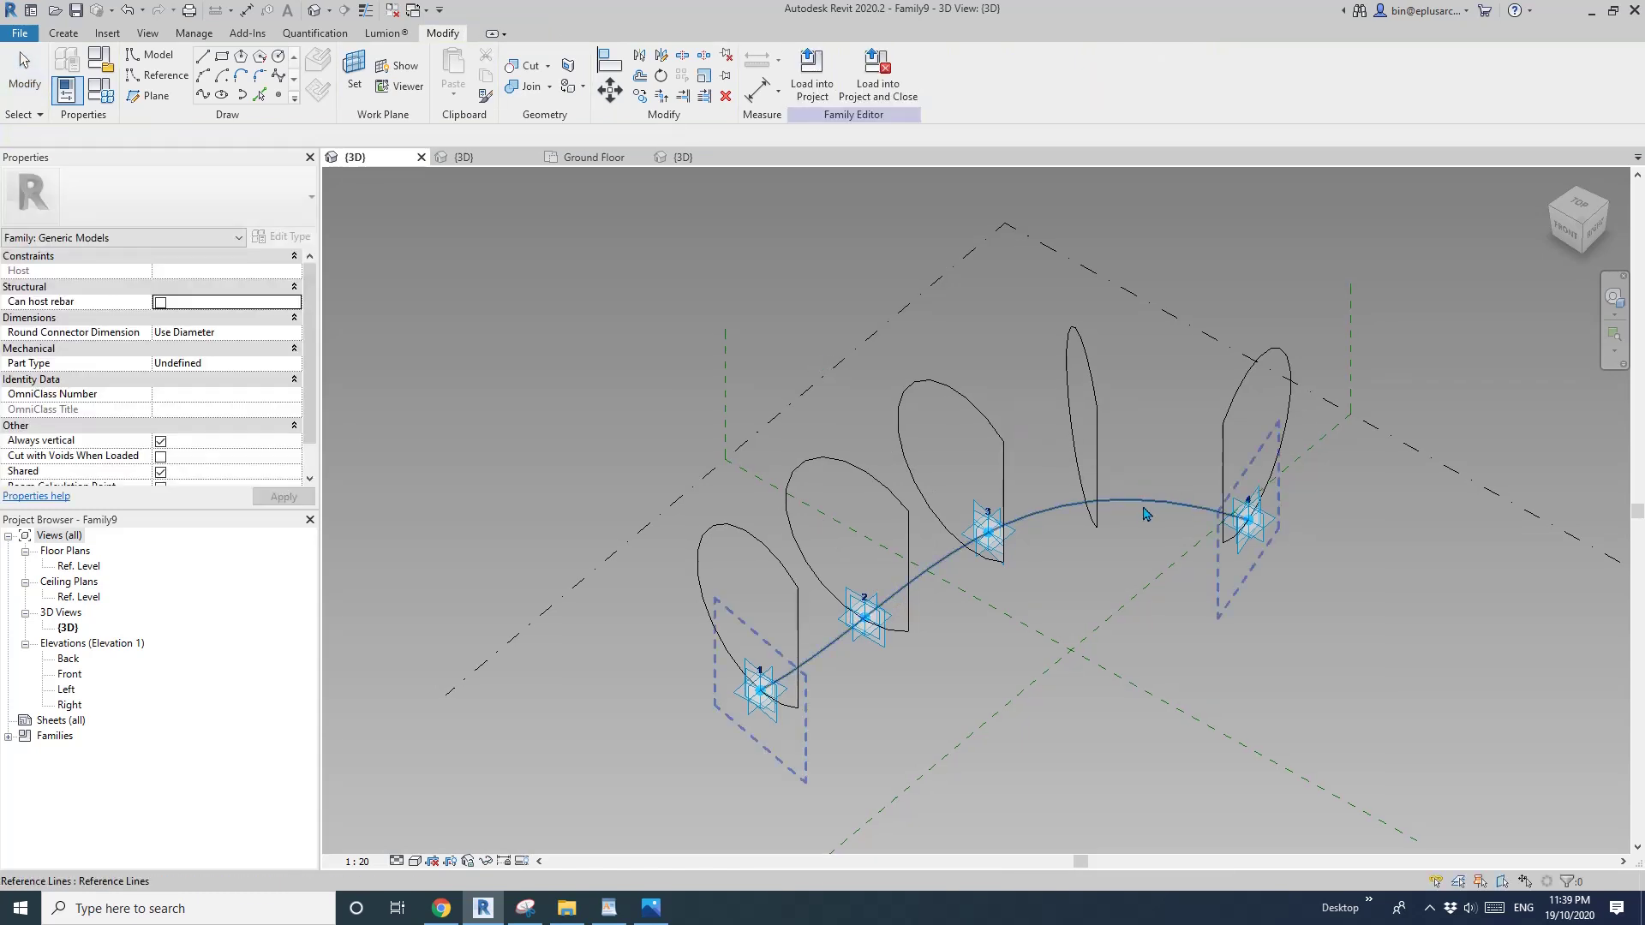
Create a solid form through the five Family10 profiles placed along the spline
ctrl+click(1090, 378)
ctrl+click(968, 402)
ctrl+click(861, 466)
ctrl+click(783, 512)
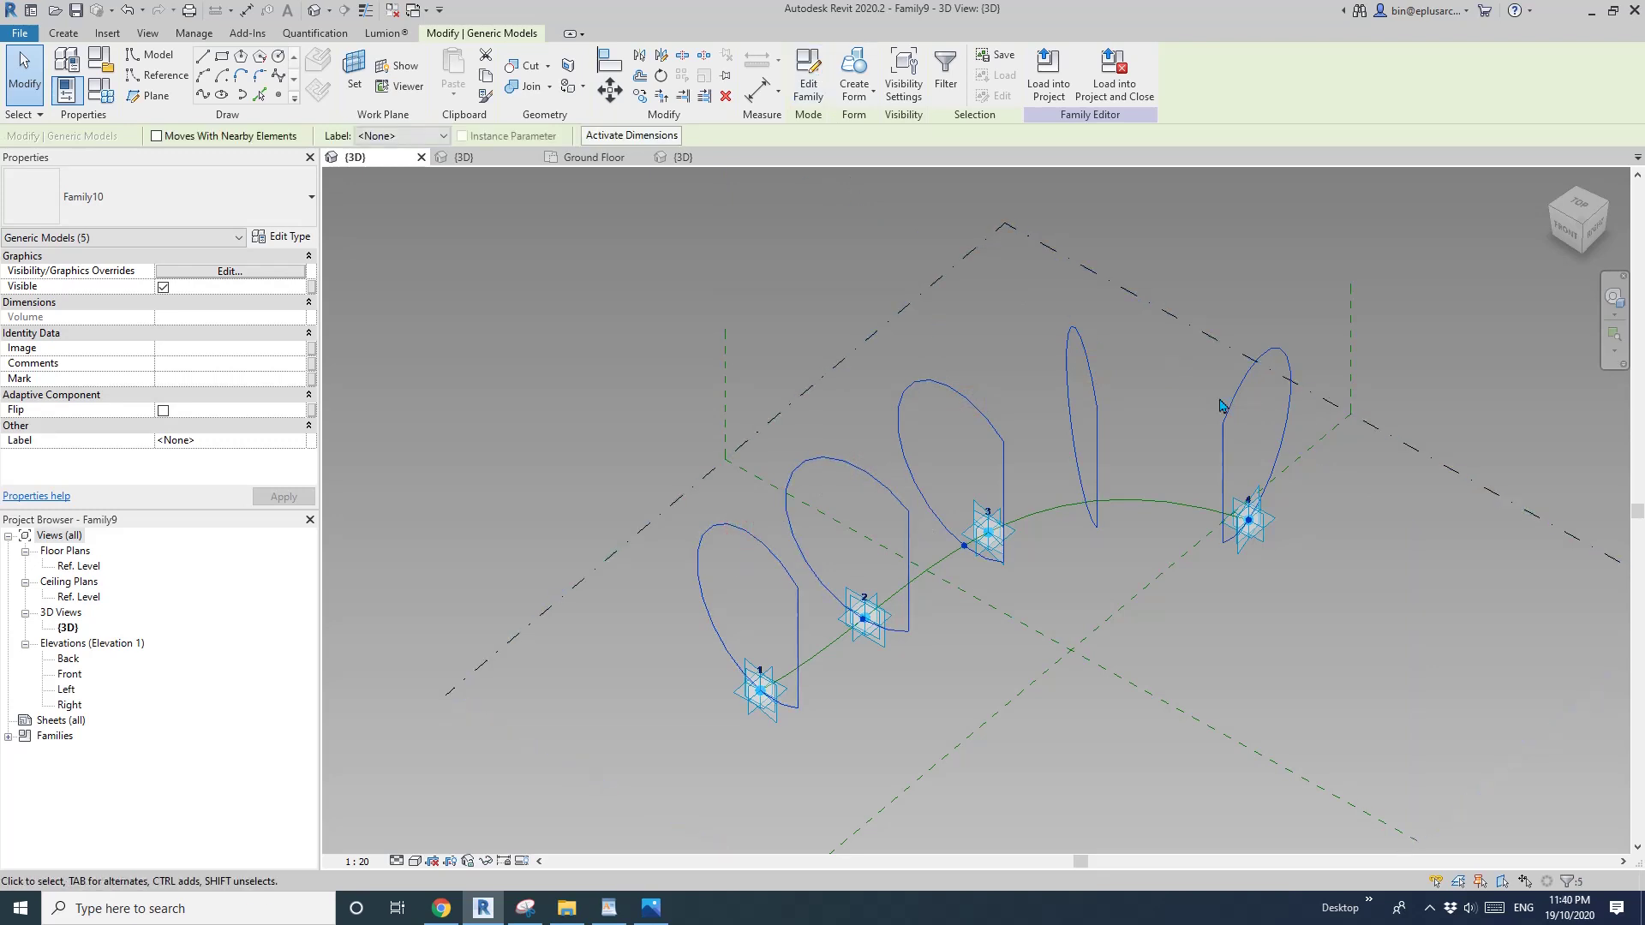
click(852, 69)
scroll(1200, 369, down, 1)
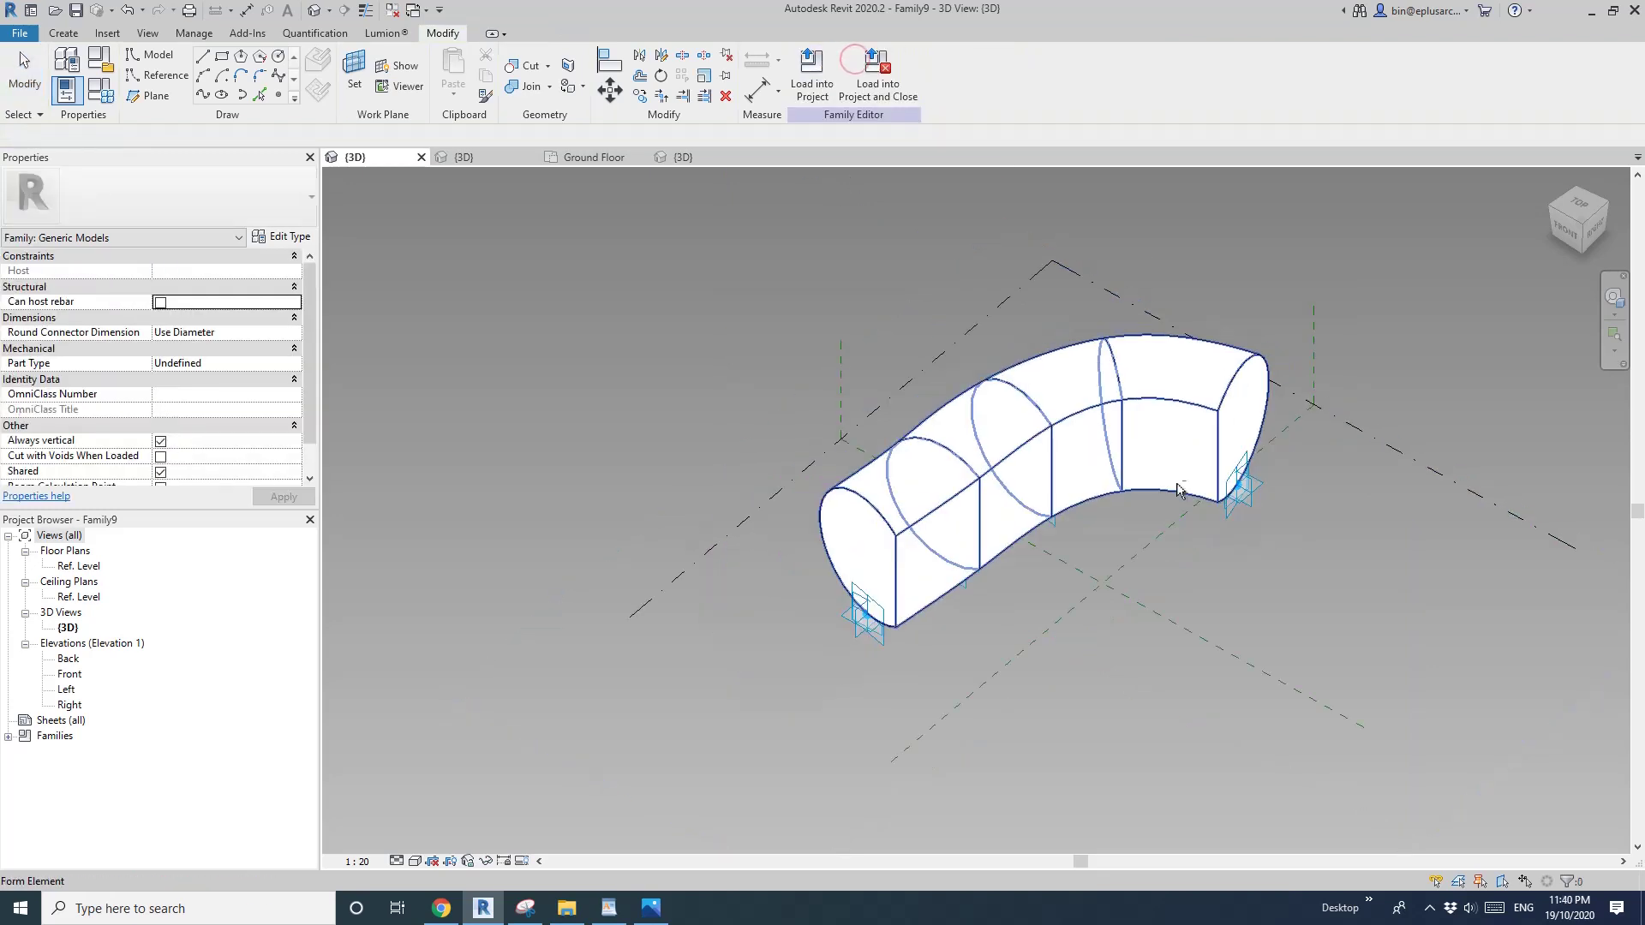
shift+middle_drag(1179, 492, 1087, 426)
Load the updated Family9 into Project8, overwriting the existing version so that the placed instances update
click(811, 68)
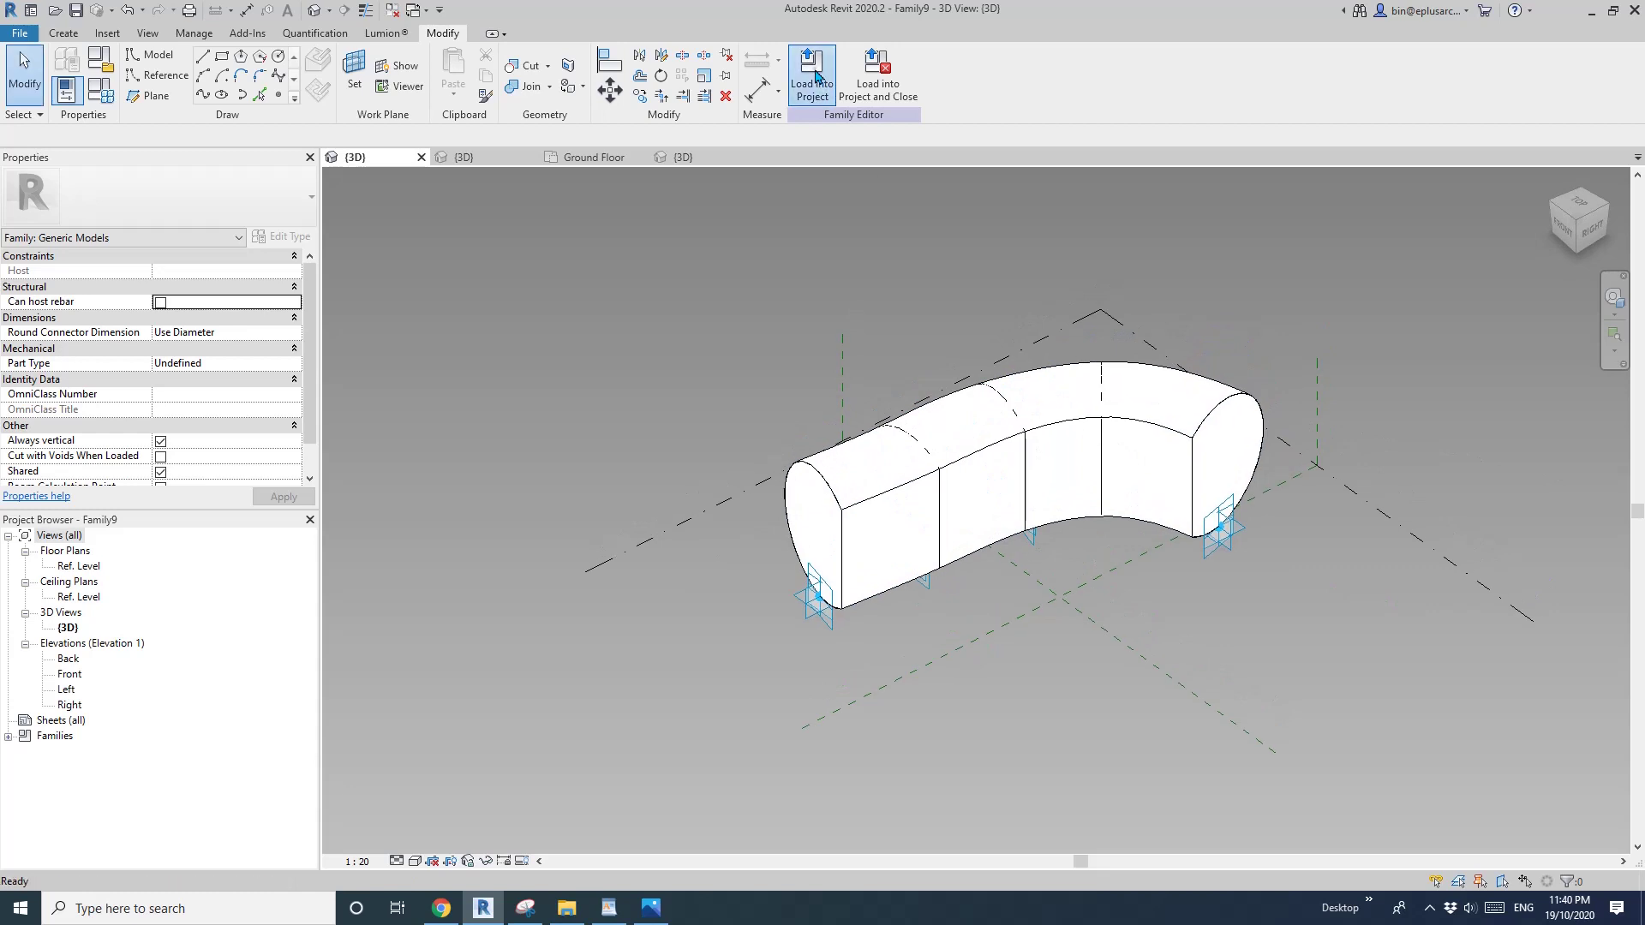
click(777, 582)
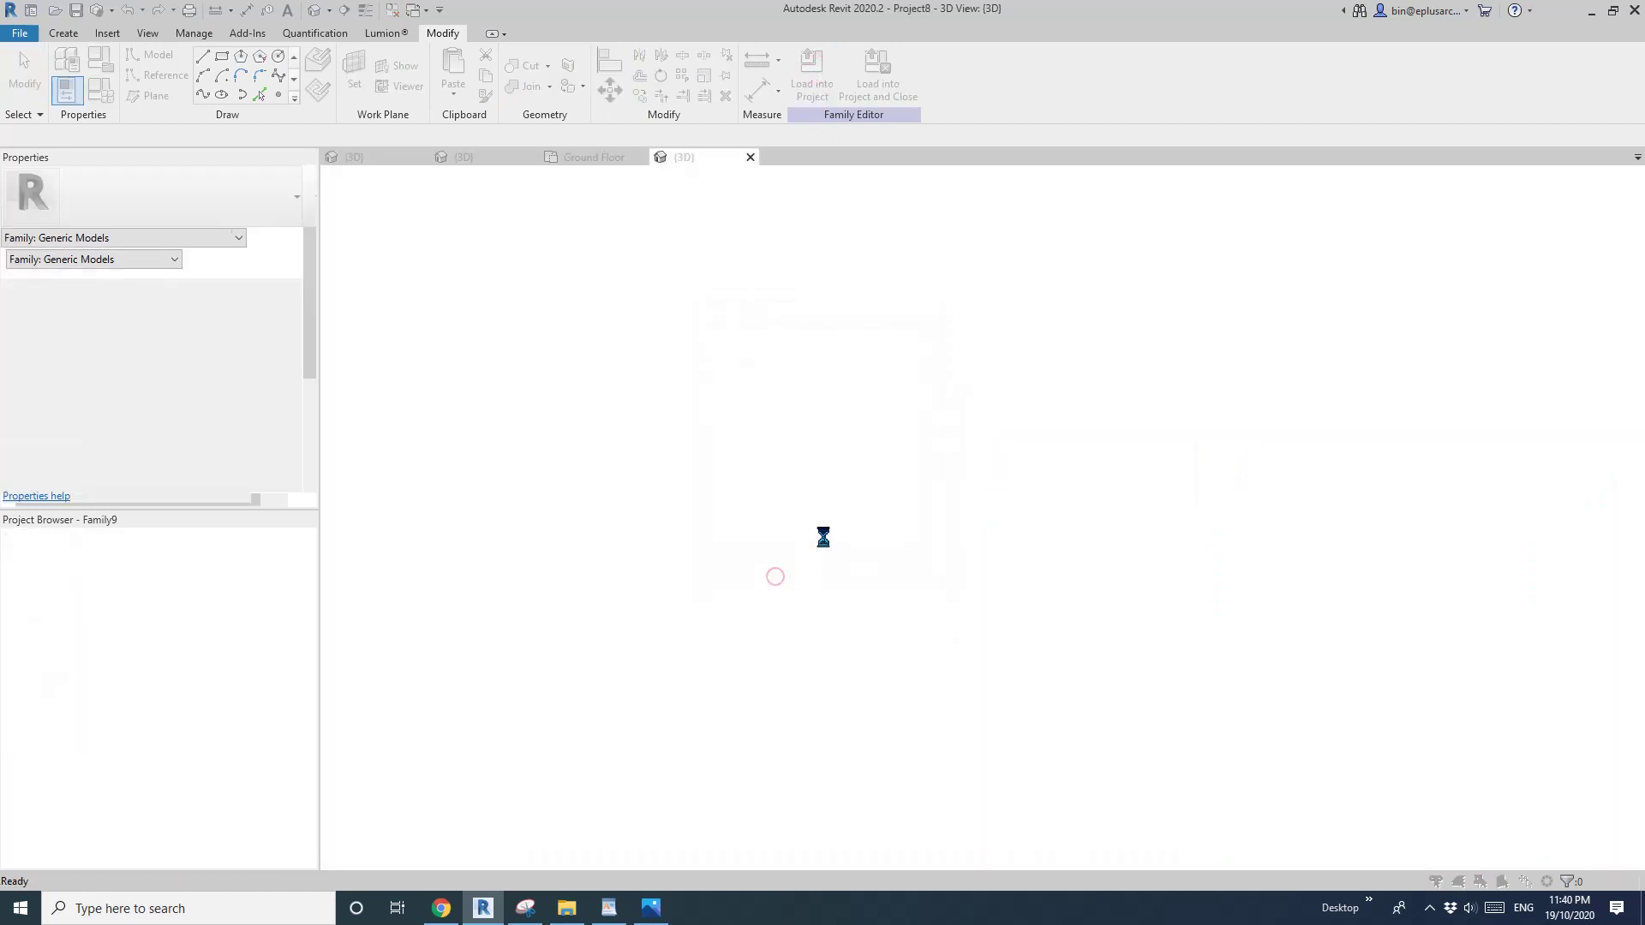
click(816, 445)
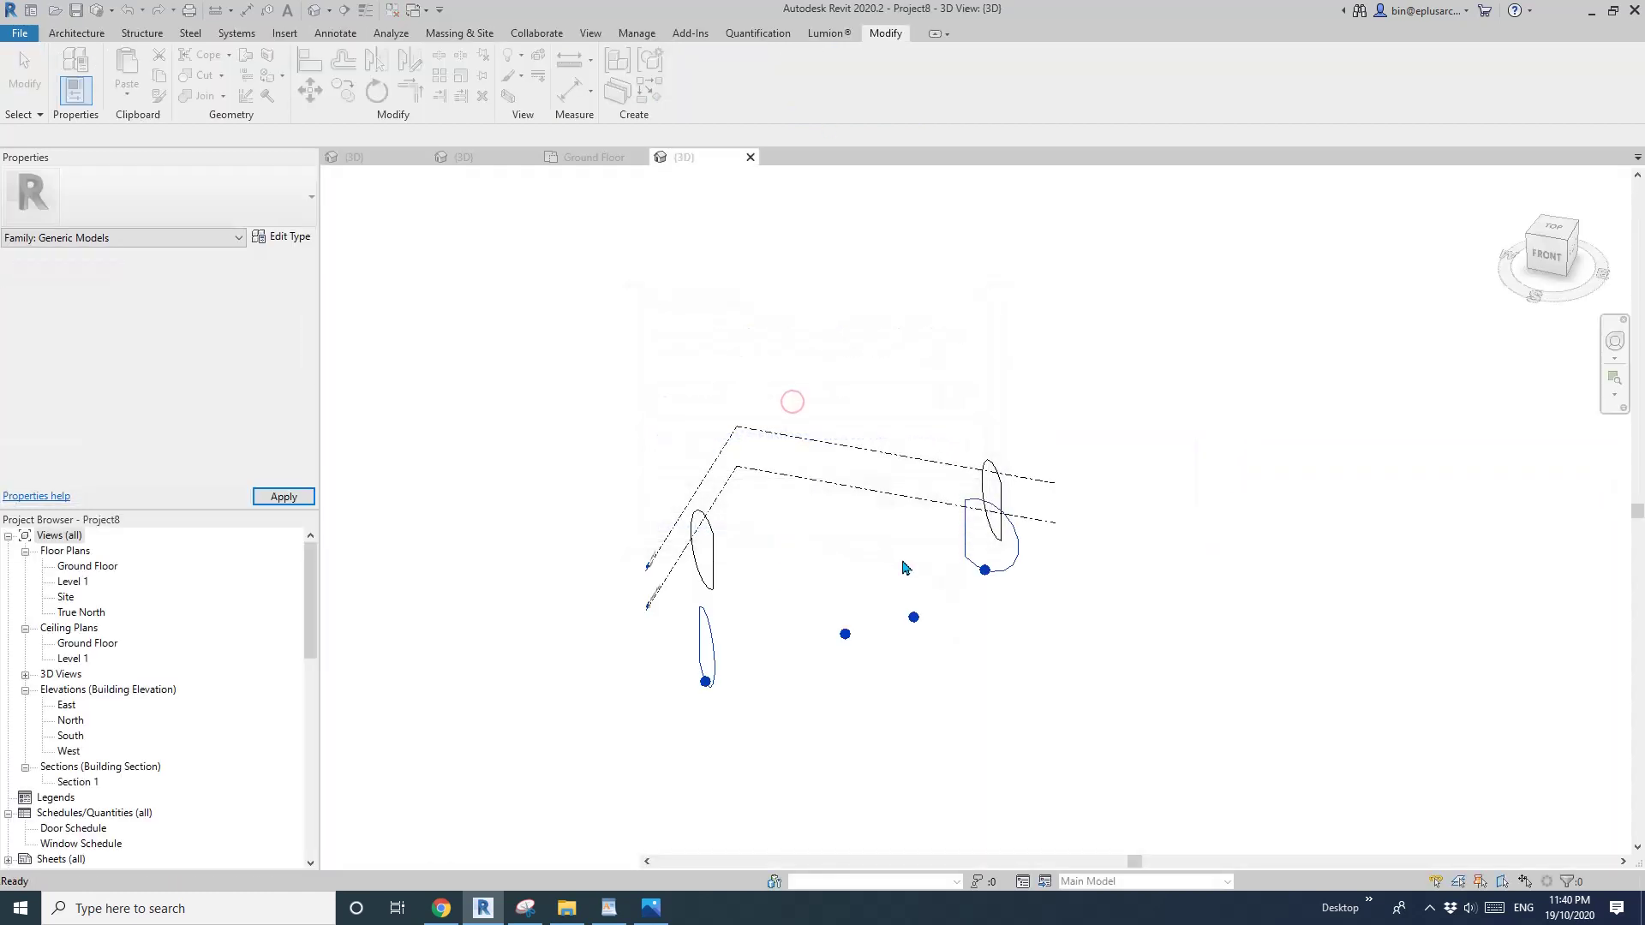
shift+middle_drag(948, 664, 684, 521)
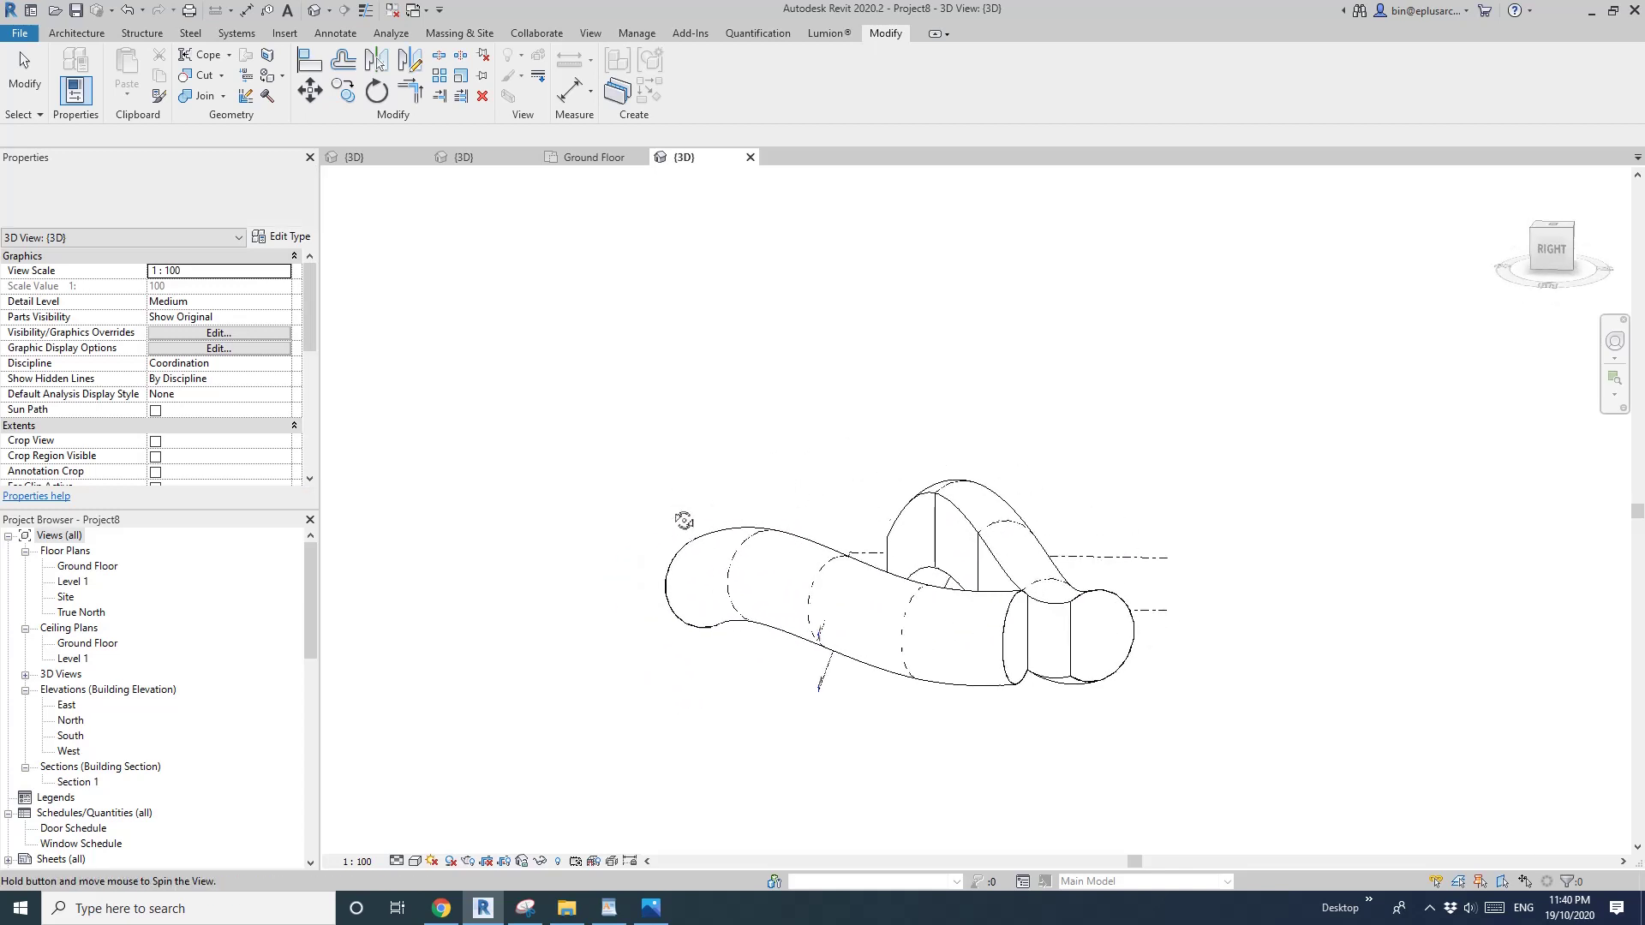
shift+middle_drag(734, 362, 942, 557)
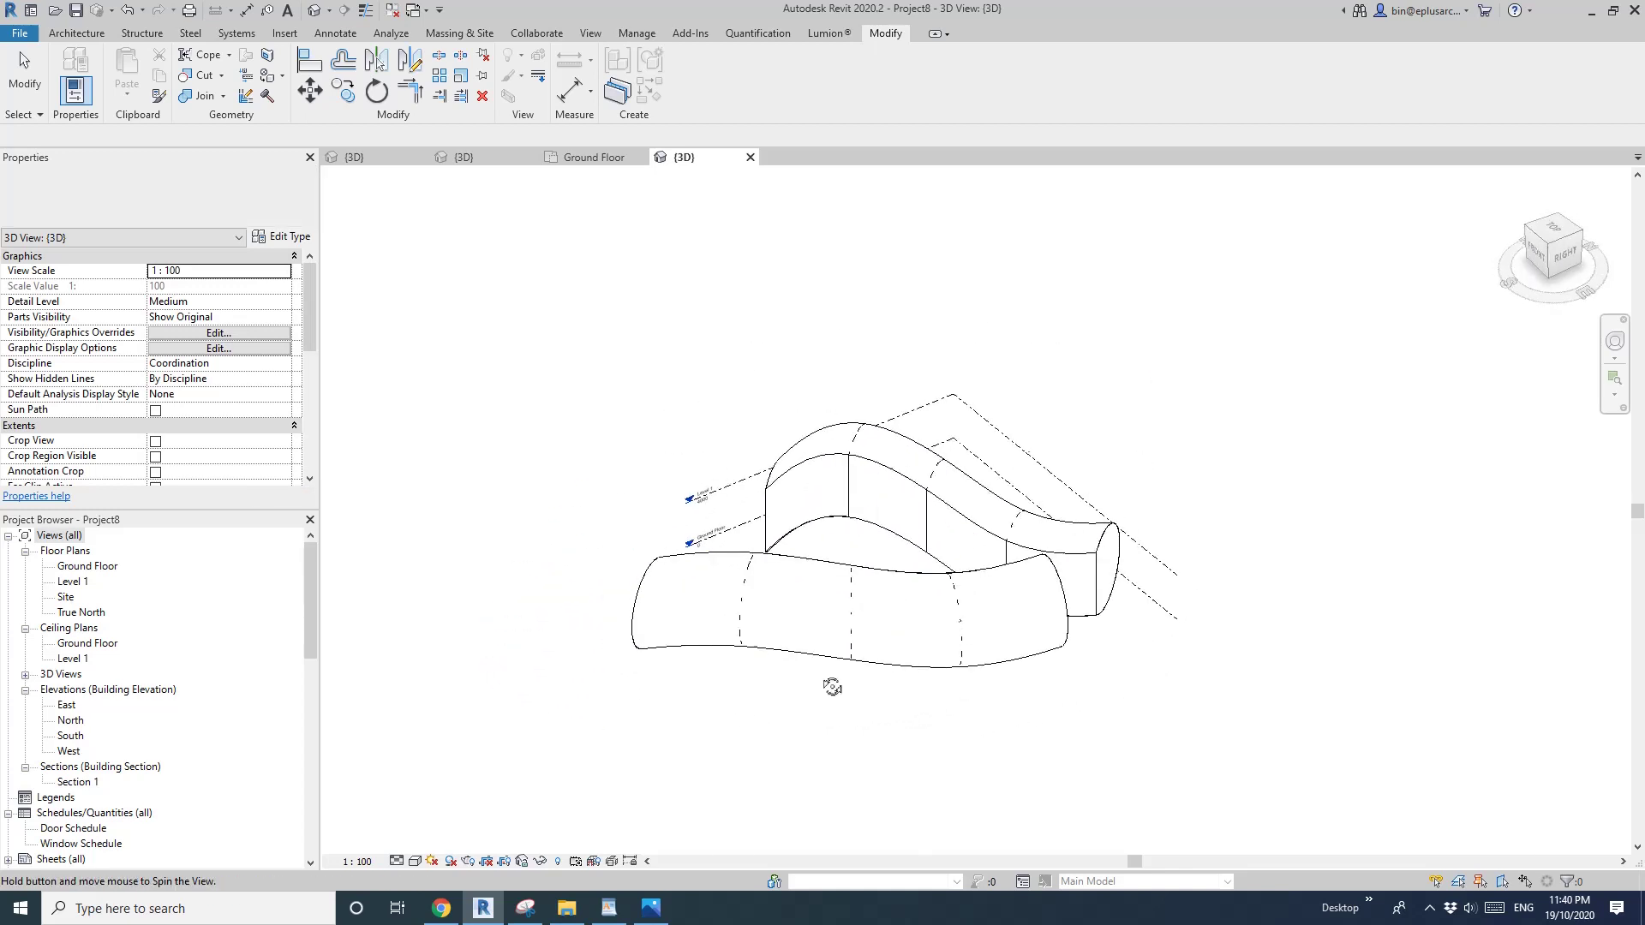
Adjust the heights of the two middle adaptive points on the front Family9 instance to reshape its form
click(836, 656)
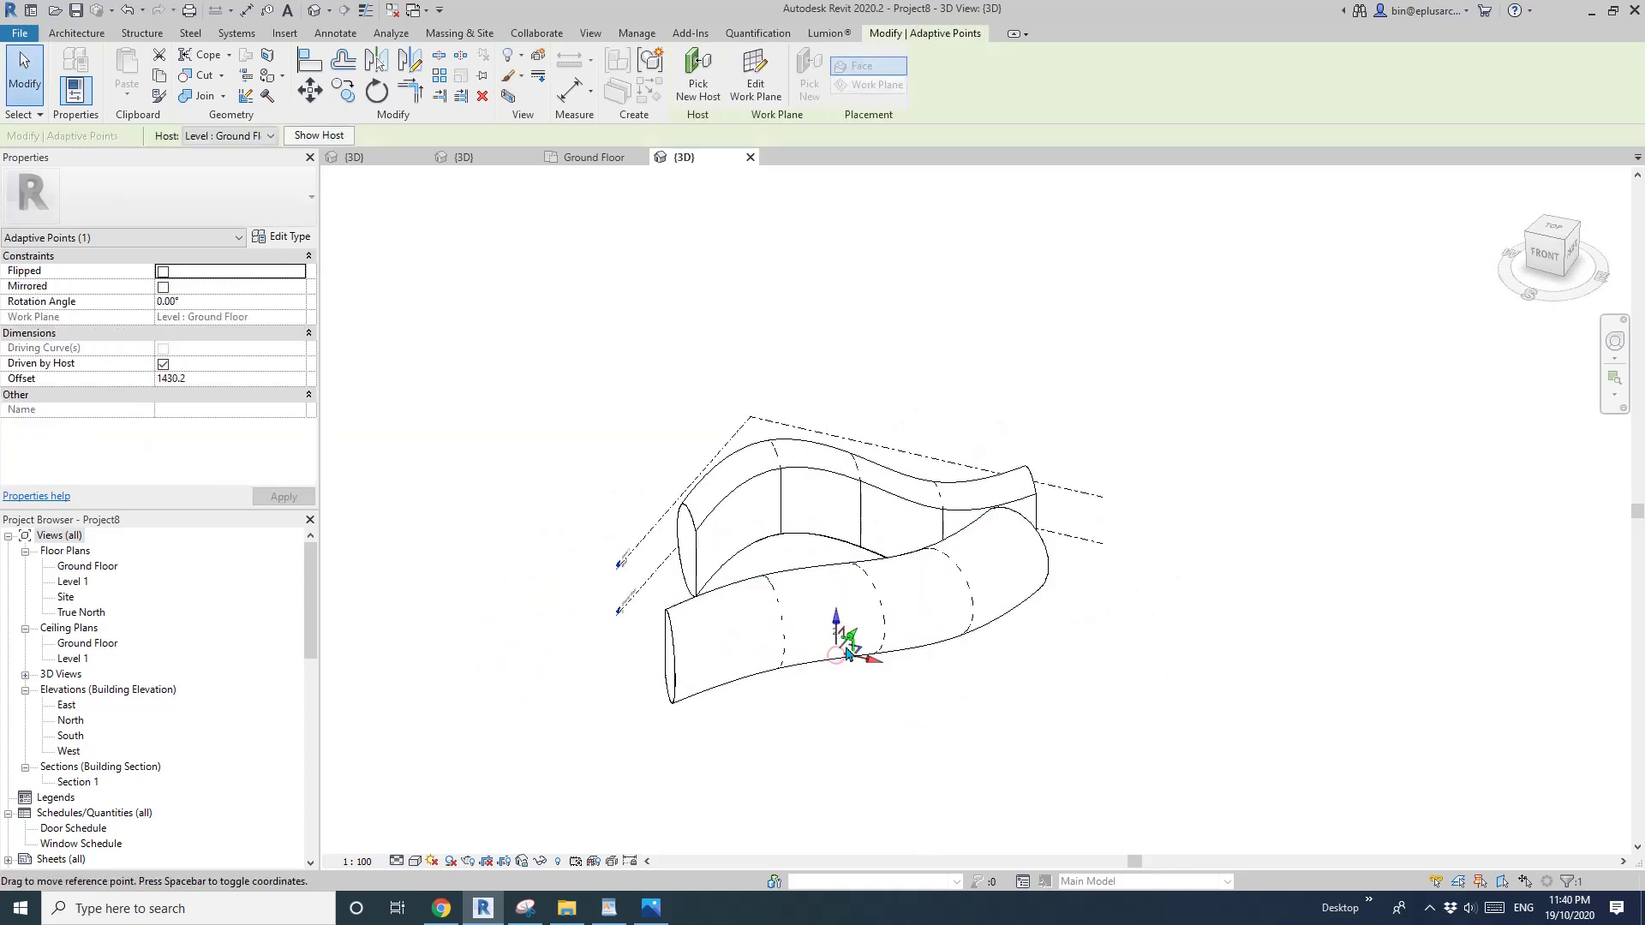
shift+middle_drag(837, 661, 878, 565)
drag(838, 595, 848, 600)
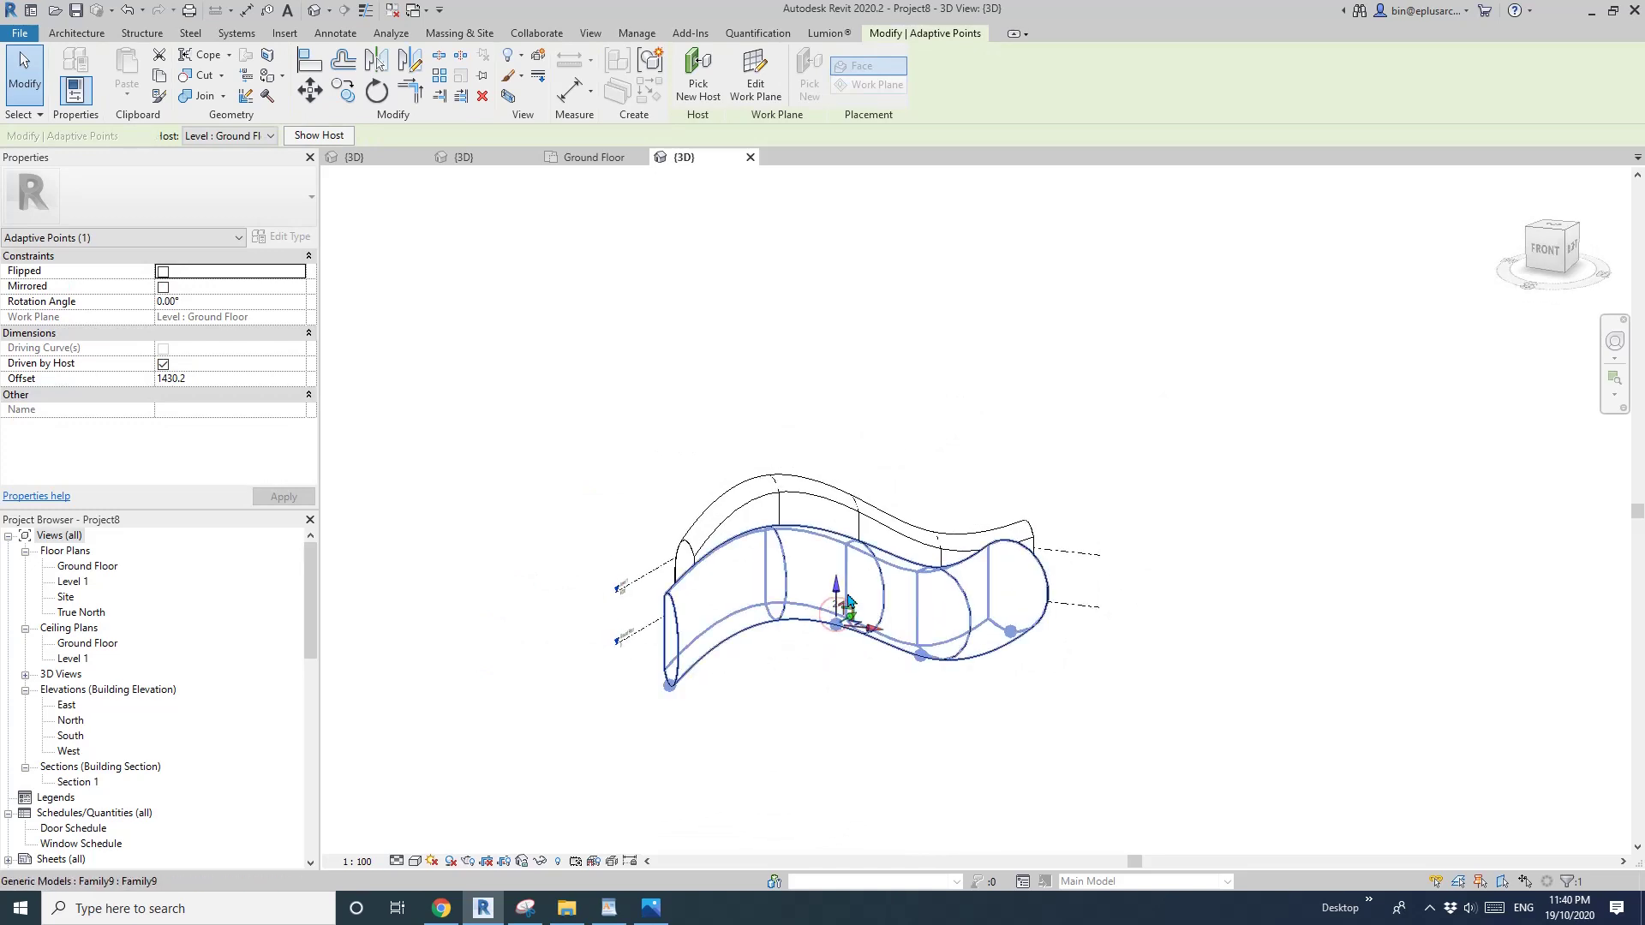
click(923, 657)
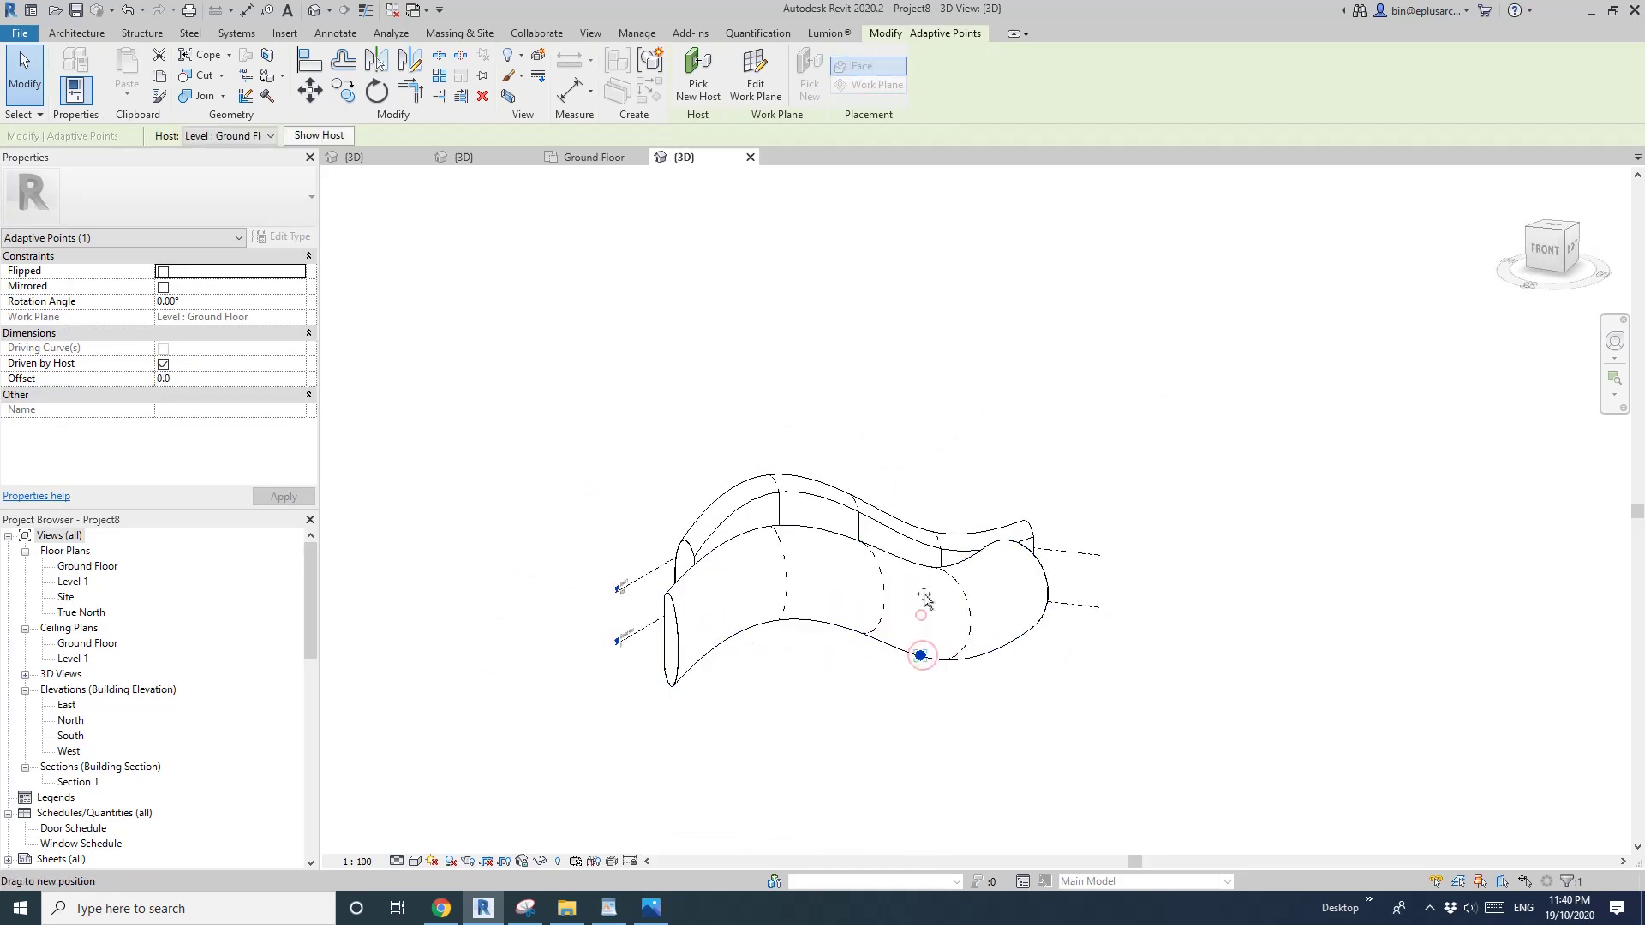
drag(925, 591, 925, 588)
Delete the rear Family9 instance from the project, keeping only the one with the adjusted points
shift+middle_drag(952, 619, 715, 630)
click(1070, 485)
key(Delete)
scroll(1069, 492, down, 2)
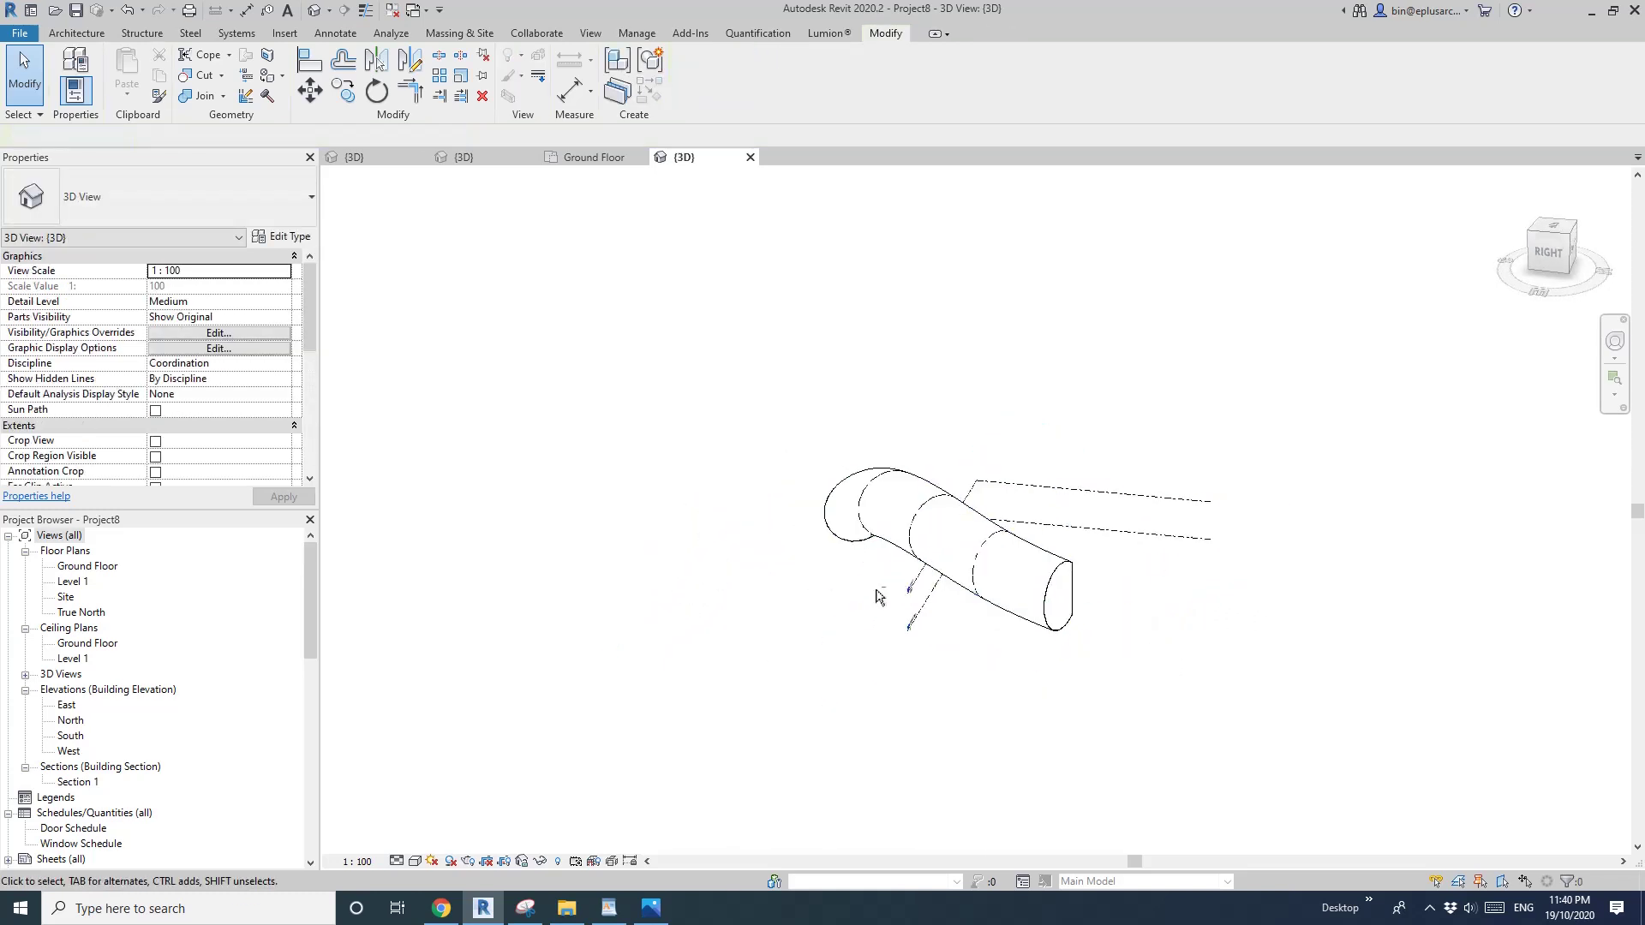
Move the end adaptive point of the remaining Family9 instance well away from the others to lengthen the curved form
shift+middle_drag(877, 594, 962, 611)
click(773, 628)
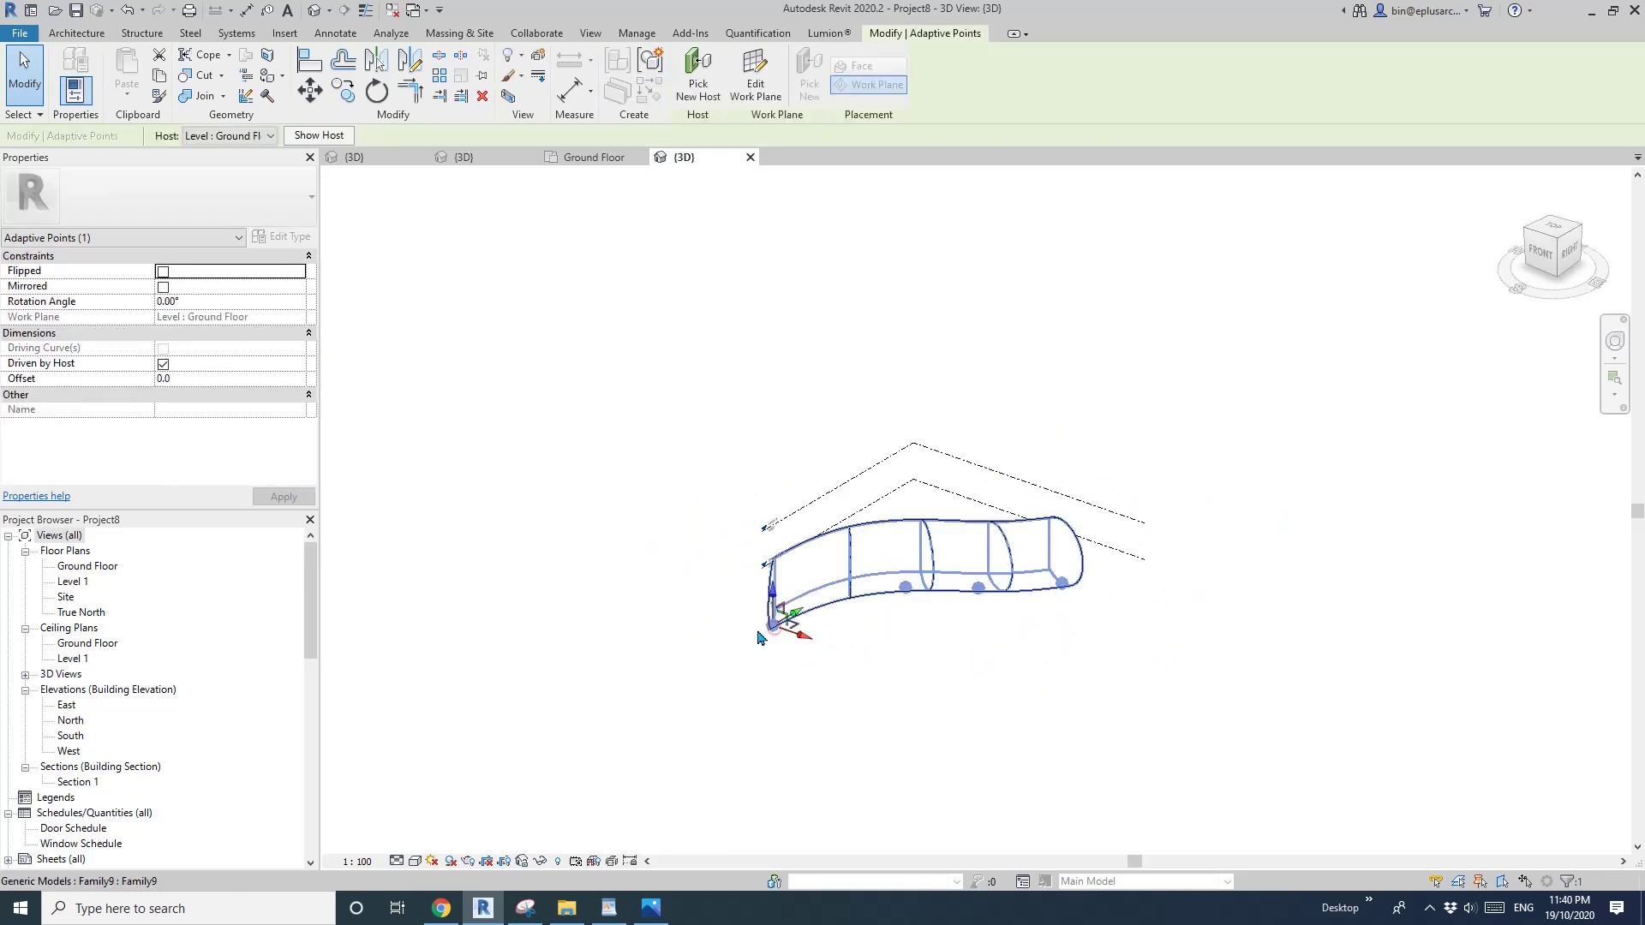
mouse_move(821, 642)
shift+middle_down()
mouse_move(791, 660)
mouse_move(1057, 594)
mouse_move(646, 614)
mouse_move(833, 543)
mouse_move(928, 375)
mouse_move(797, 396)
shift+middle_up()
click(796, 396)
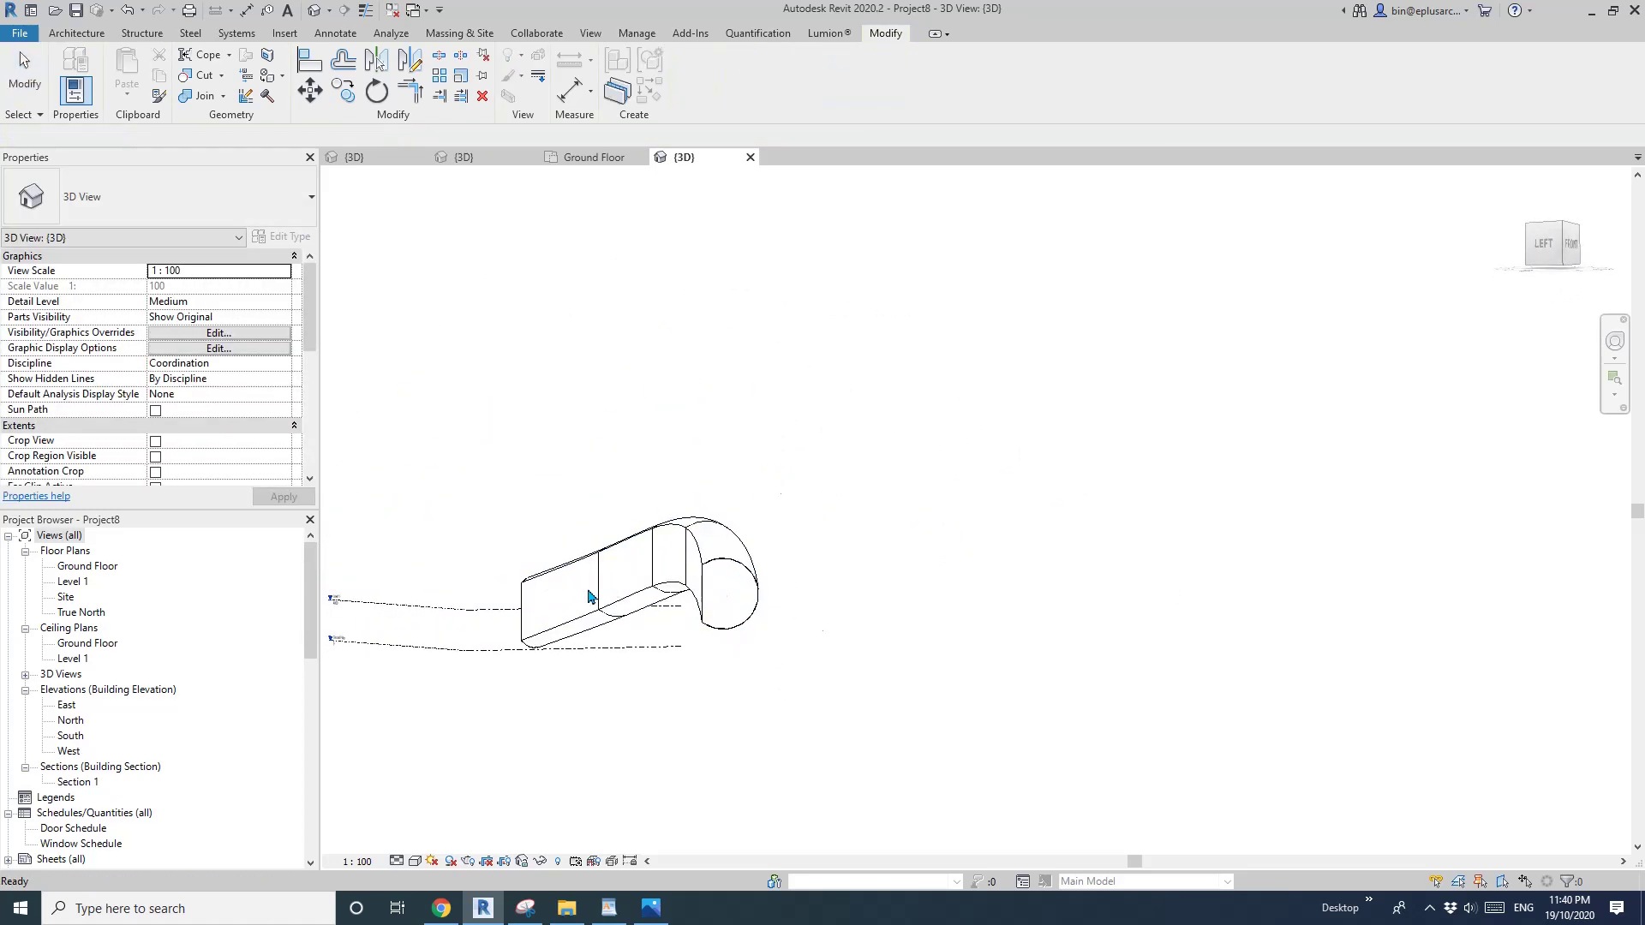
Switch the 3D view to the Shaded visual style and examine the stretched form from several sides
scroll(591, 593, up, 2)
key(s)
key(d)
shift+middle_drag(751, 588, 1125, 601)
shift+middle_drag(1205, 533, 1254, 552)
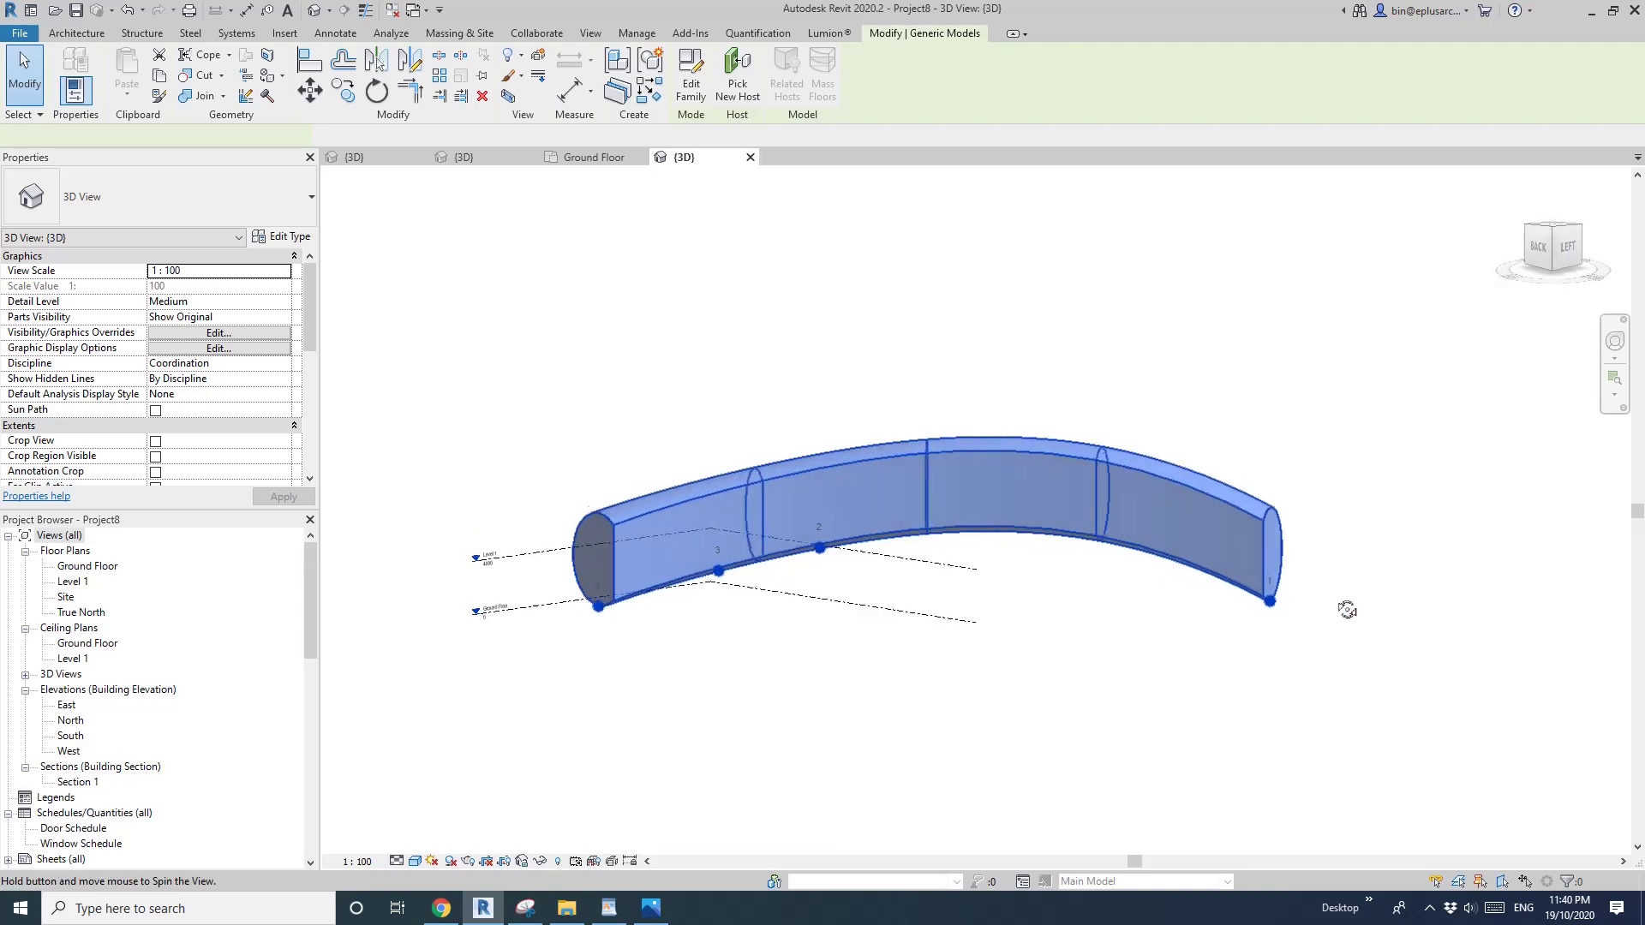
click(1139, 489)
shift+middle_drag(1139, 489, 1054, 607)
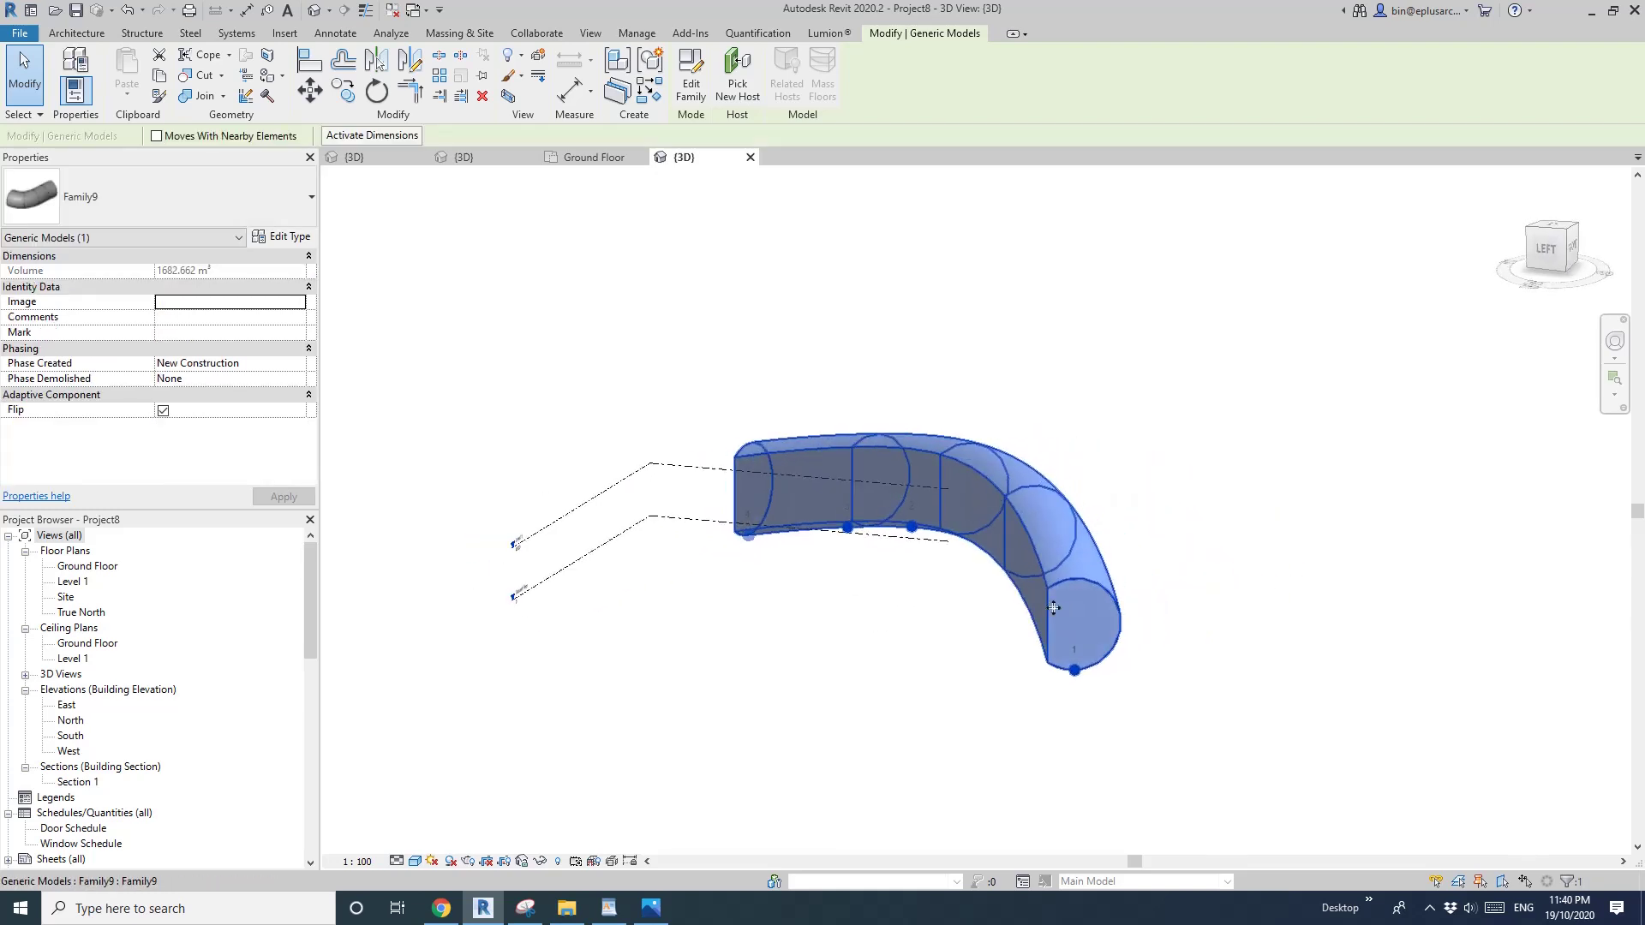
shift+middle_drag(931, 576, 1154, 594)
click(1154, 594)
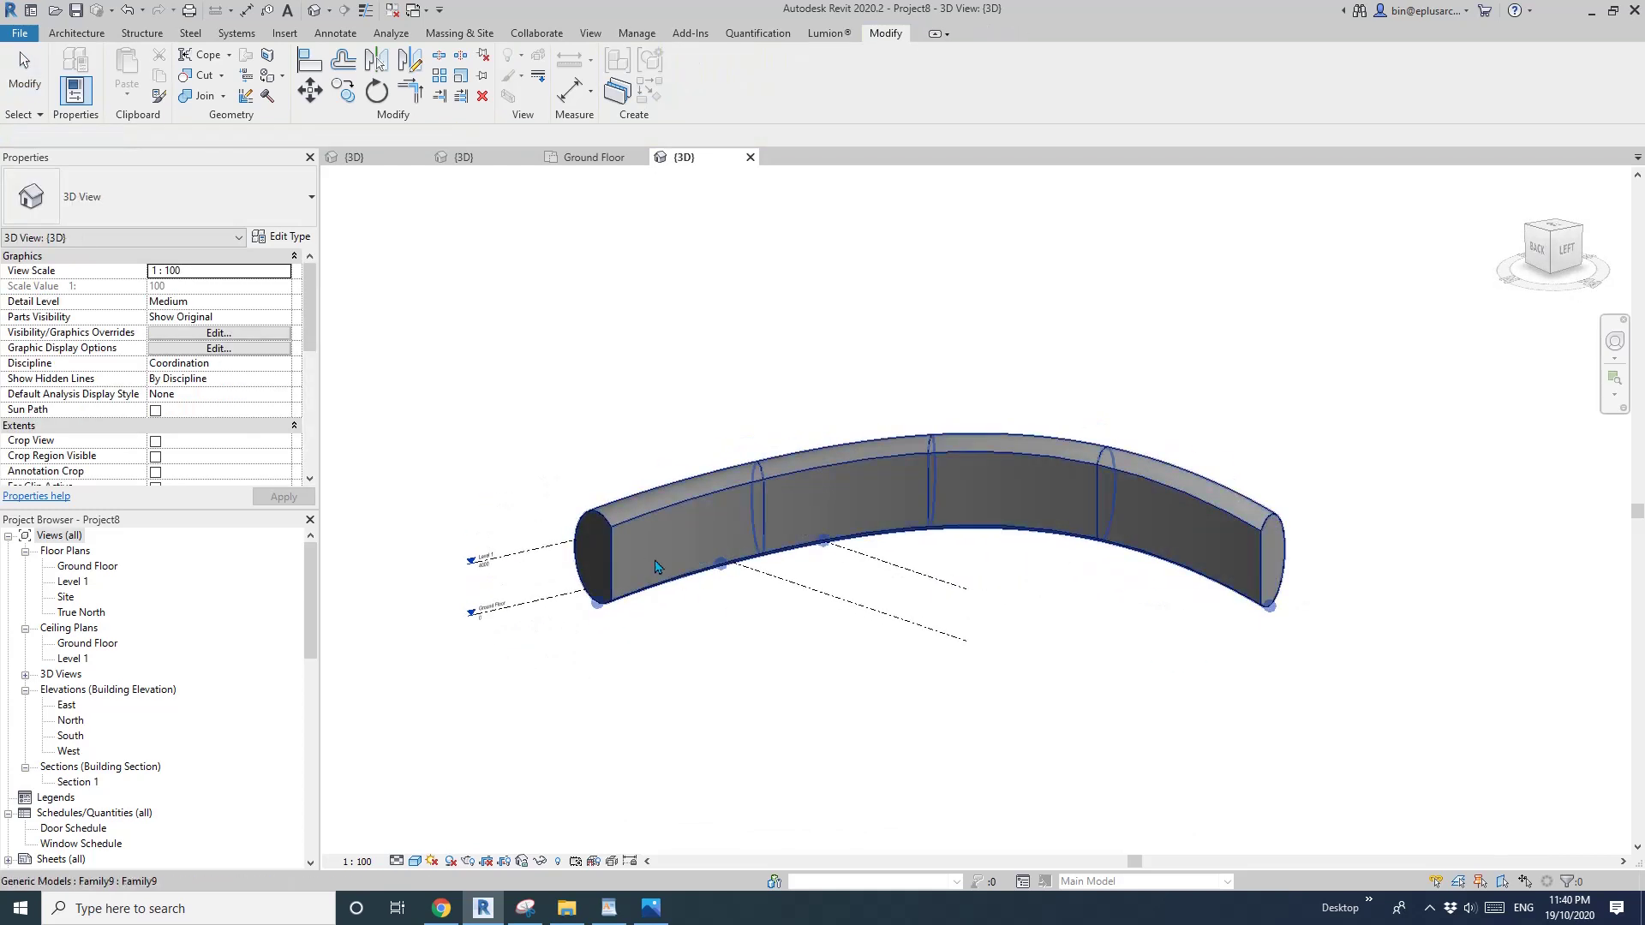
shift+middle_drag(685, 560, 1148, 594)
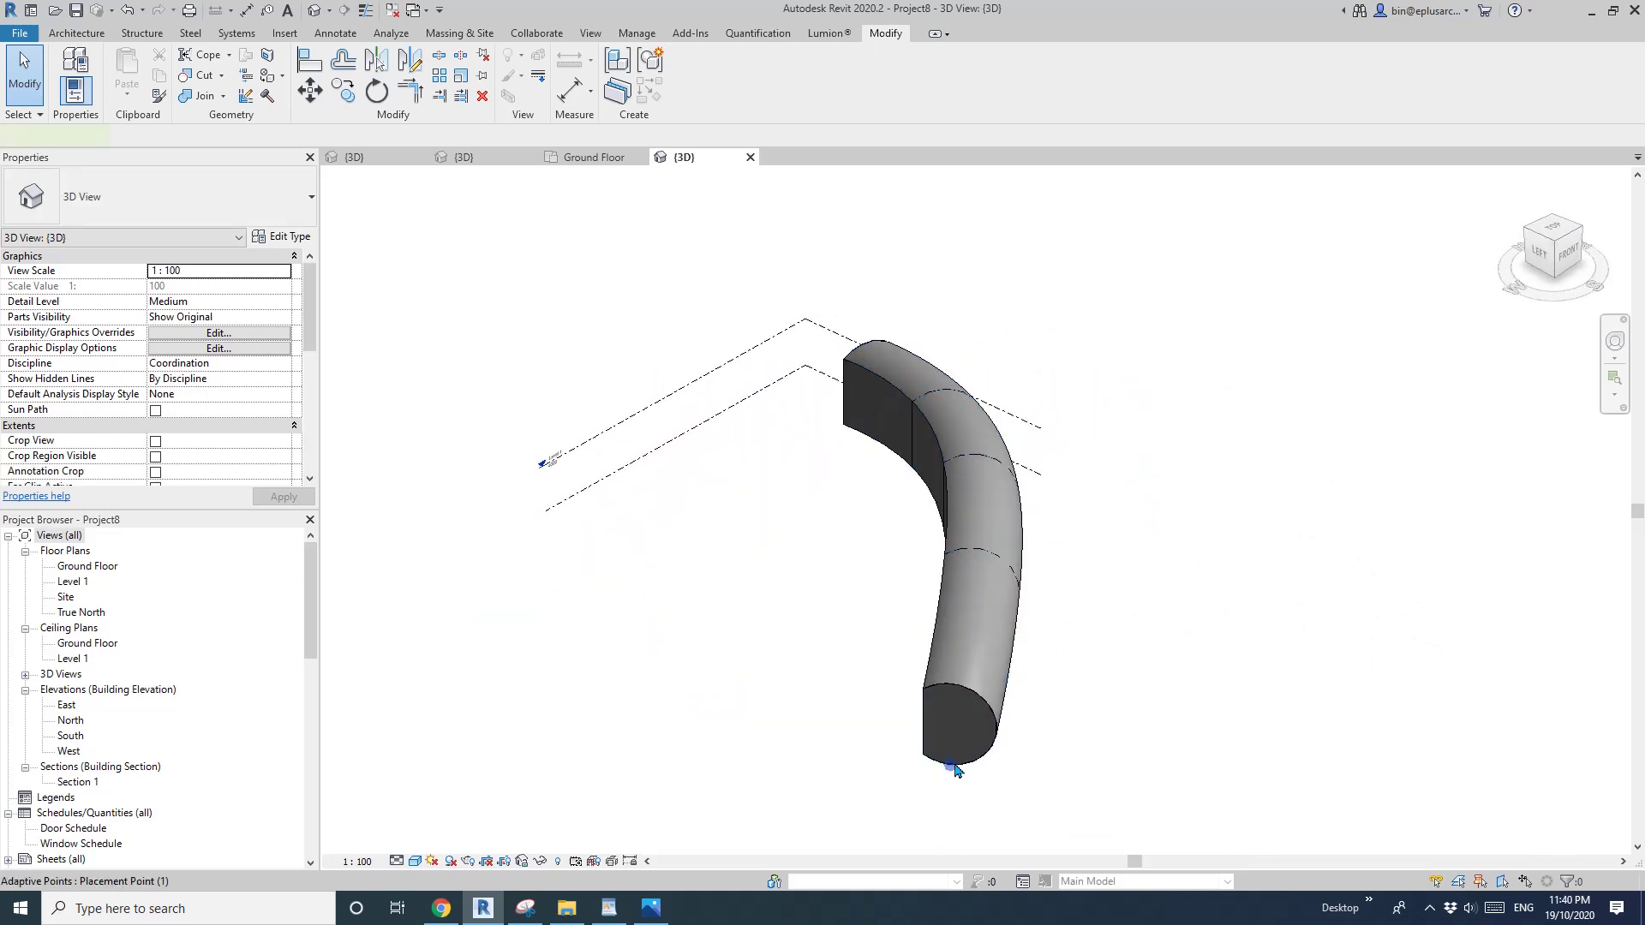